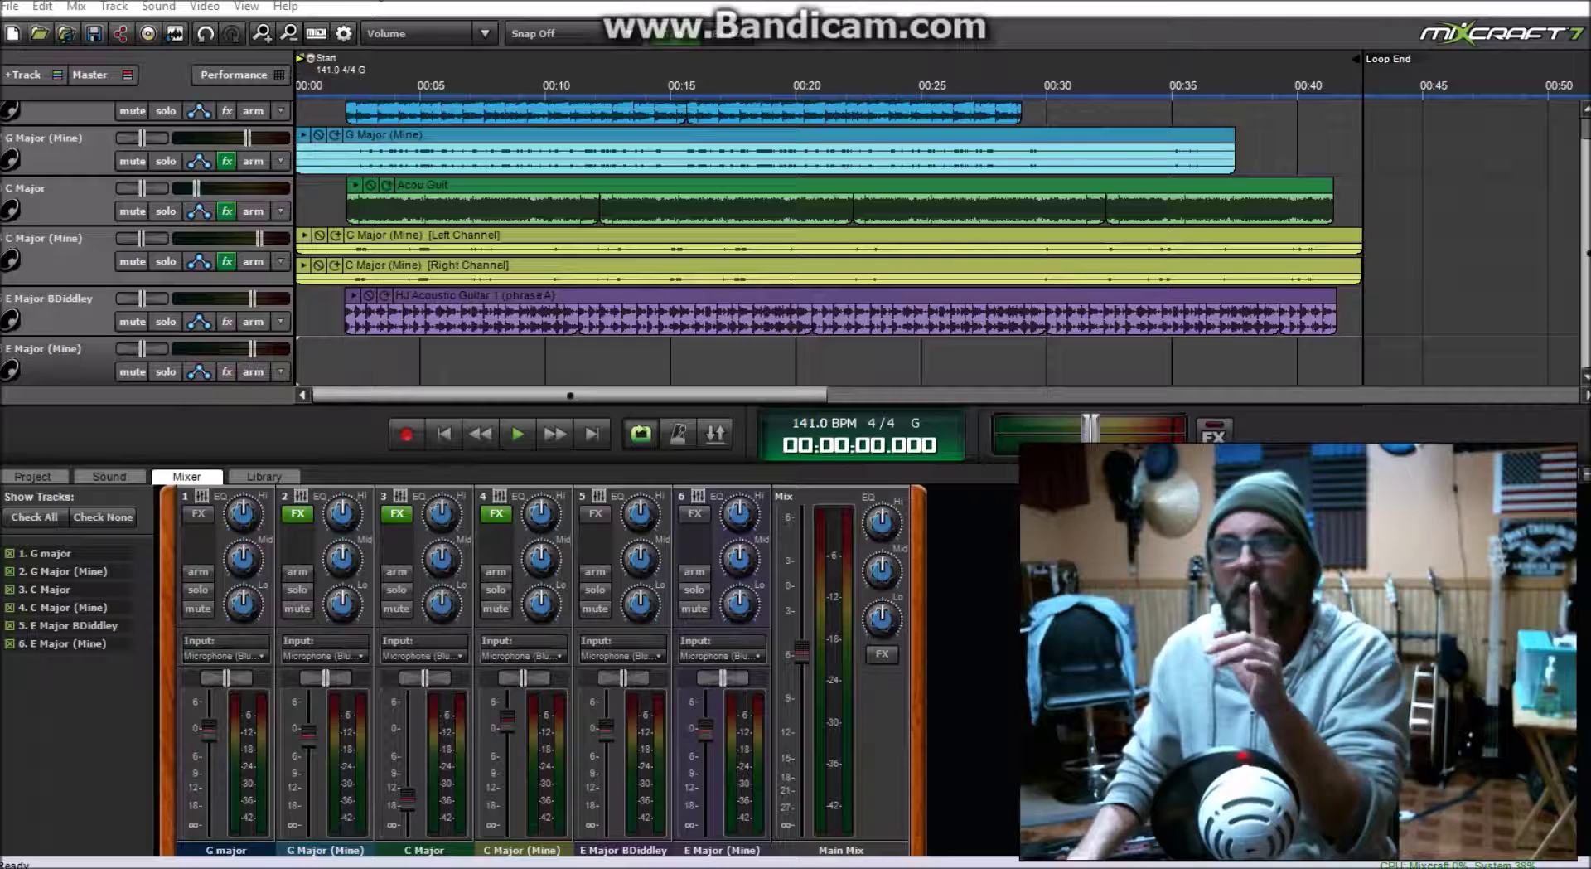
Step: Open the plug-in manager and compare the plug-ins listed under the Effects, Instruments and All categories
left_click(10, 8)
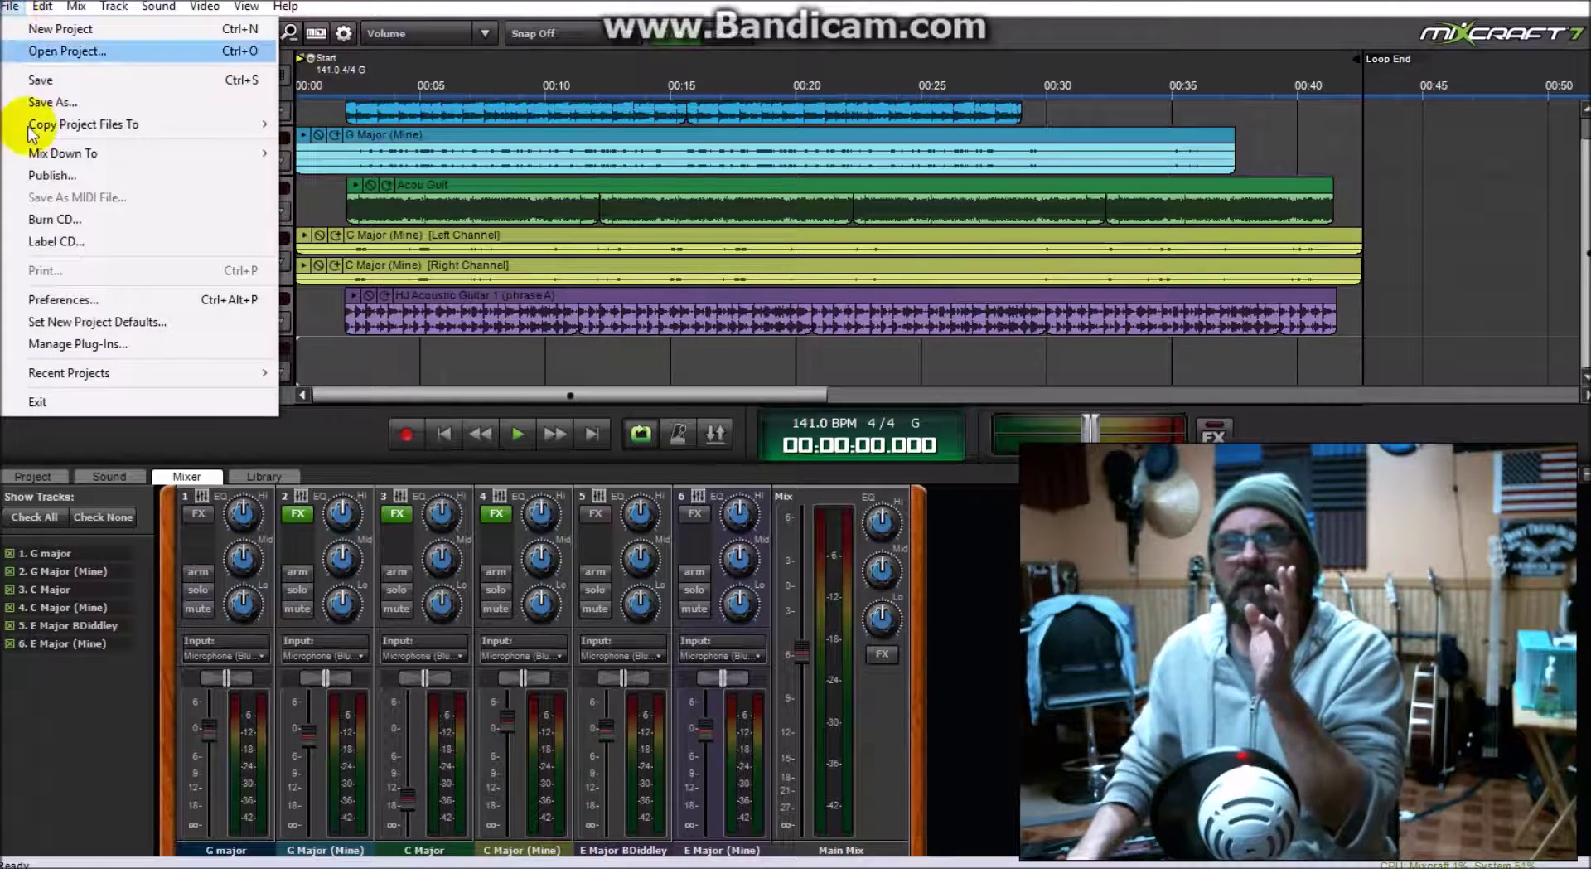
left_click(83, 348)
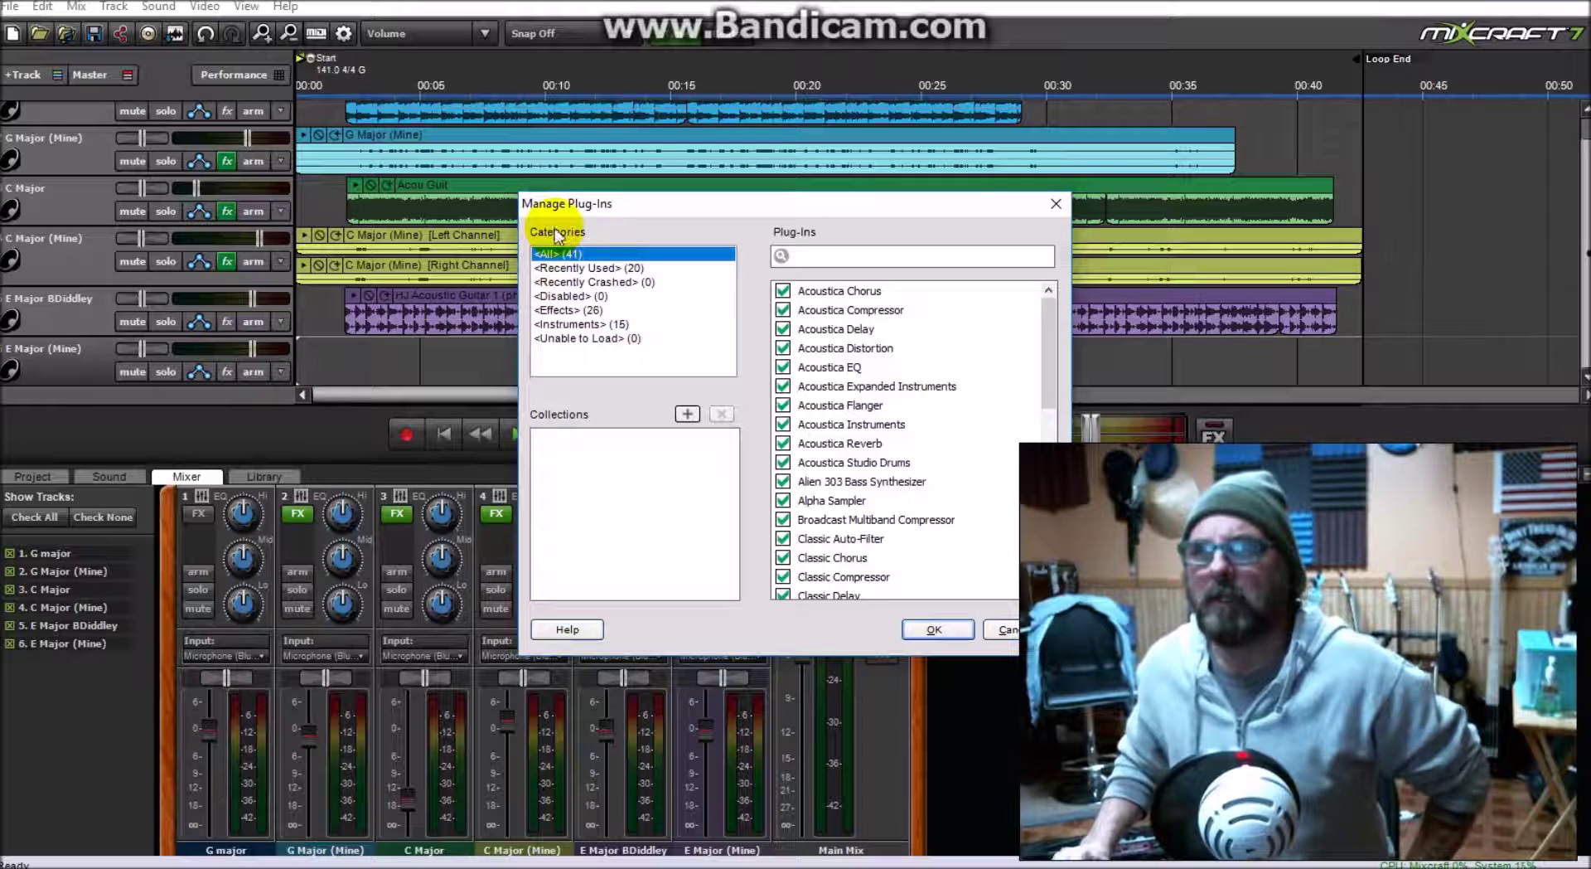
left_click(557, 310)
left_click(570, 324)
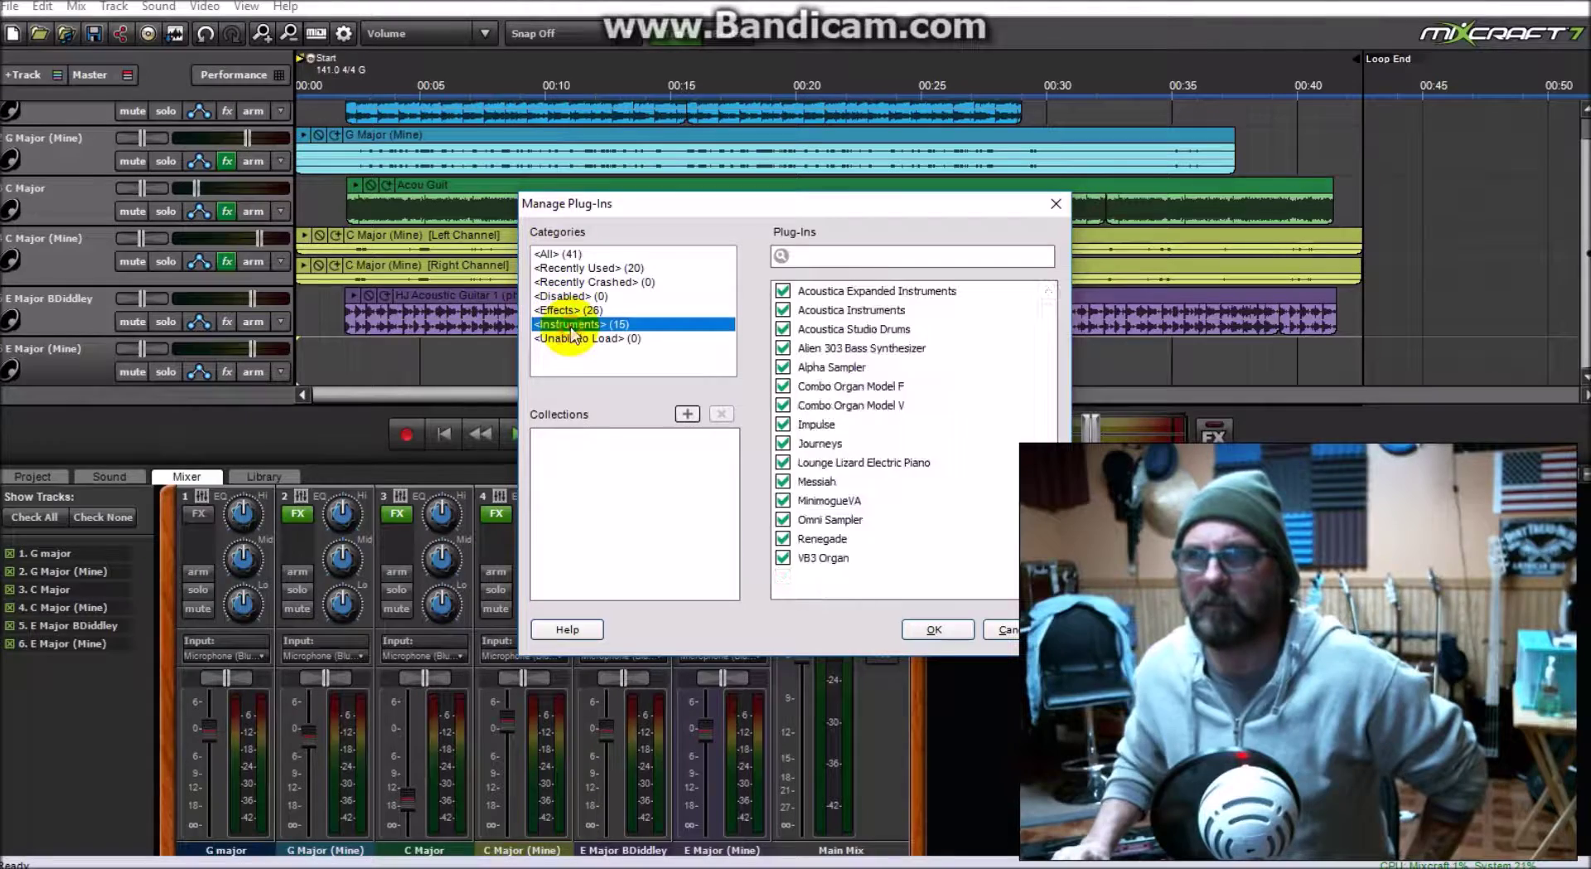
left_click(564, 310)
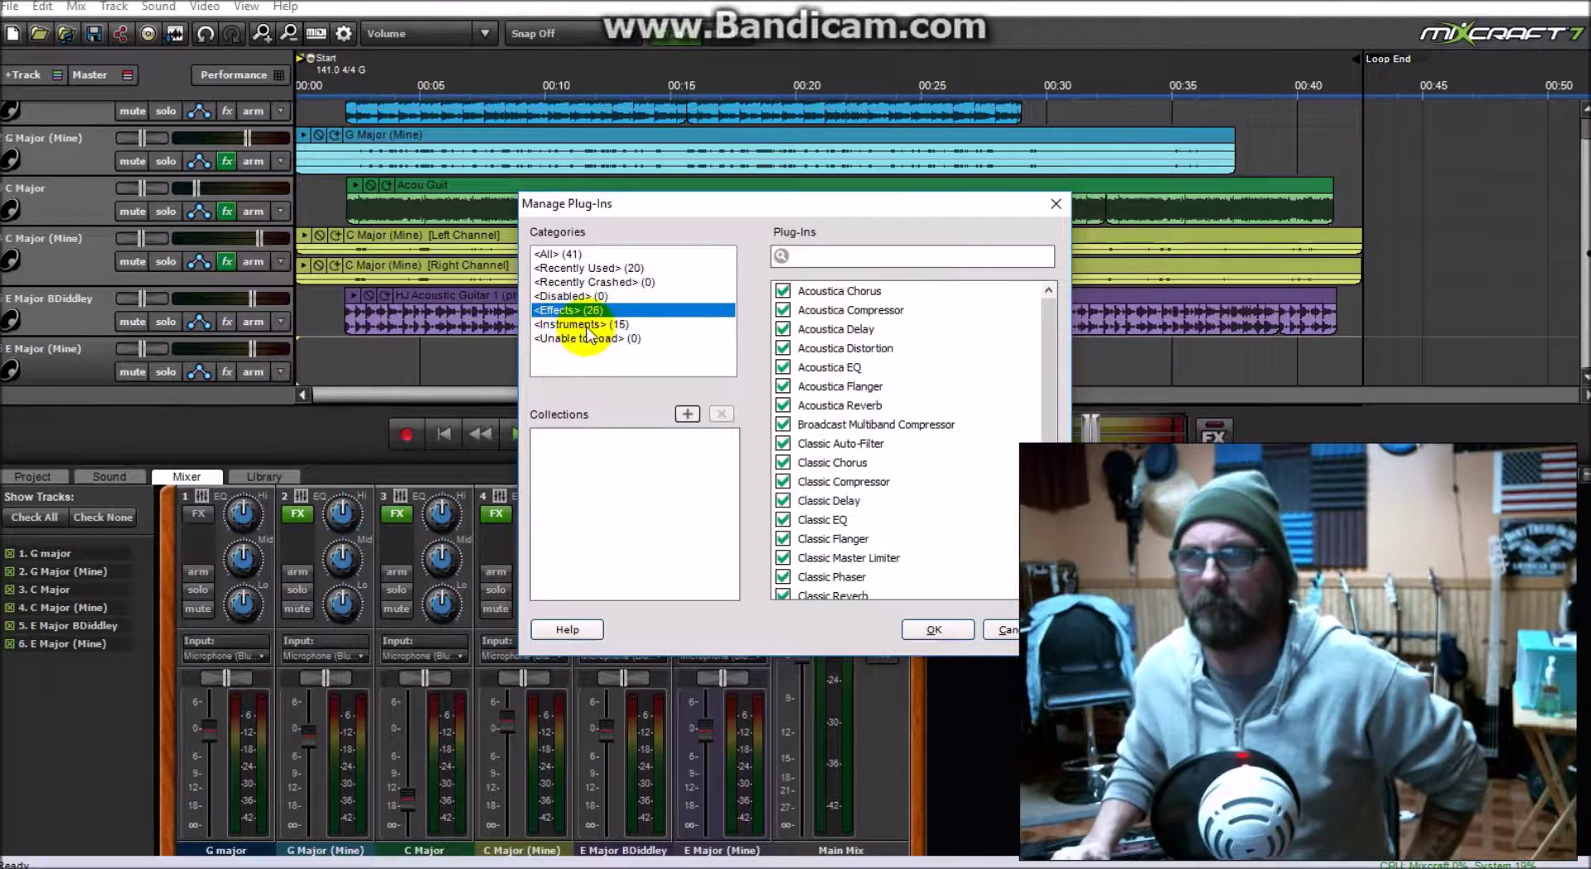
left_click(584, 325)
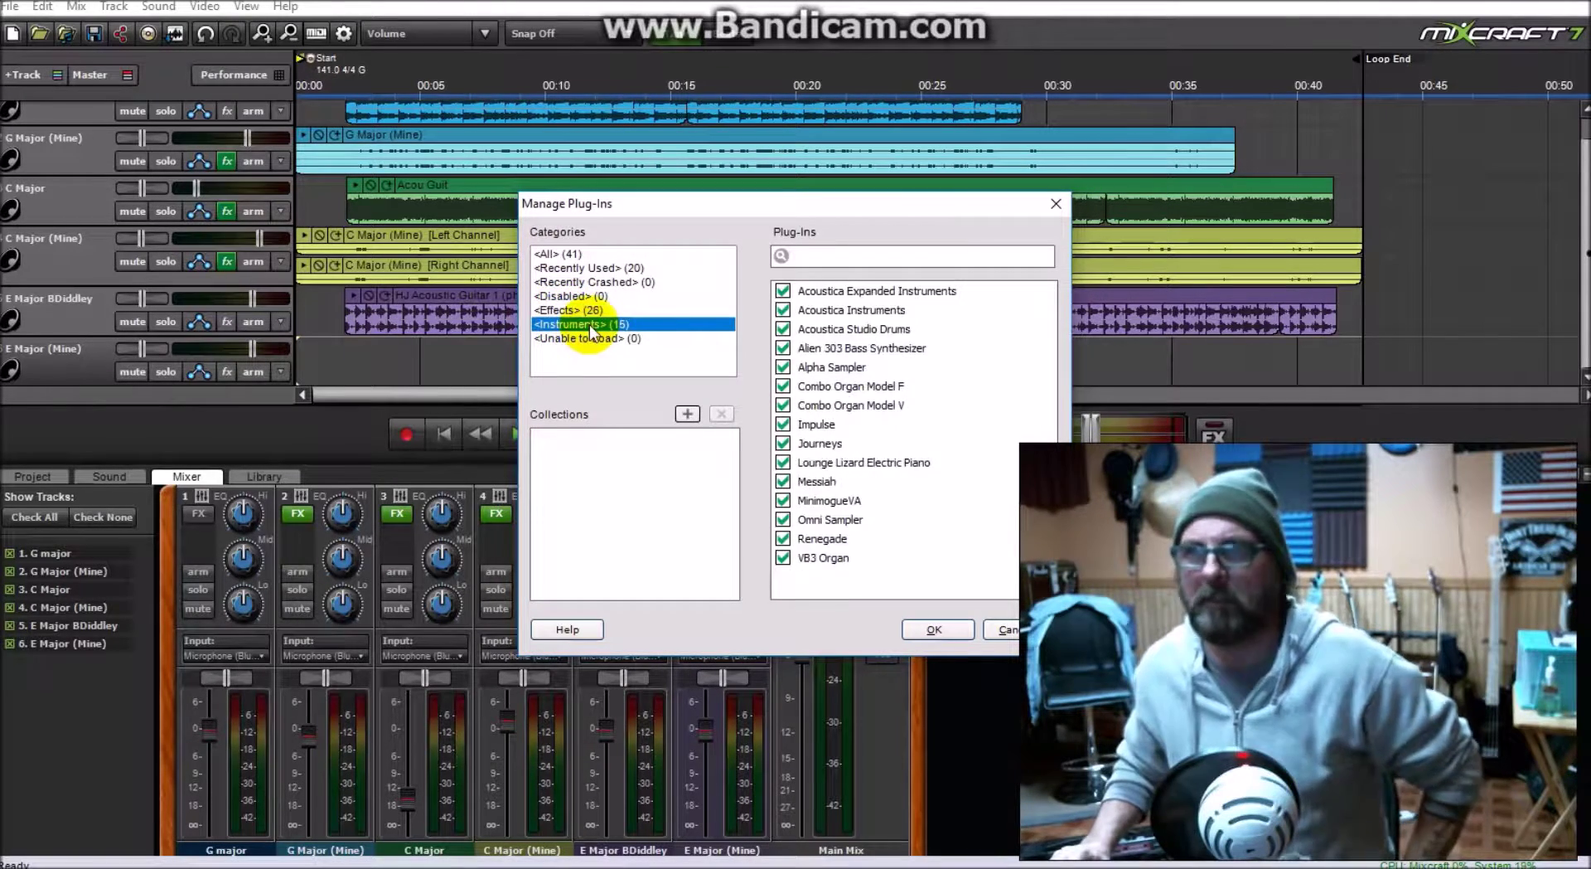
left_click(567, 254)
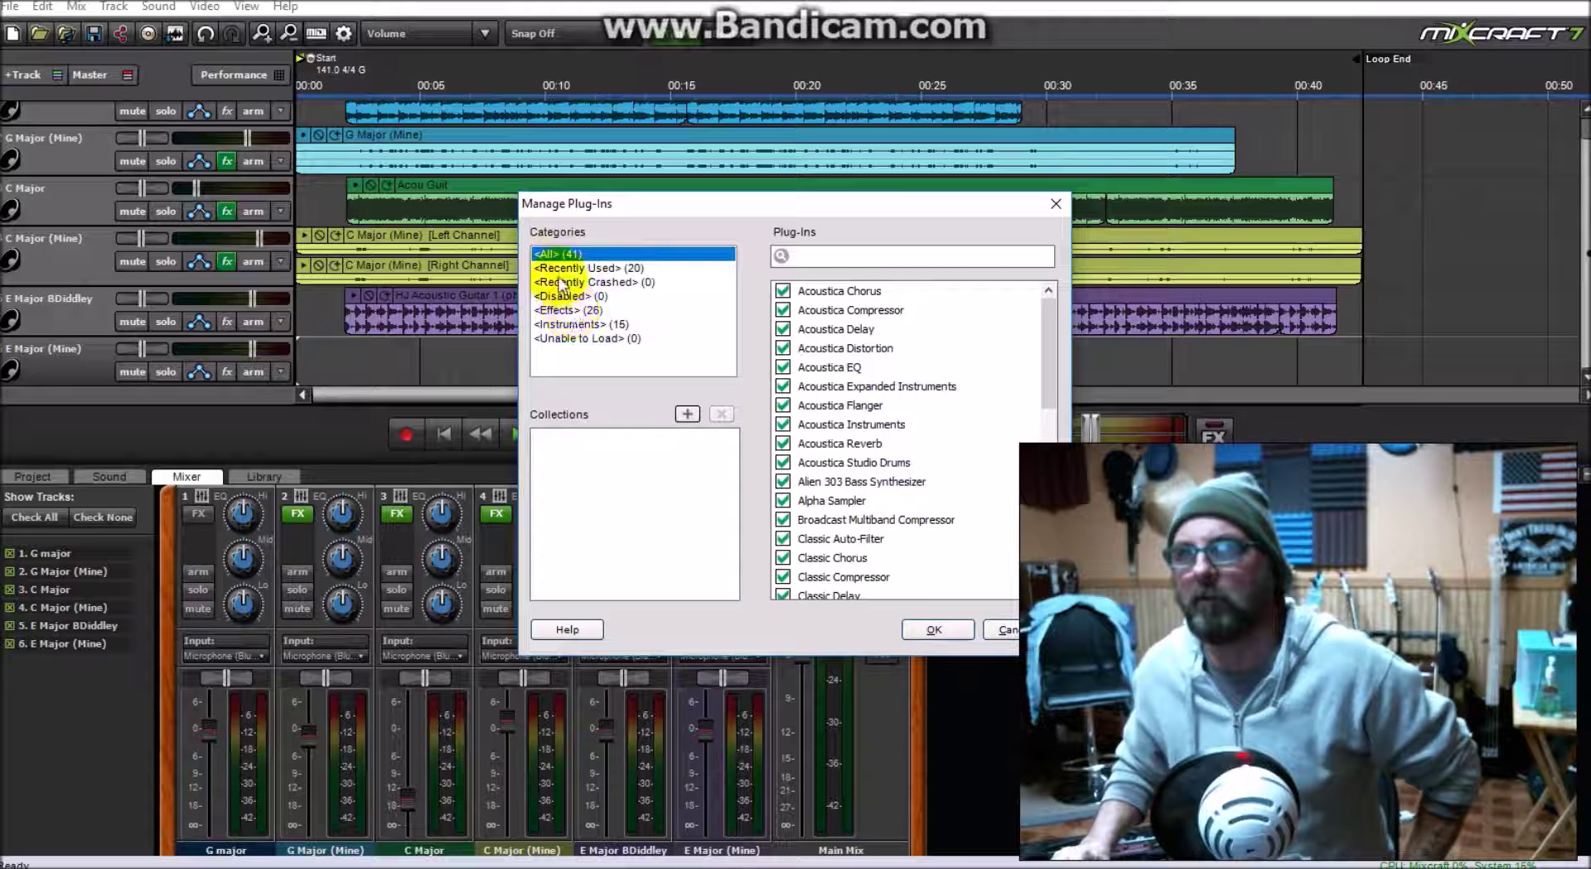
Step: Examine the instrument plug-ins, highlighting Acoustica Studio Drums, Messiah and Lounge Lizard Electric Piano in turn
left_click(580, 324)
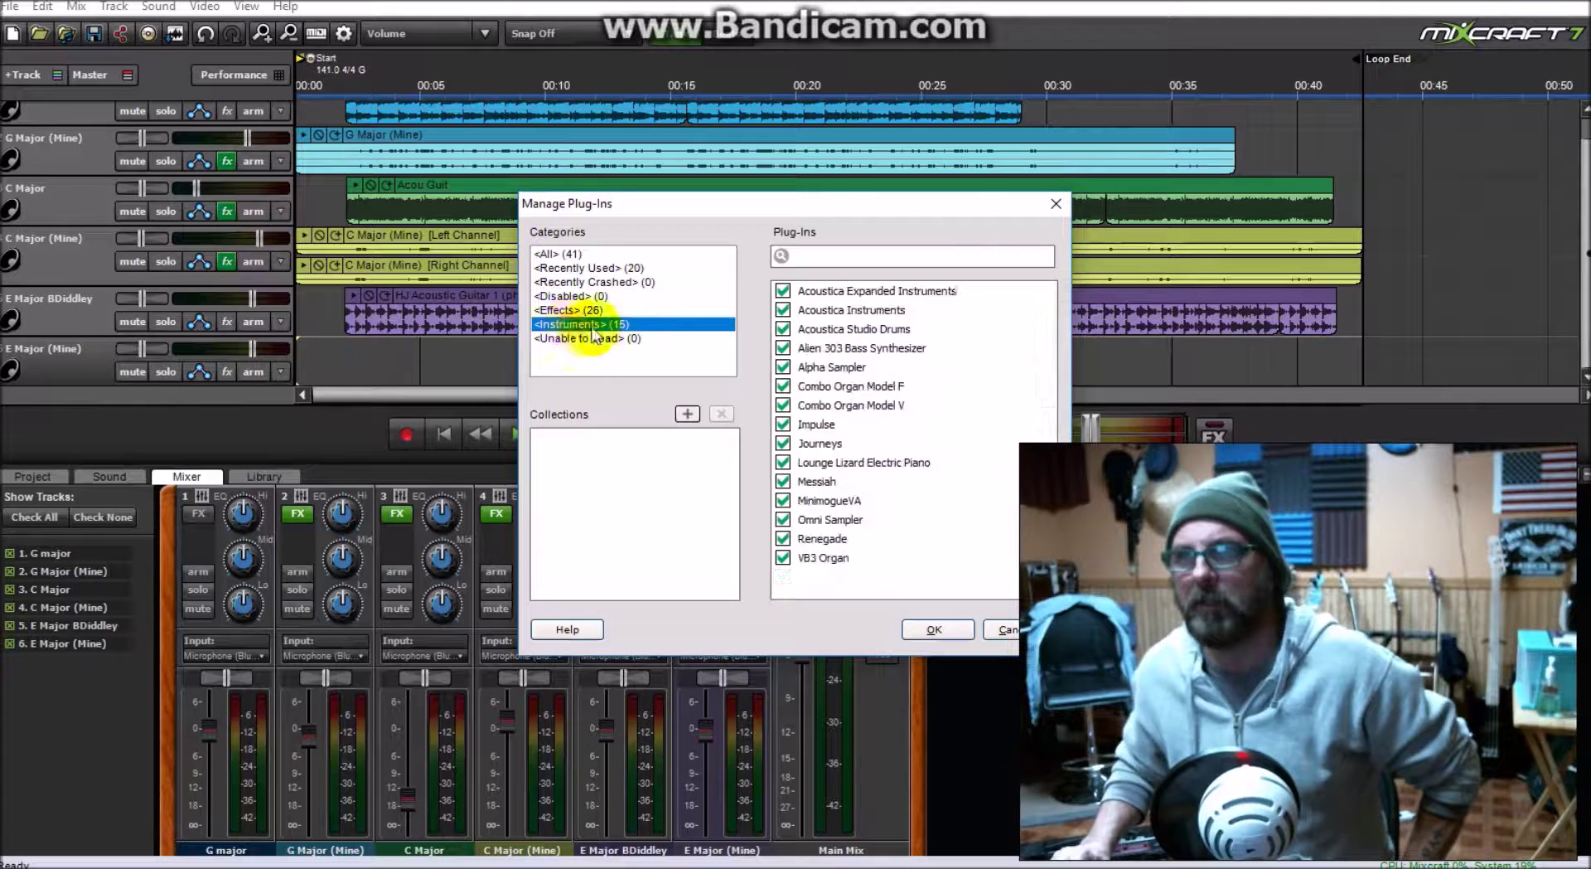
left_click(819, 331)
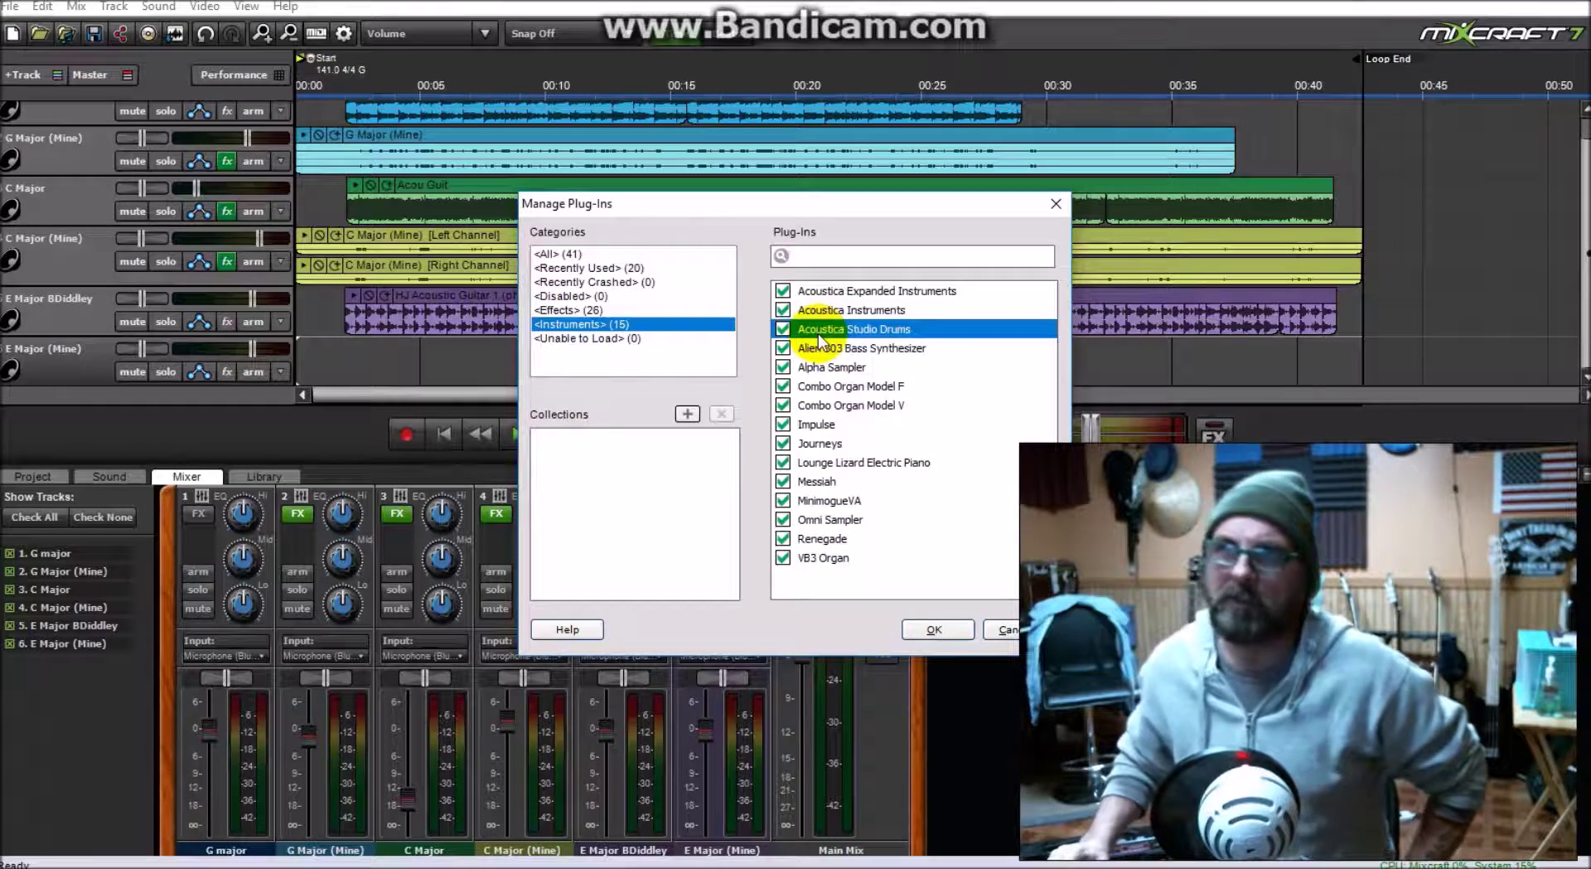
left_click(820, 481)
left_click(837, 464)
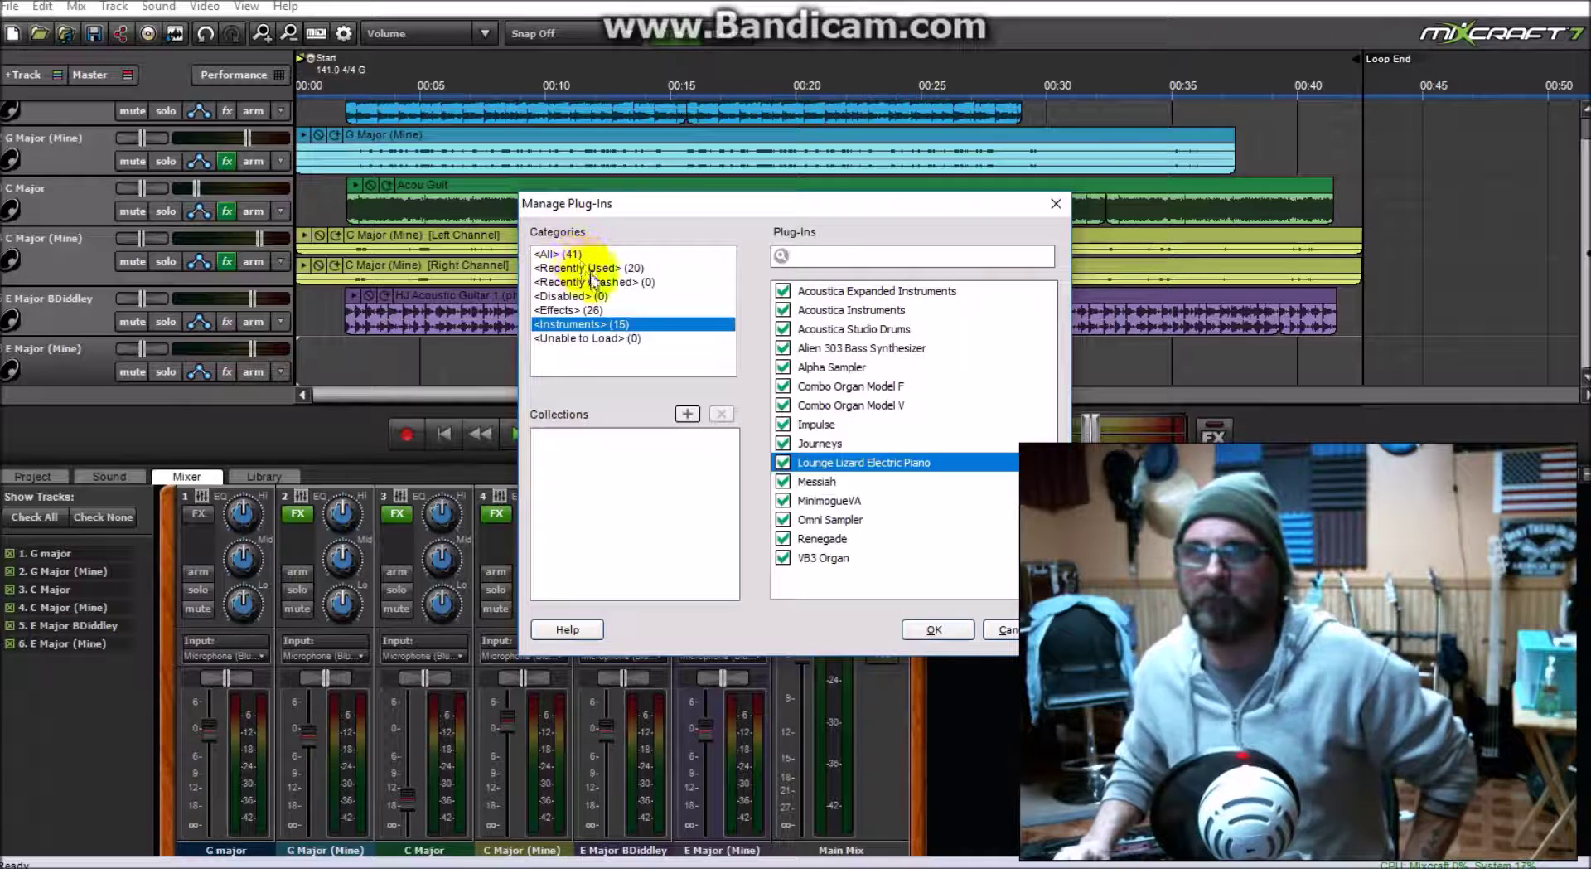
Step: Look through the effects plug-ins and the full plug-in list, and close the plug-in manager
left_click(591, 310)
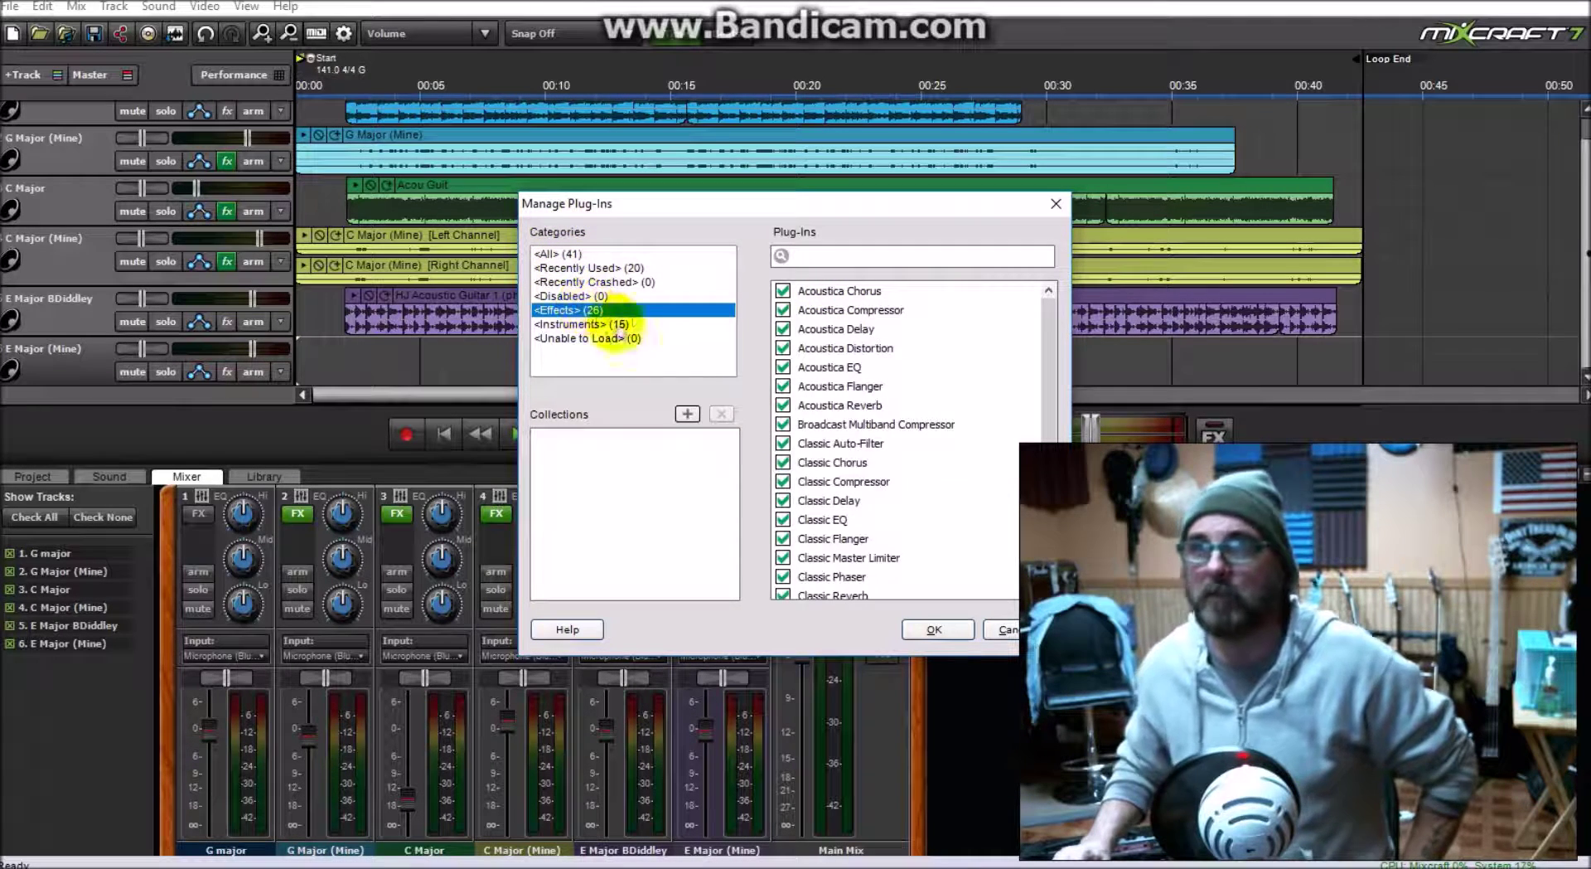
left_click_drag(1047, 353, 817, 319)
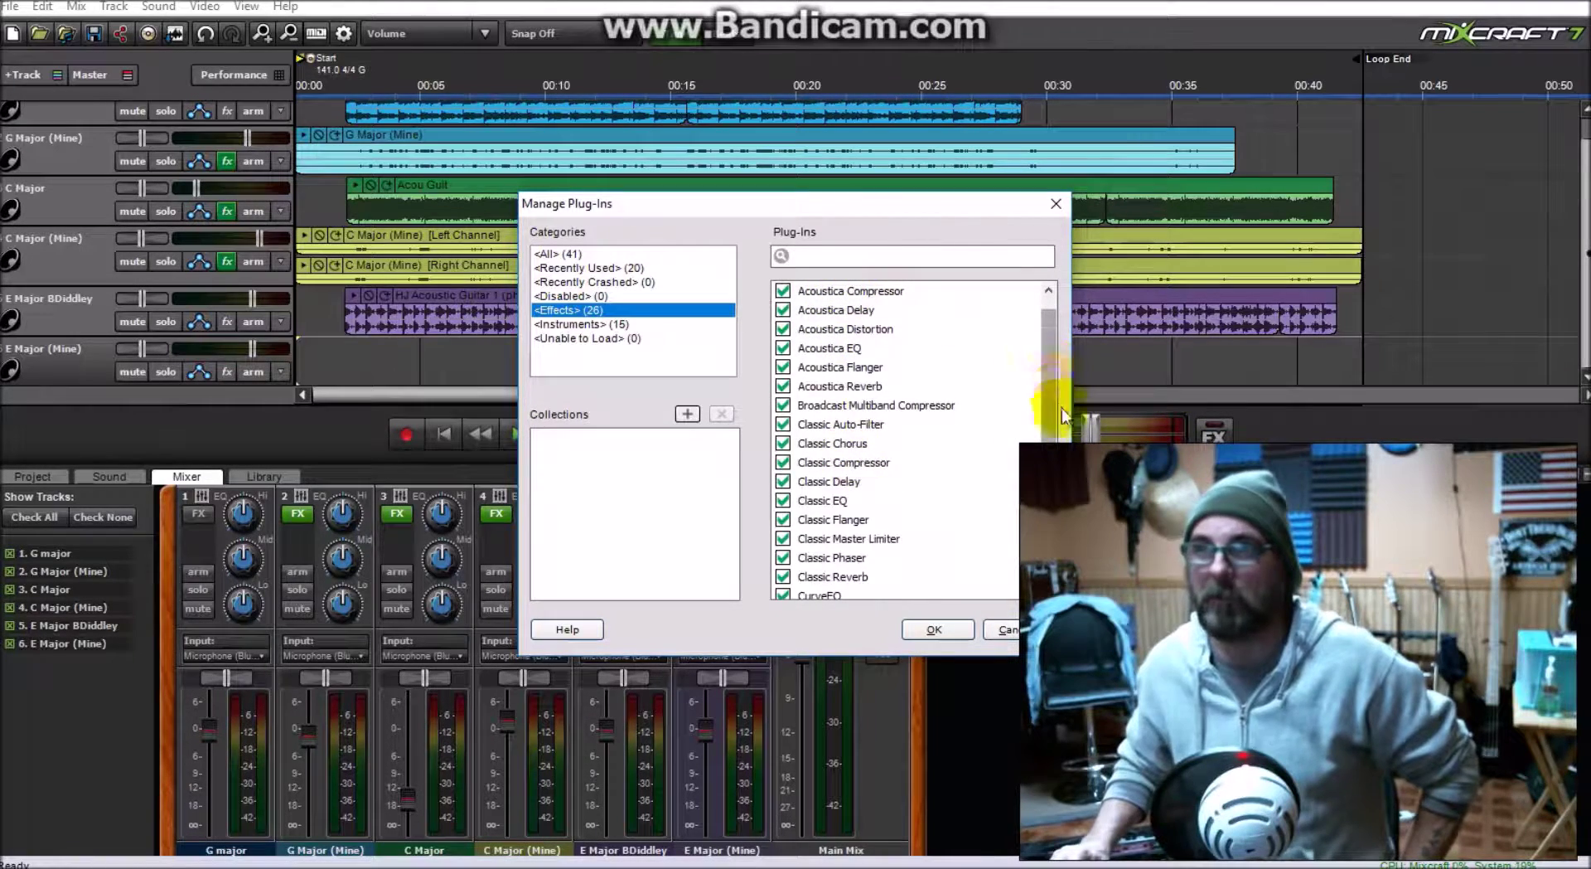
left_click_drag(1047, 340, 1049, 427)
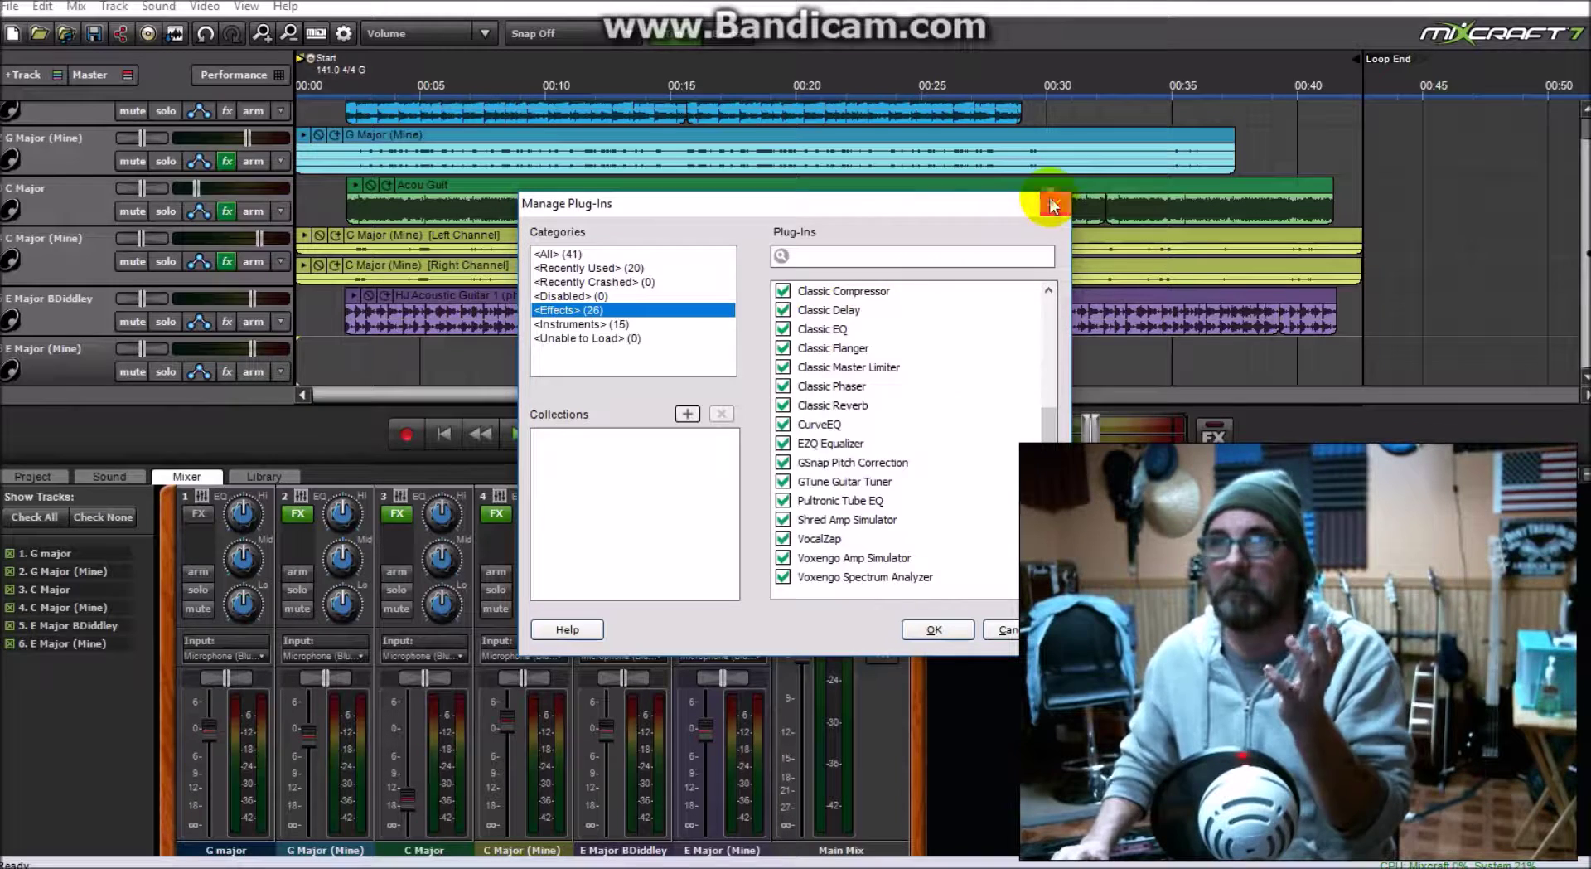
key("Home")
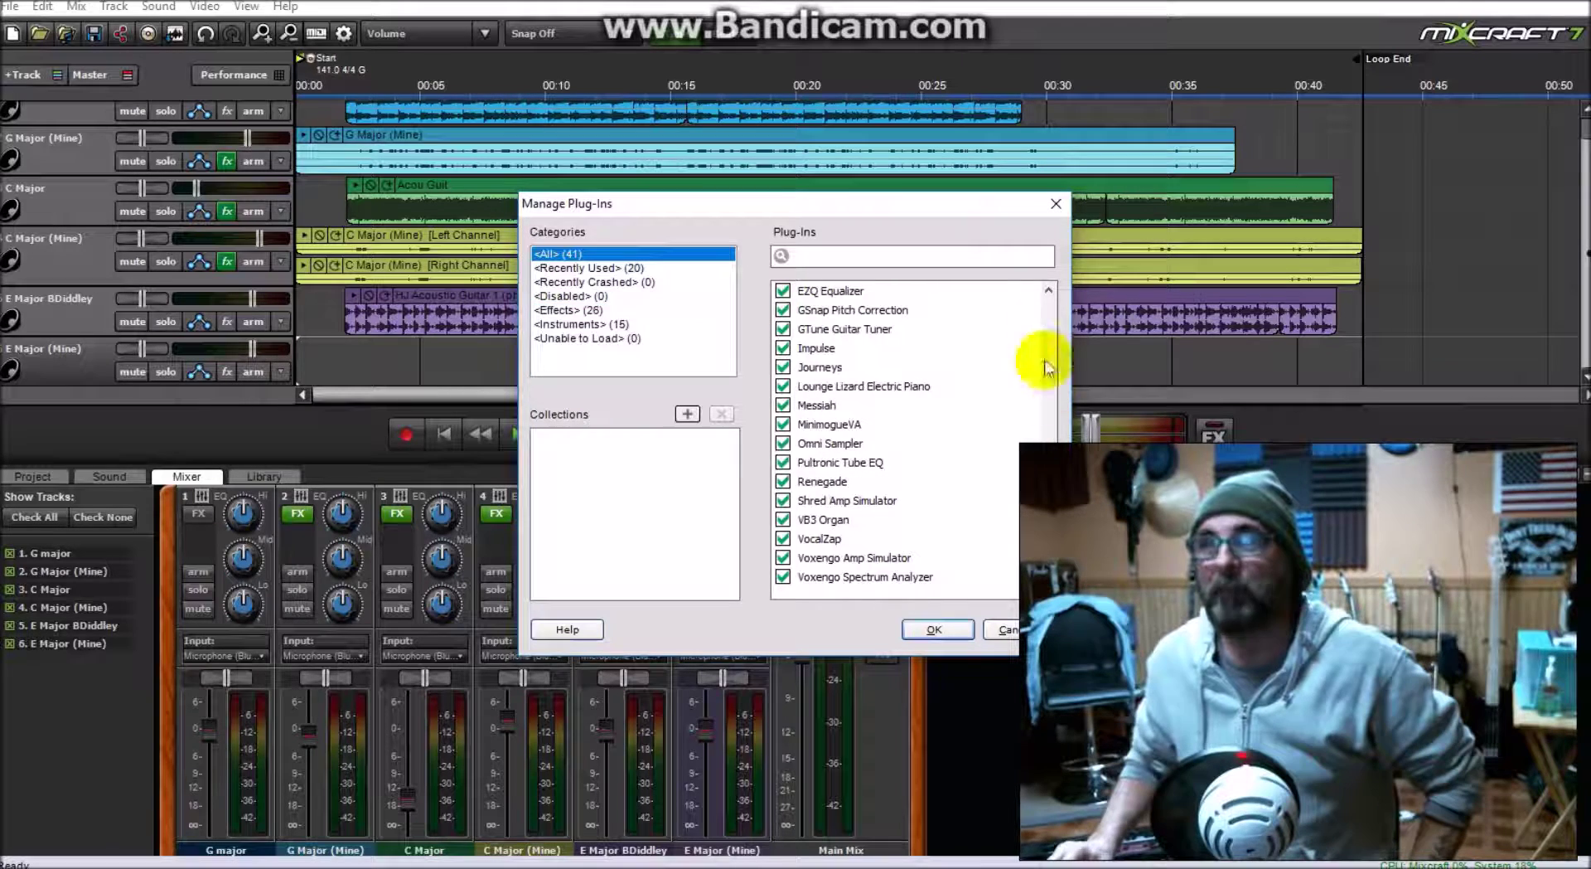
left_click(1056, 206)
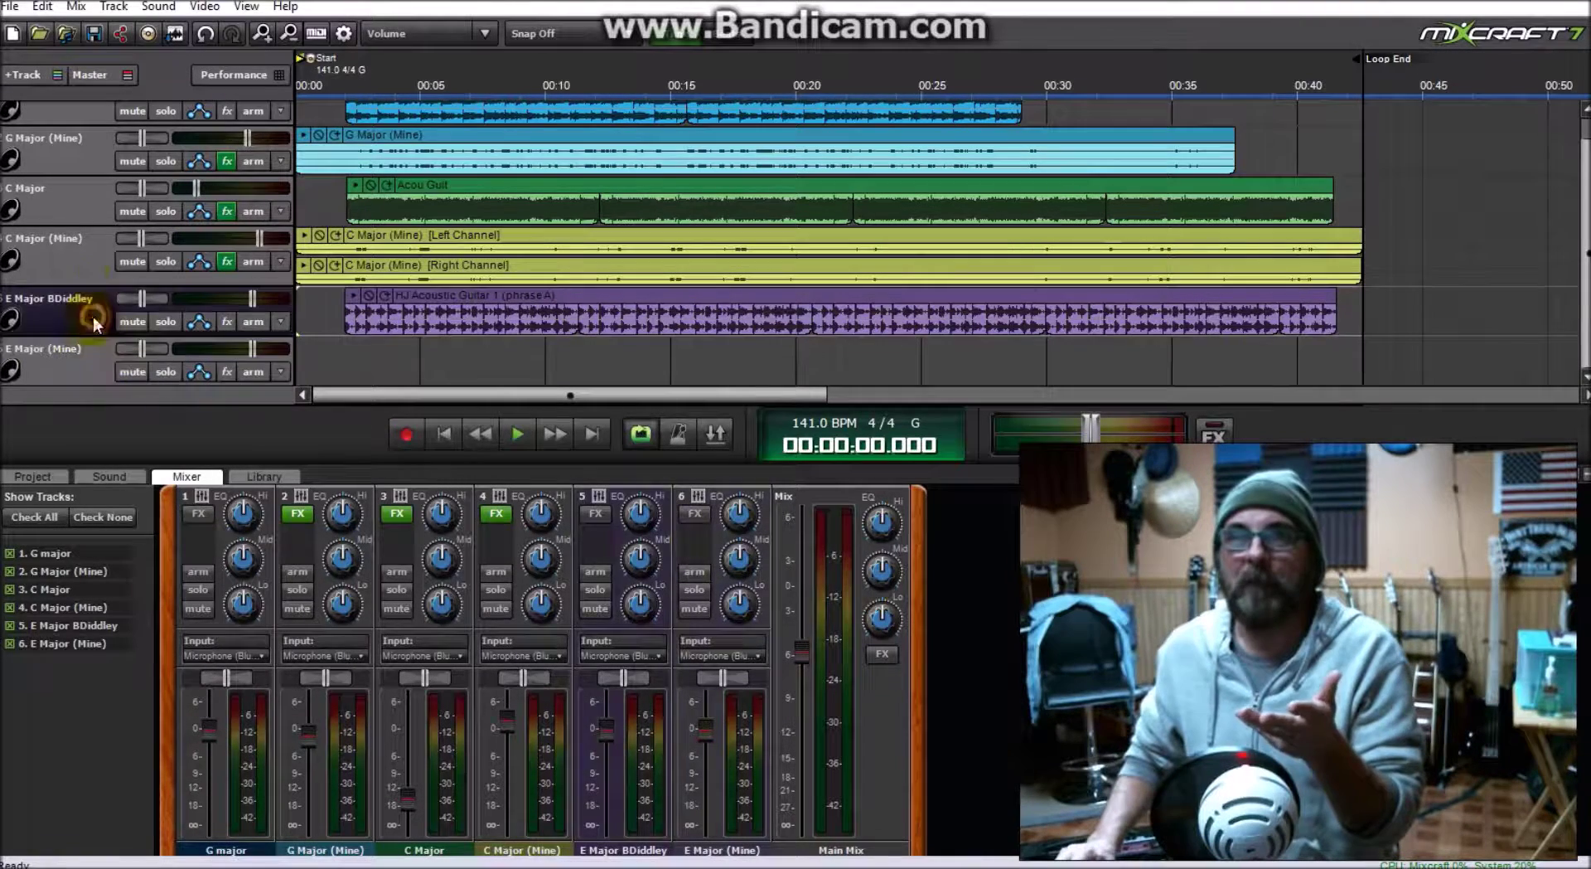
Step: Select the C Major (Mine), C Major and G Major (Mine) tracks in turn to examine their matching mixer channels
left_click(79, 242)
left_click(89, 203)
left_click(93, 149)
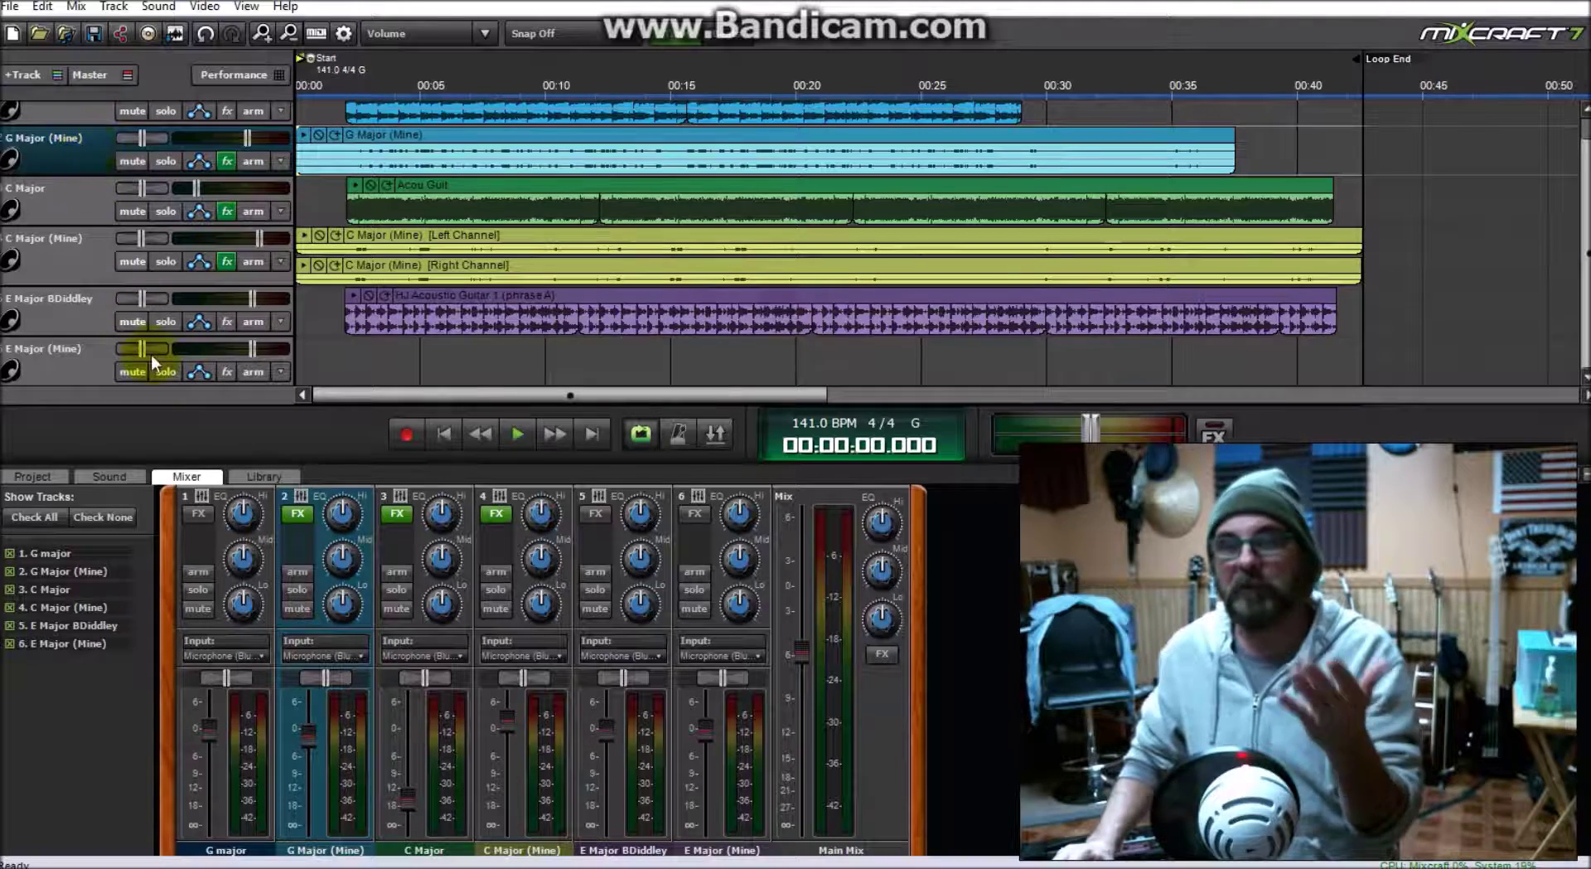
scroll(201, 547, "up", 1)
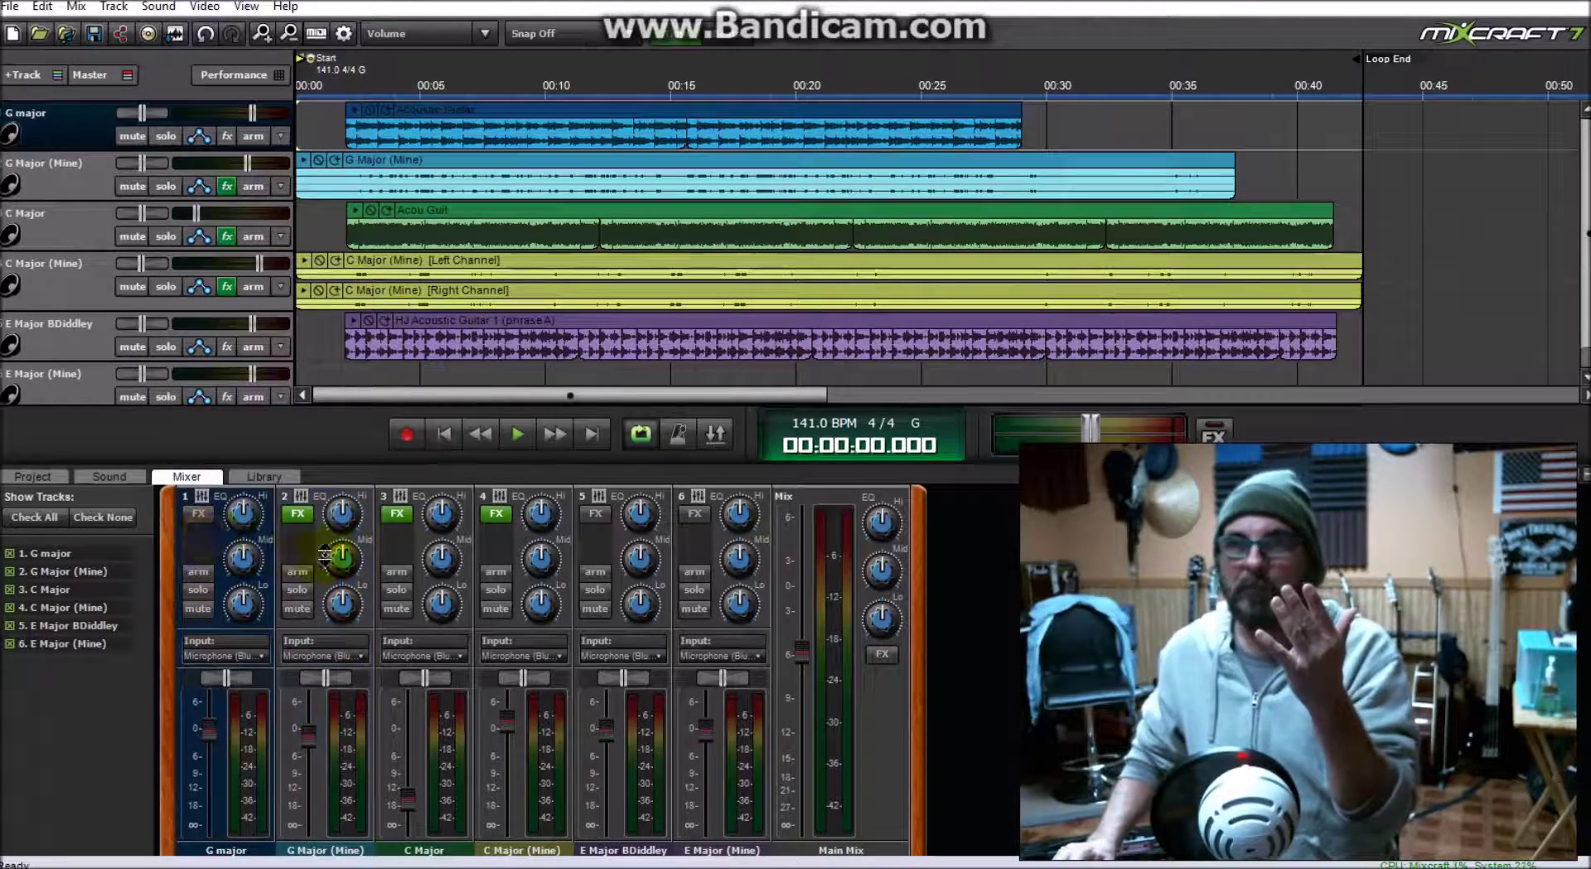
Step: Select the mixer channels one after another, starting with C Major, to examine which timeline track each one controls
left_click(427, 542)
left_click(539, 553)
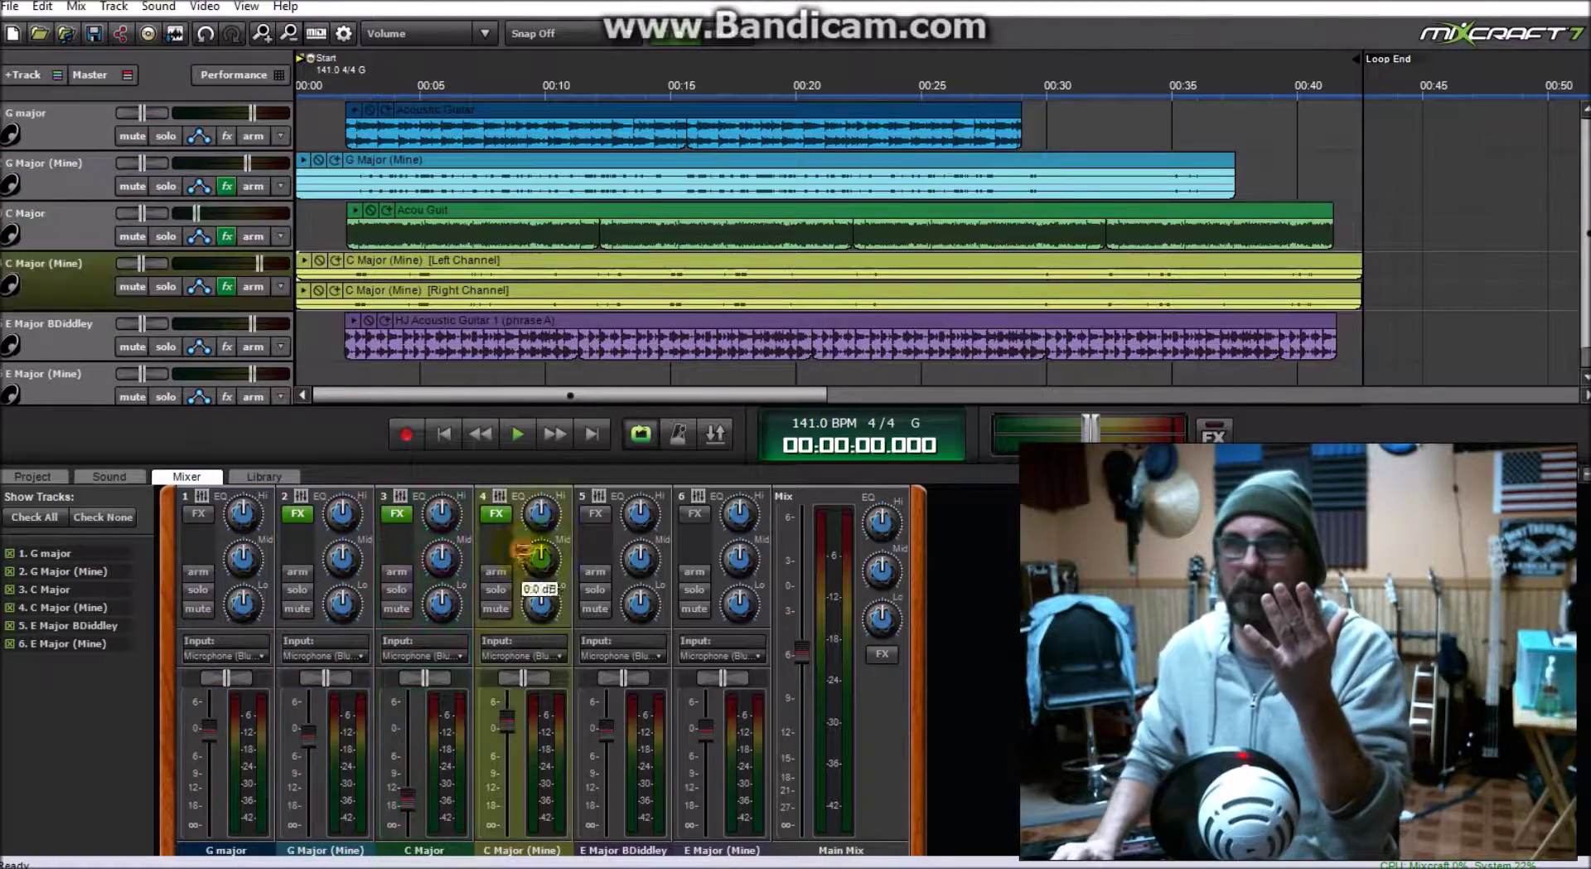
left_click(626, 542)
left_click(728, 535)
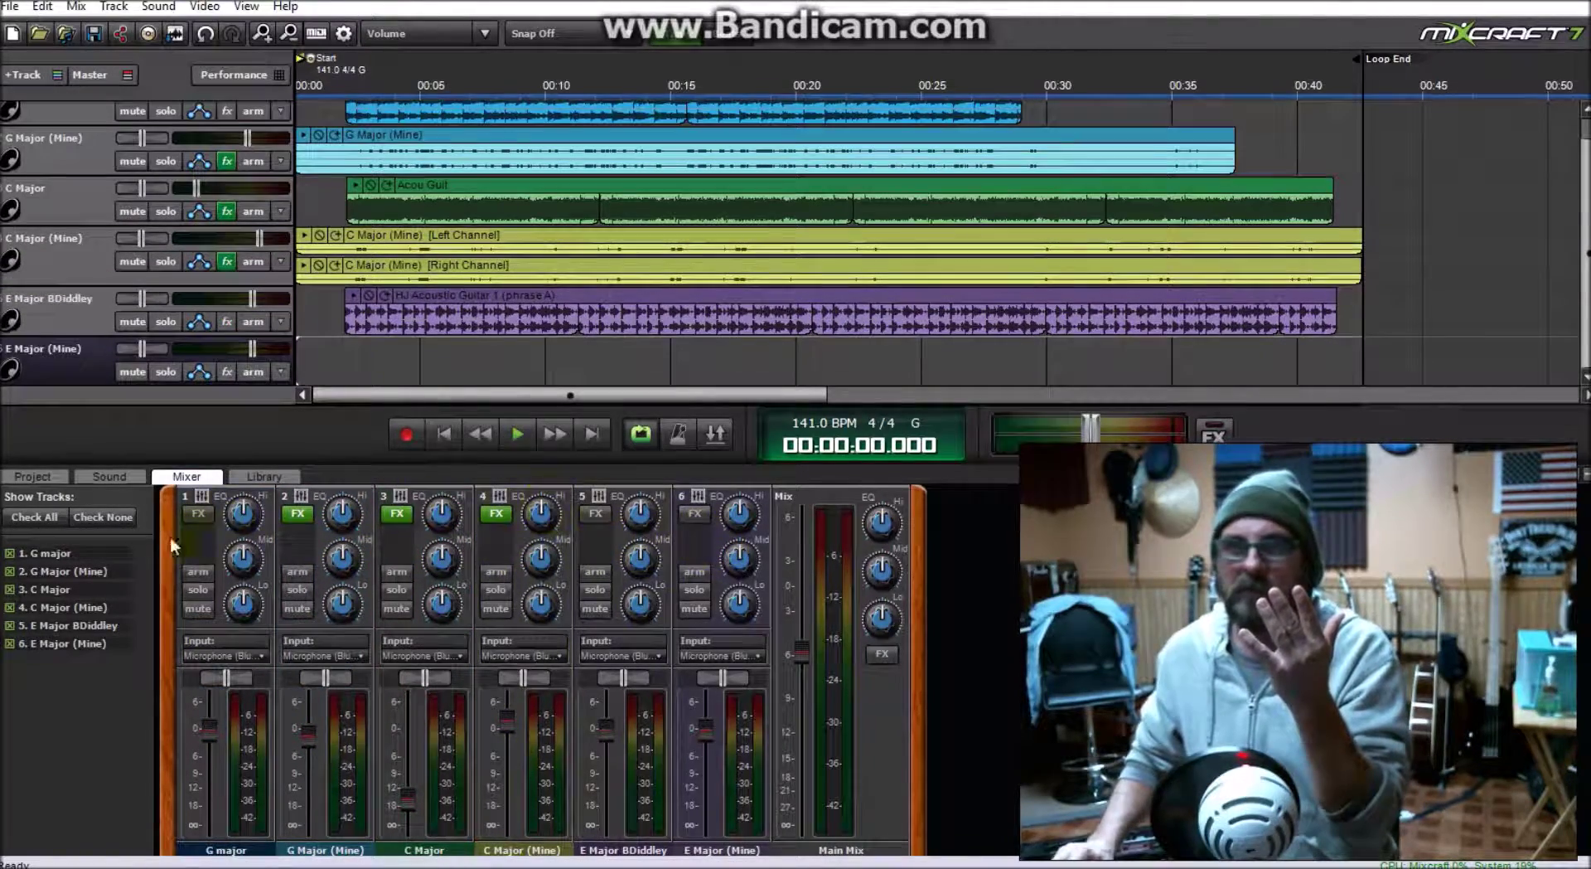
left_click(197, 534)
left_click(292, 541)
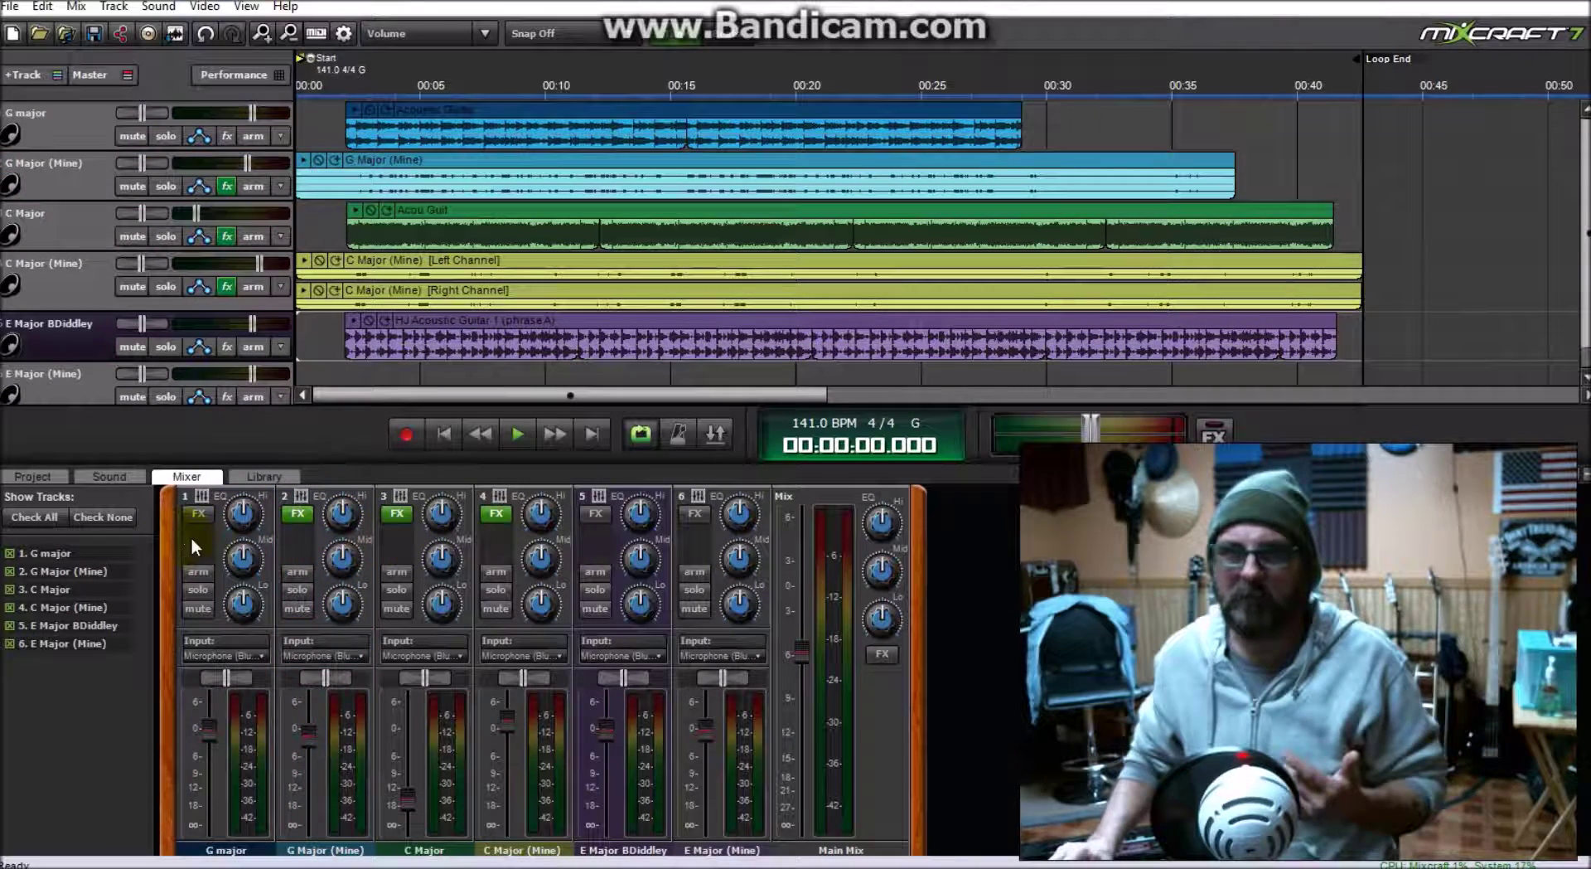
Step: View the colour choices in the G major track's properties and close them without picking one
left_click(222, 537)
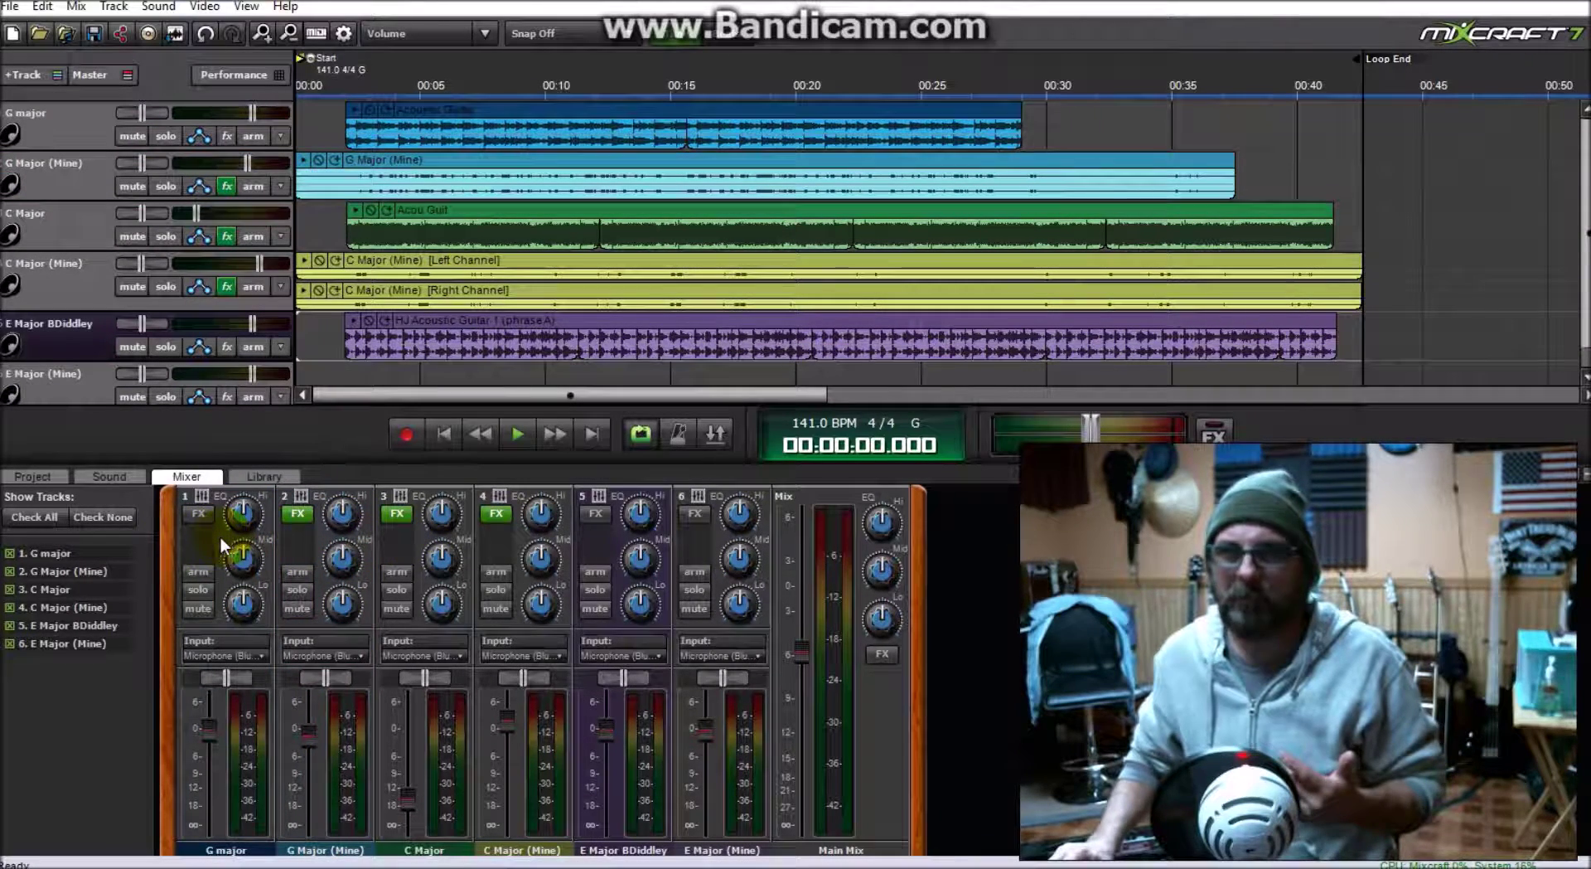
right_click(217, 539)
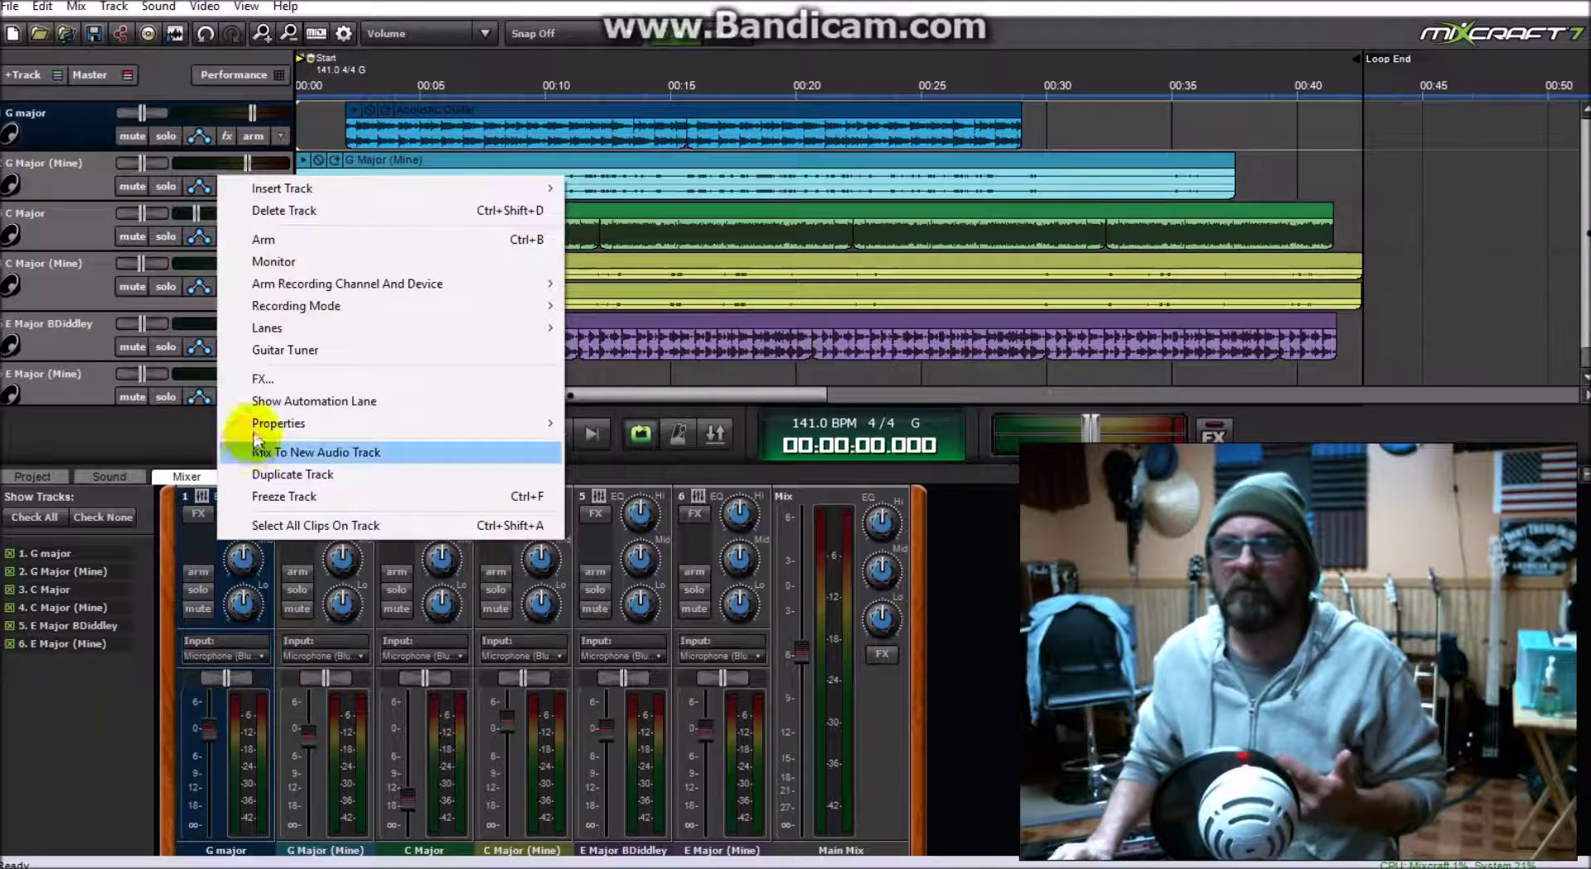
mouse_move(259, 427)
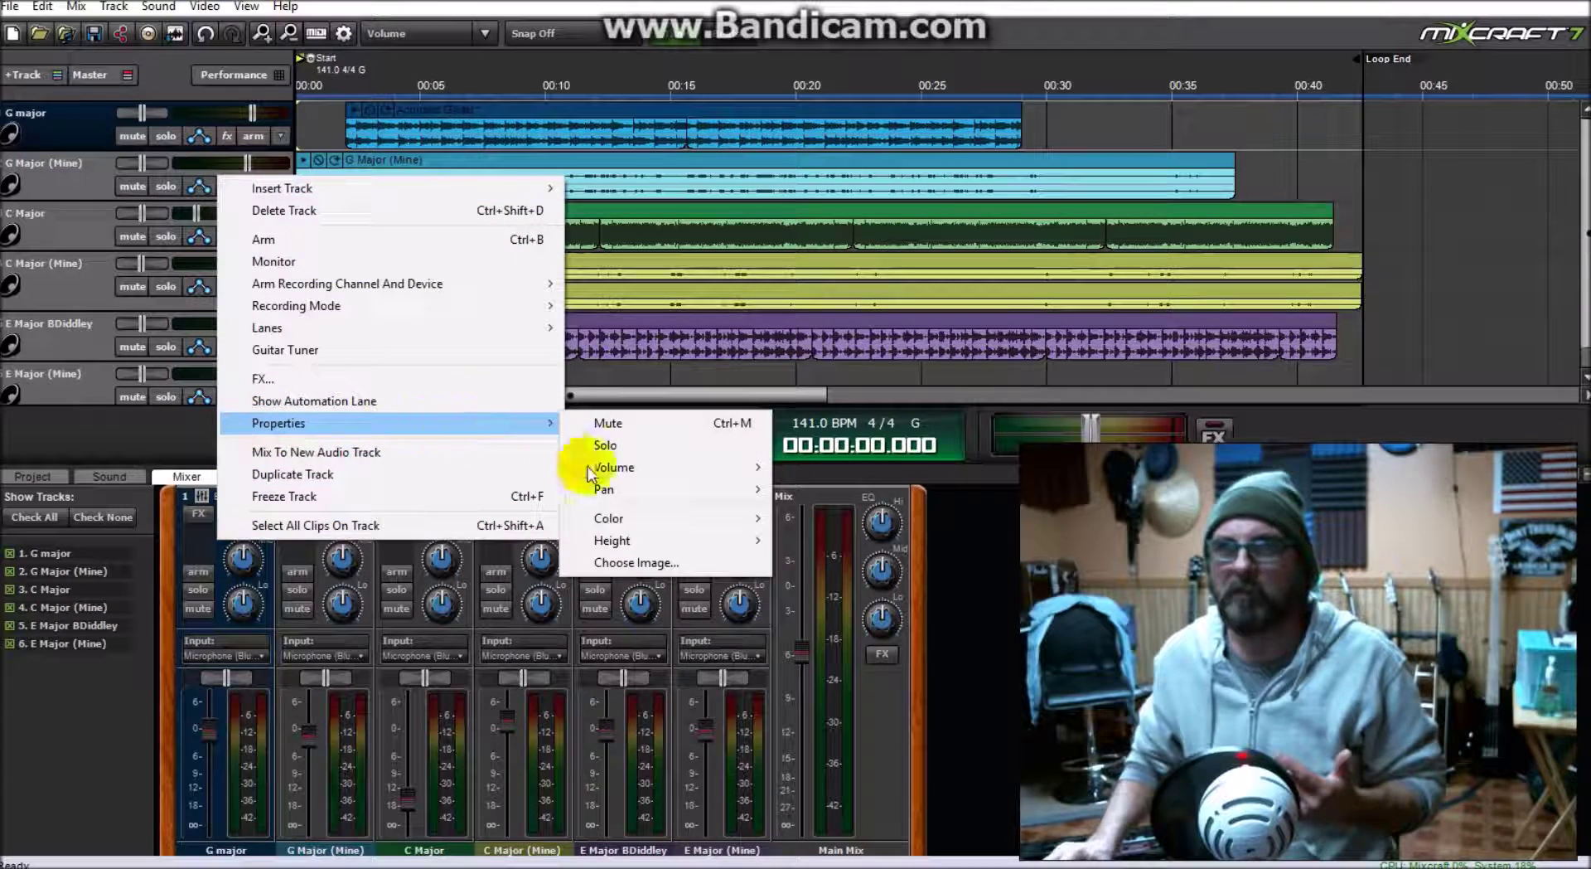
mouse_move(631, 518)
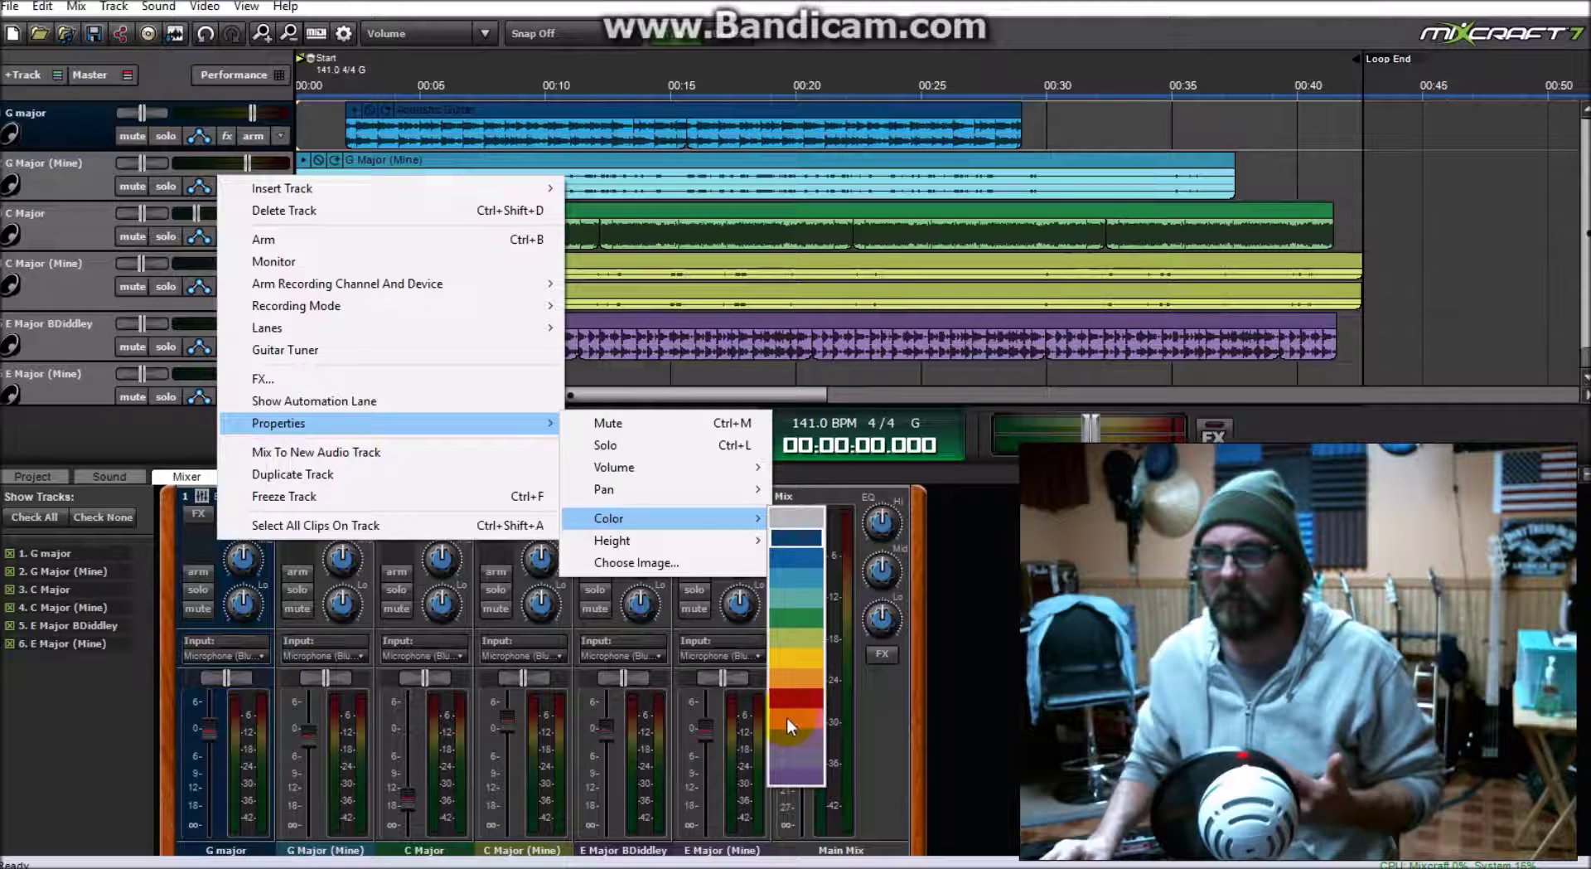
left_click(887, 665)
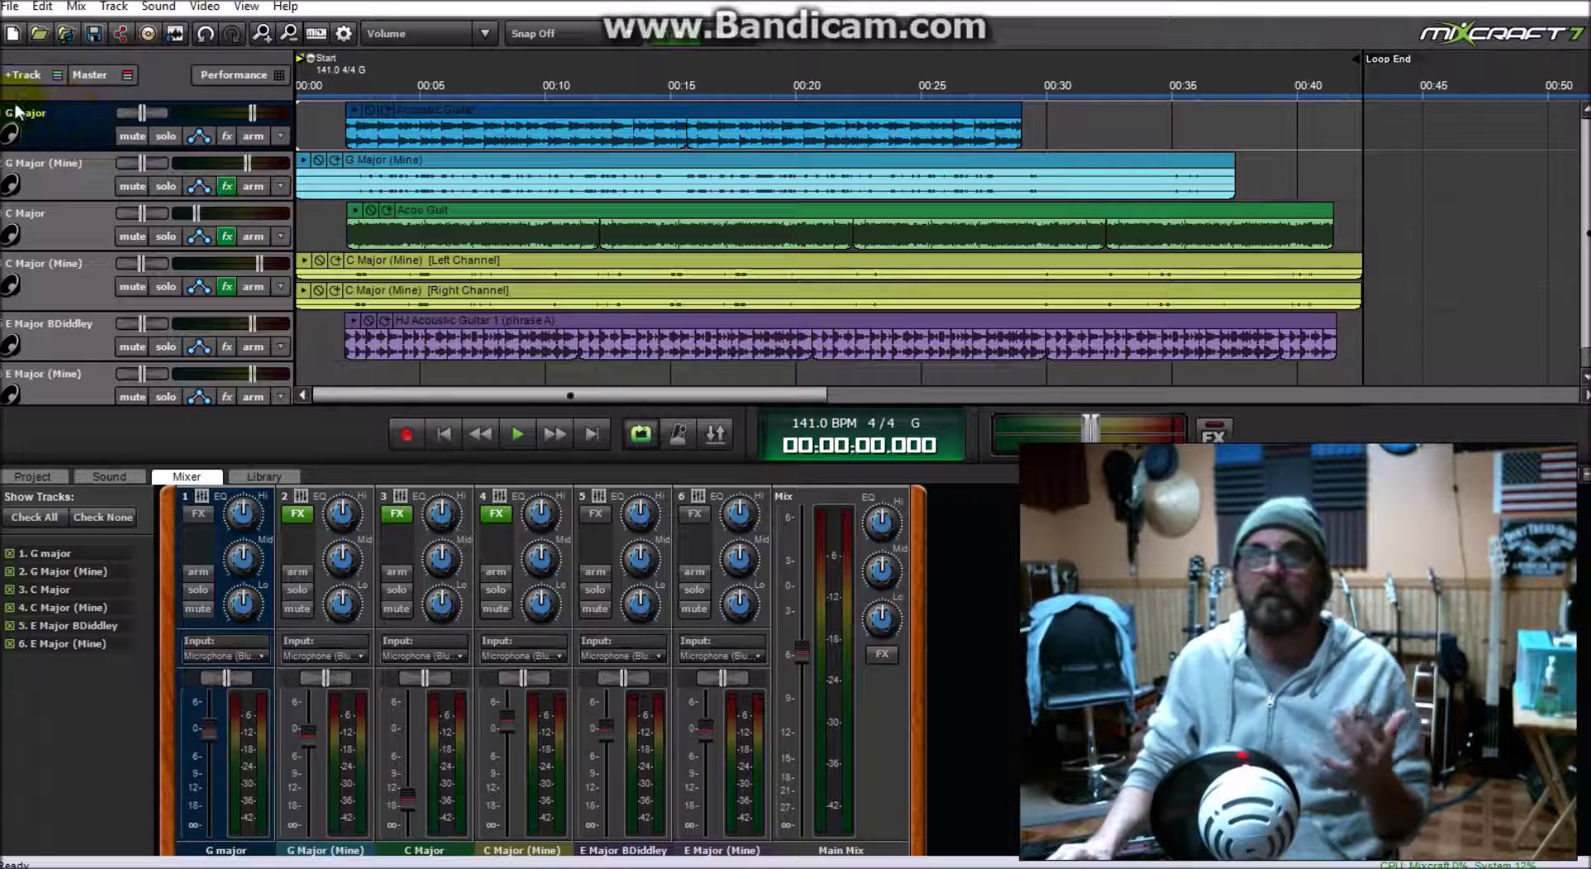
Step: Open the G major track's name for editing, leave it as is, and compare it with its mixer channel label
double_click(42, 112)
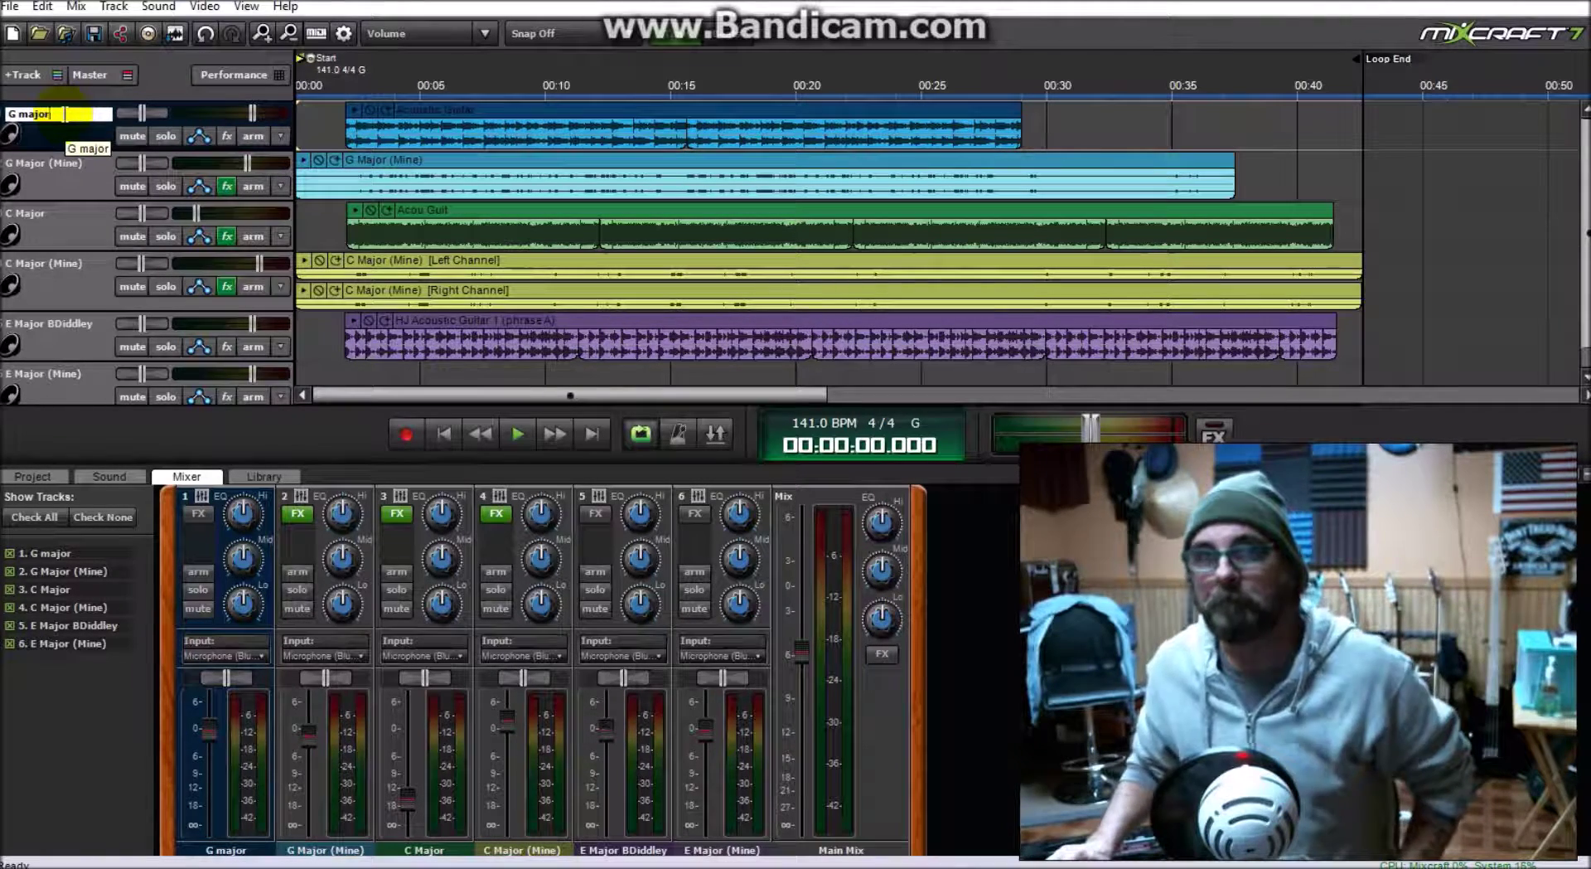
left_click(228, 853)
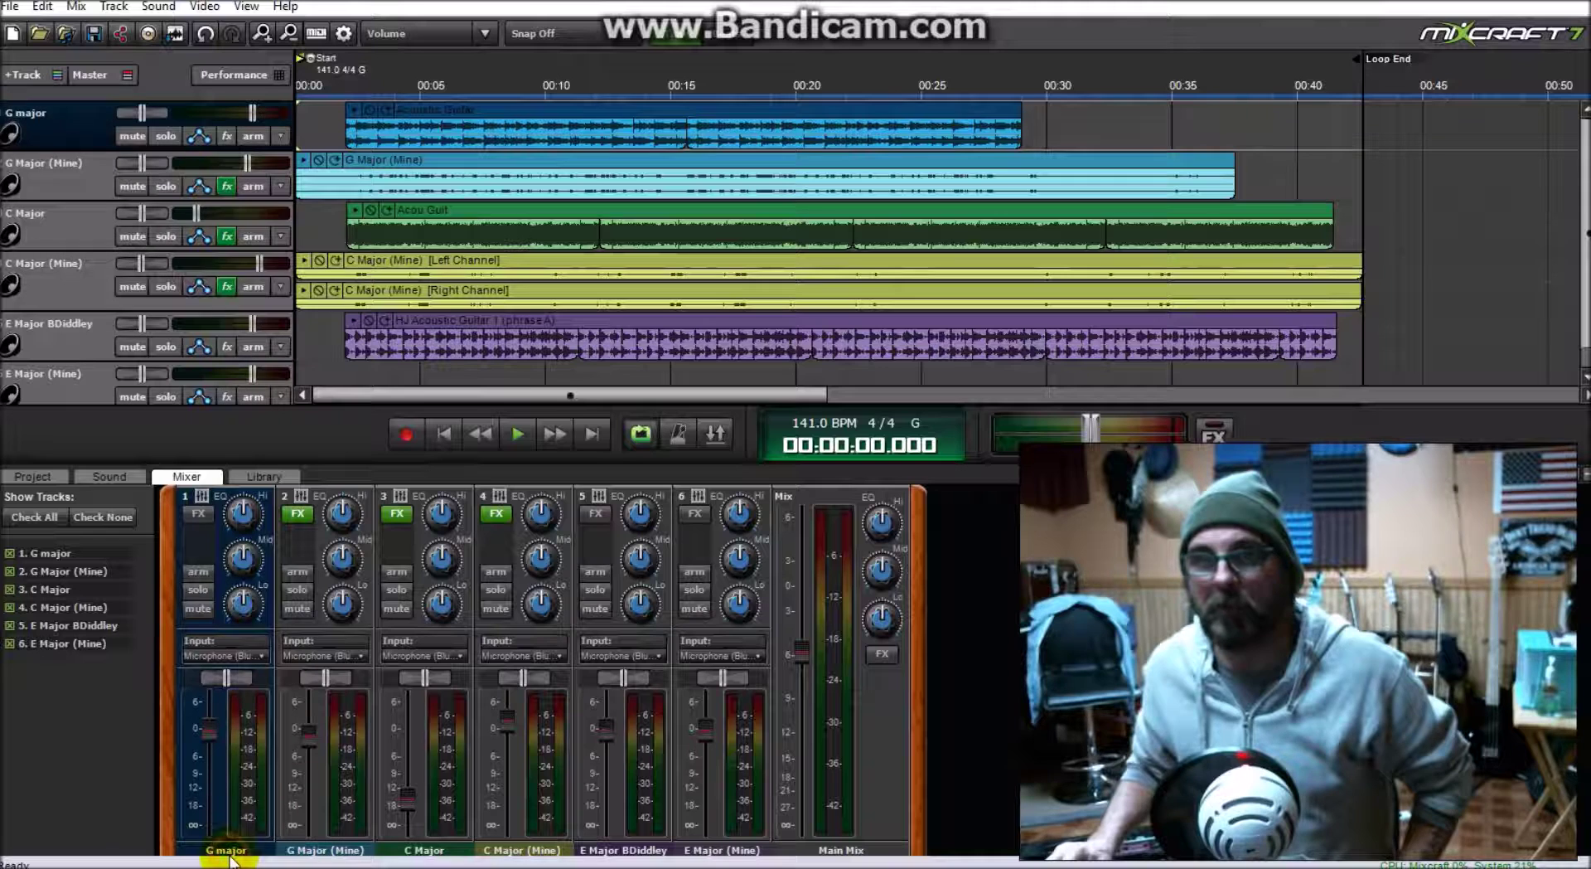
left_click(32, 111)
left_click(74, 131)
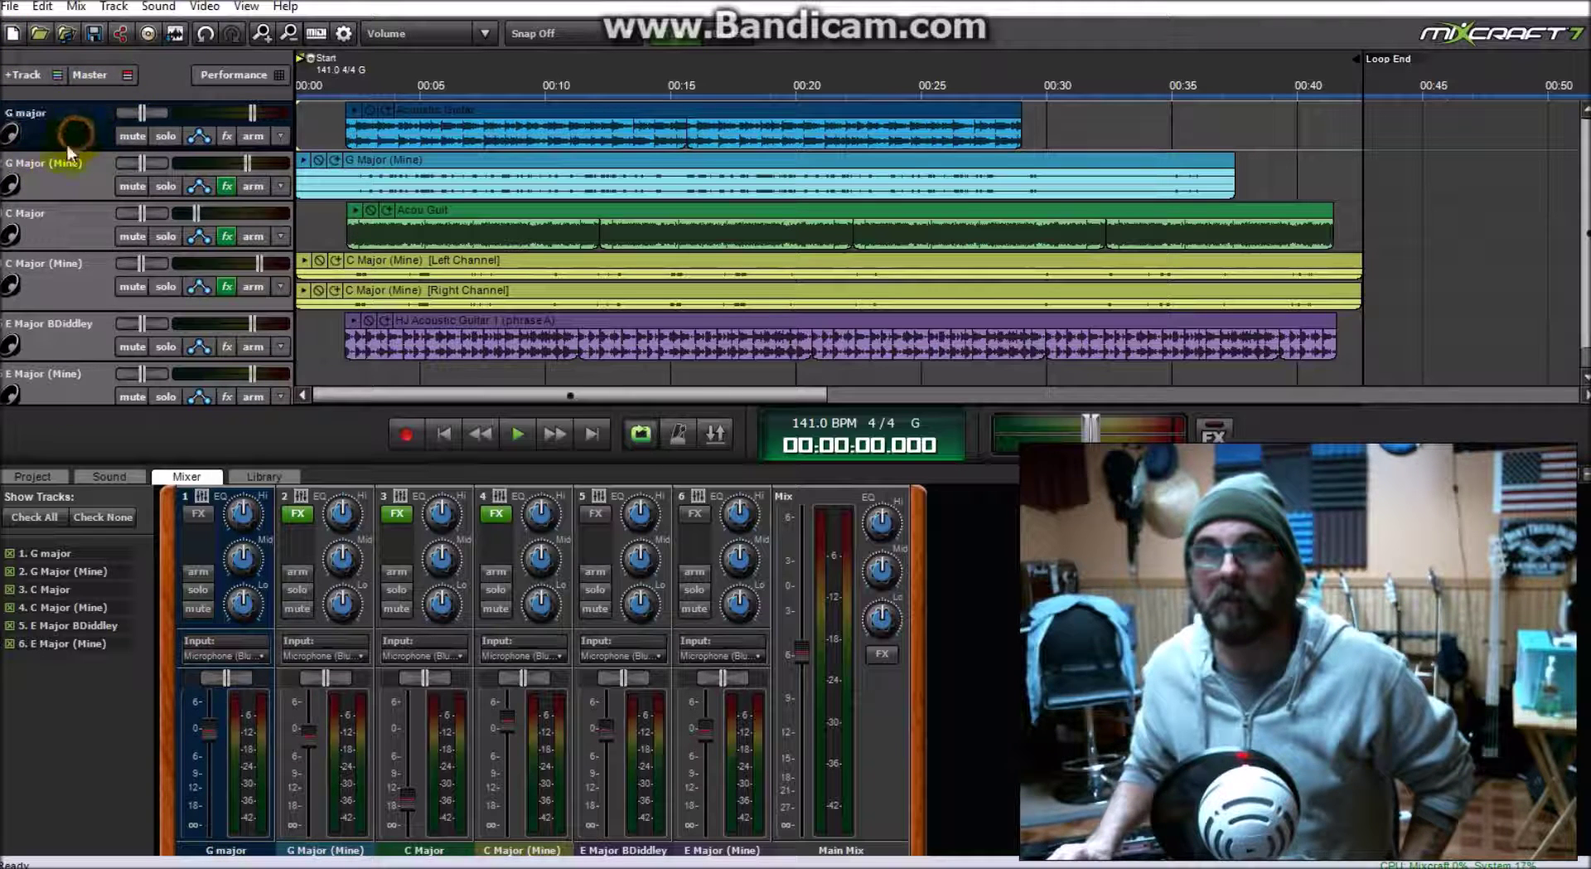
Step: Select the timeline tracks from G Major (Mine) down to E Major BDiddley in turn to compare their mixer colours
left_click(63, 174)
left_click(63, 238)
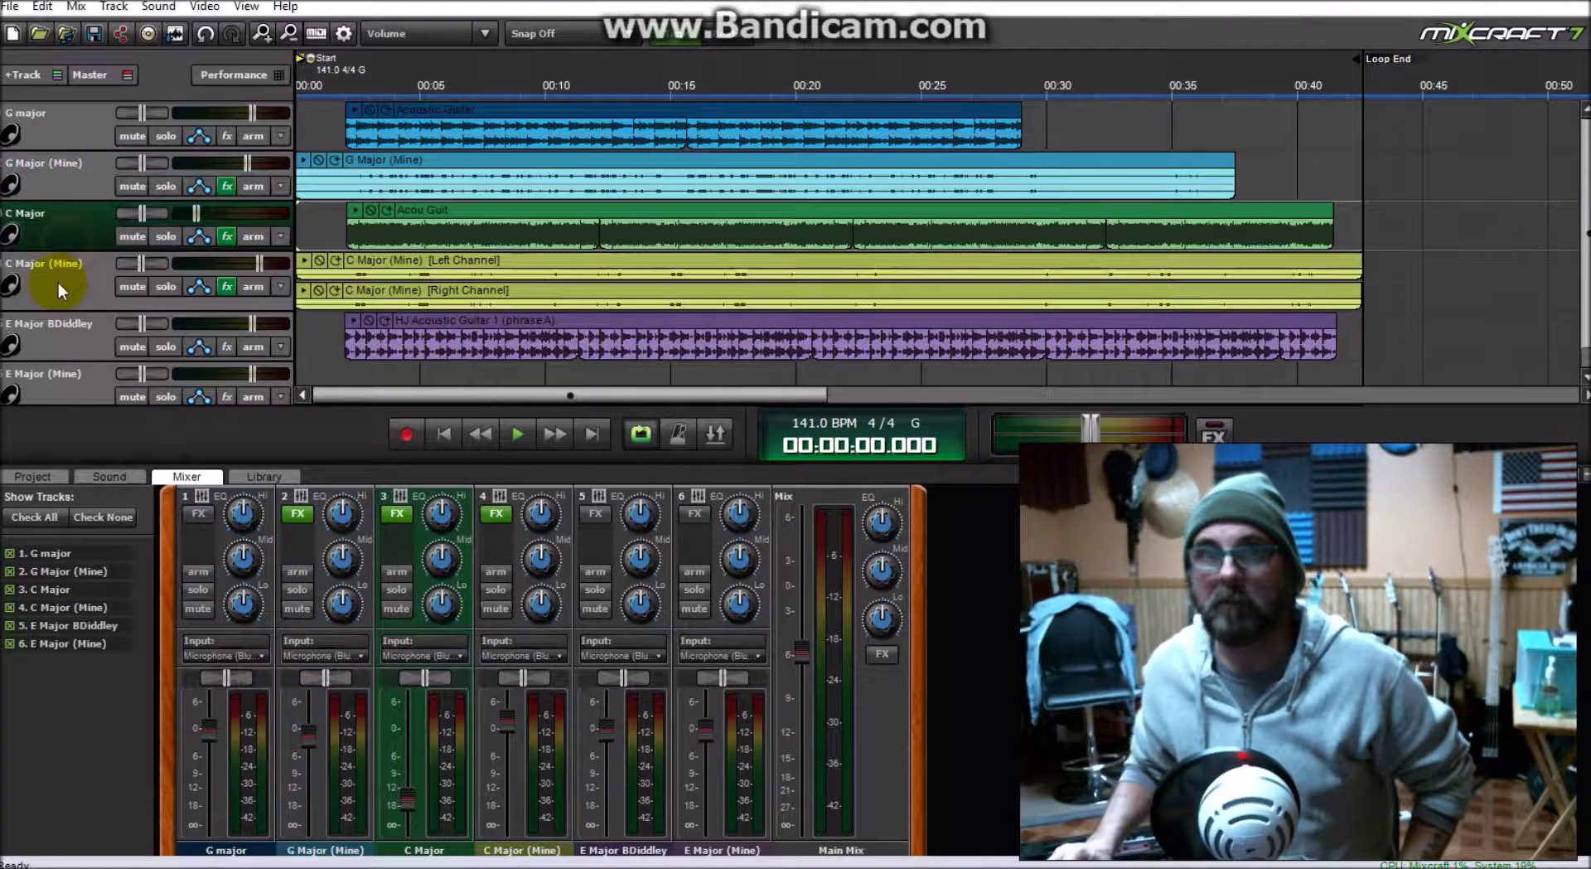
left_click(57, 281)
left_click(62, 347)
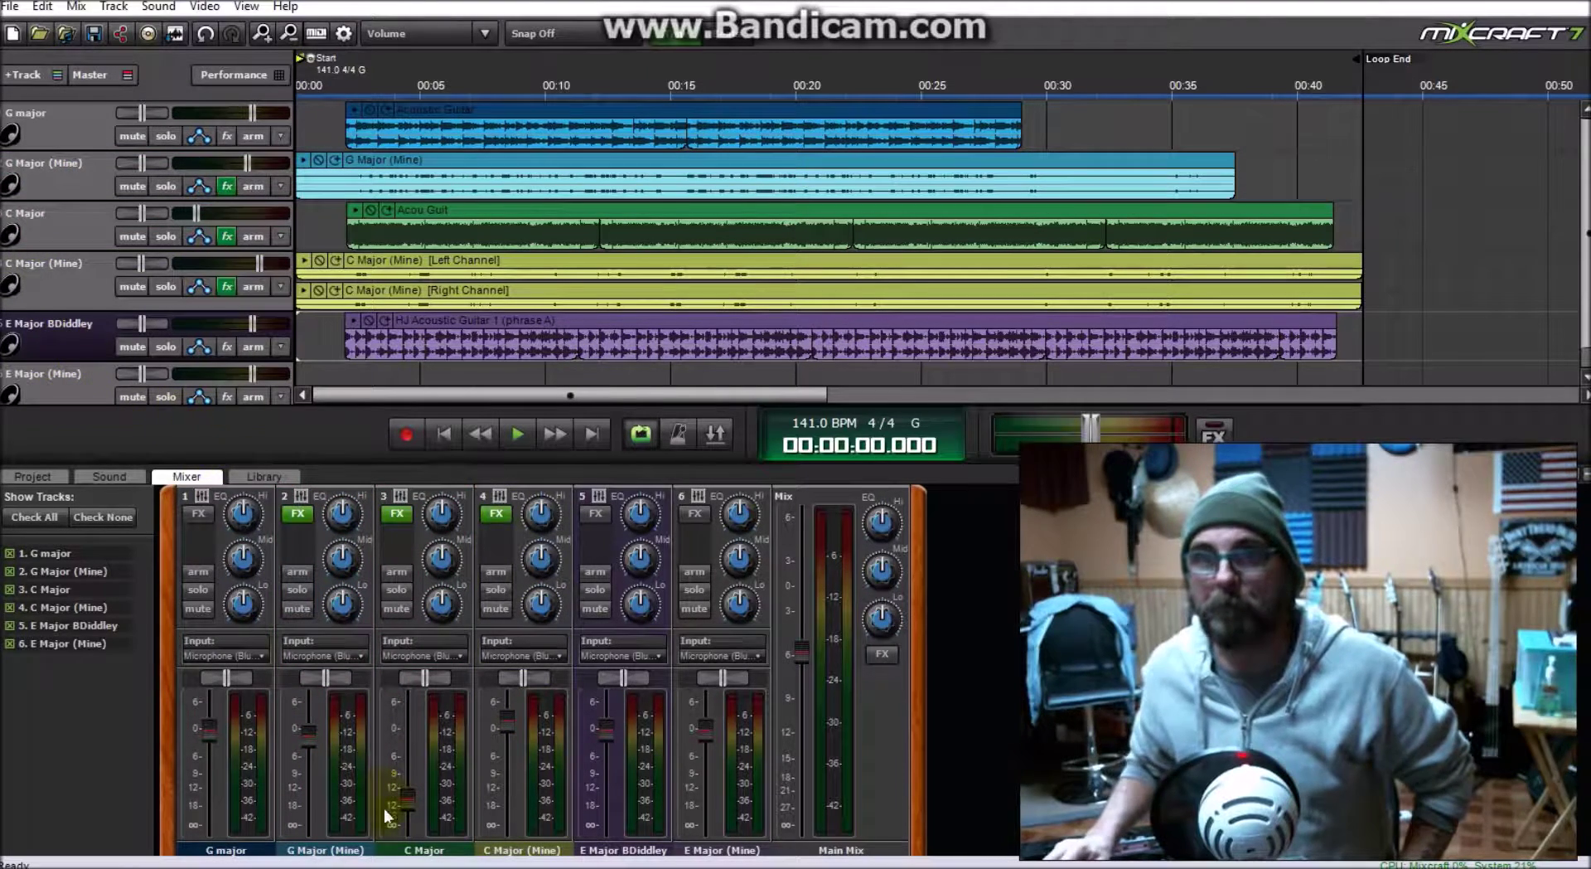
Step: Select the mixer channels in order from G major to E Major (Mine) by their name labels to match them to tracks
left_click(226, 851)
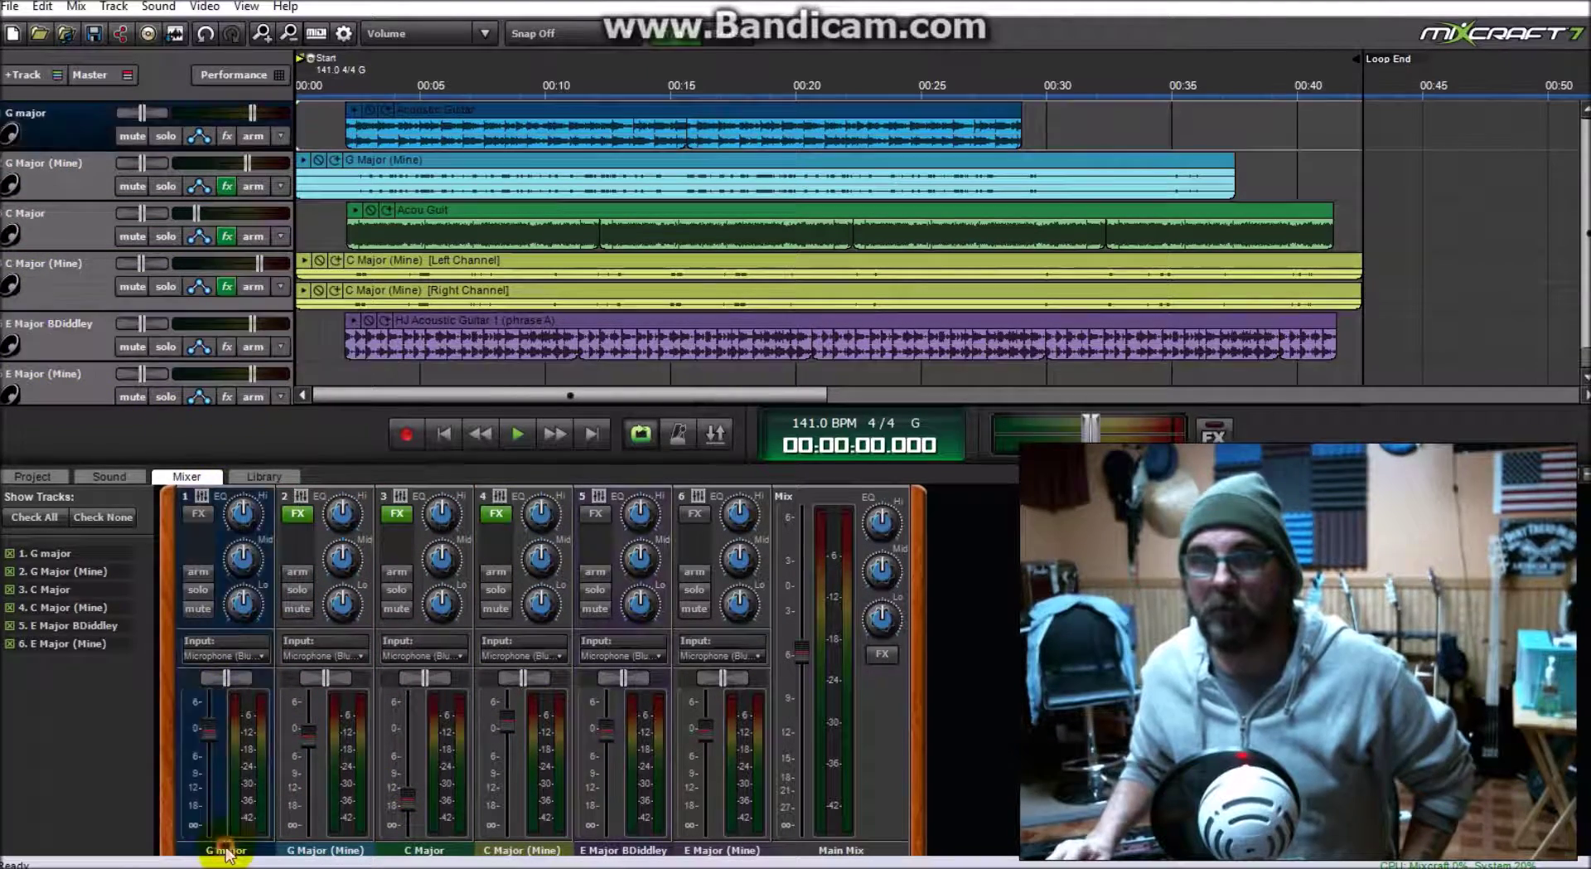
left_click(311, 851)
left_click(400, 852)
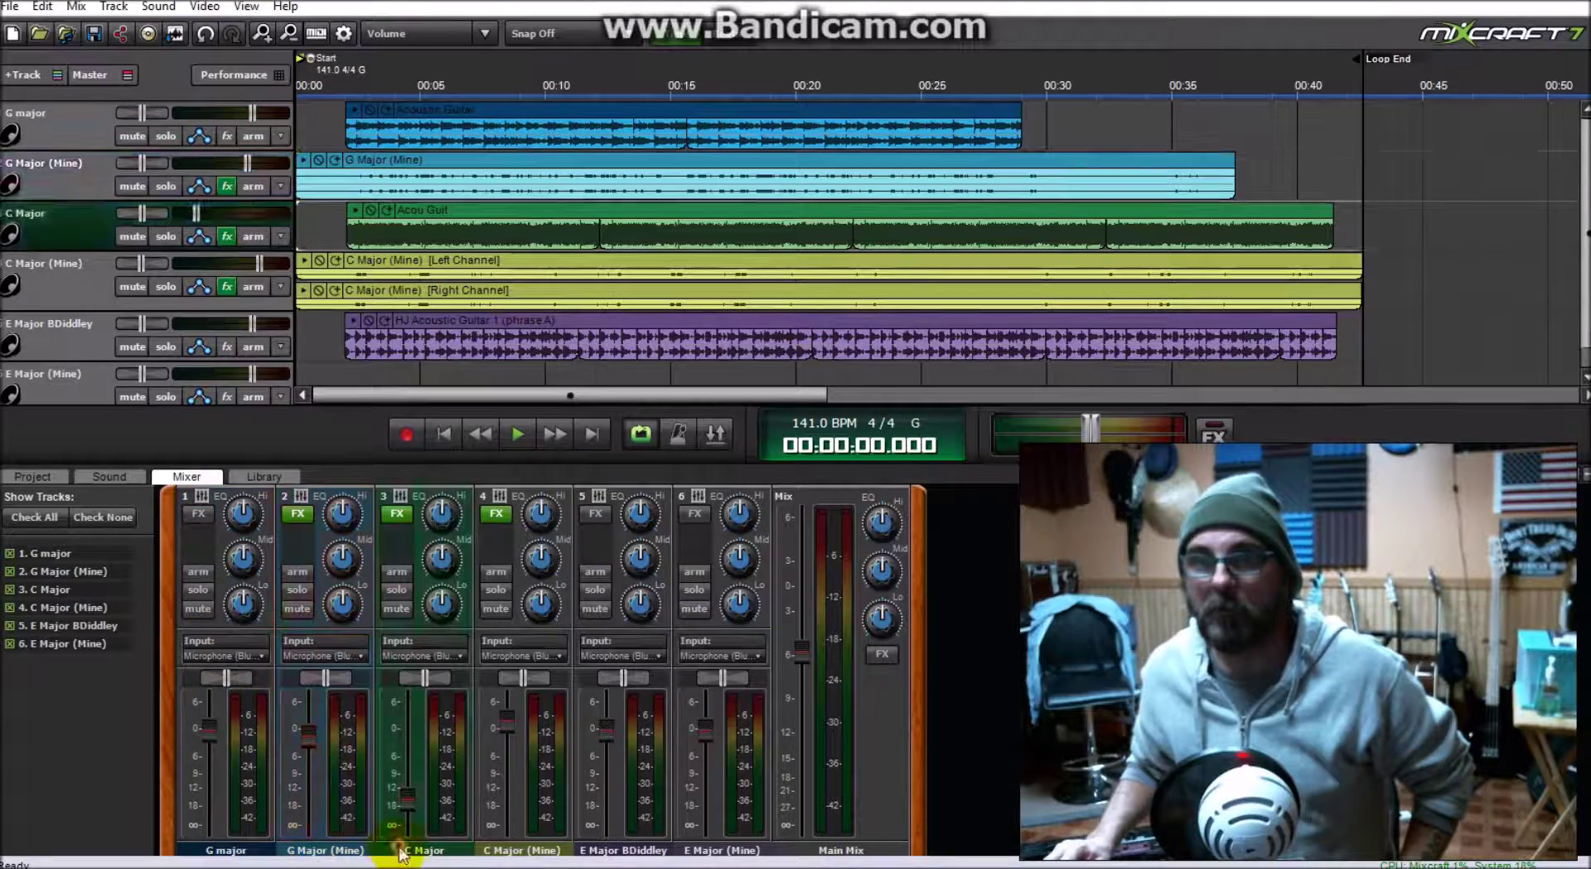
left_click(534, 851)
left_click(617, 851)
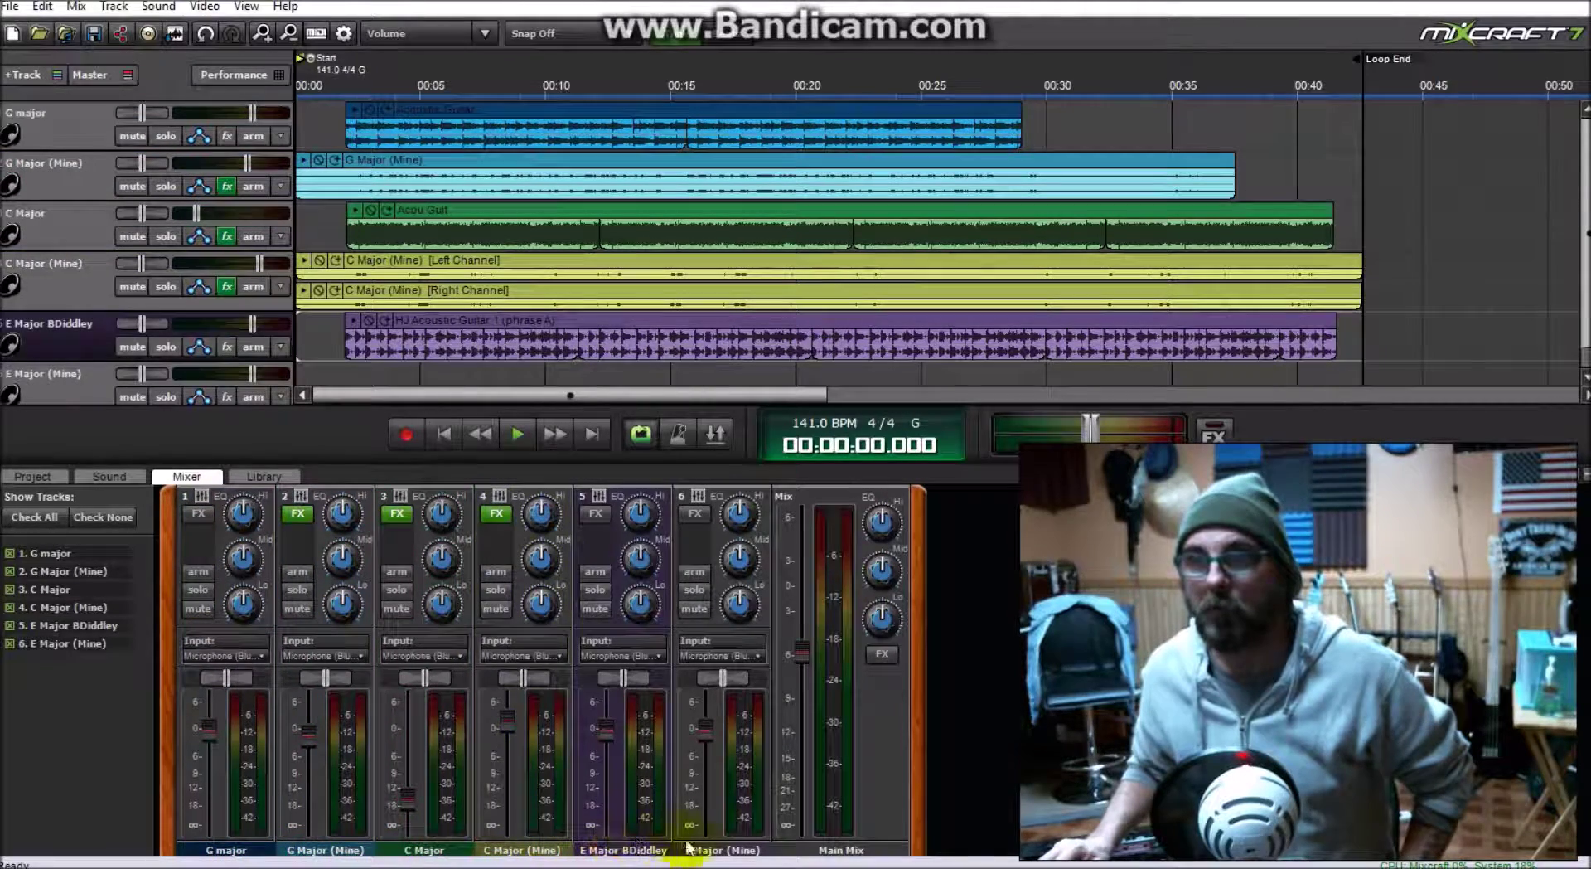
left_click(688, 845)
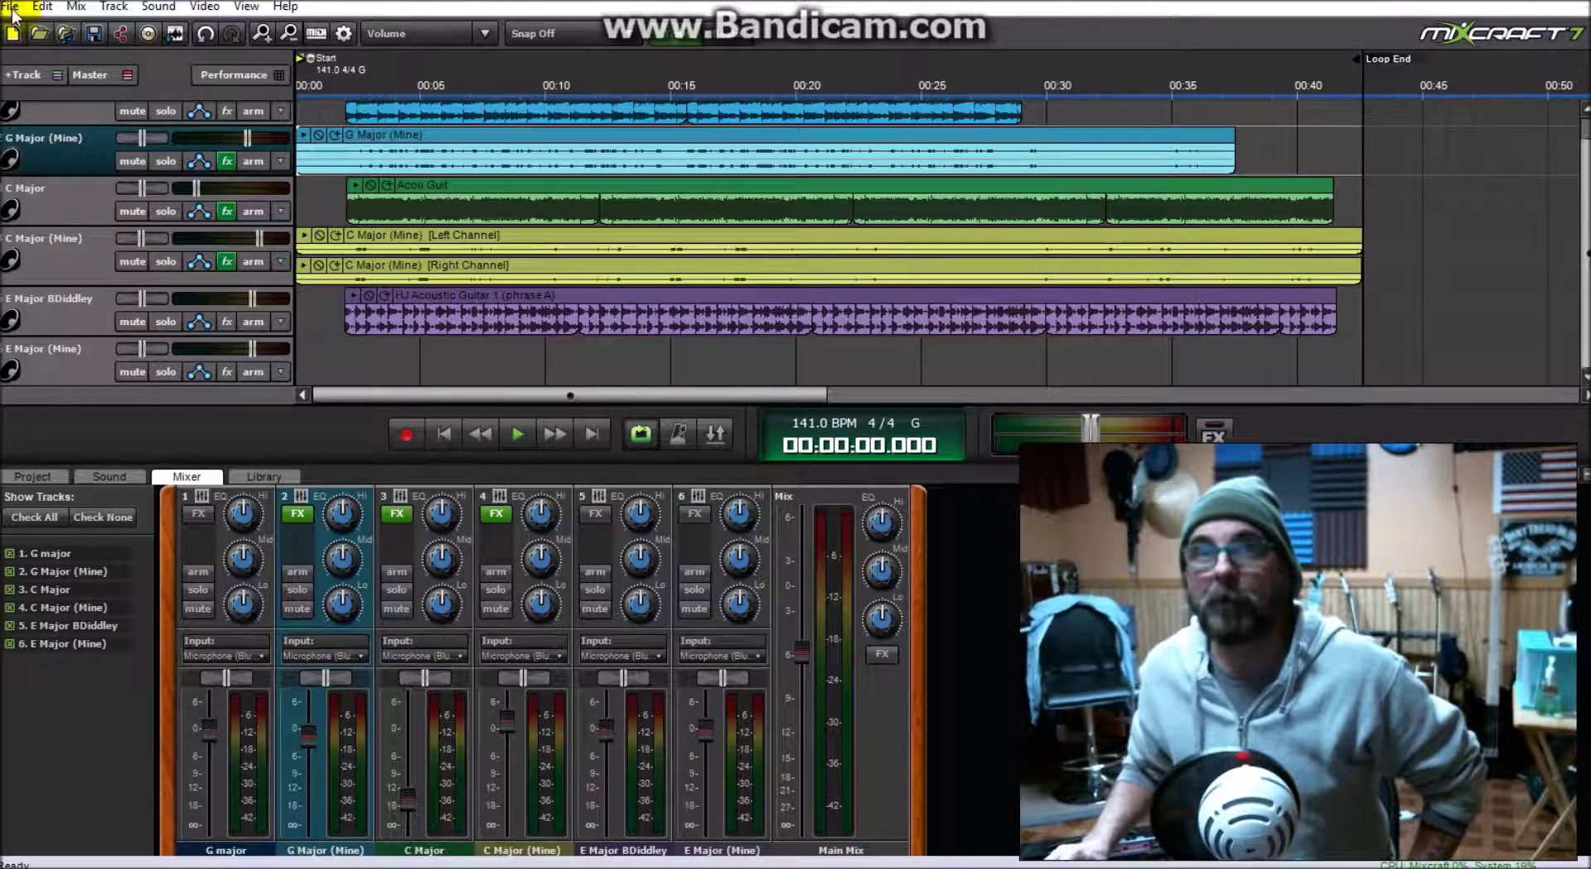
Step: Show the project's author information and notes, and switch to the loop and sound library
left_click(27, 478)
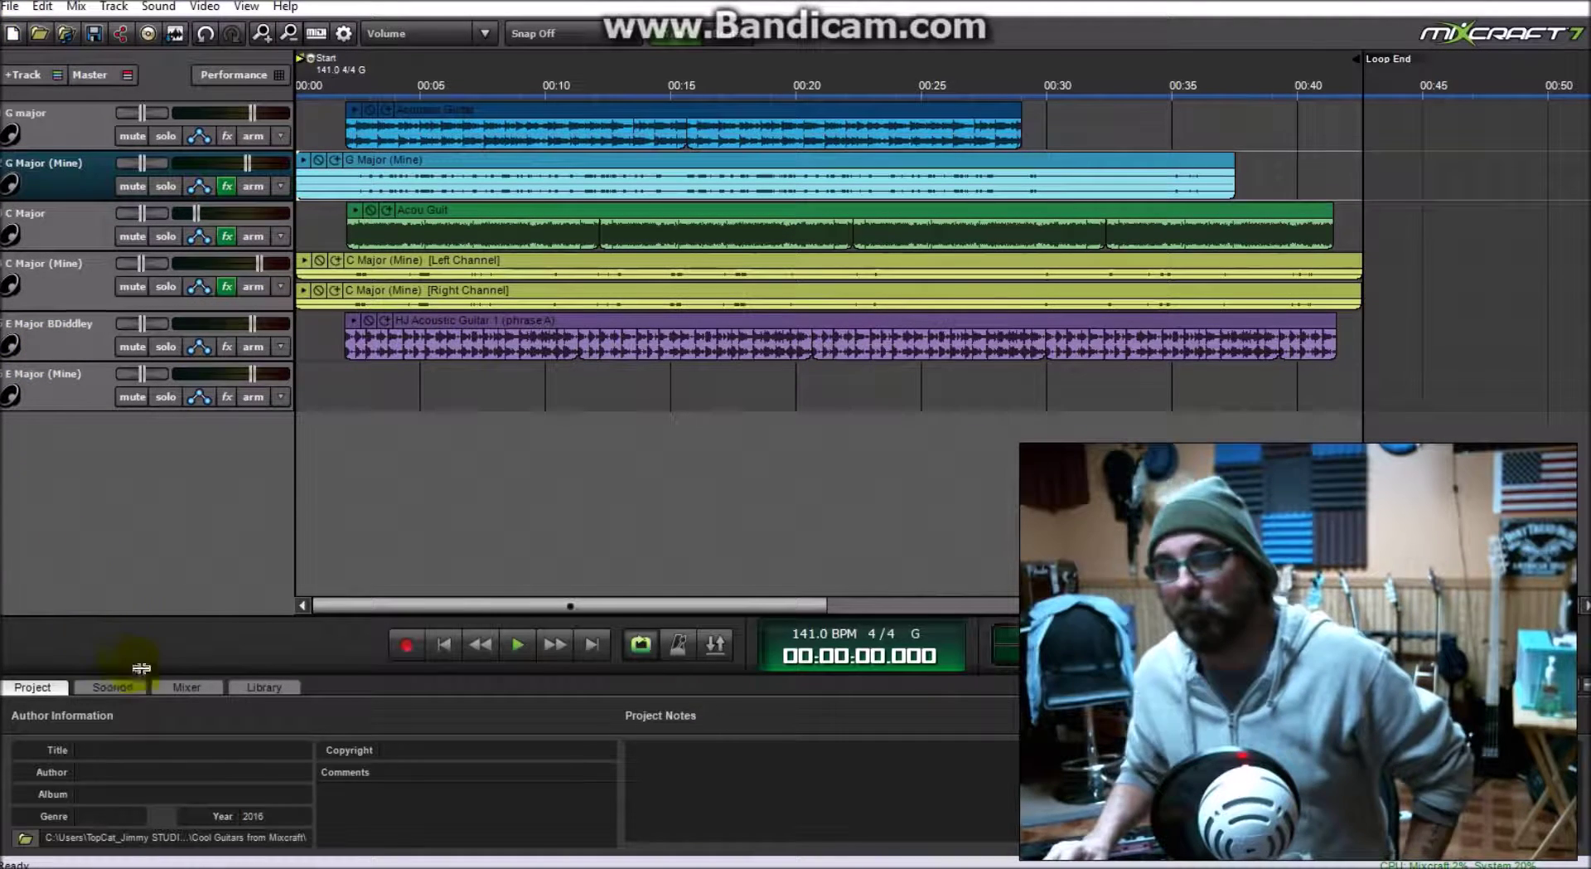
left_click(265, 688)
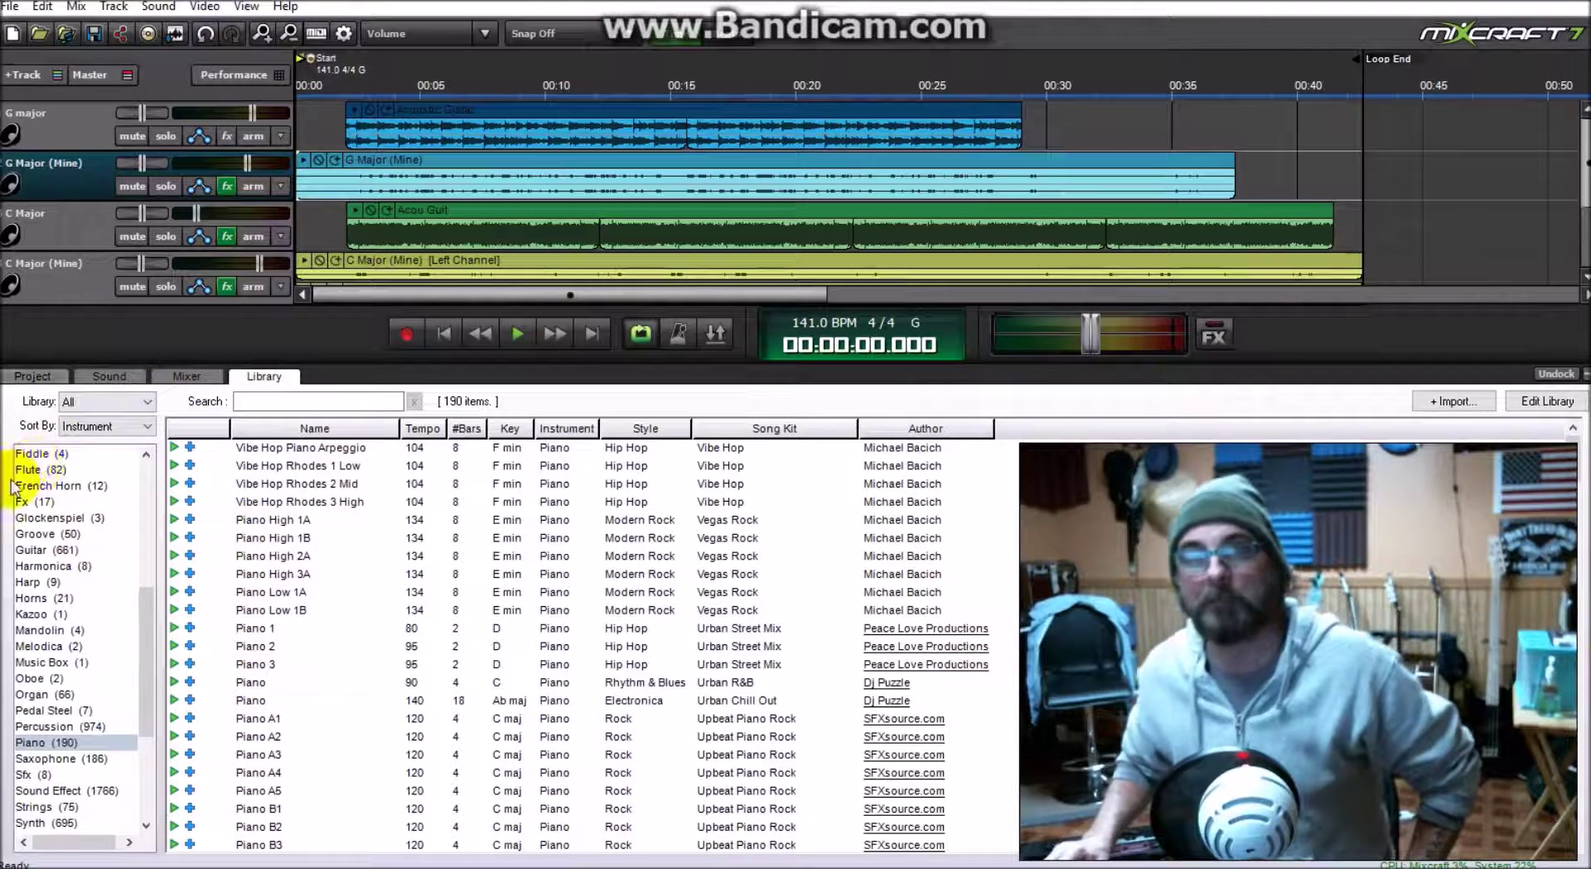
Step: Limit the library to Loops, look through the sorting options, and keep the sorting by Instrument
left_click(103, 426)
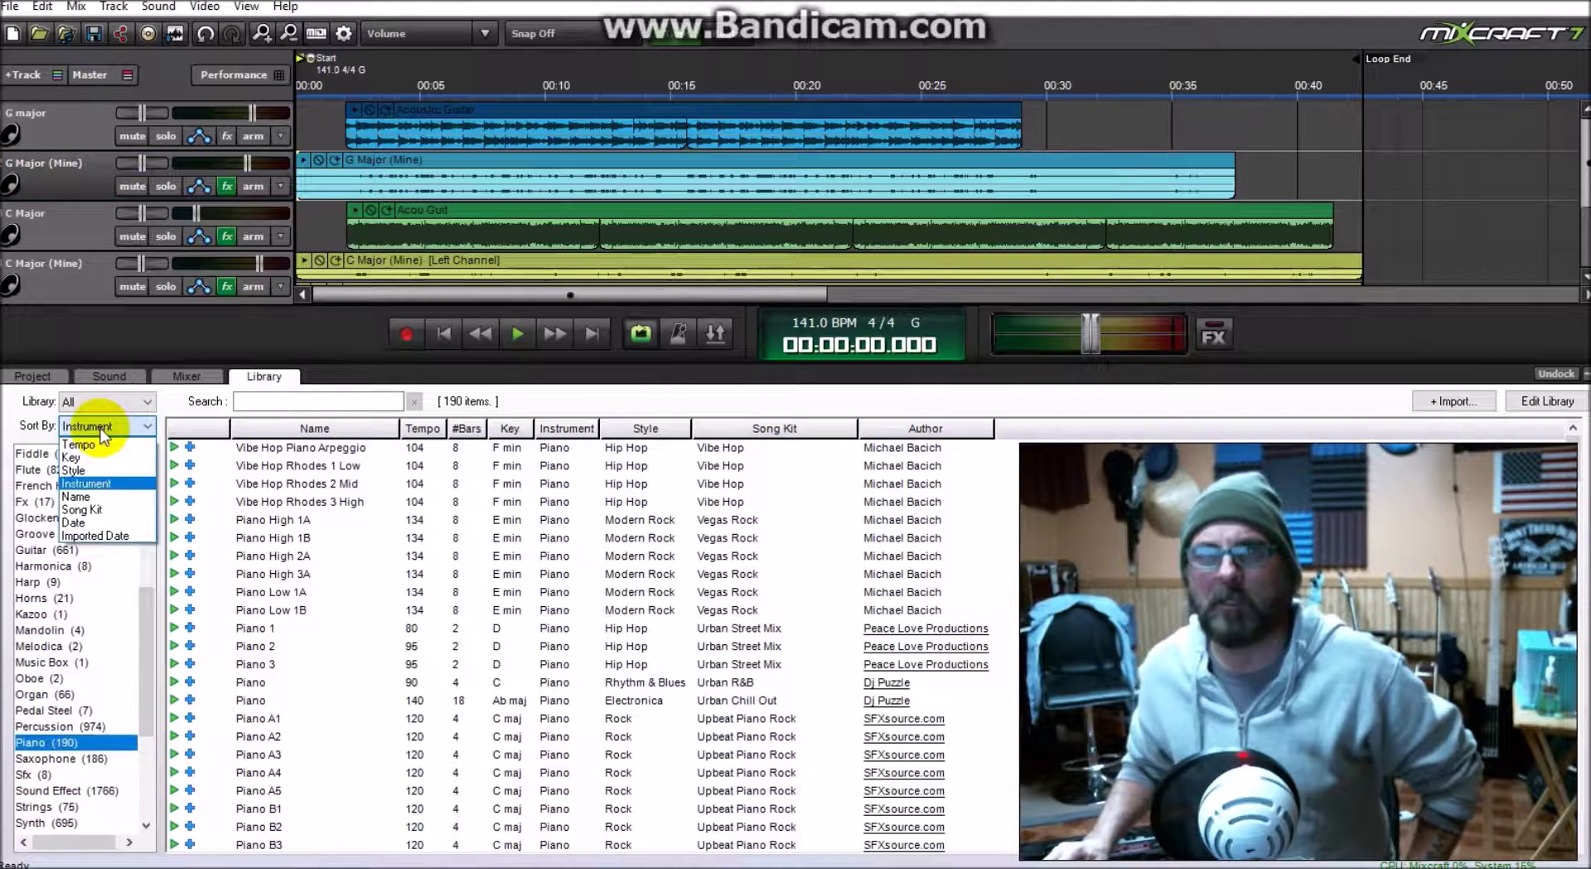
left_click(76, 497)
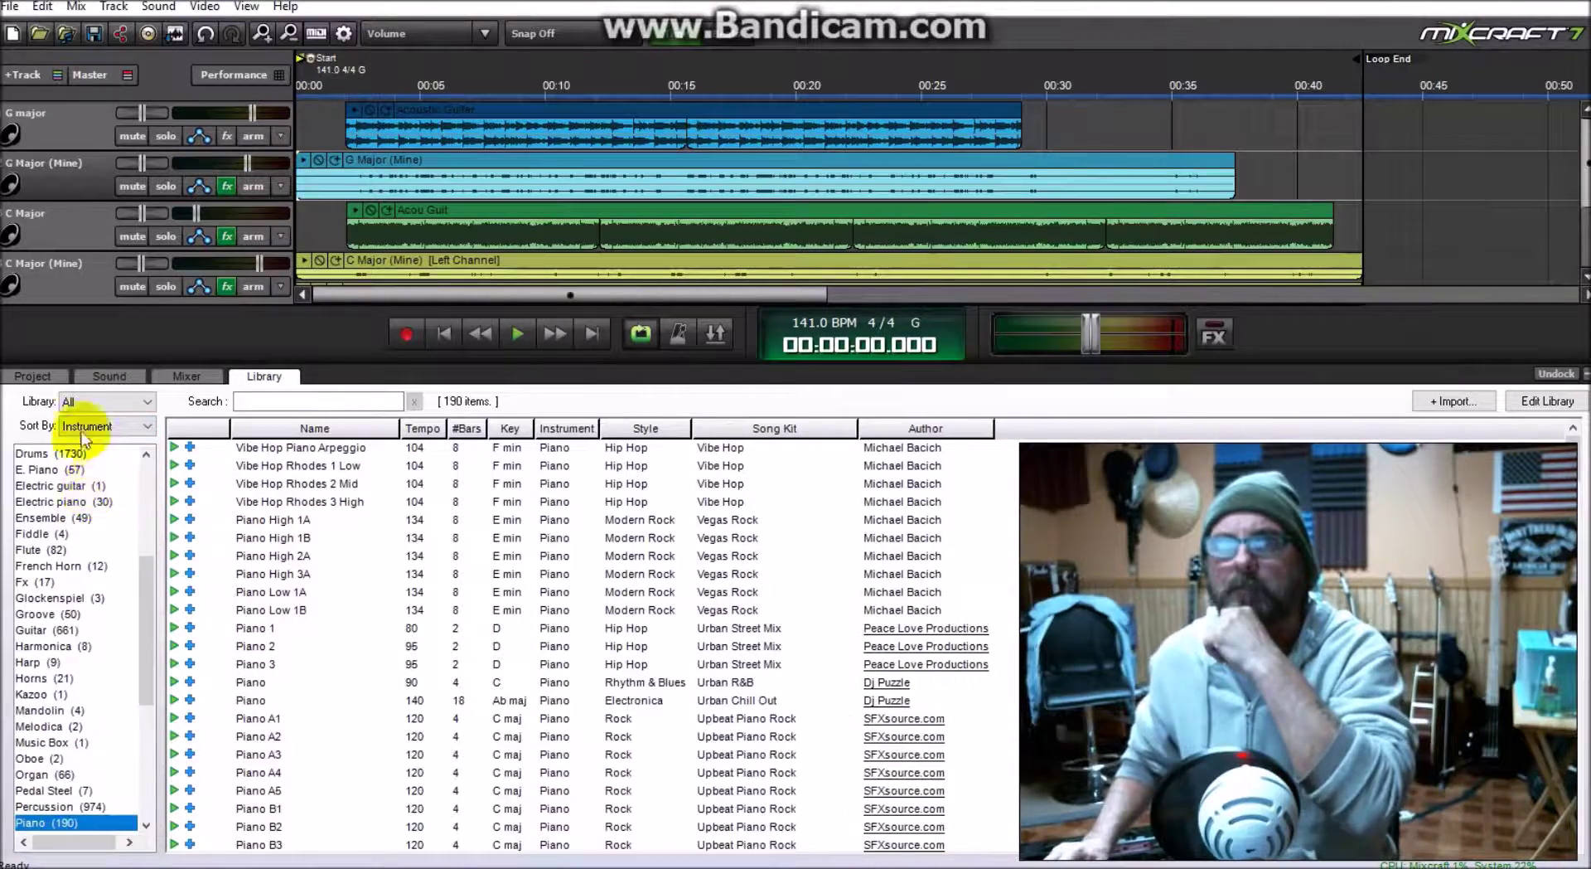
left_click(83, 405)
left_click(76, 433)
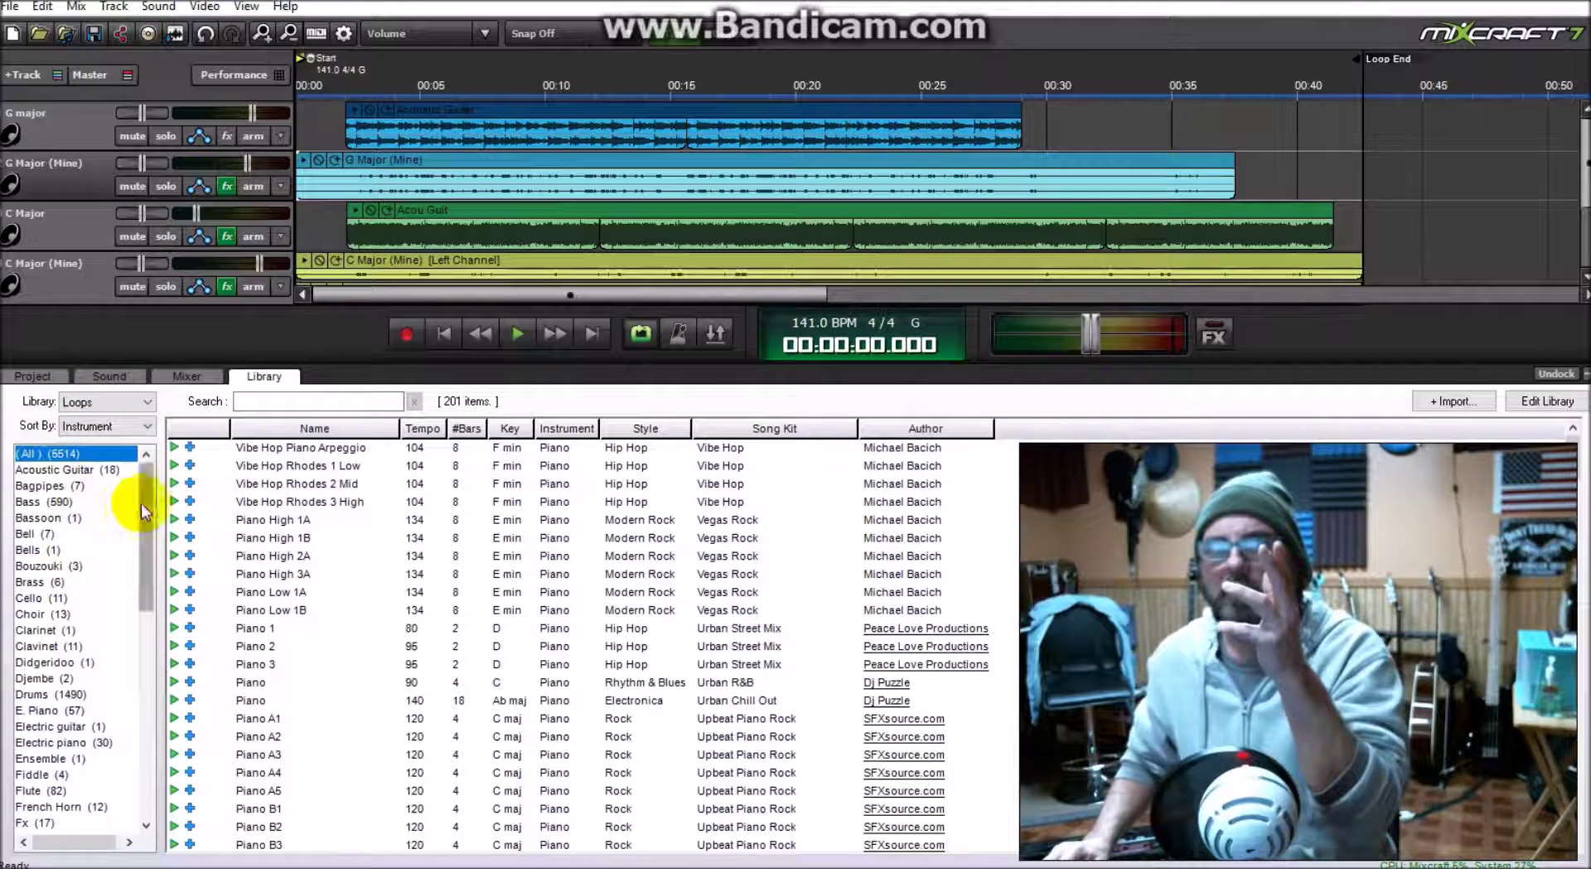
left_click(82, 404)
left_click(82, 412)
left_click(89, 405)
left_click(87, 415)
left_click(100, 426)
left_click(100, 484)
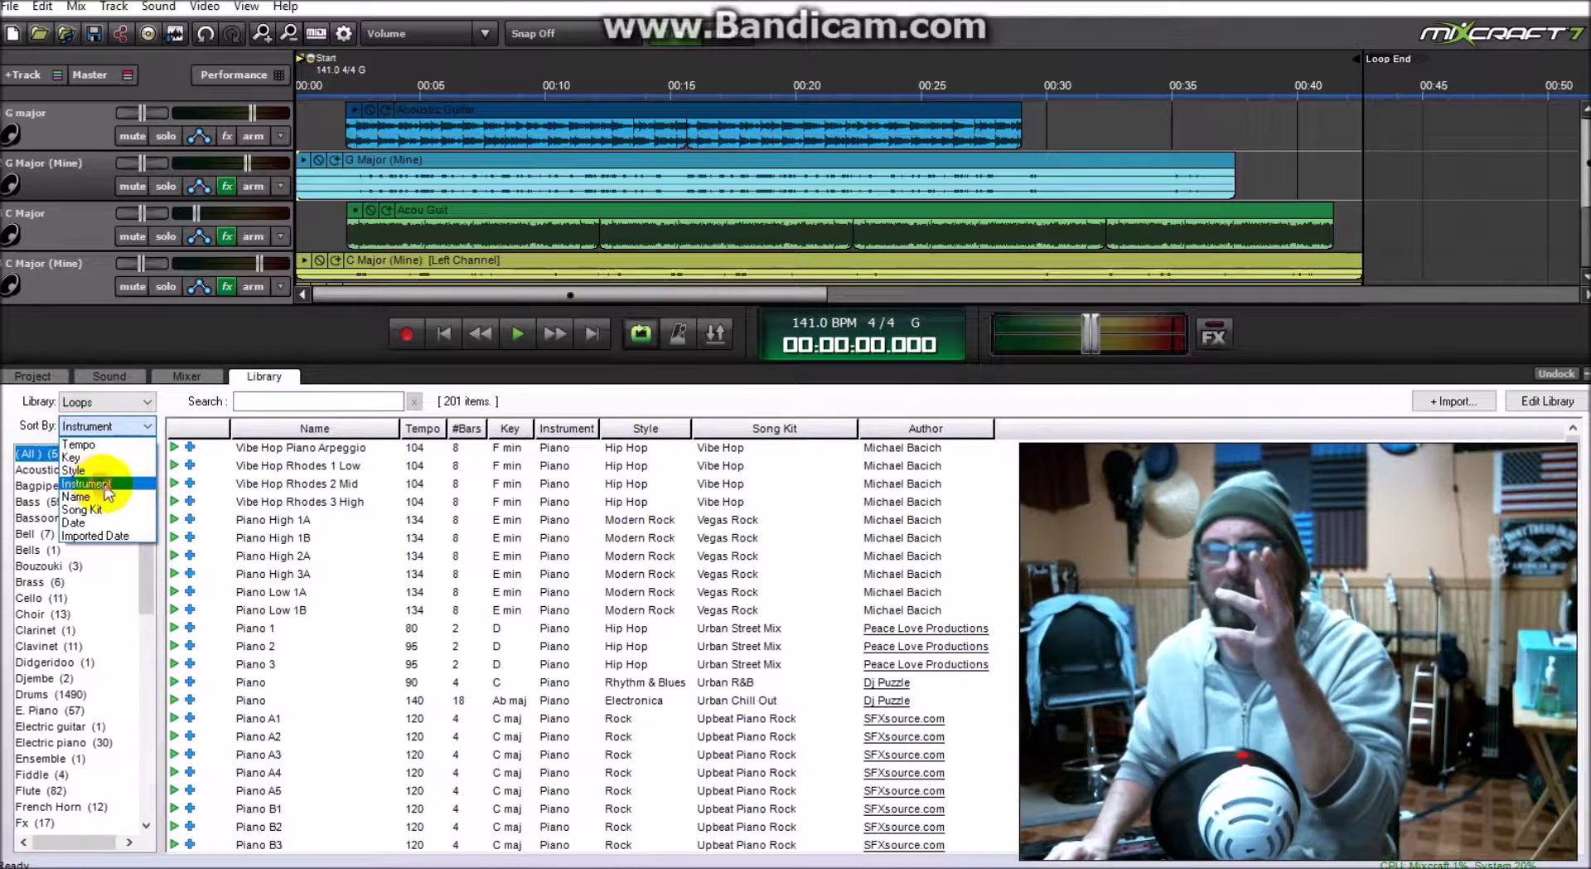
Step: Look through the library's instrument categories and list the Piano loops and the Drums loops
scroll(145, 613, "down", 2)
left_click_drag(145, 614, 170, 681)
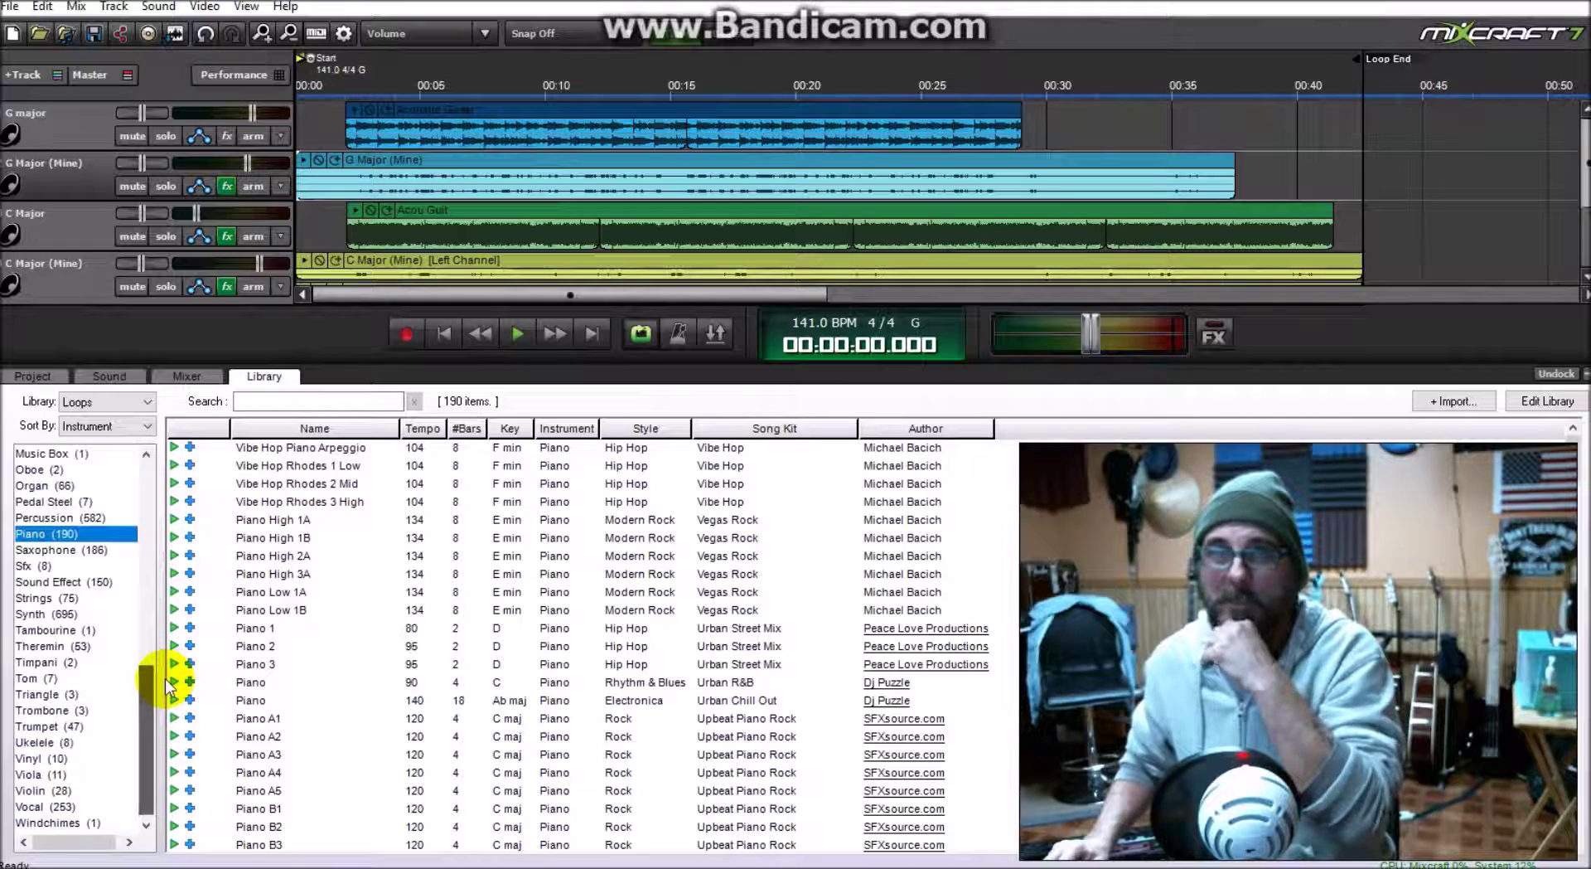
left_click_drag(146, 680, 141, 551)
left_click(36, 503)
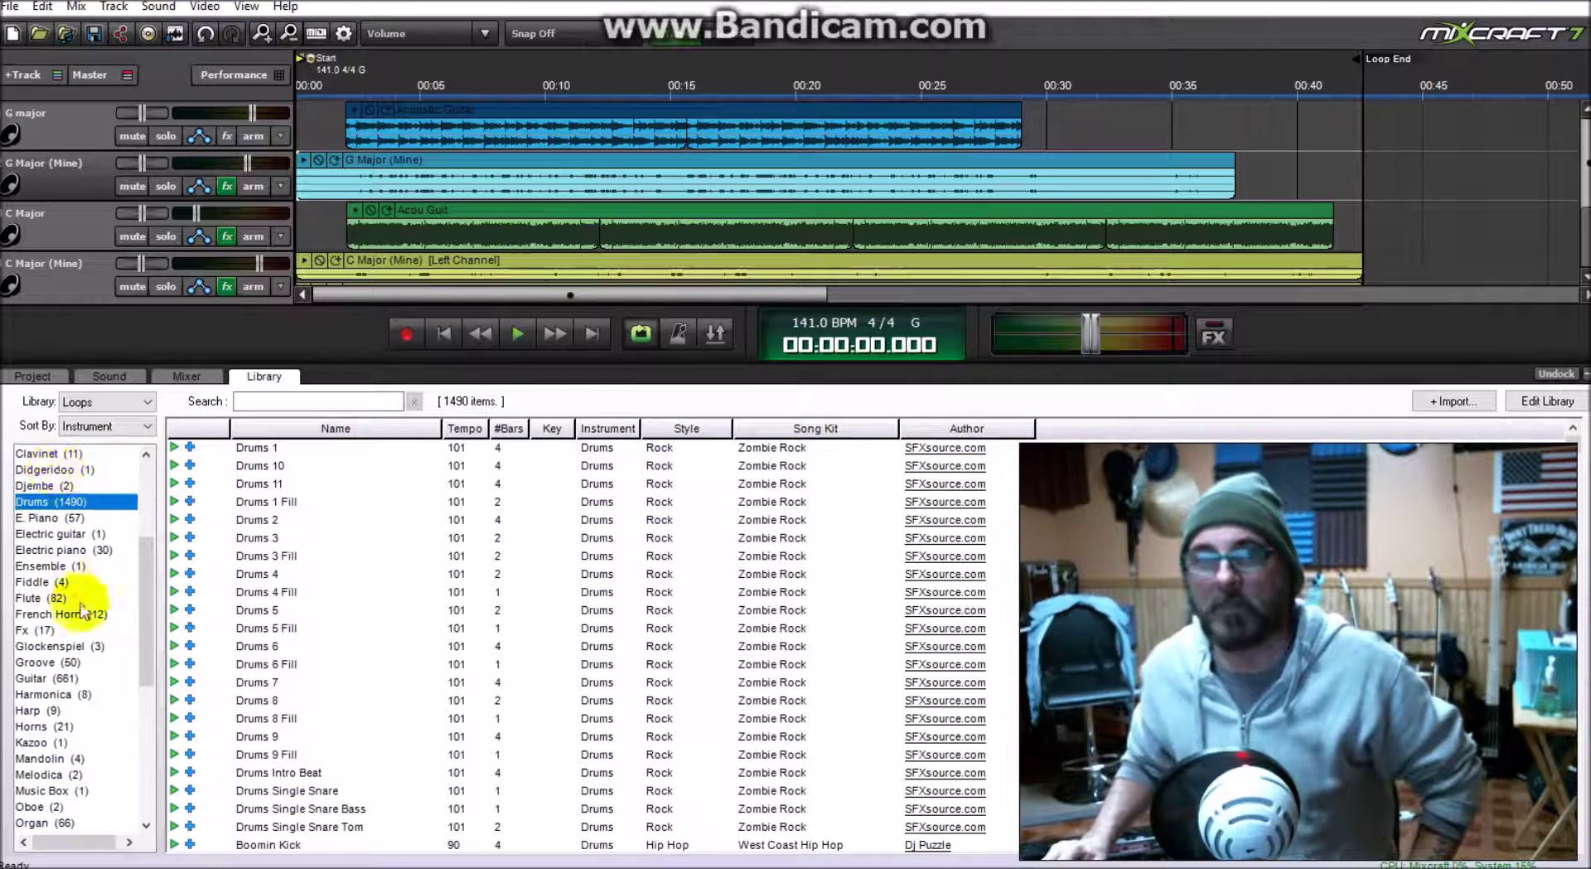
Step: List and browse the Guitar loops, and switch to the Acoustic Guitar category
mouse_move(153, 587)
left_mouse_down()
mouse_move(155, 646)
mouse_move(159, 602)
left_mouse_up()
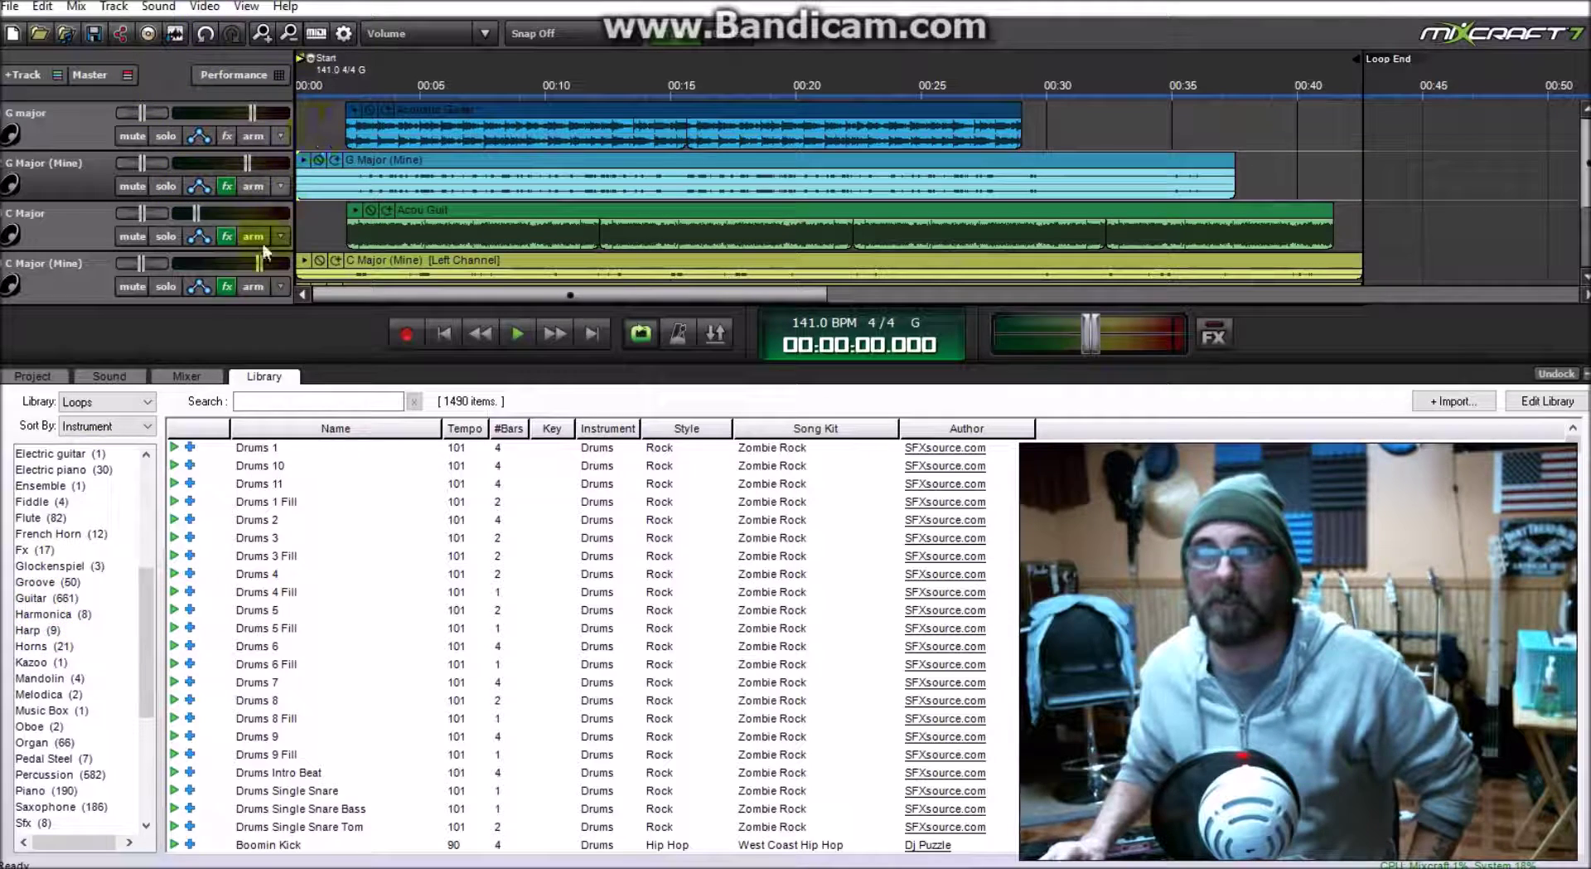
left_click(25, 600)
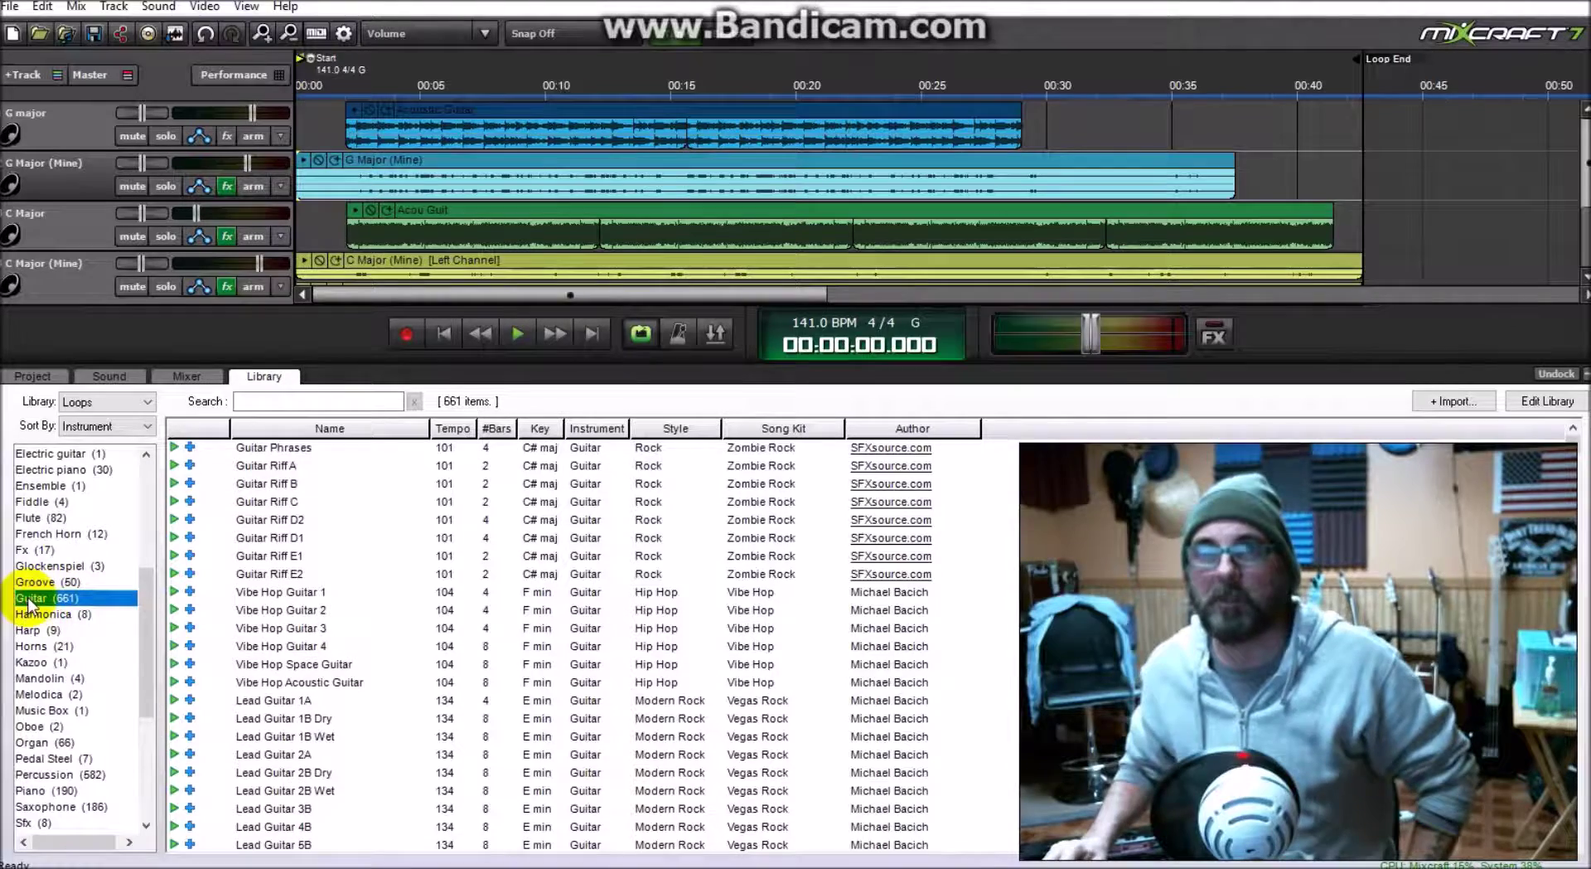
scroll(257, 568, "down", 6)
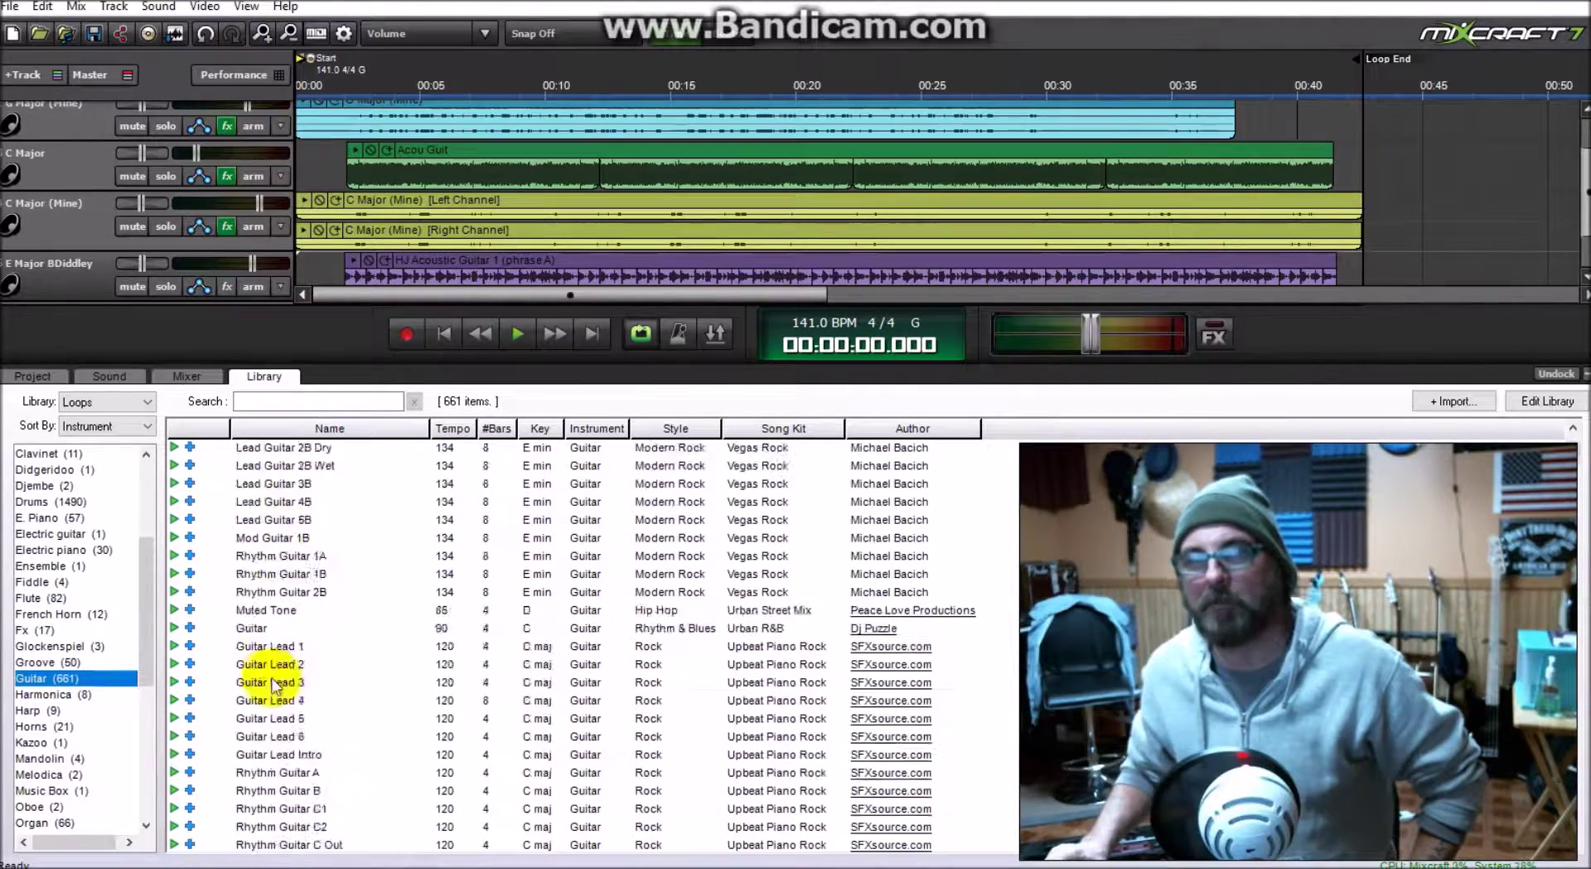
scroll(265, 678, "down", 2)
scroll(240, 659, "up", 2)
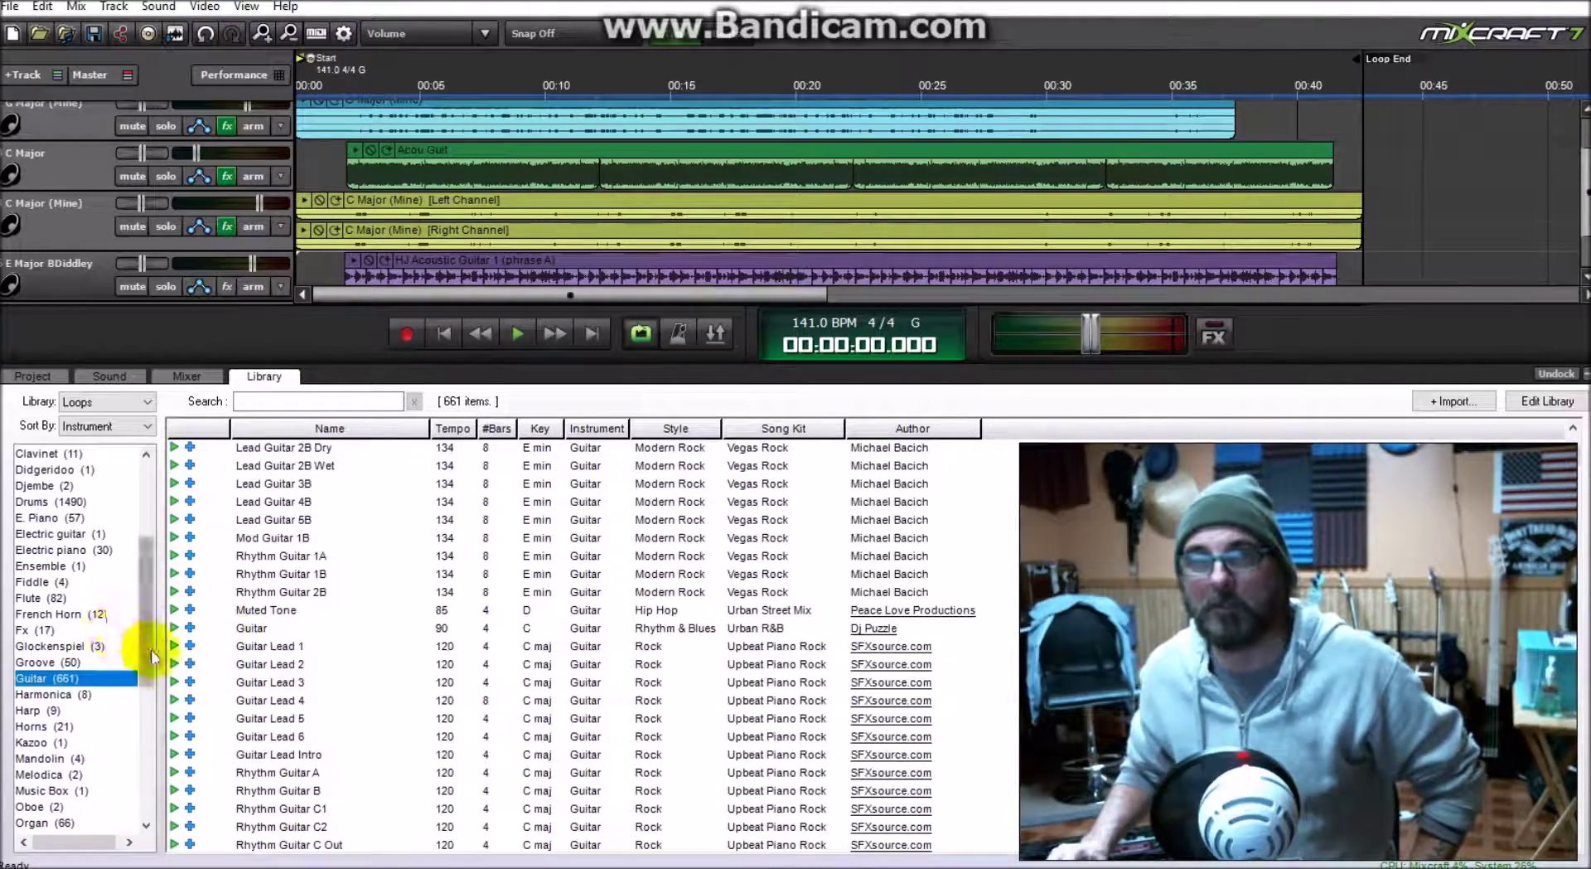
scroll(152, 654, "up", 4)
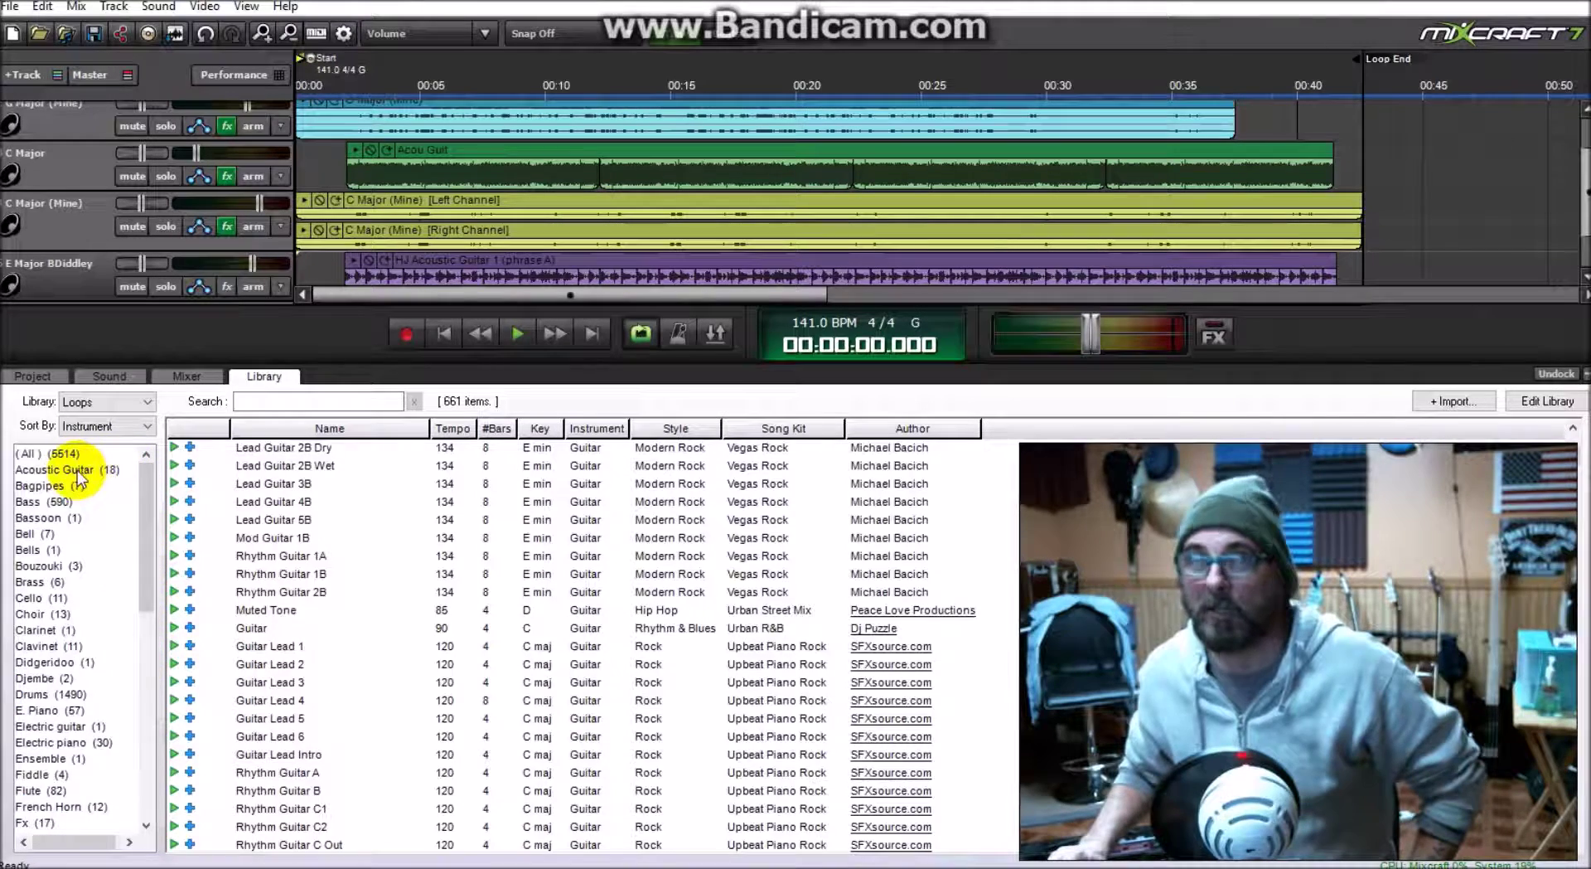
left_click(78, 472)
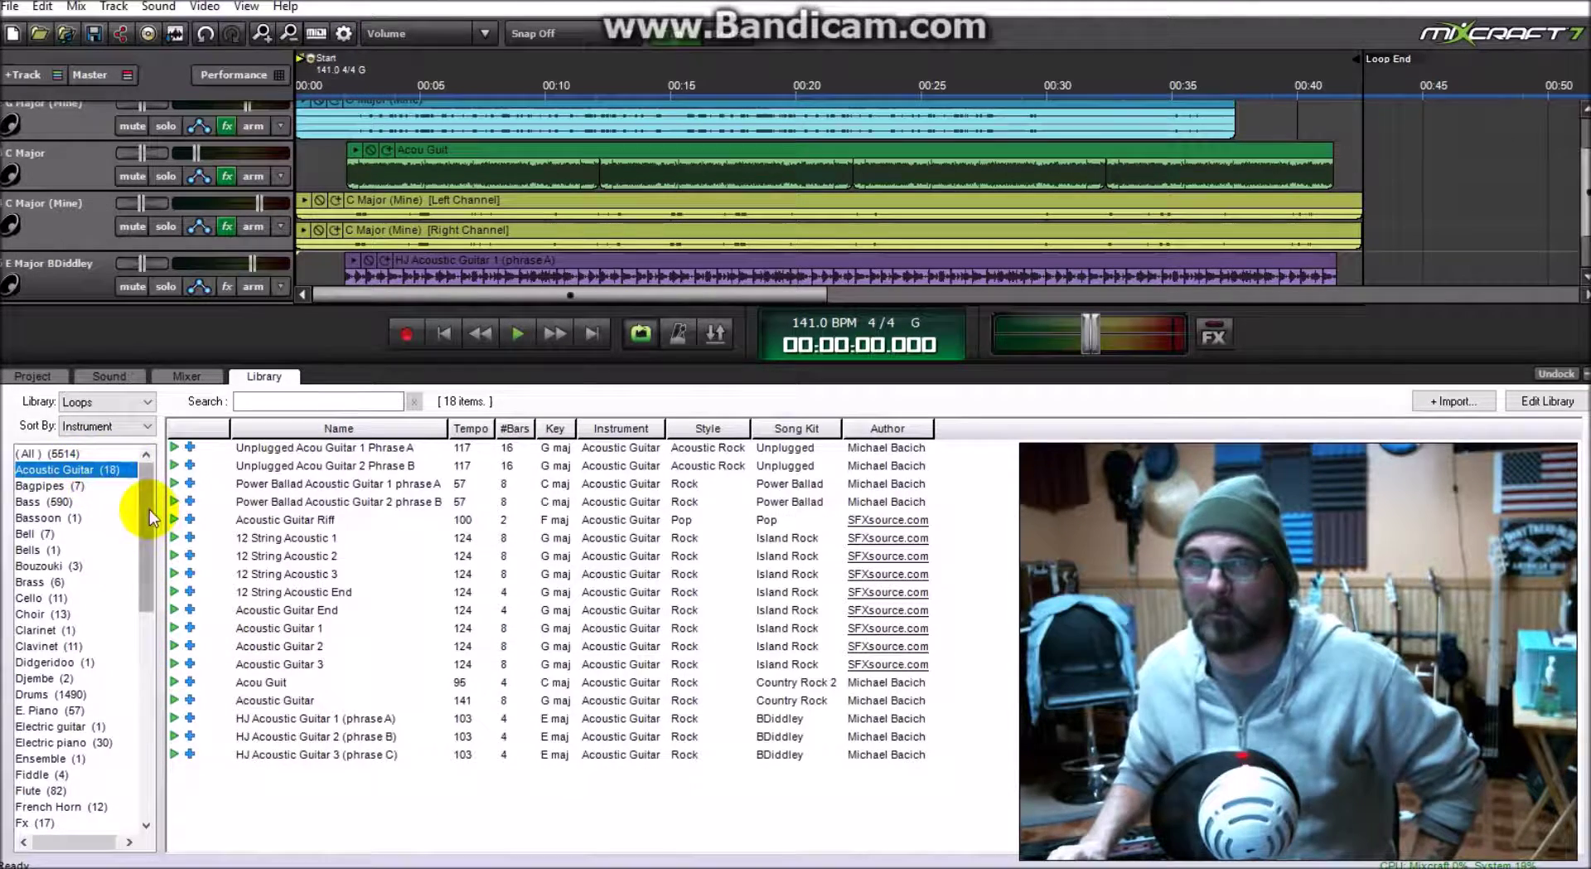
Step: Find Acoustic Guitar 1 from the Summer of Love Rock kit among the Guitar loops and preview it briefly
left_click_drag(151, 518, 160, 649)
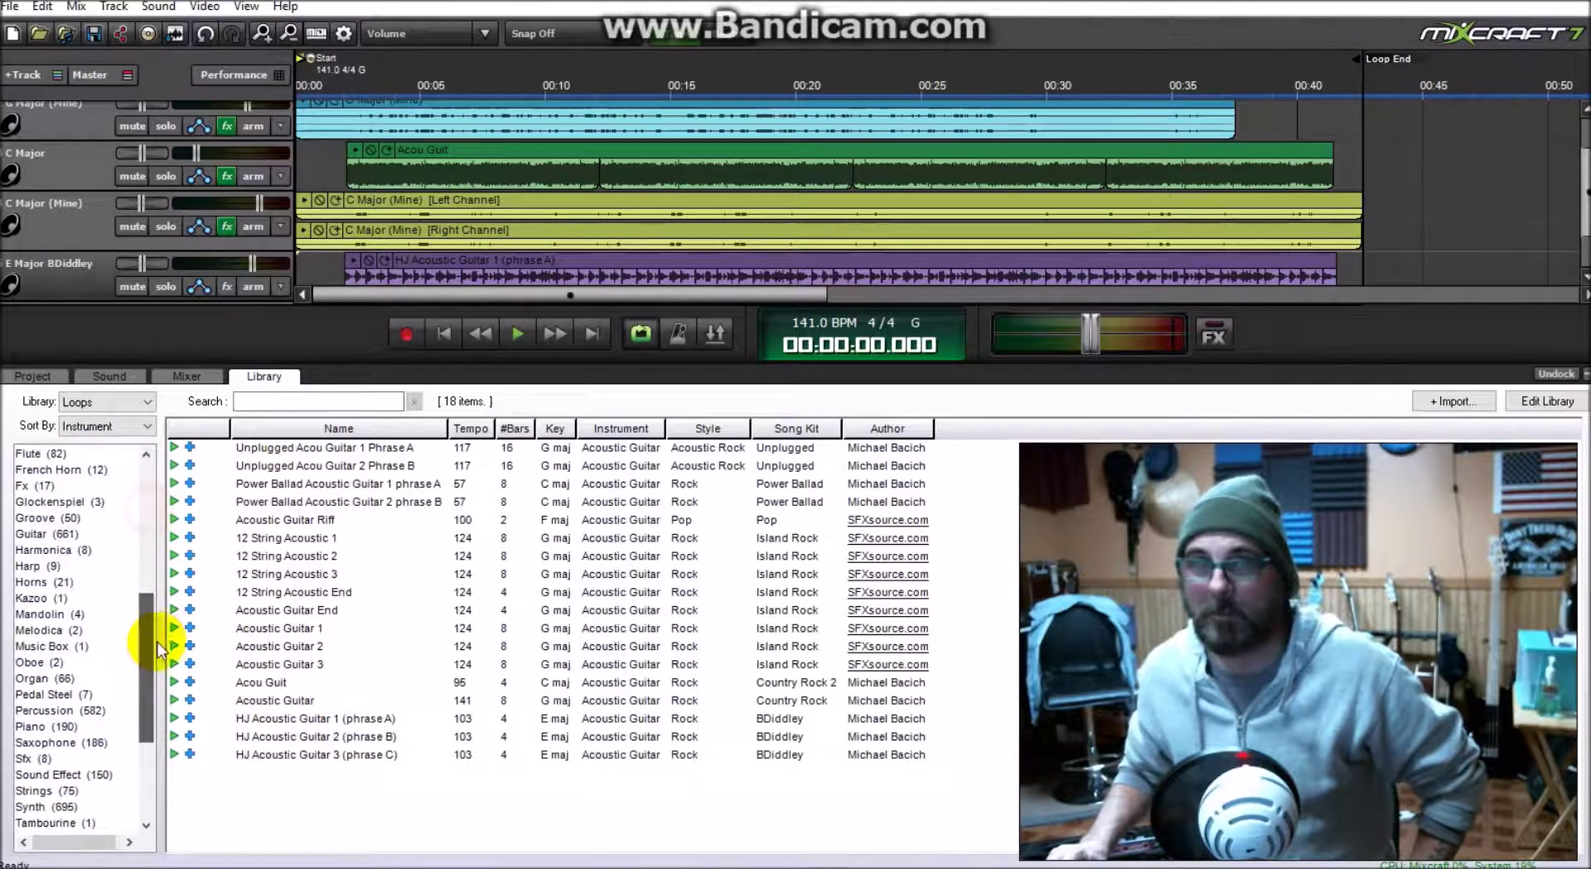
left_click(63, 534)
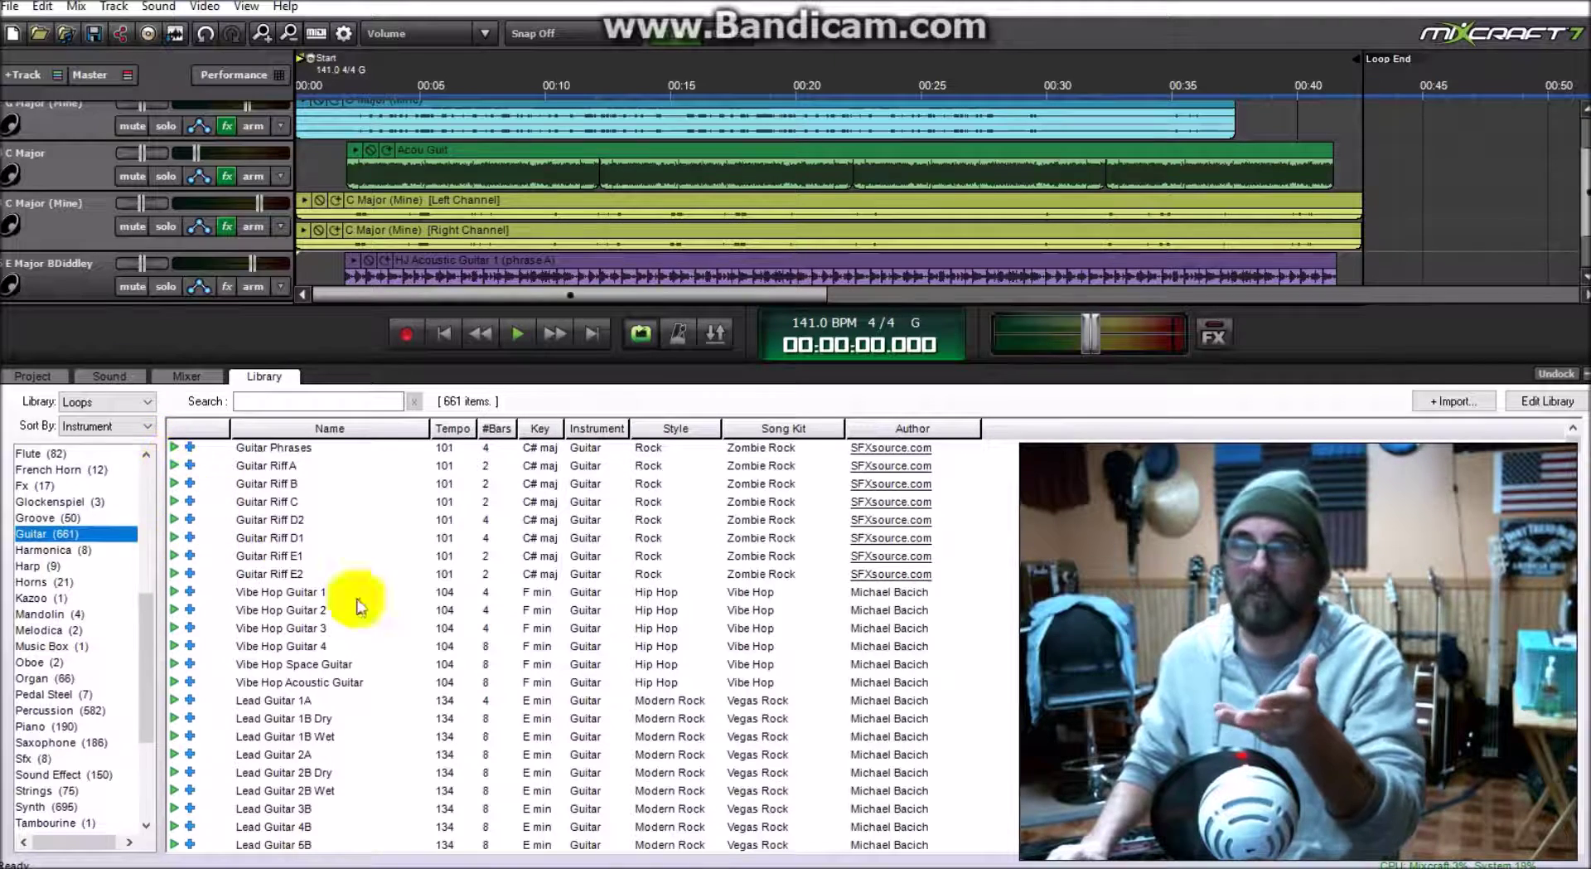
scroll(878, 729, "down", 8)
scroll(412, 711, "down", 15)
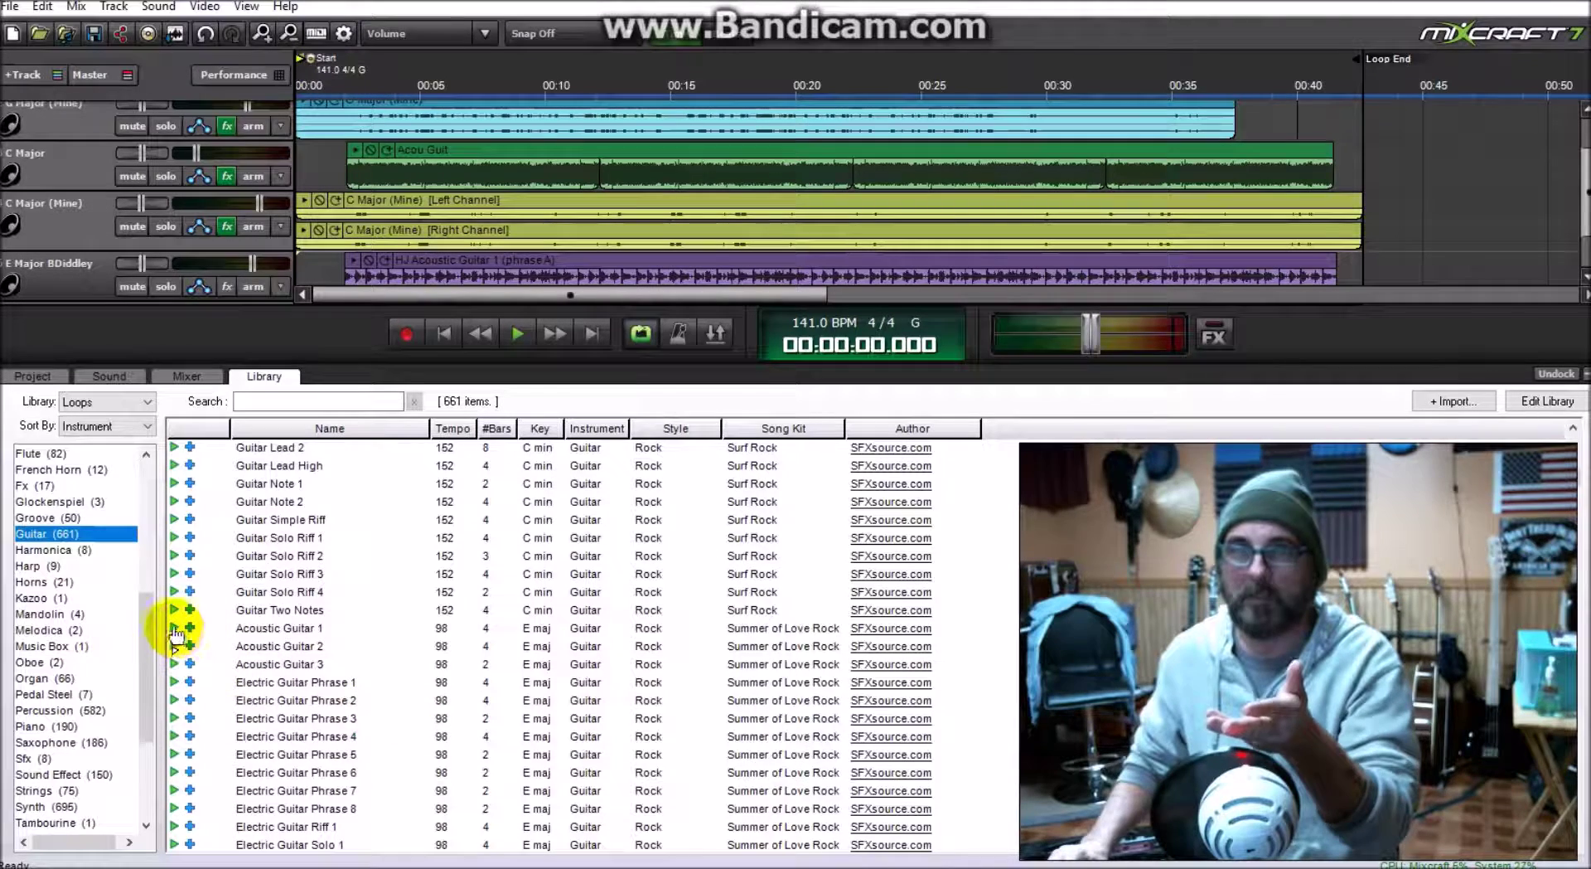
left_click(174, 629)
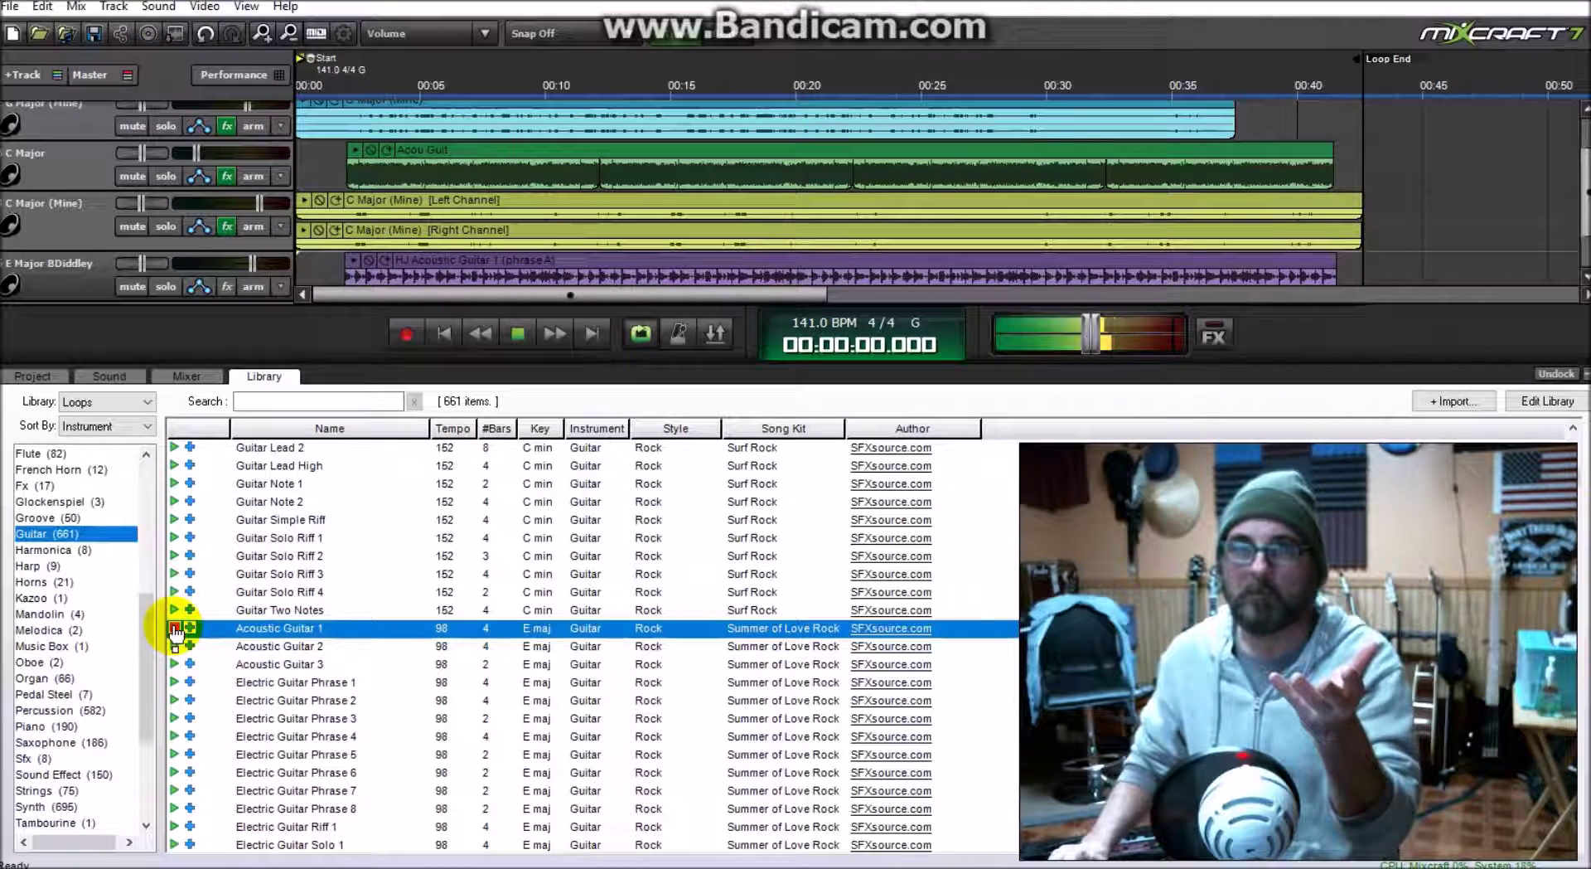
left_click(174, 629)
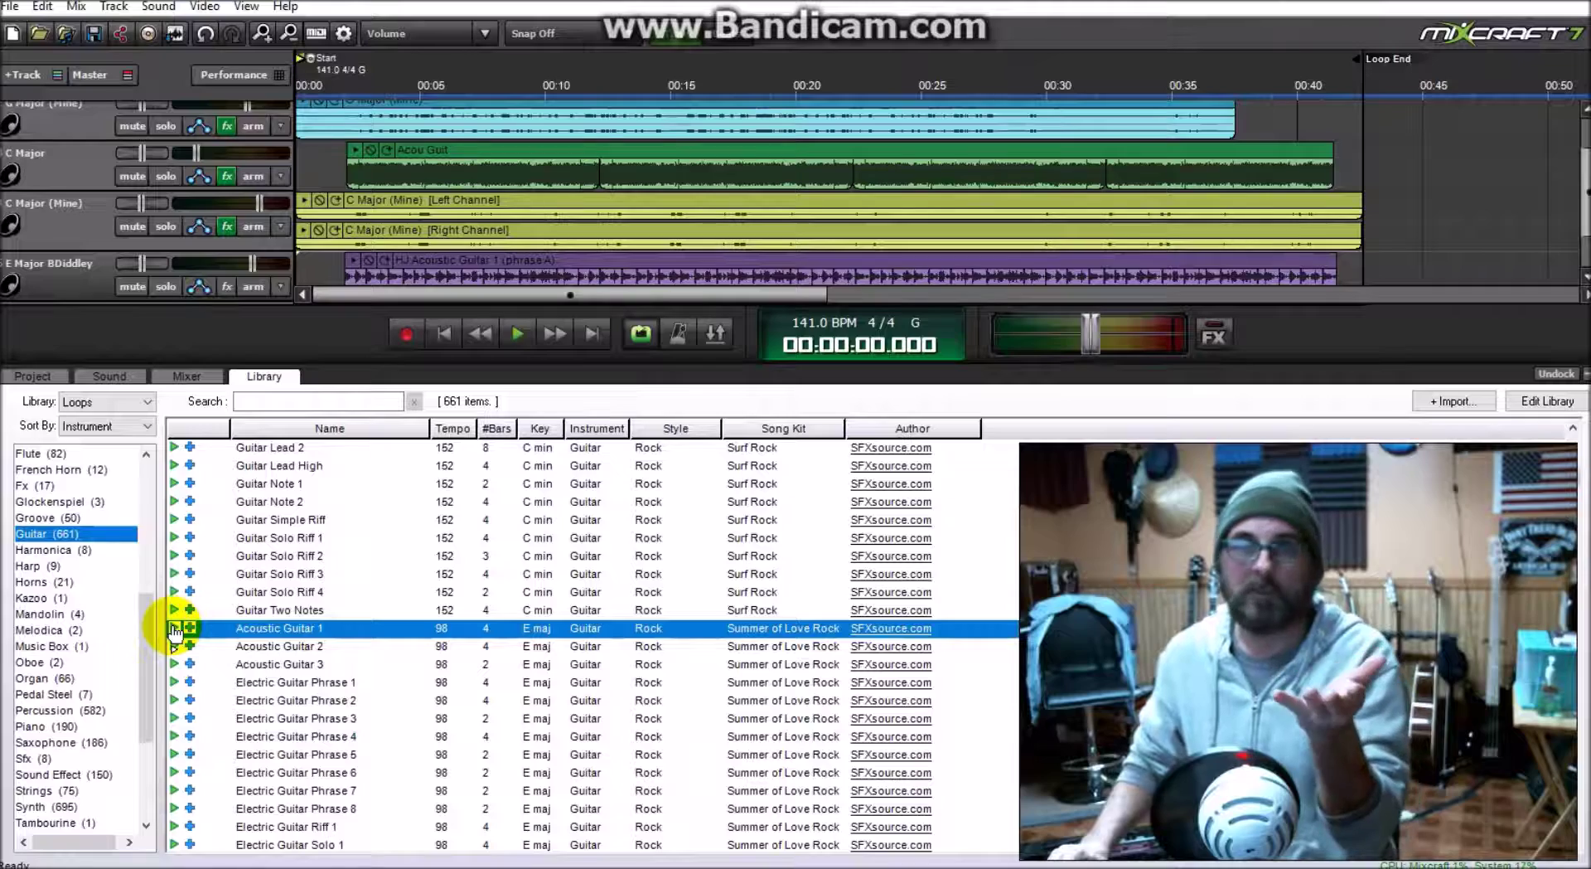
Step: List the Acoustic Guitar loops, view the tracks in the mixer, and return to the library
left_click_drag(148, 629, 149, 455)
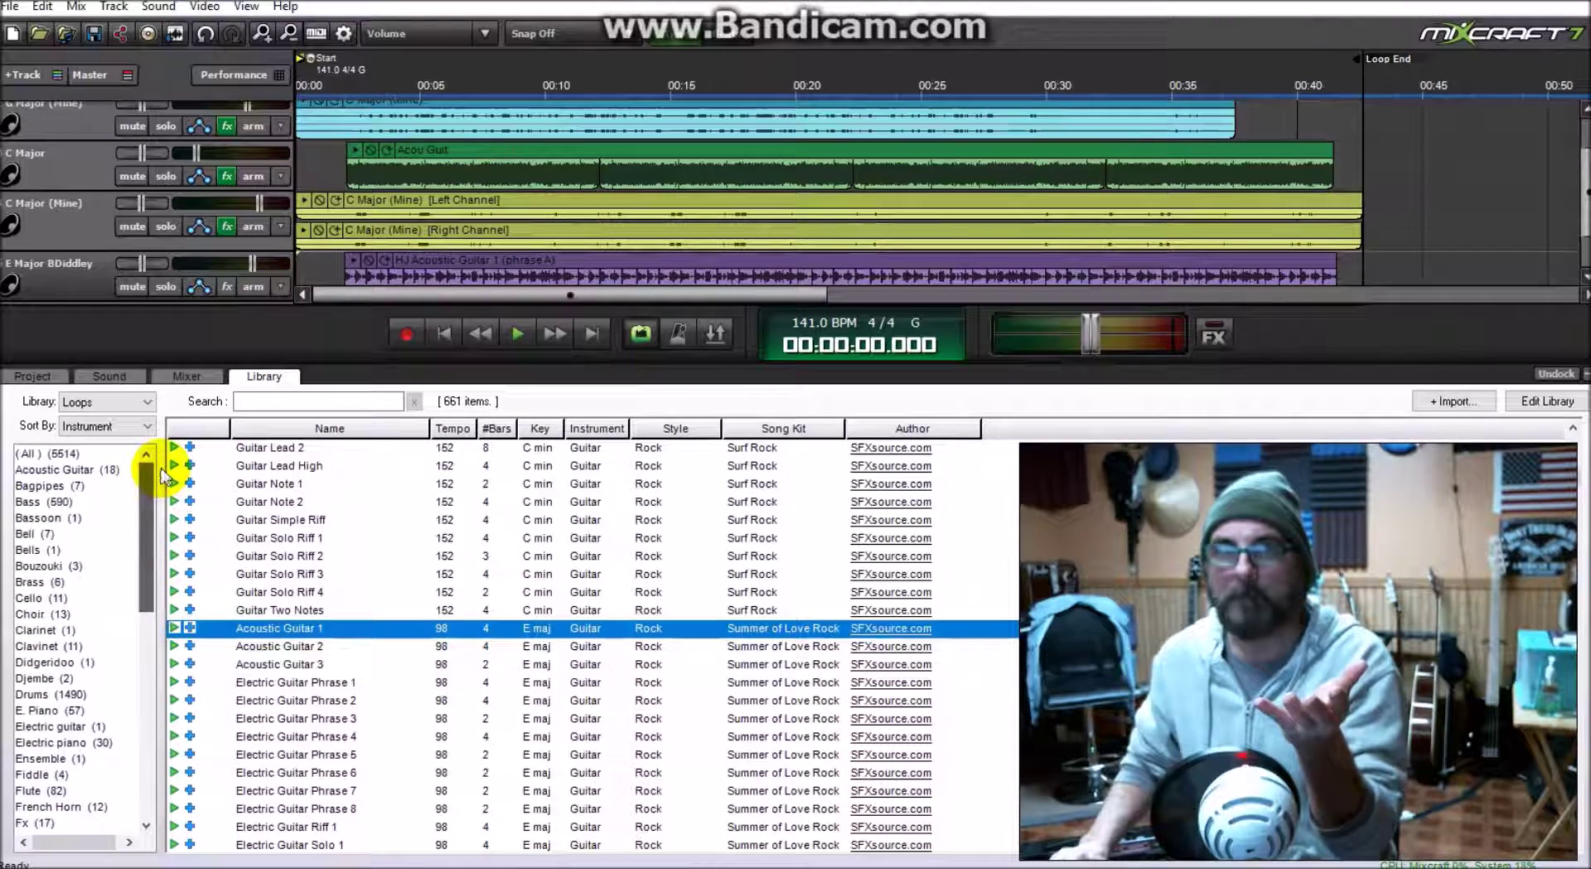
left_click(64, 471)
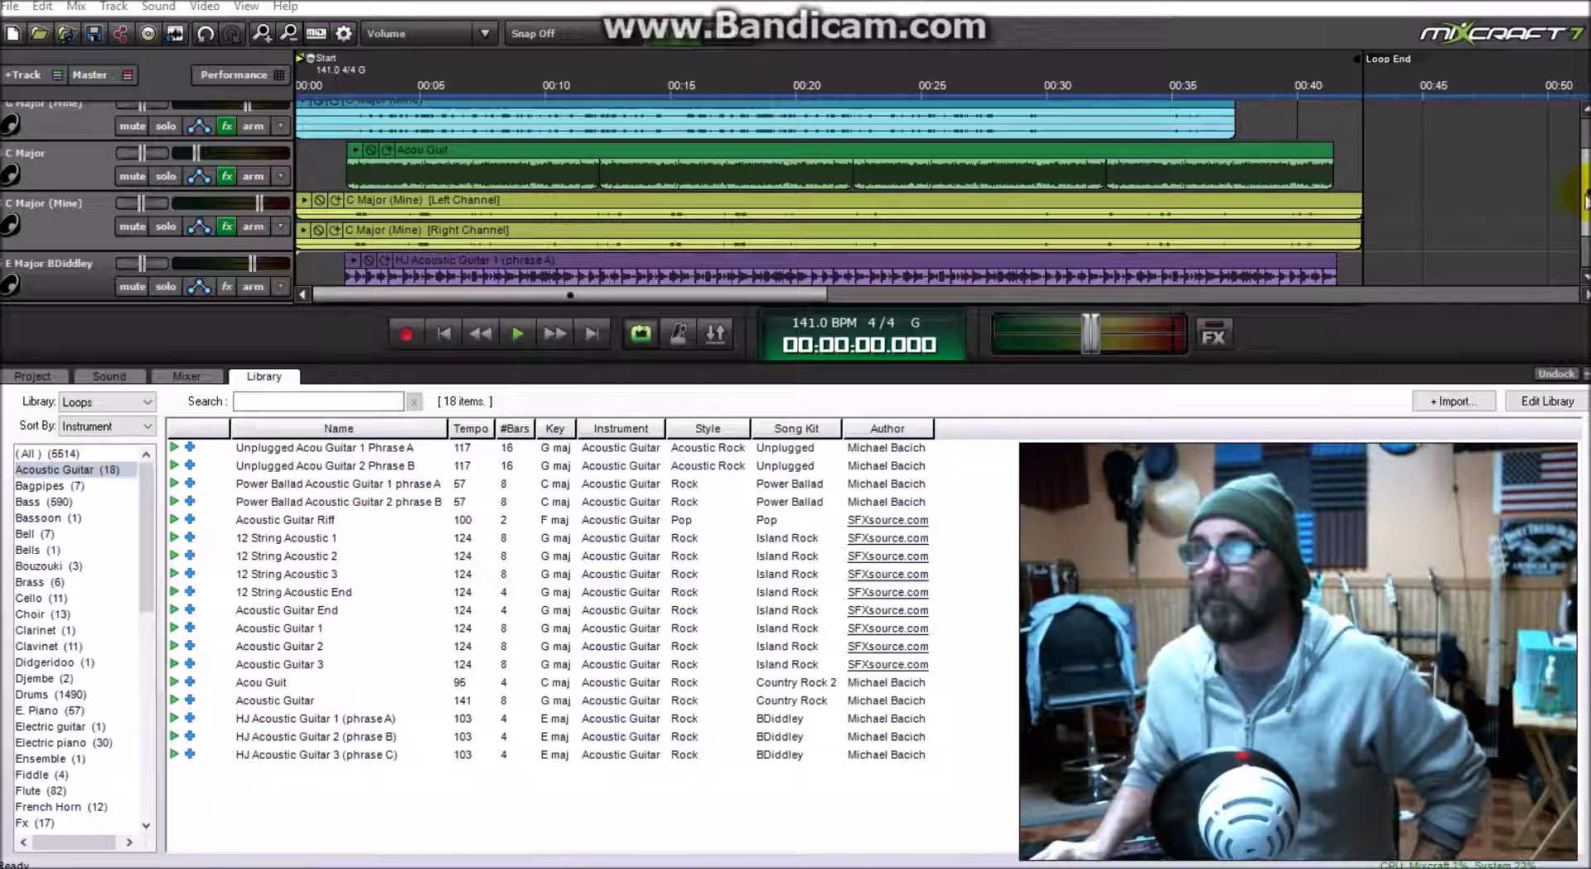
scroll(1585, 191, "up", 1)
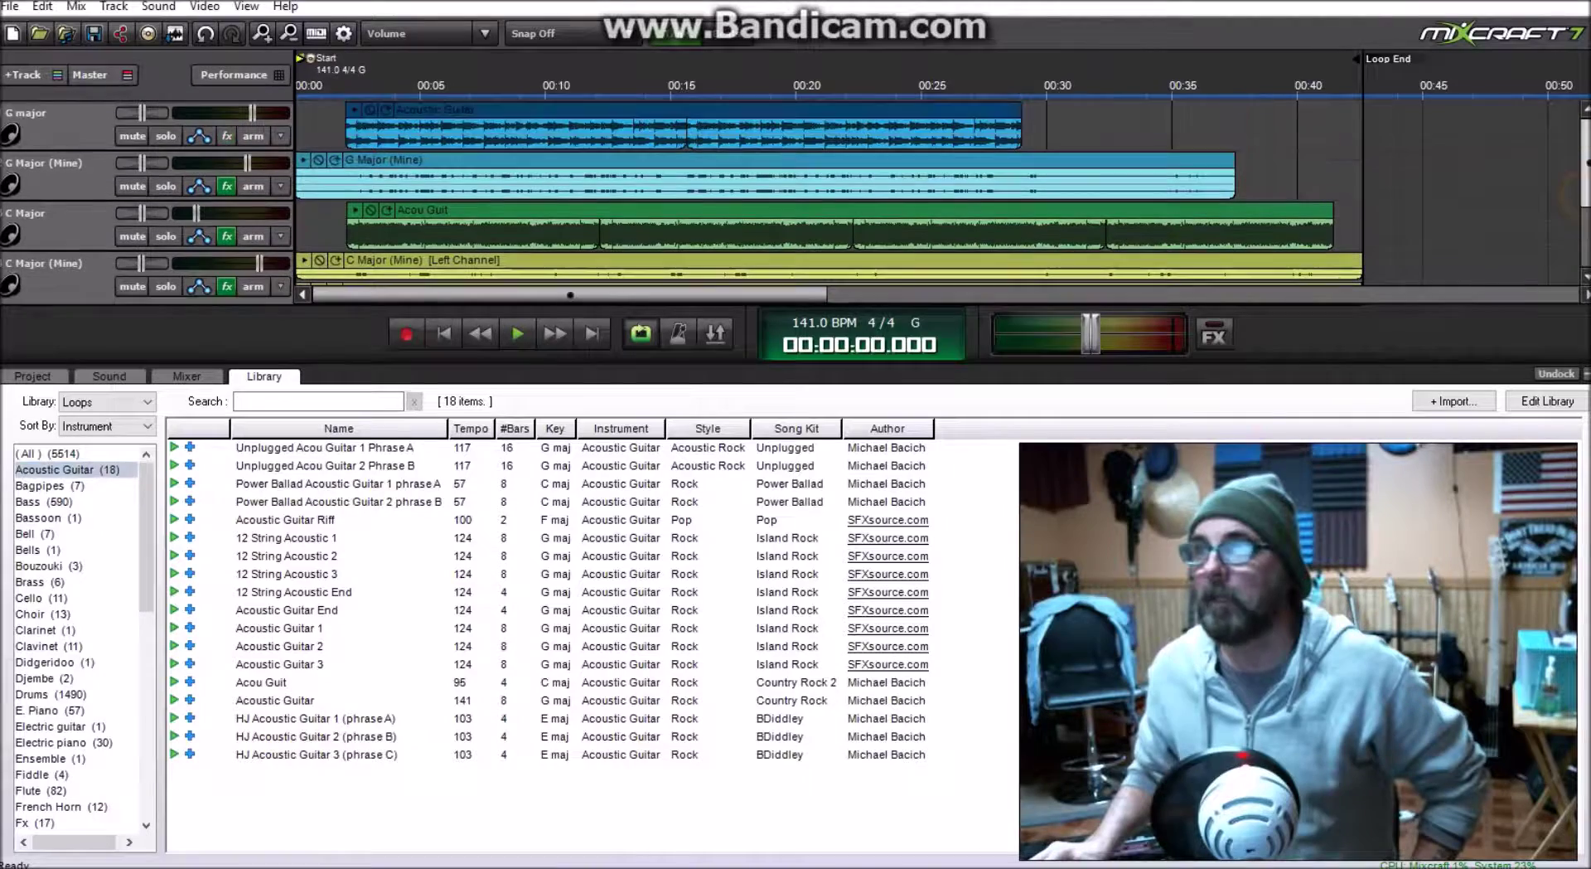
left_click(189, 378)
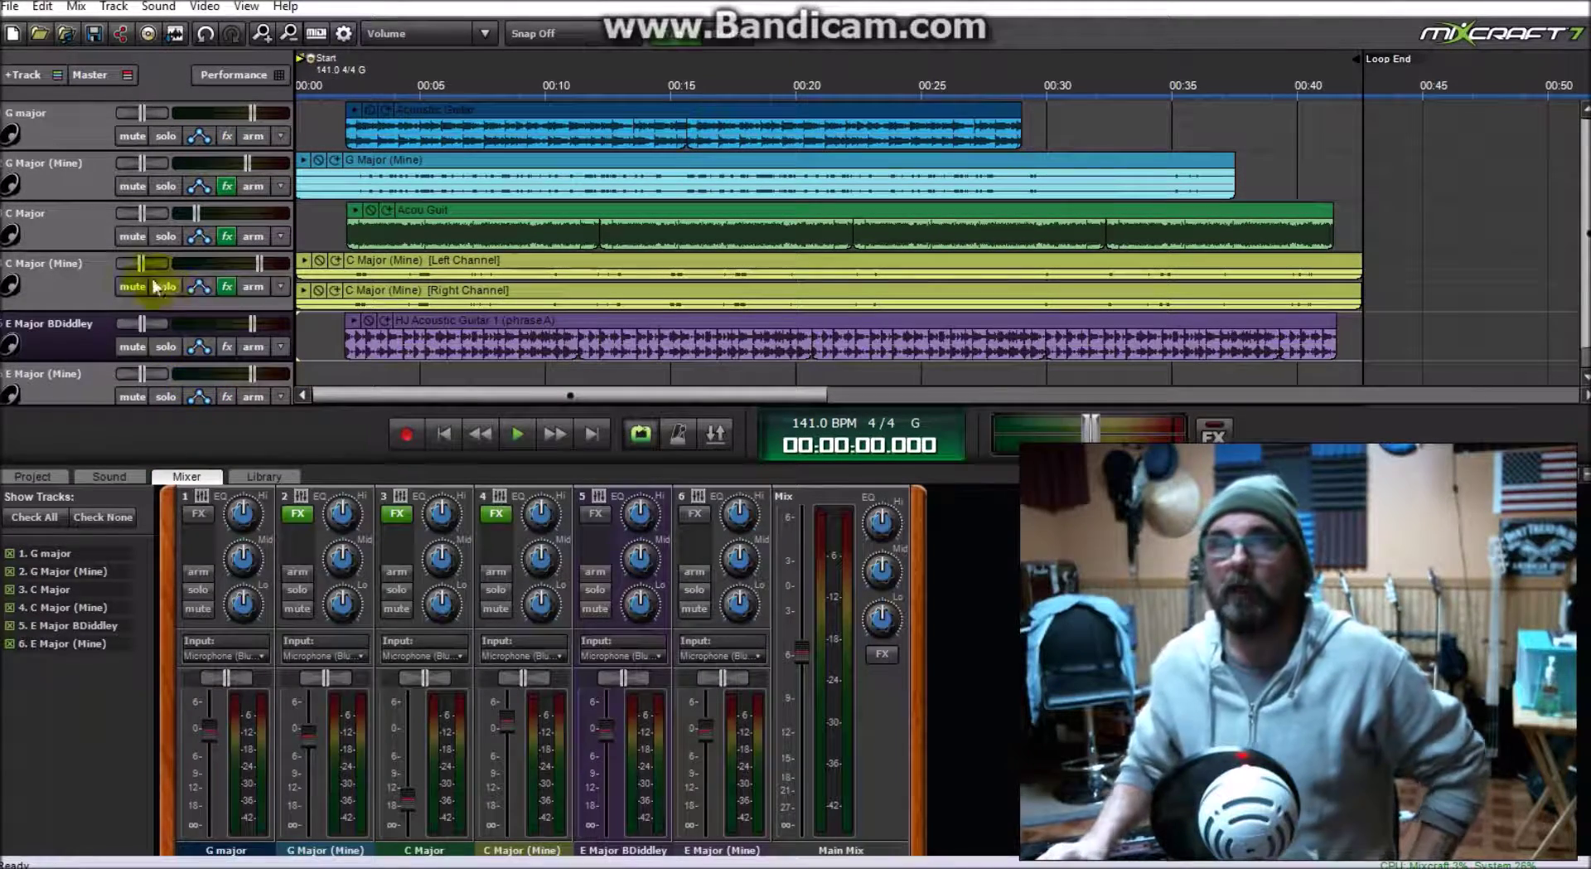
left_click(266, 477)
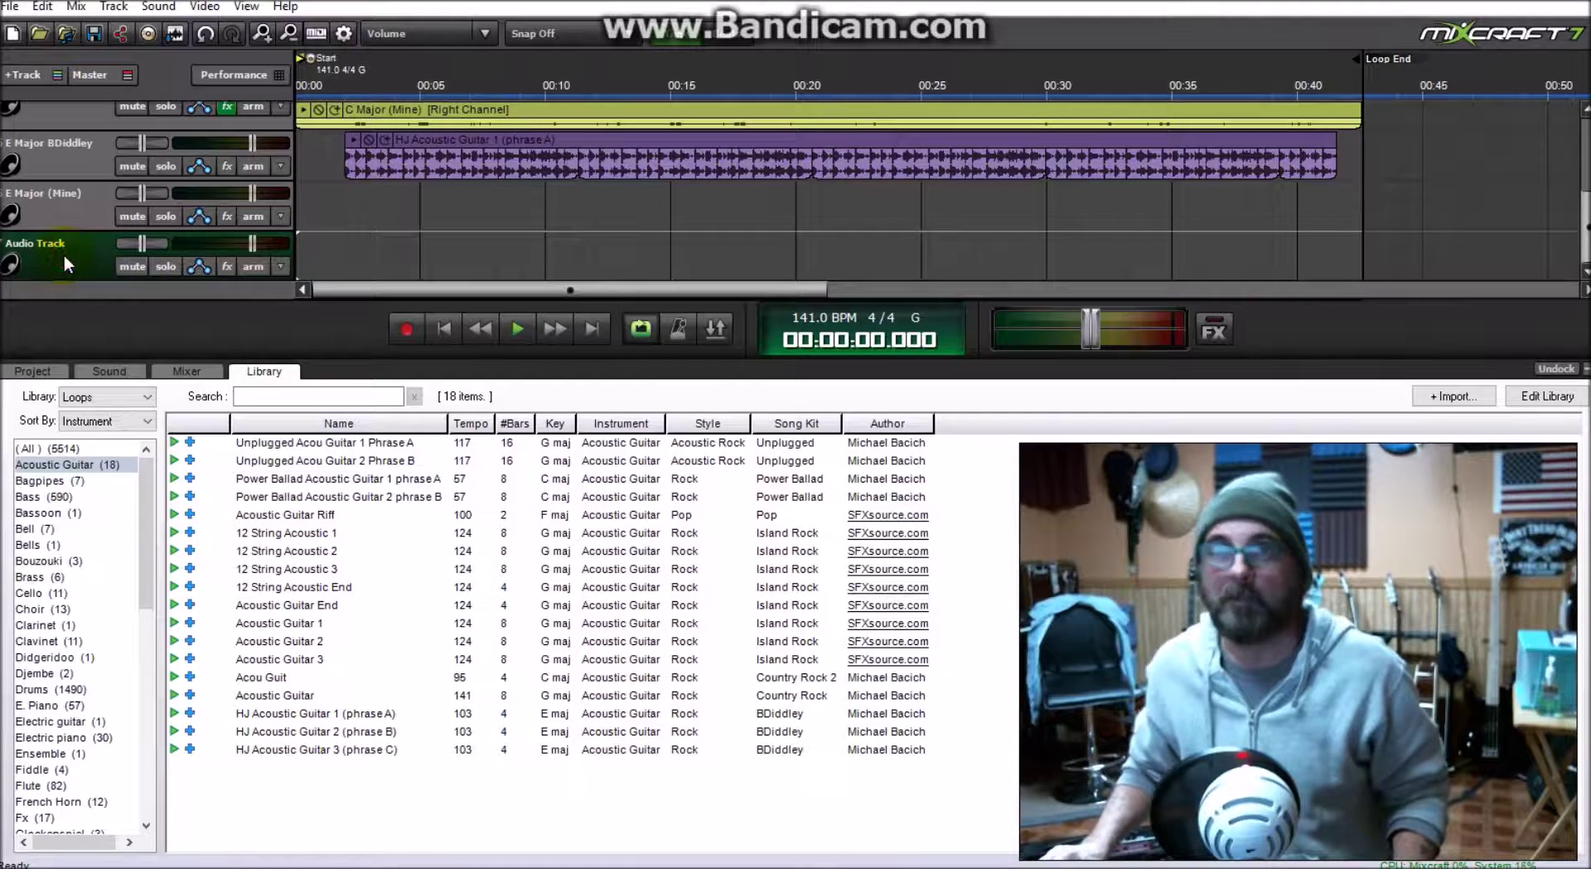
Step: Preview the Acou Guit loop from Country Rock 2 and add it to the empty audio track
left_click(63, 262)
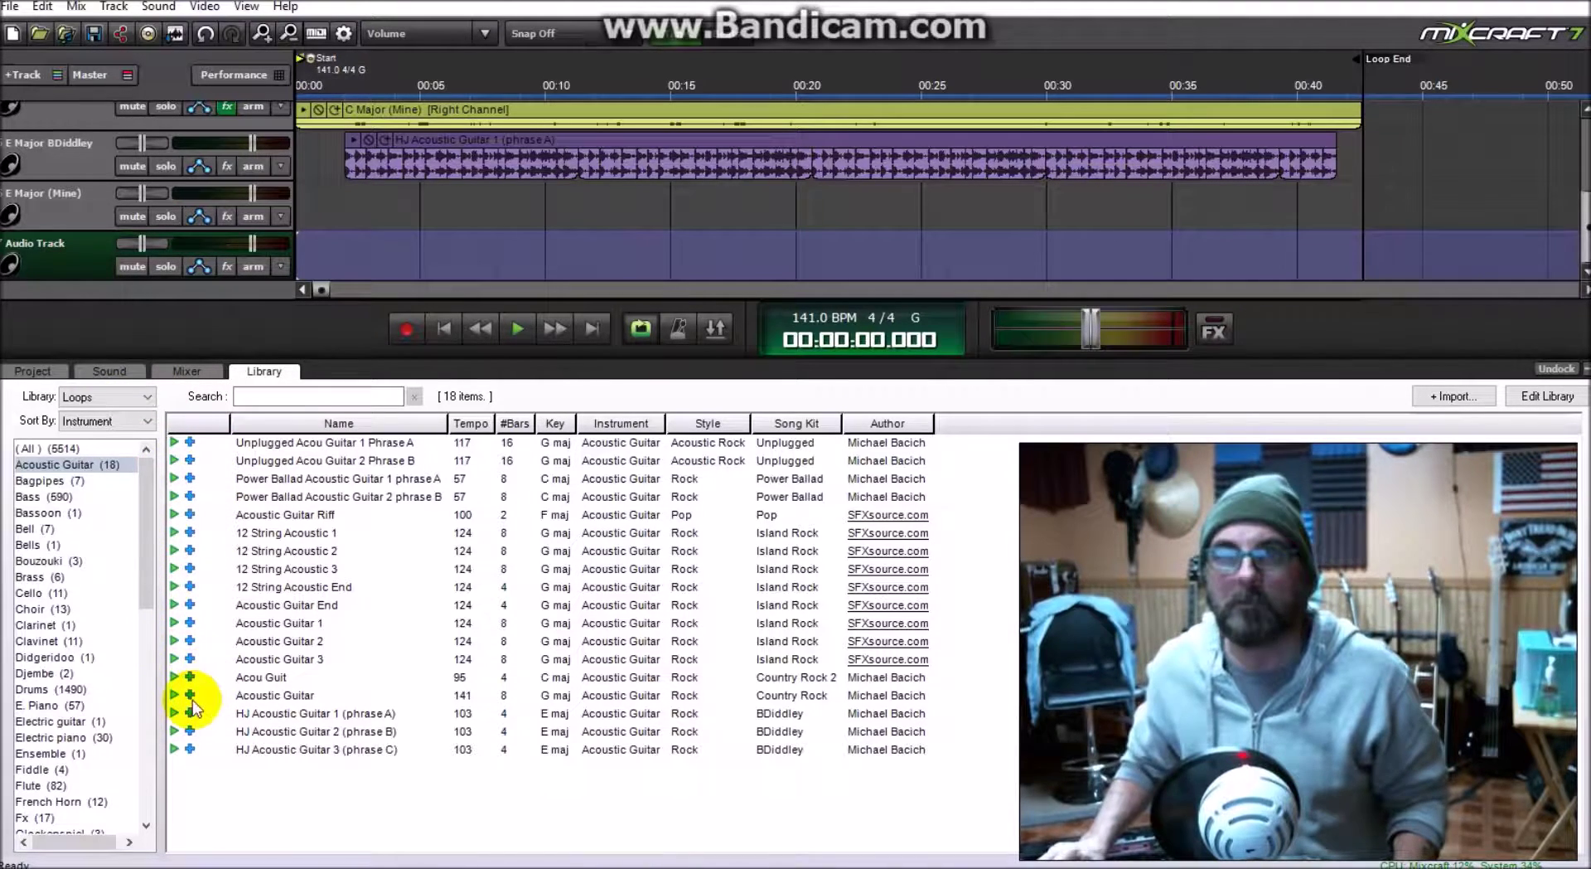
left_click(175, 677)
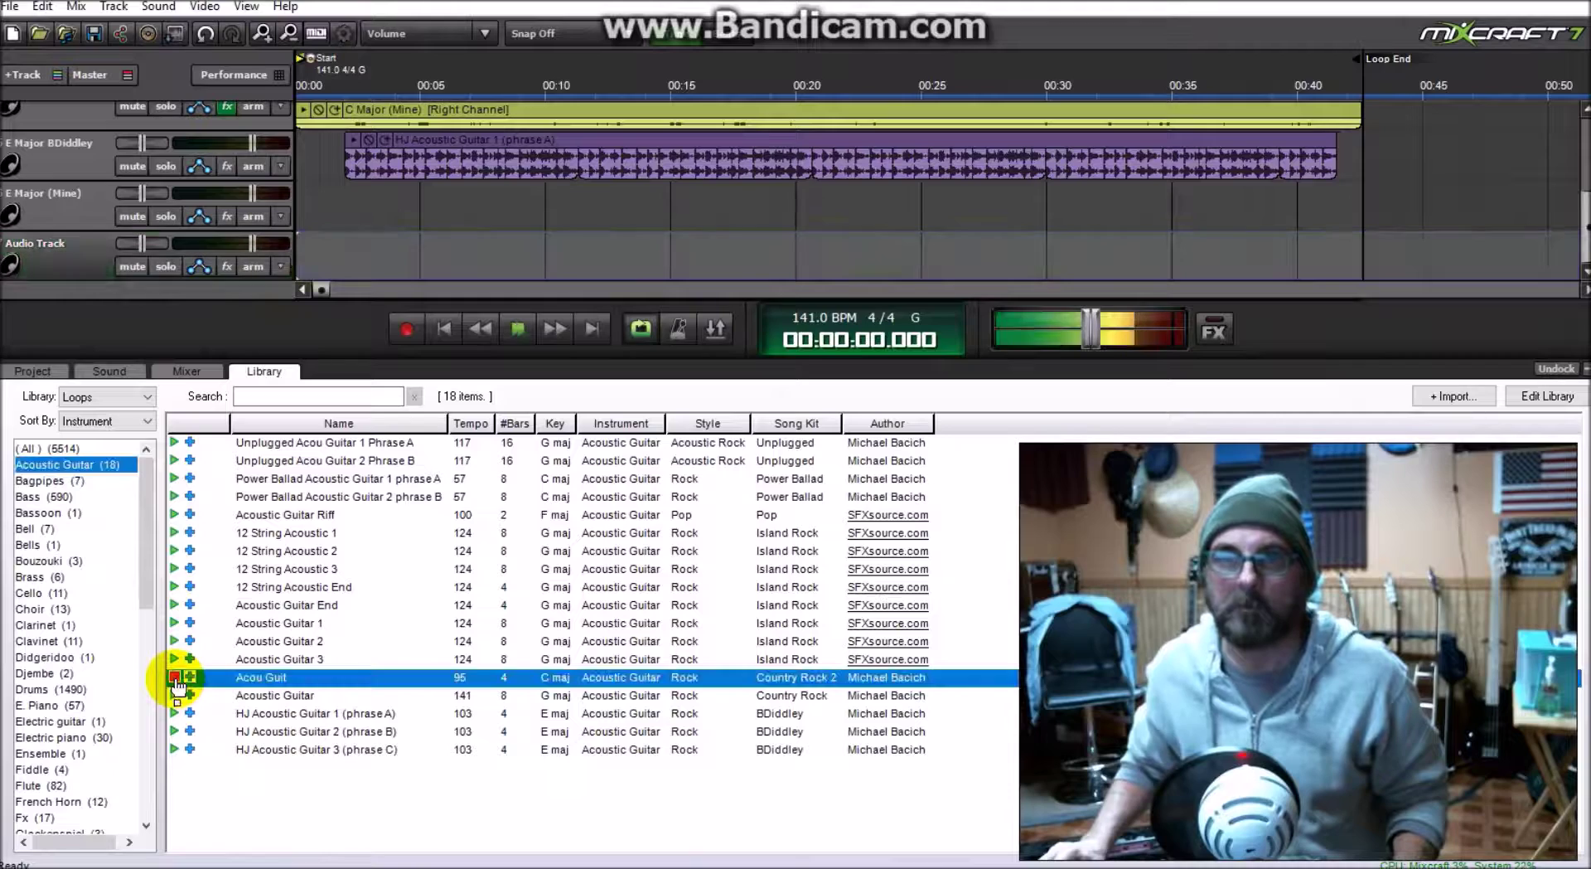
left_click(175, 677)
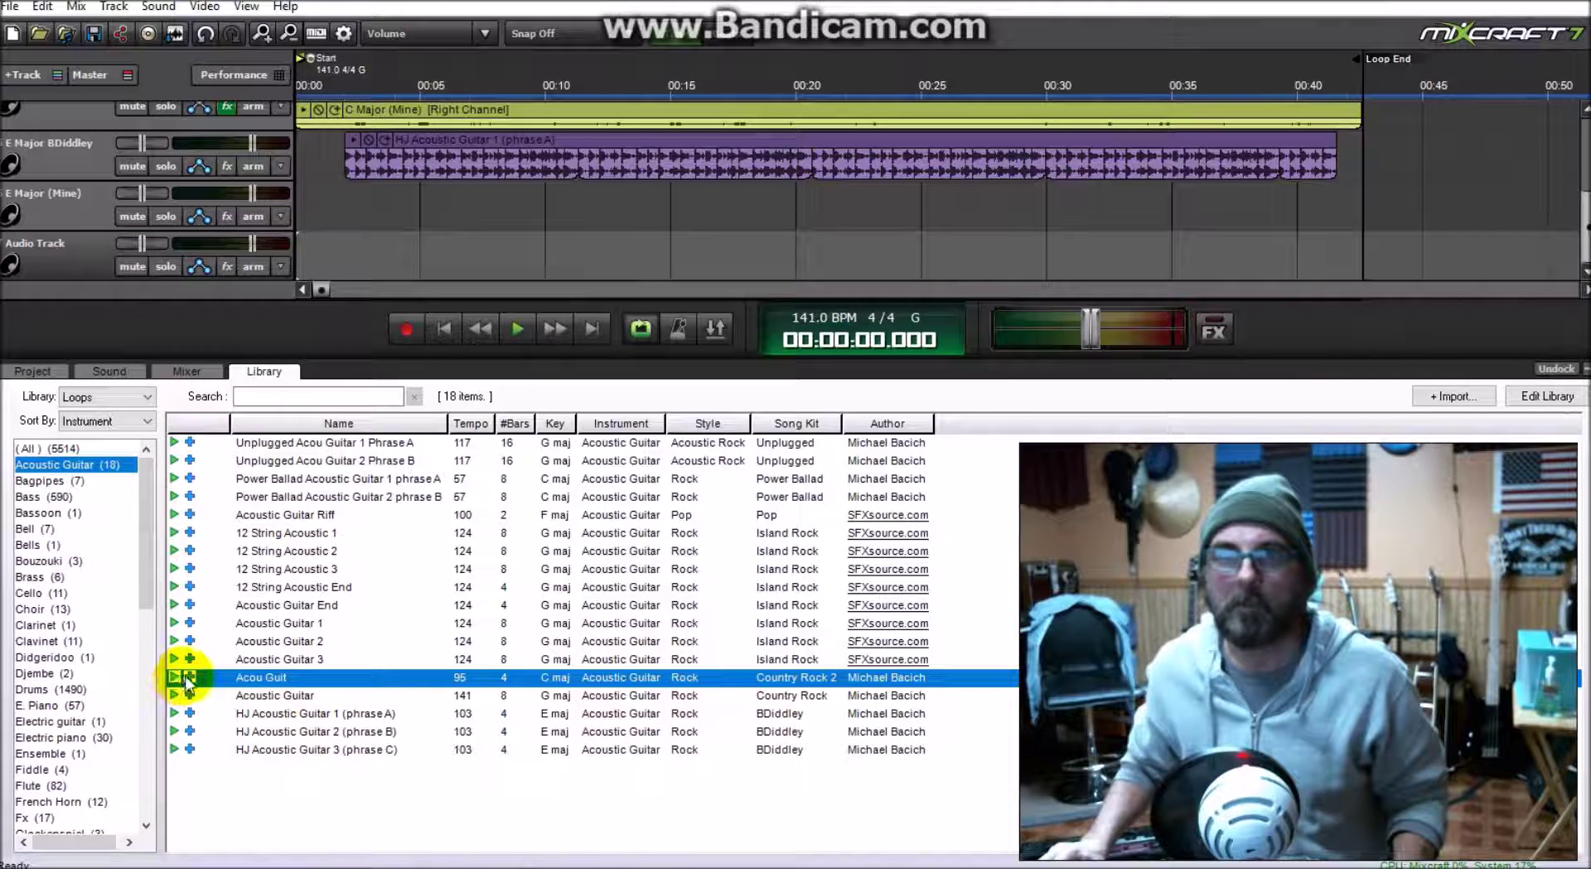
left_click(190, 677)
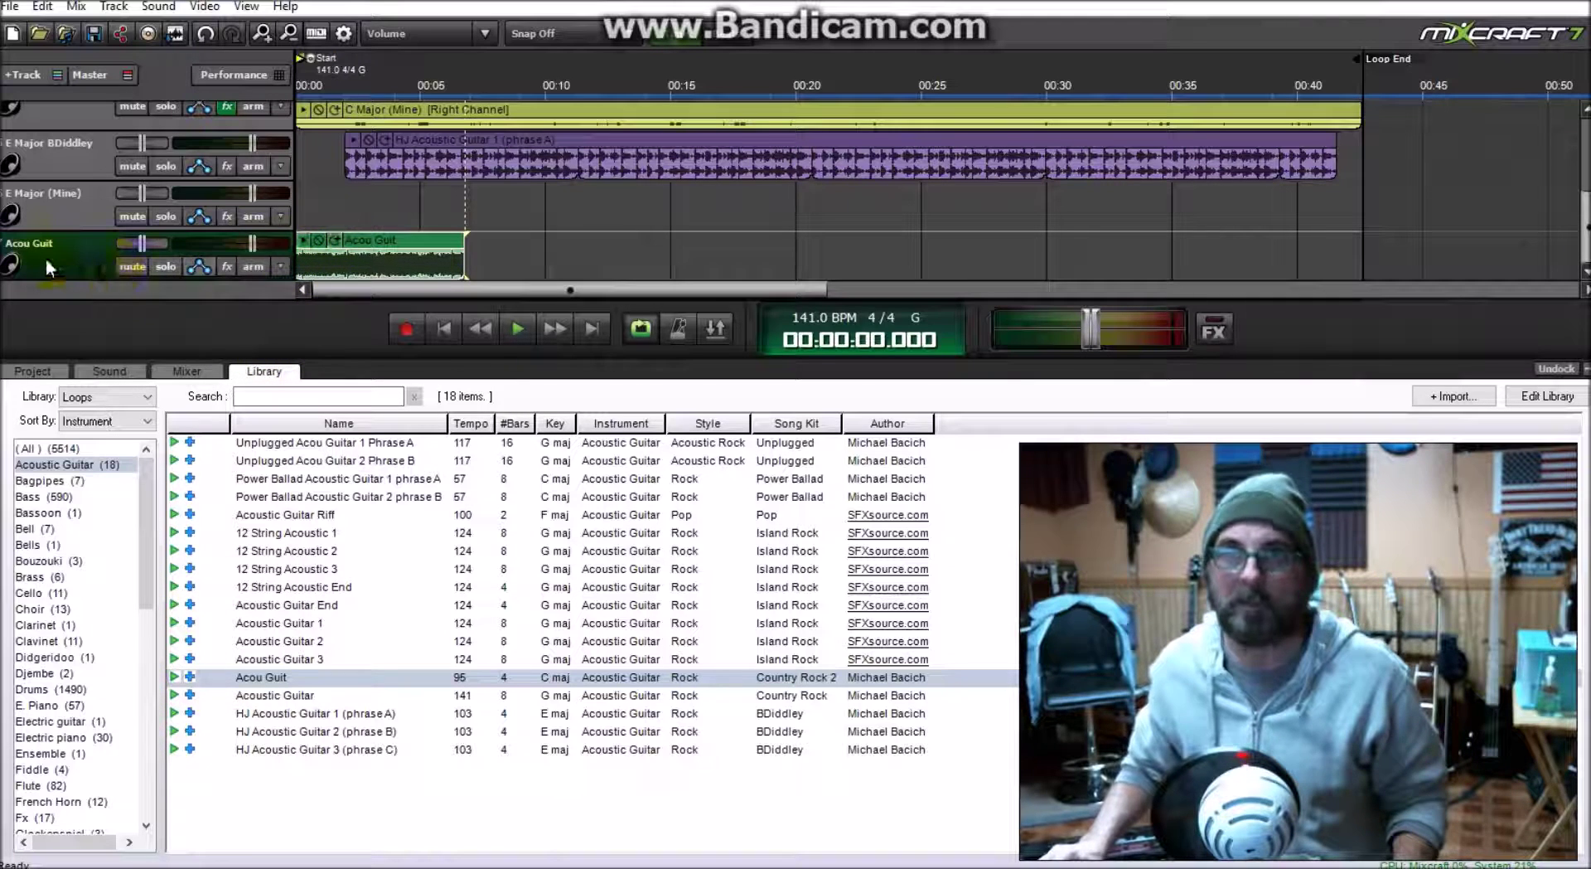
Step: Delete the Acou Guit track below E Major (Mine)
right_click(91, 267)
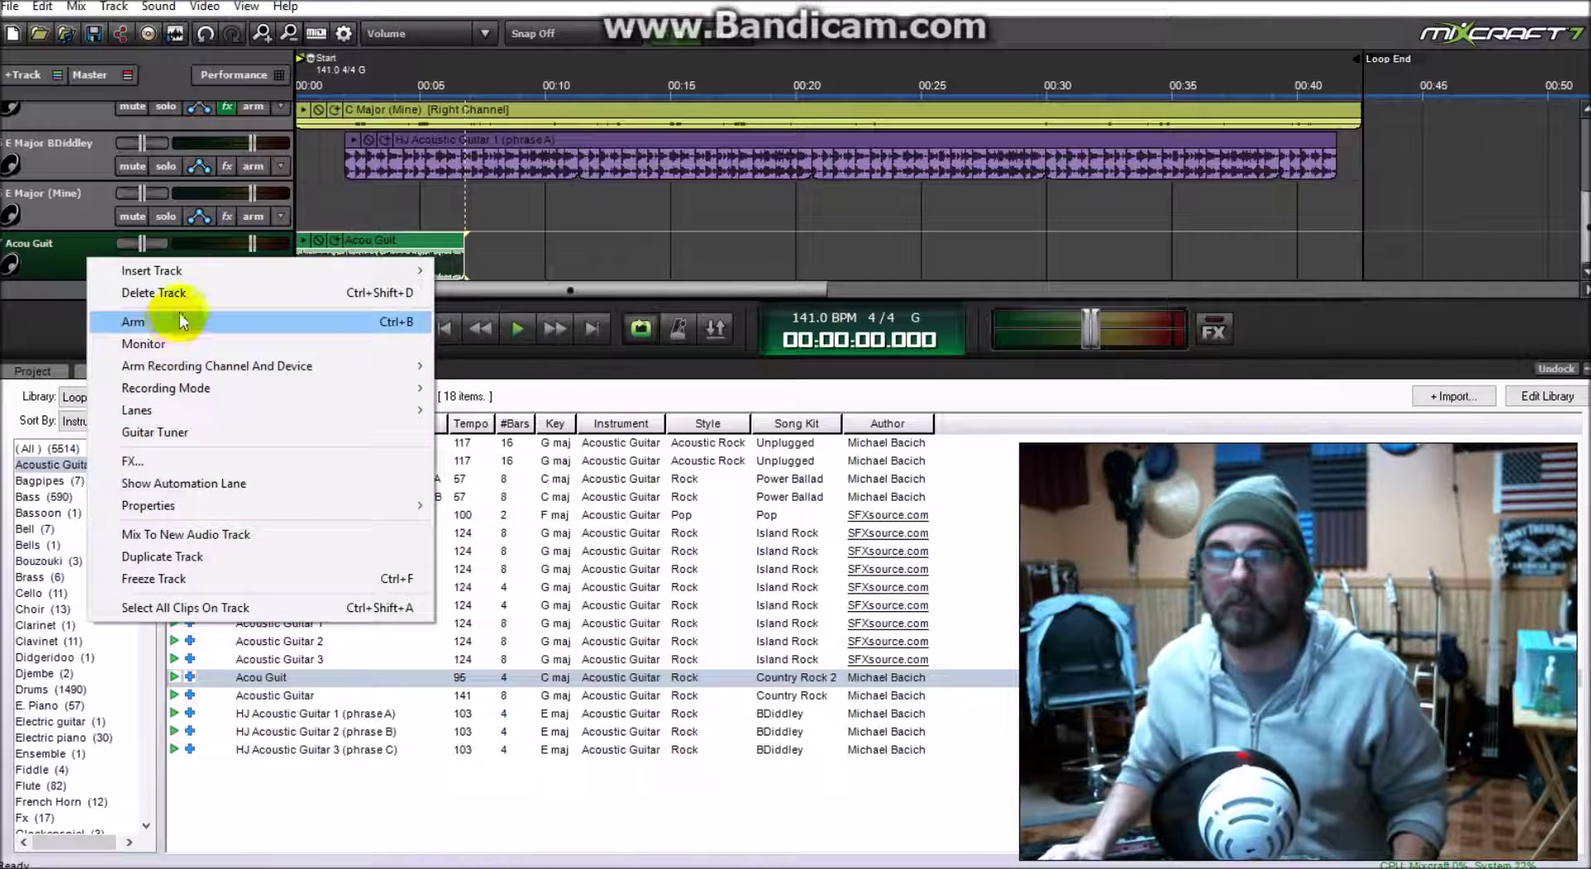
left_click(67, 254)
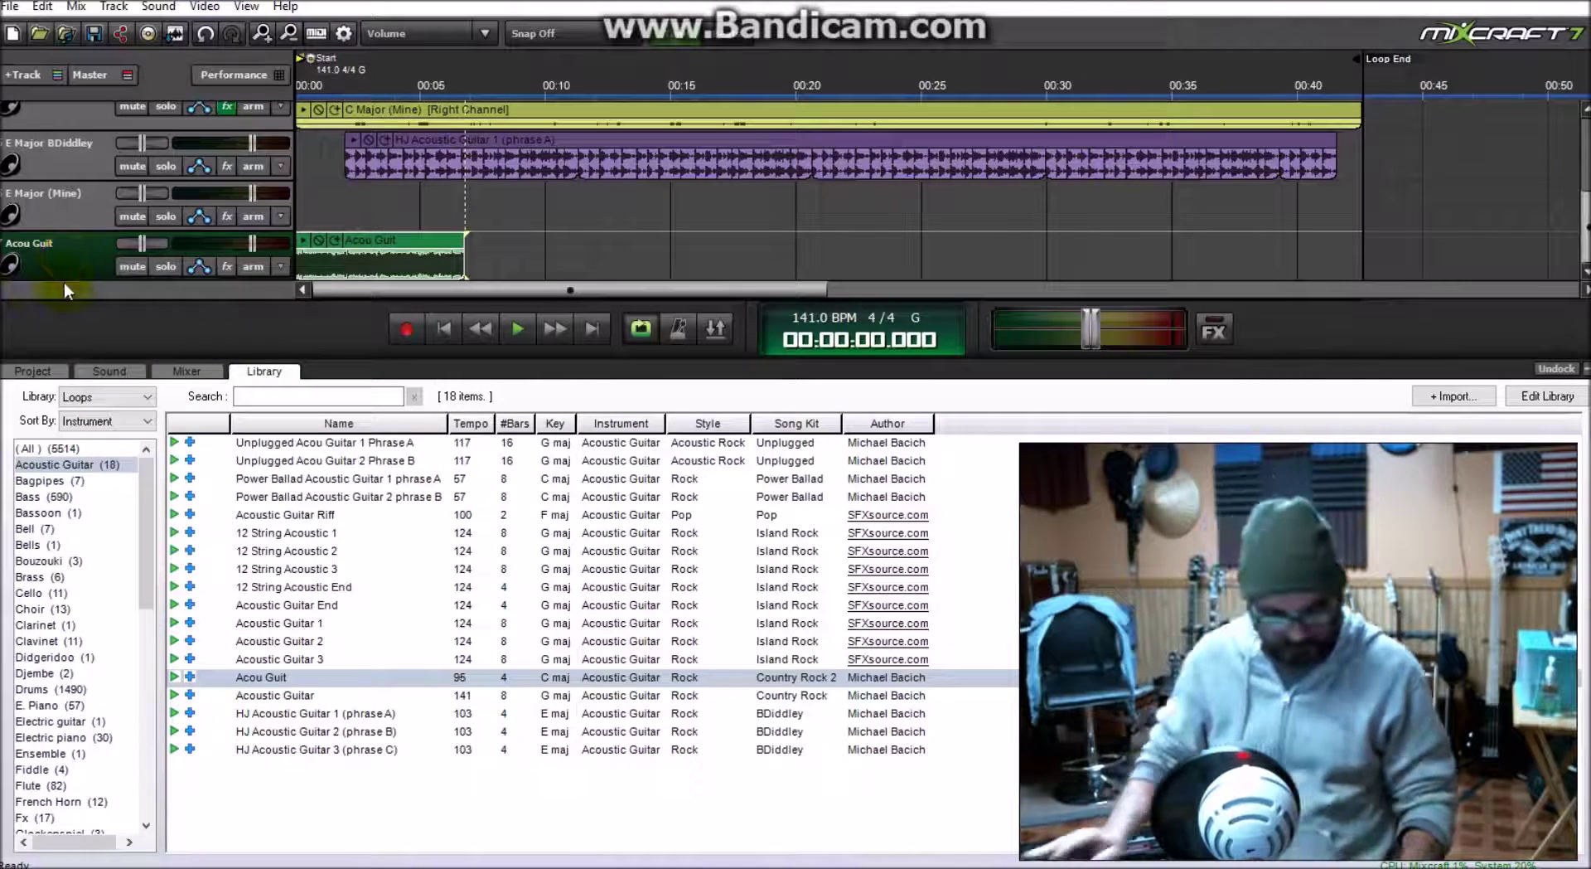
key("Delete")
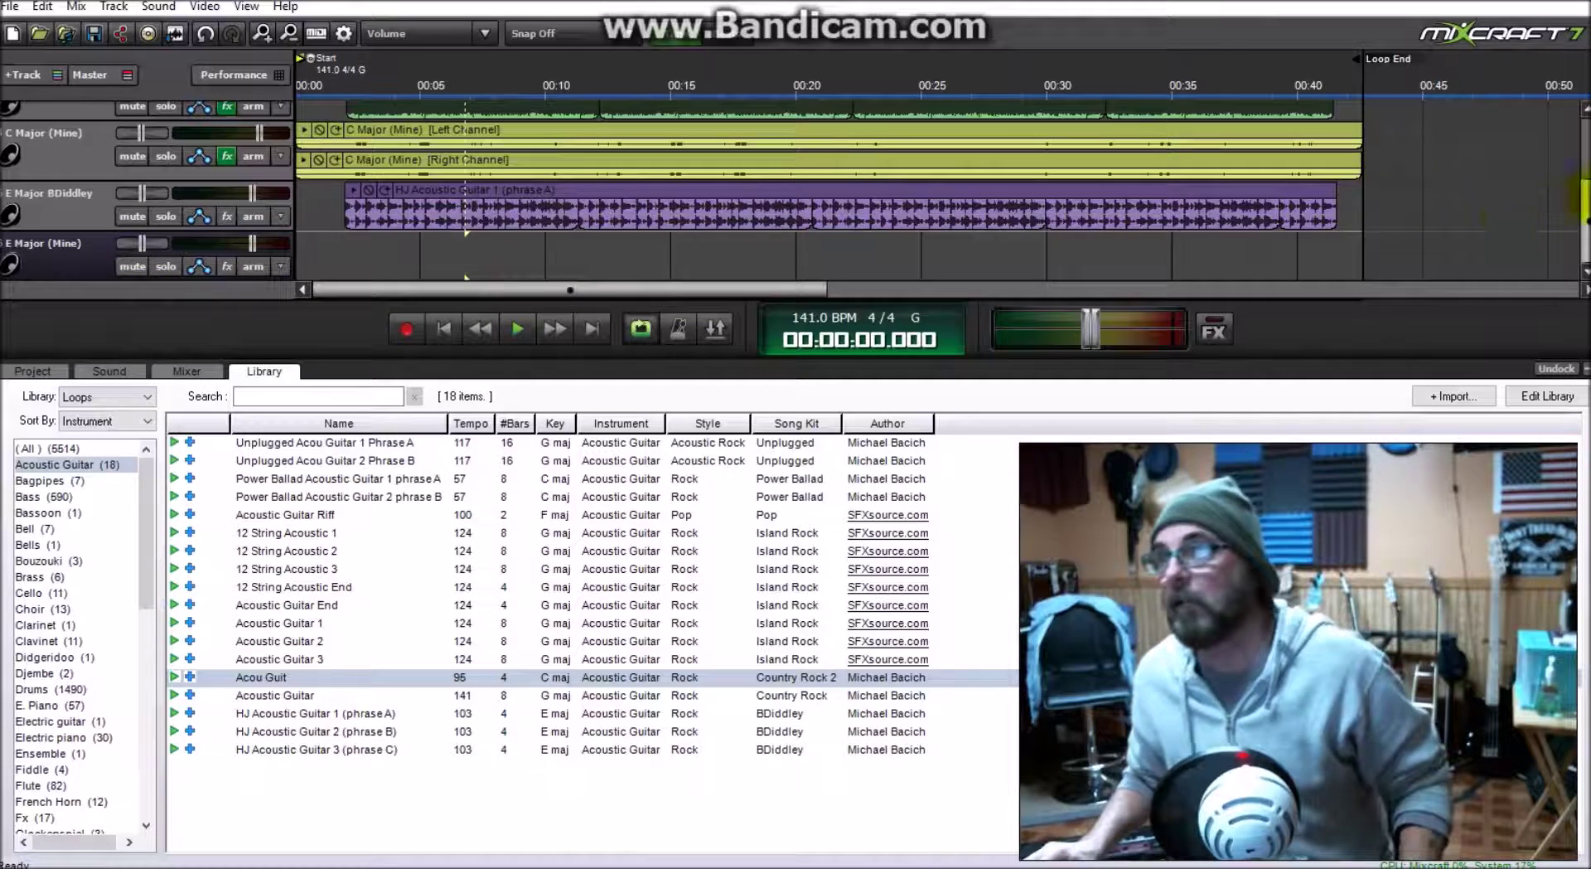
Step: Audition the G major track in solo, return playback to the start, and turn its solo off
left_click_drag(1583, 215, 1583, 153)
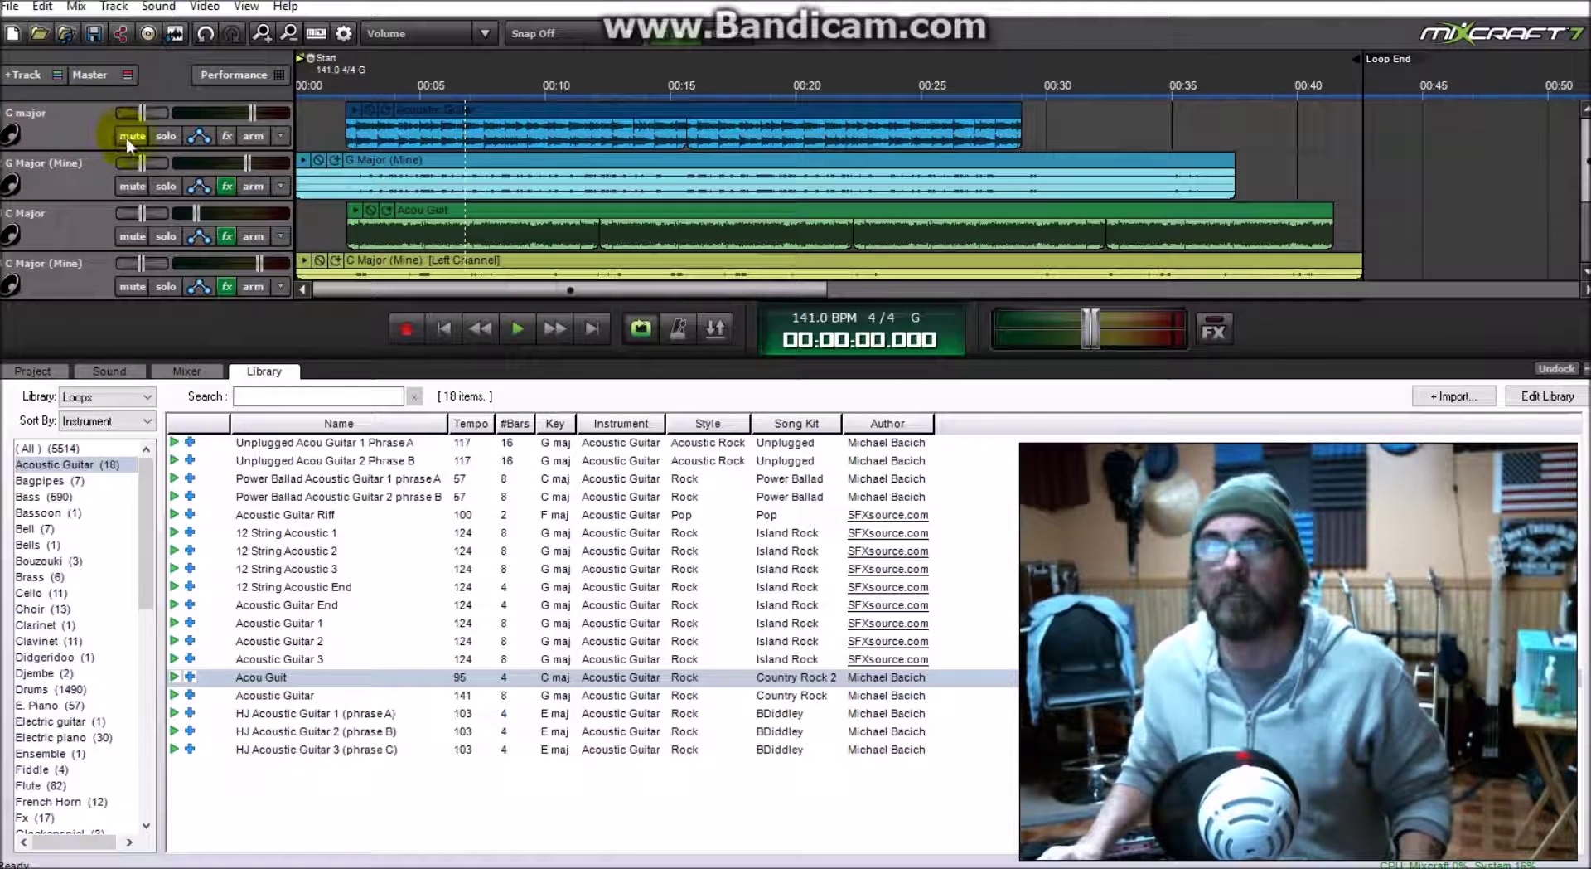
left_click(166, 136)
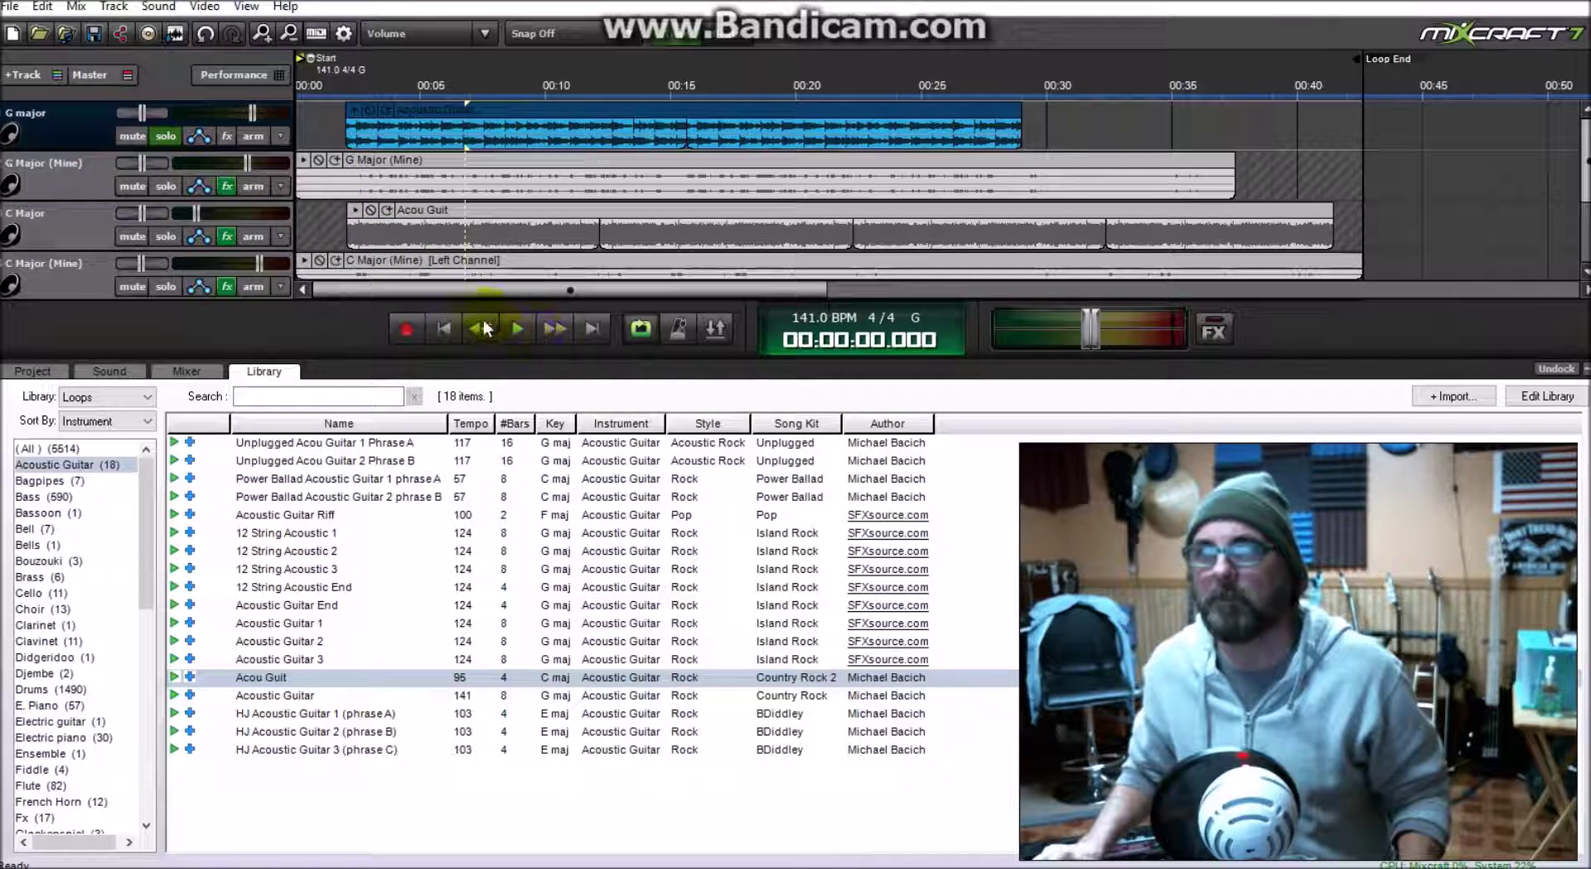
left_click(525, 329)
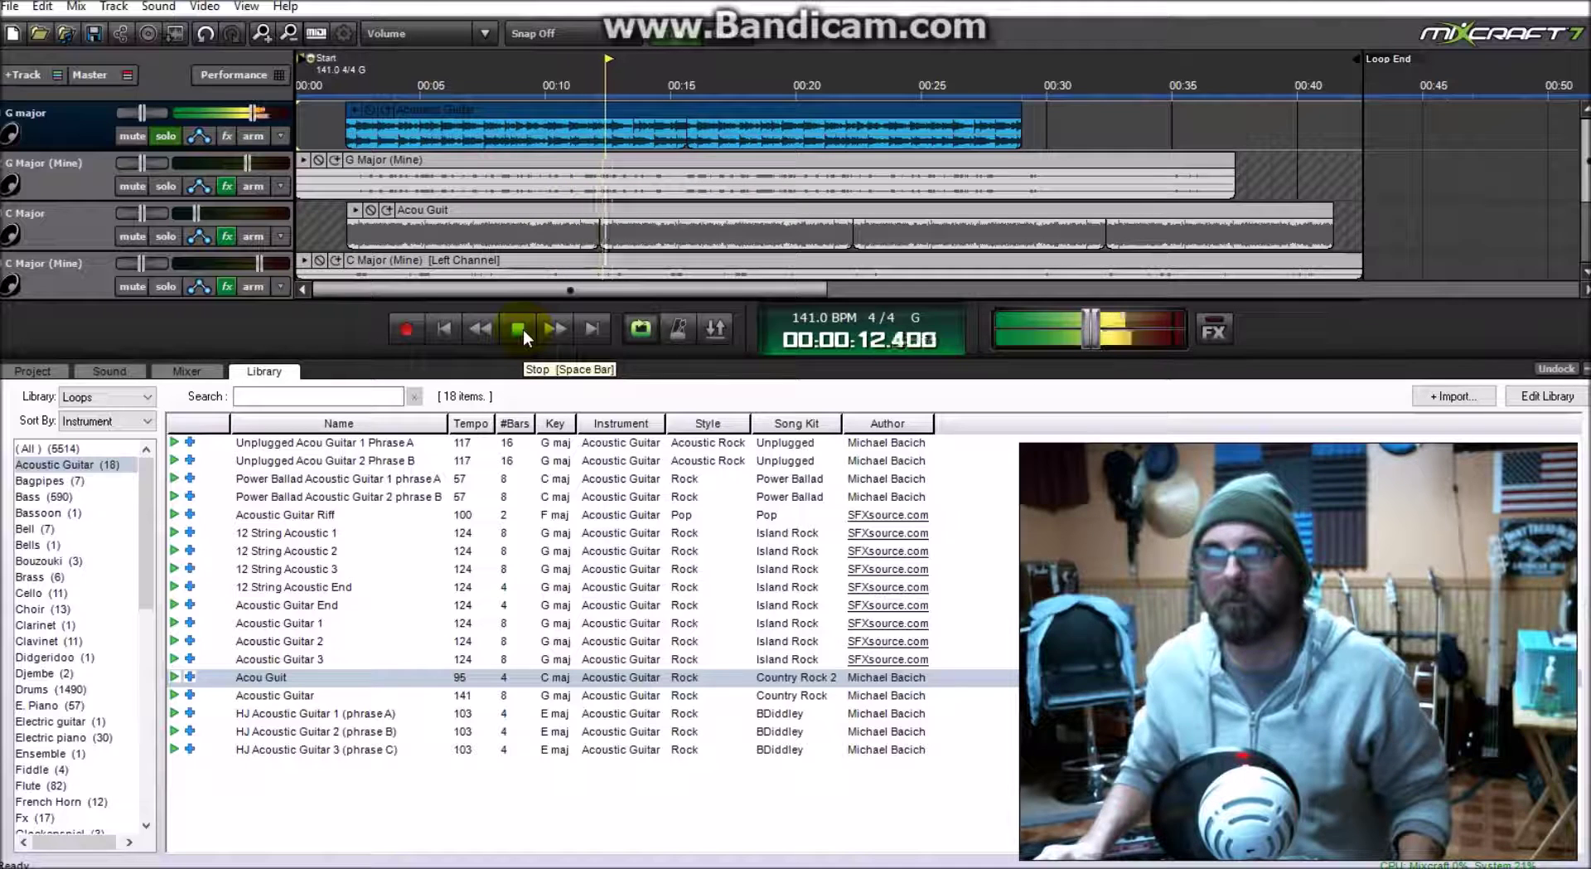
left_click(521, 330)
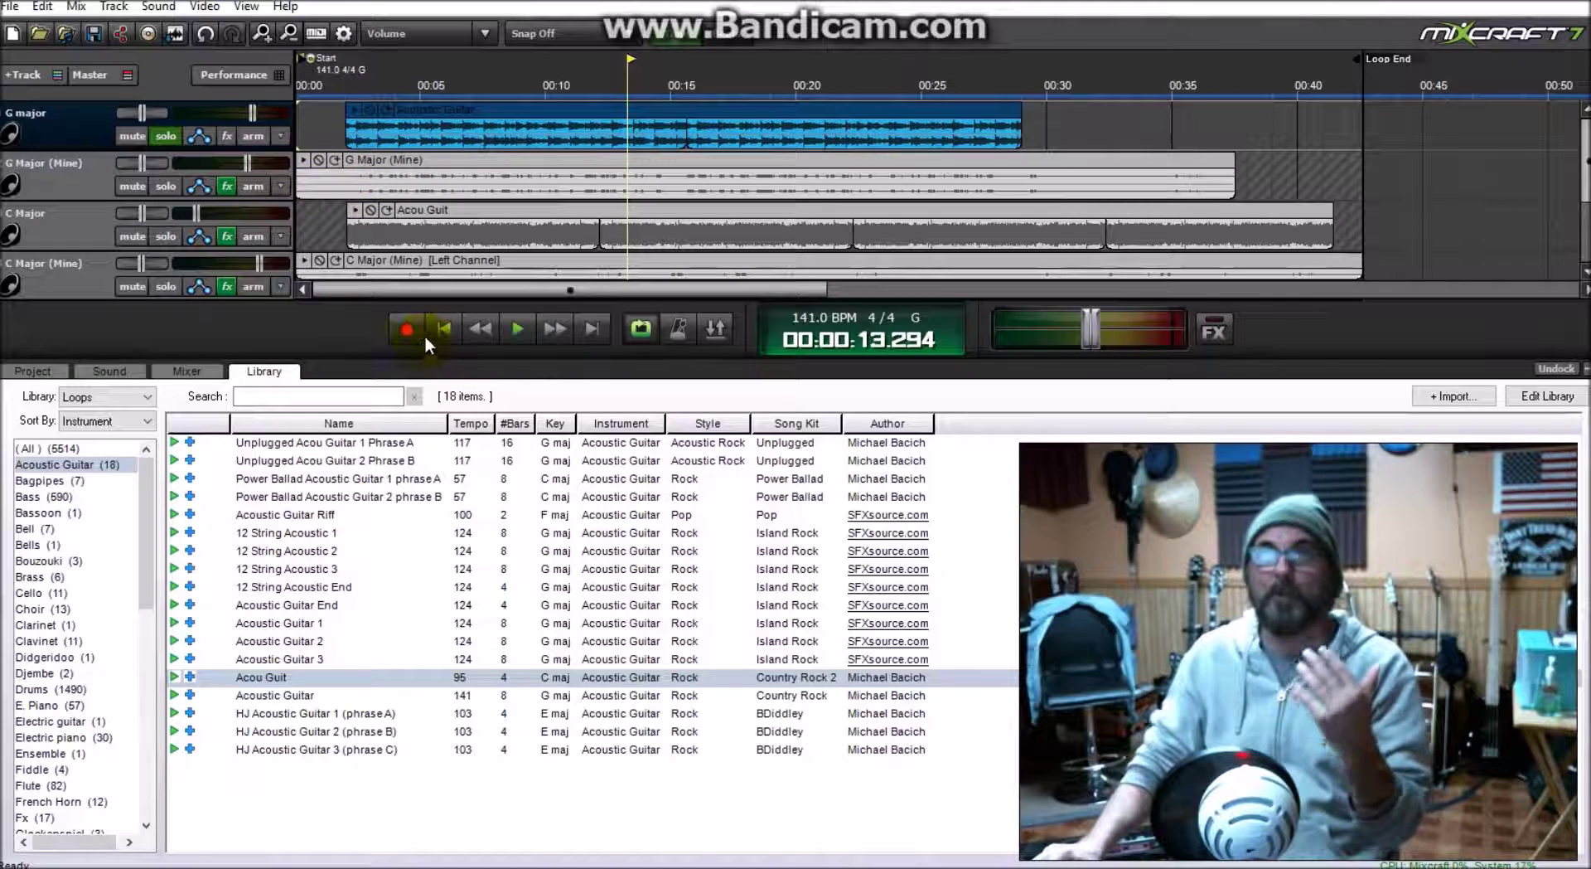
left_click(445, 329)
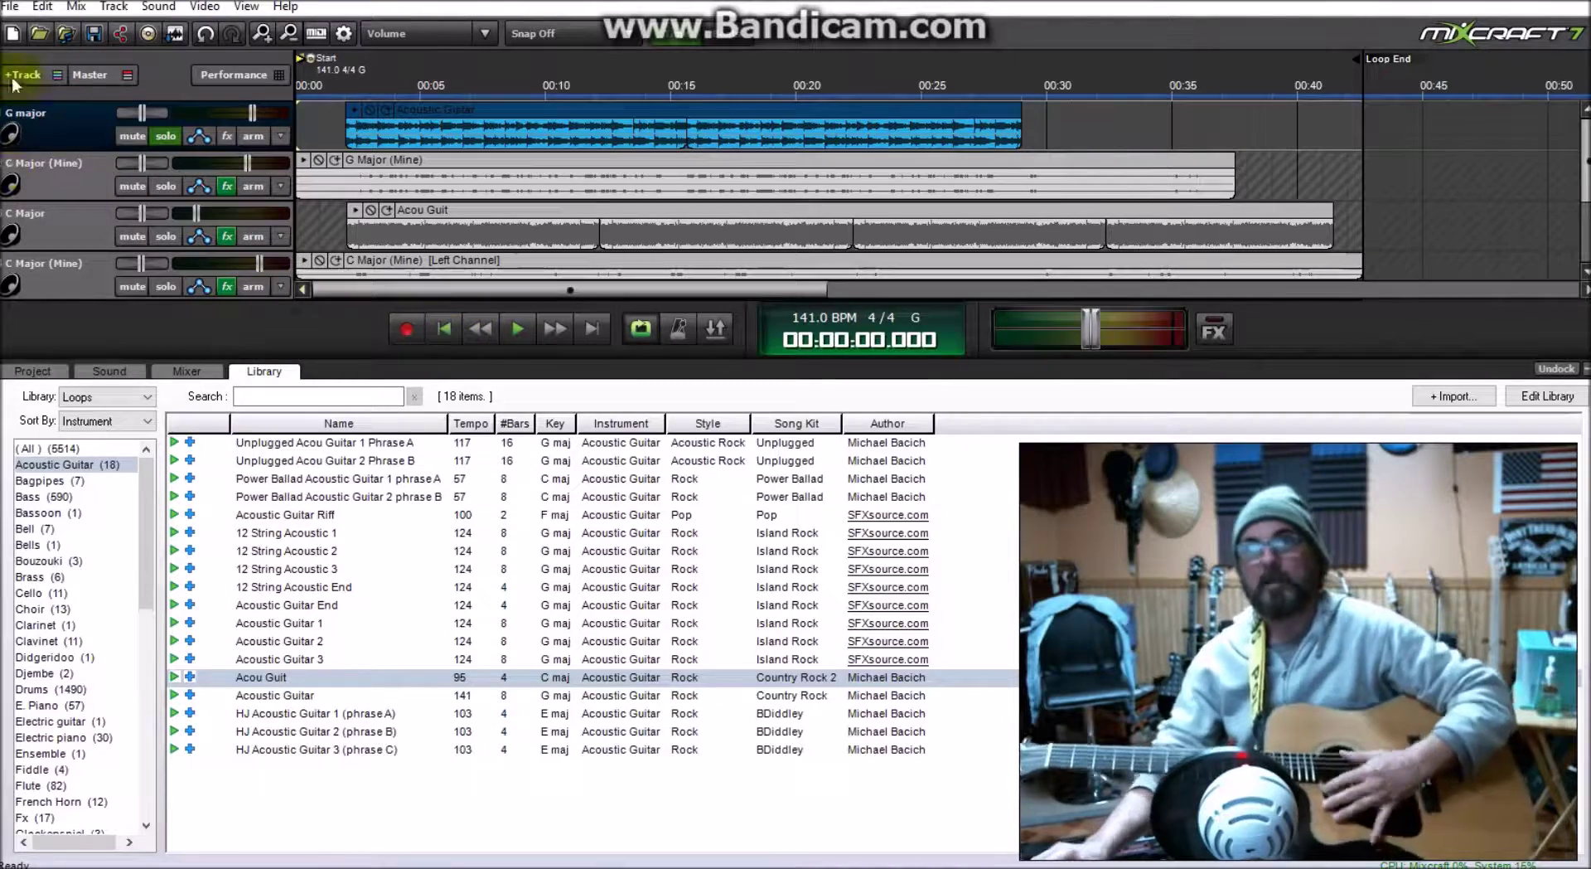
left_click(161, 136)
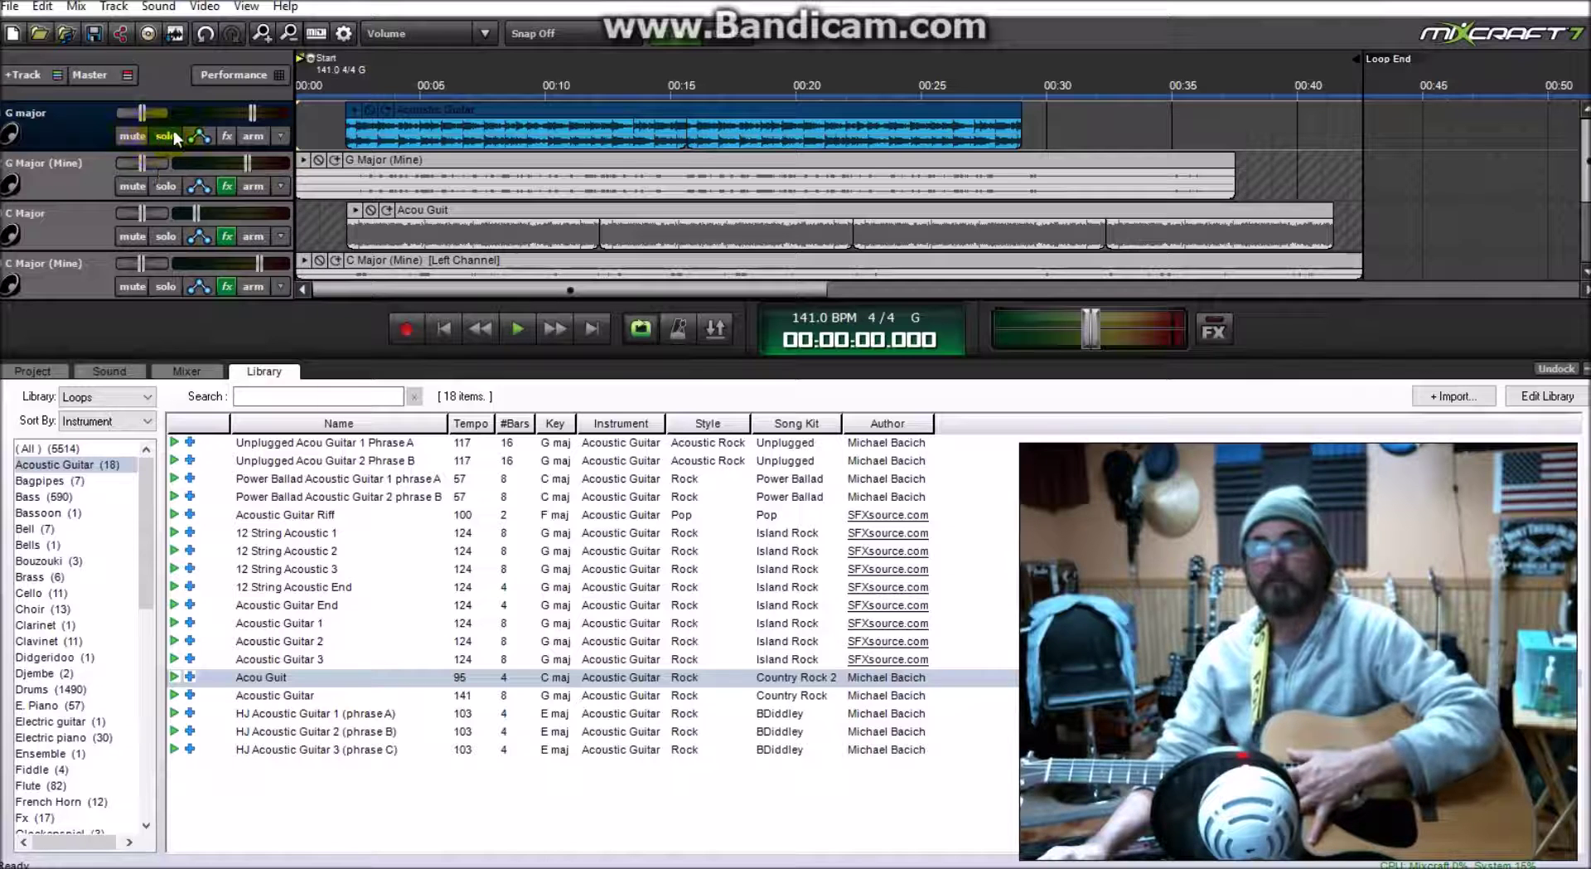
Step: Audition G Major (Mine) together with G major in solo, switching the G major solo off and on, and clear both solos
left_click(170, 187)
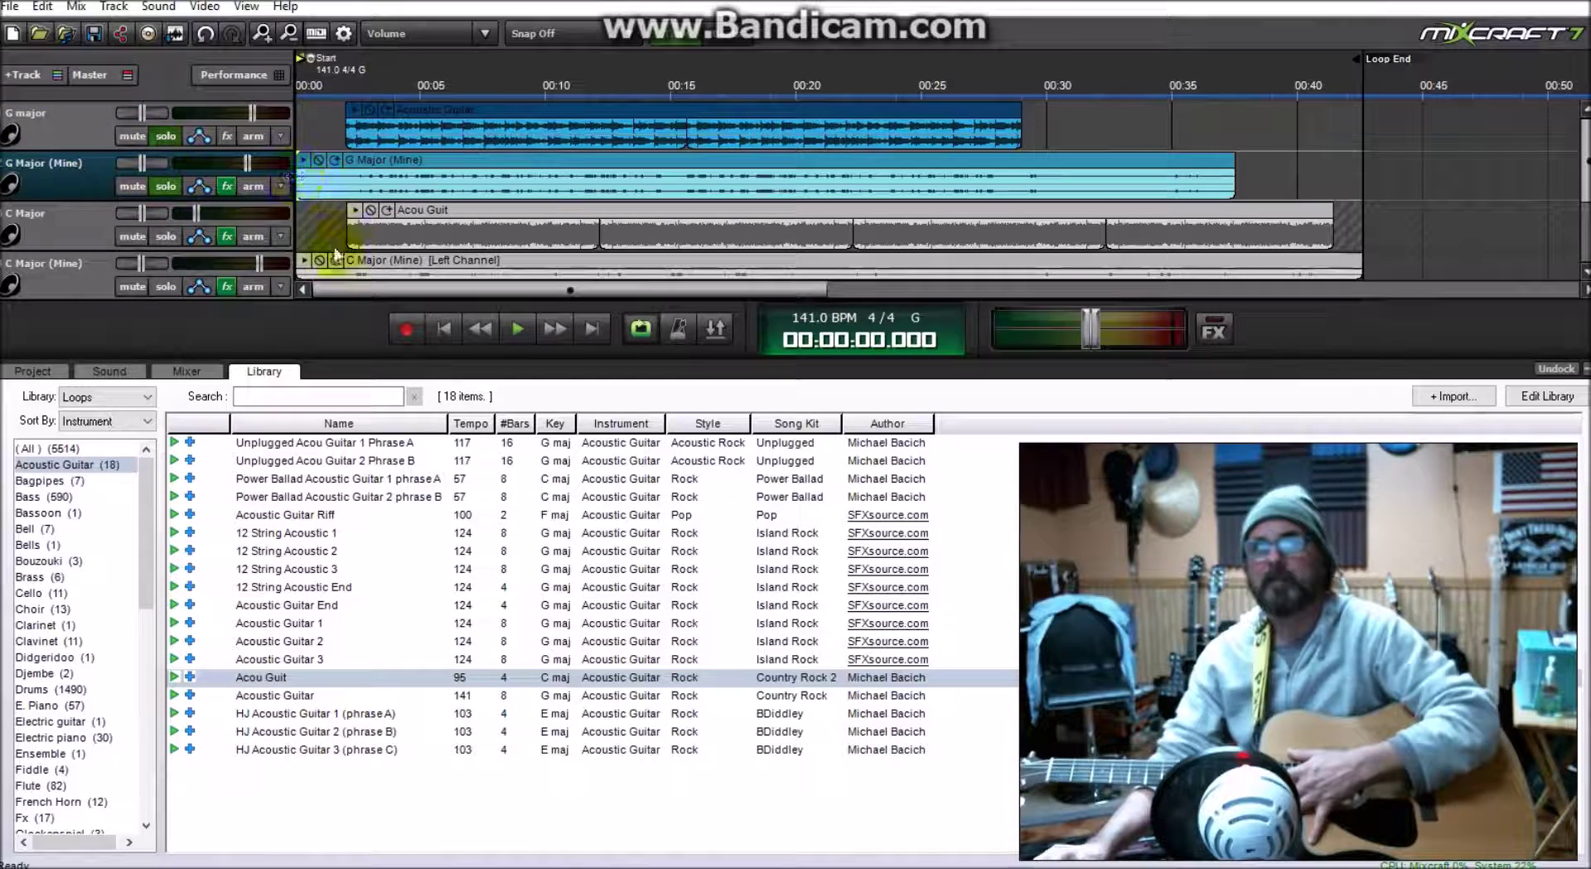
left_click(517, 328)
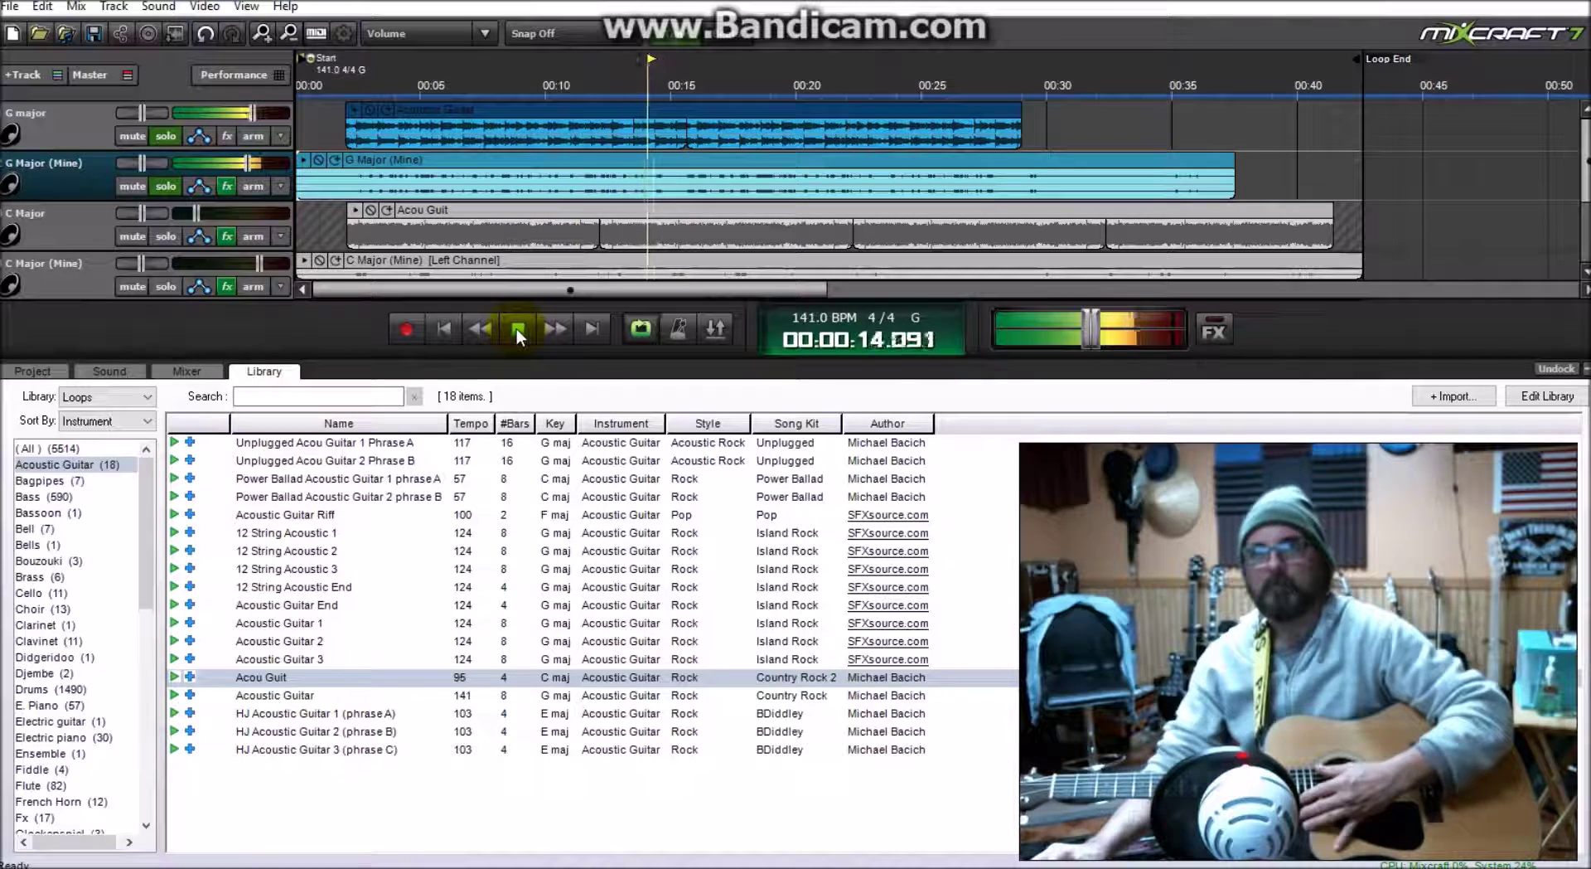
left_click(166, 136)
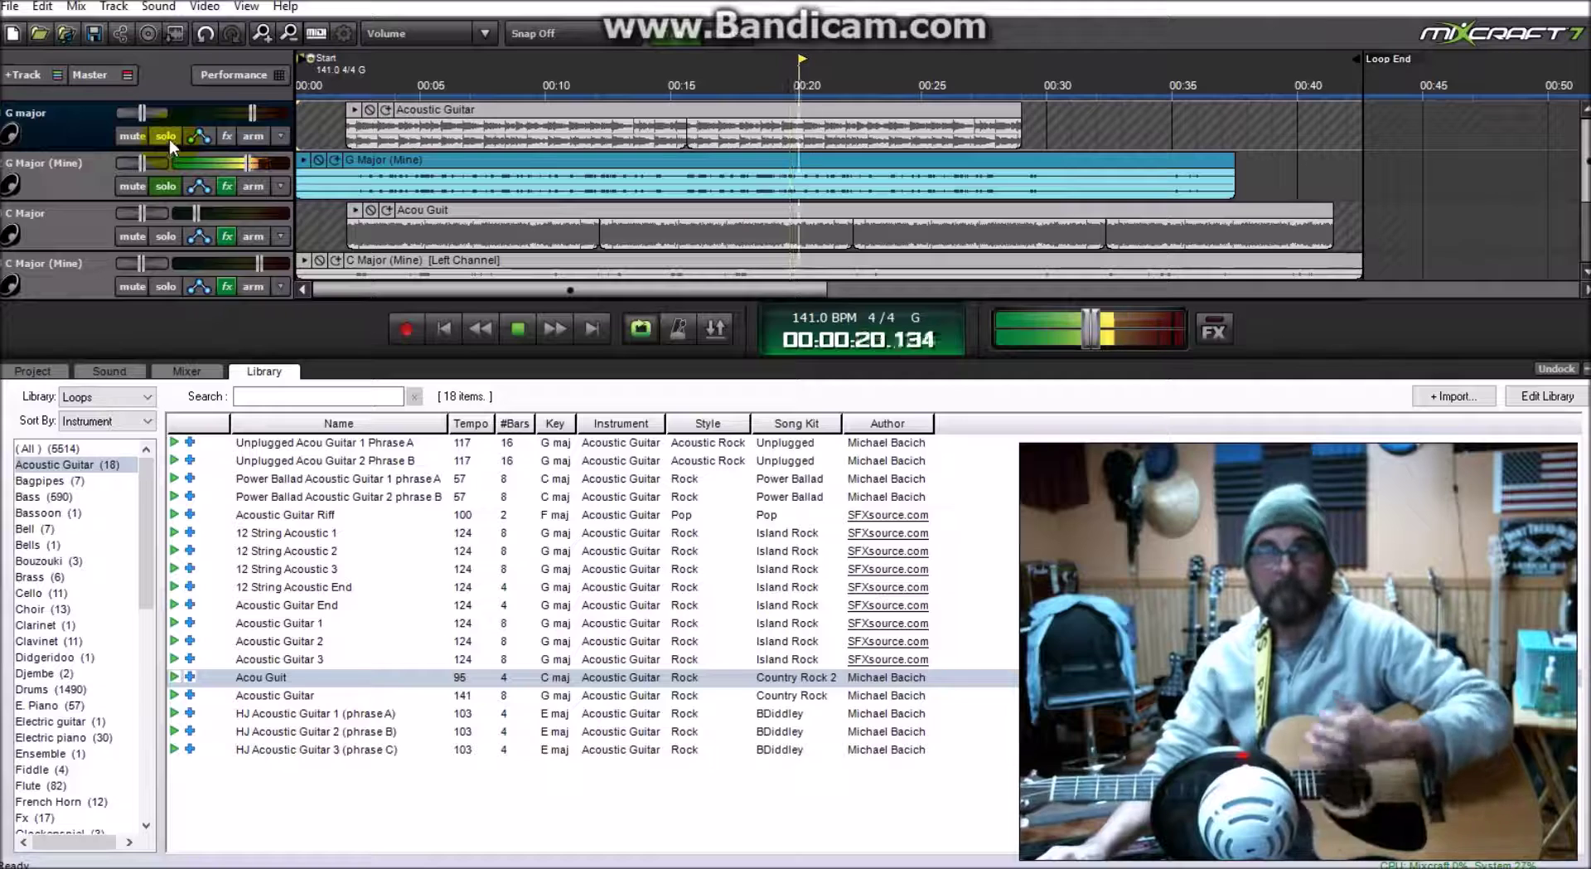
left_click(167, 138)
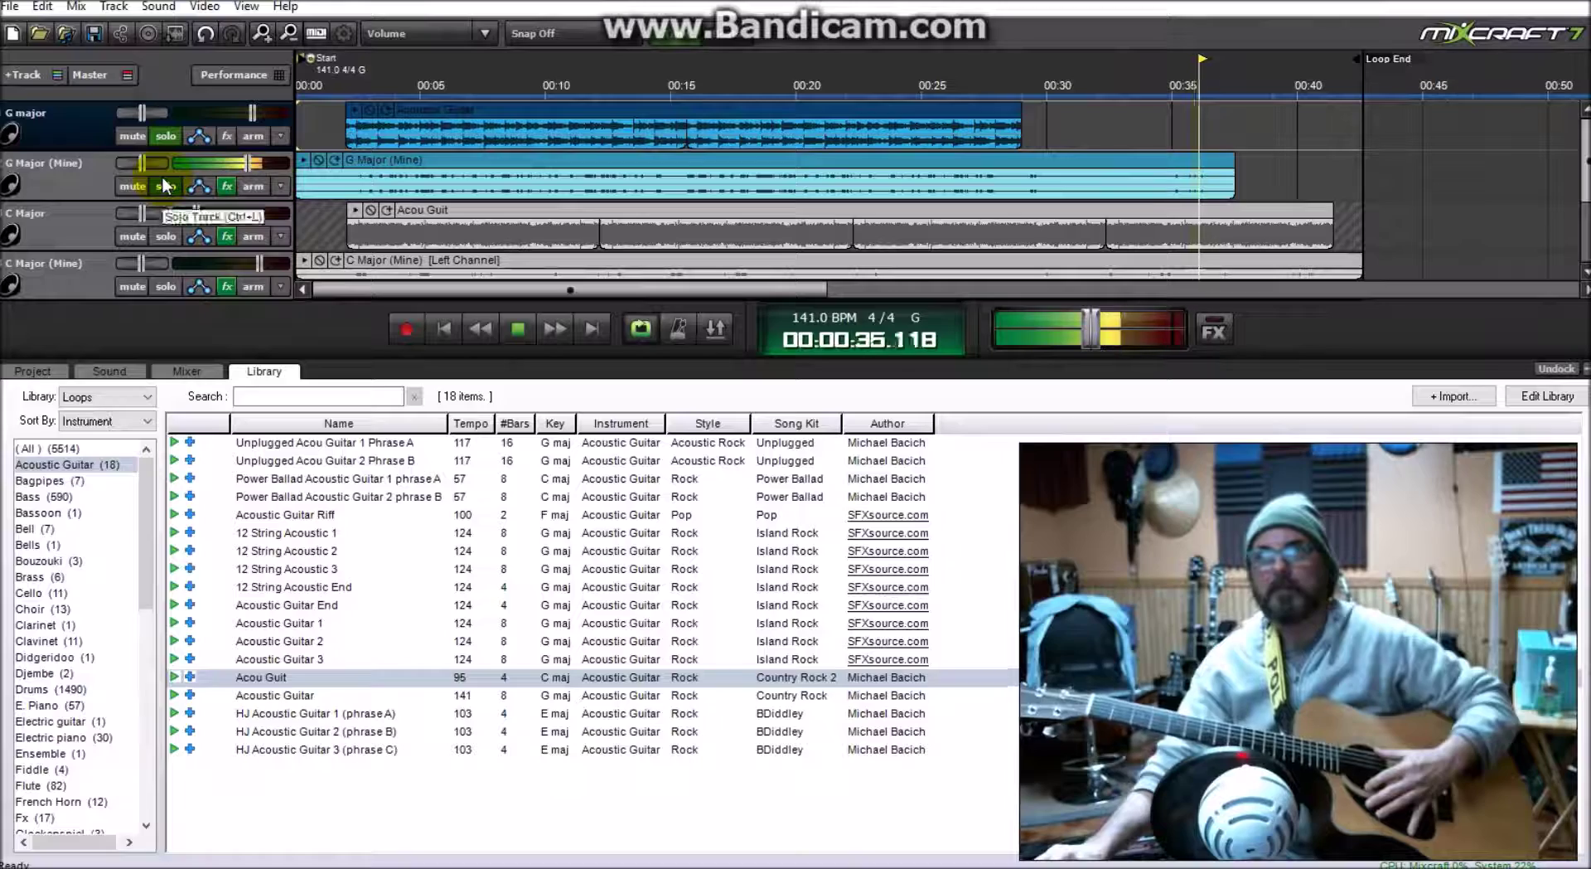
left_click(126, 139)
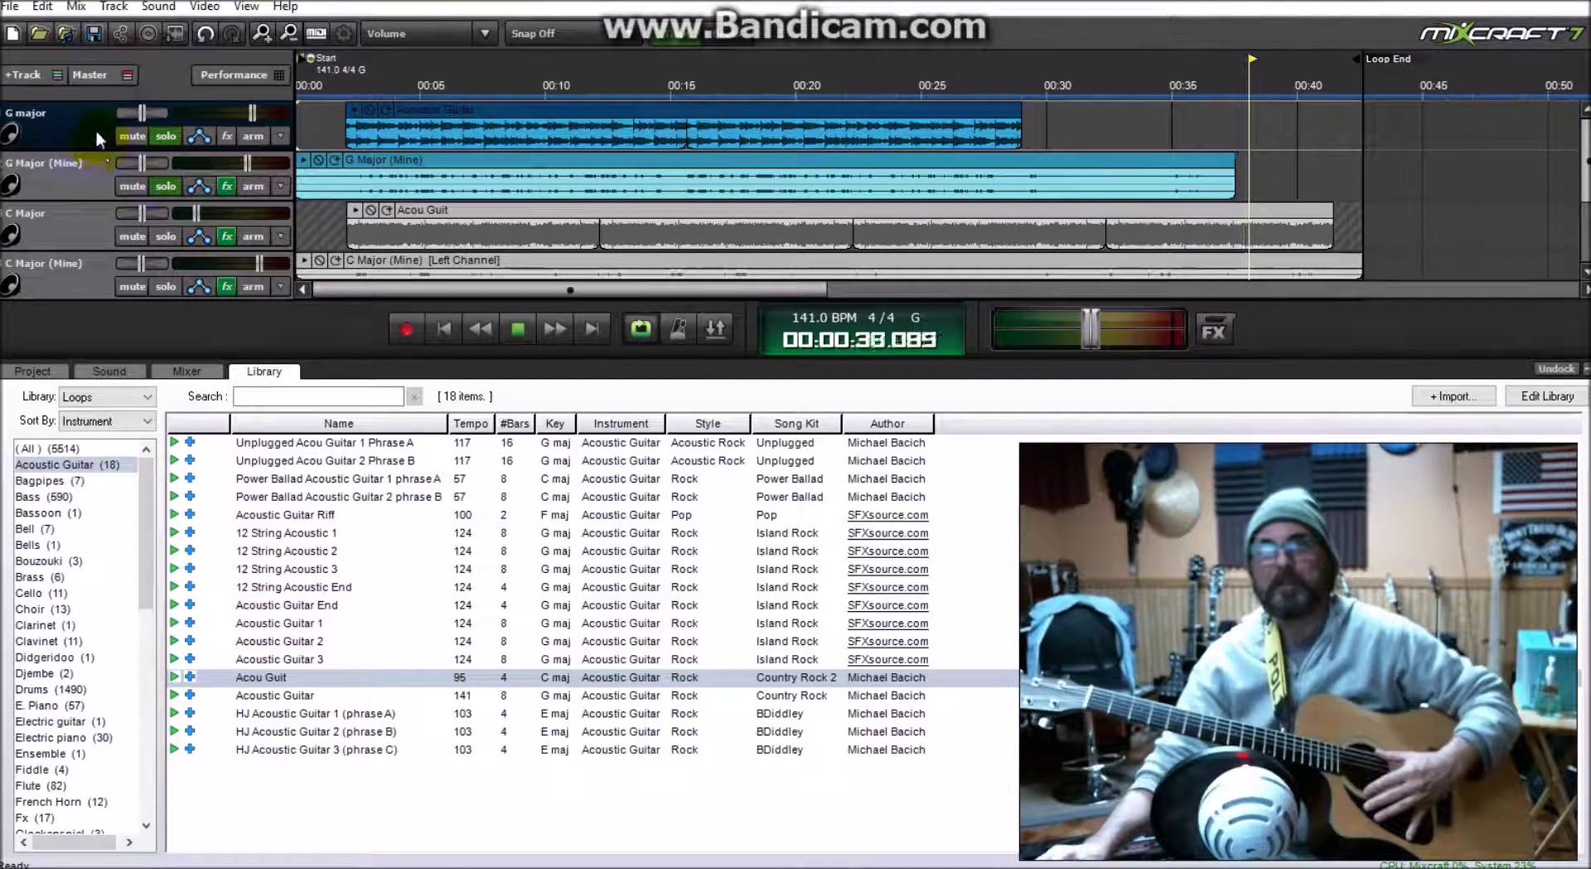
left_click(518, 328)
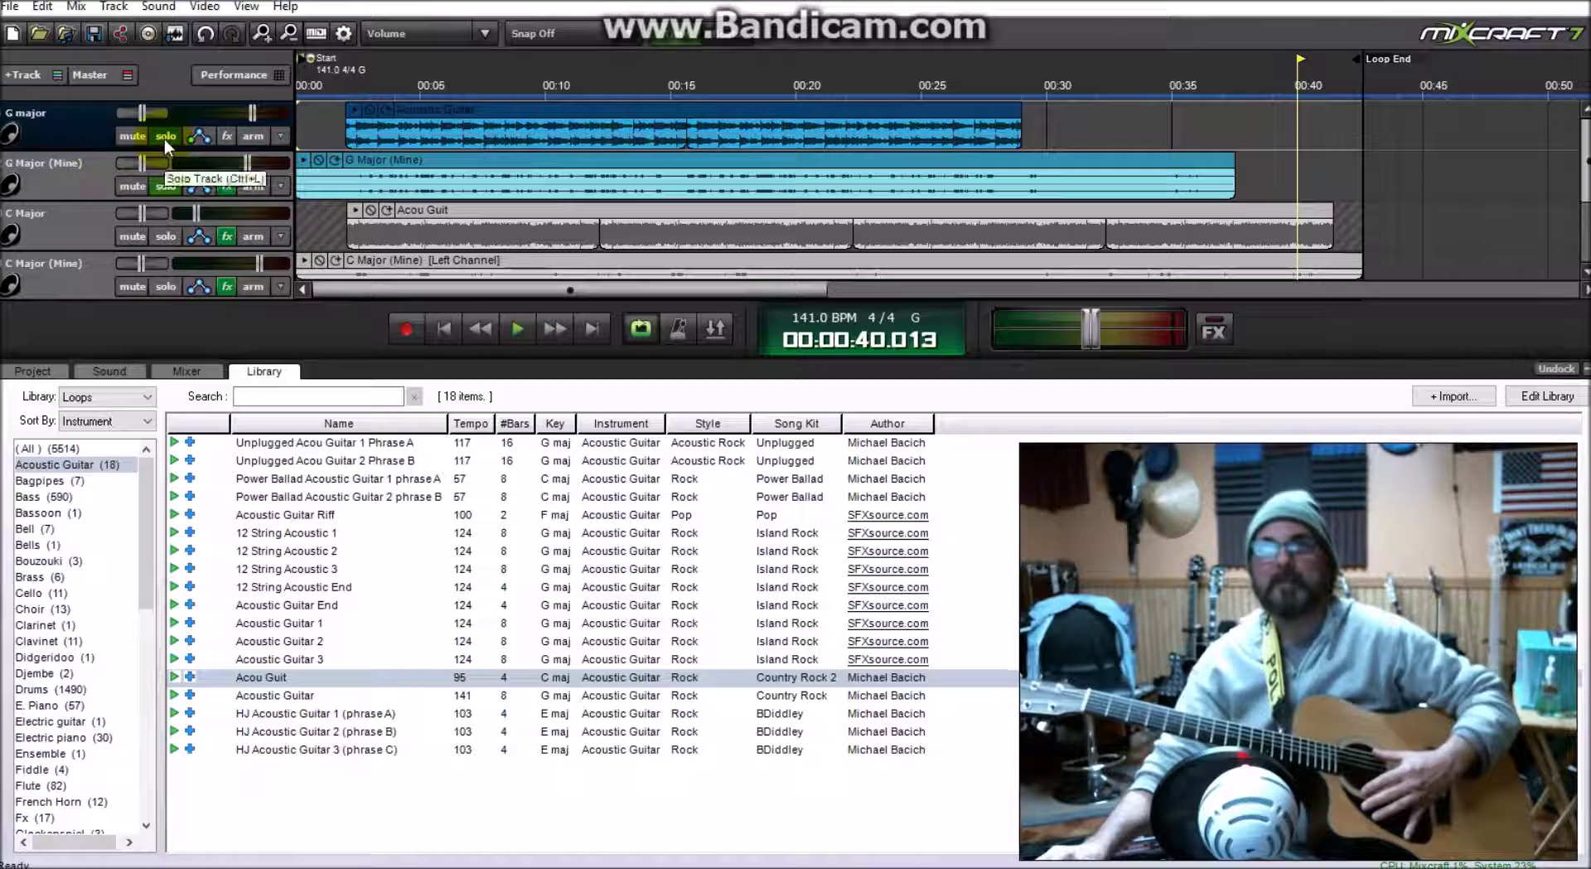
left_click(164, 186)
left_click(166, 186)
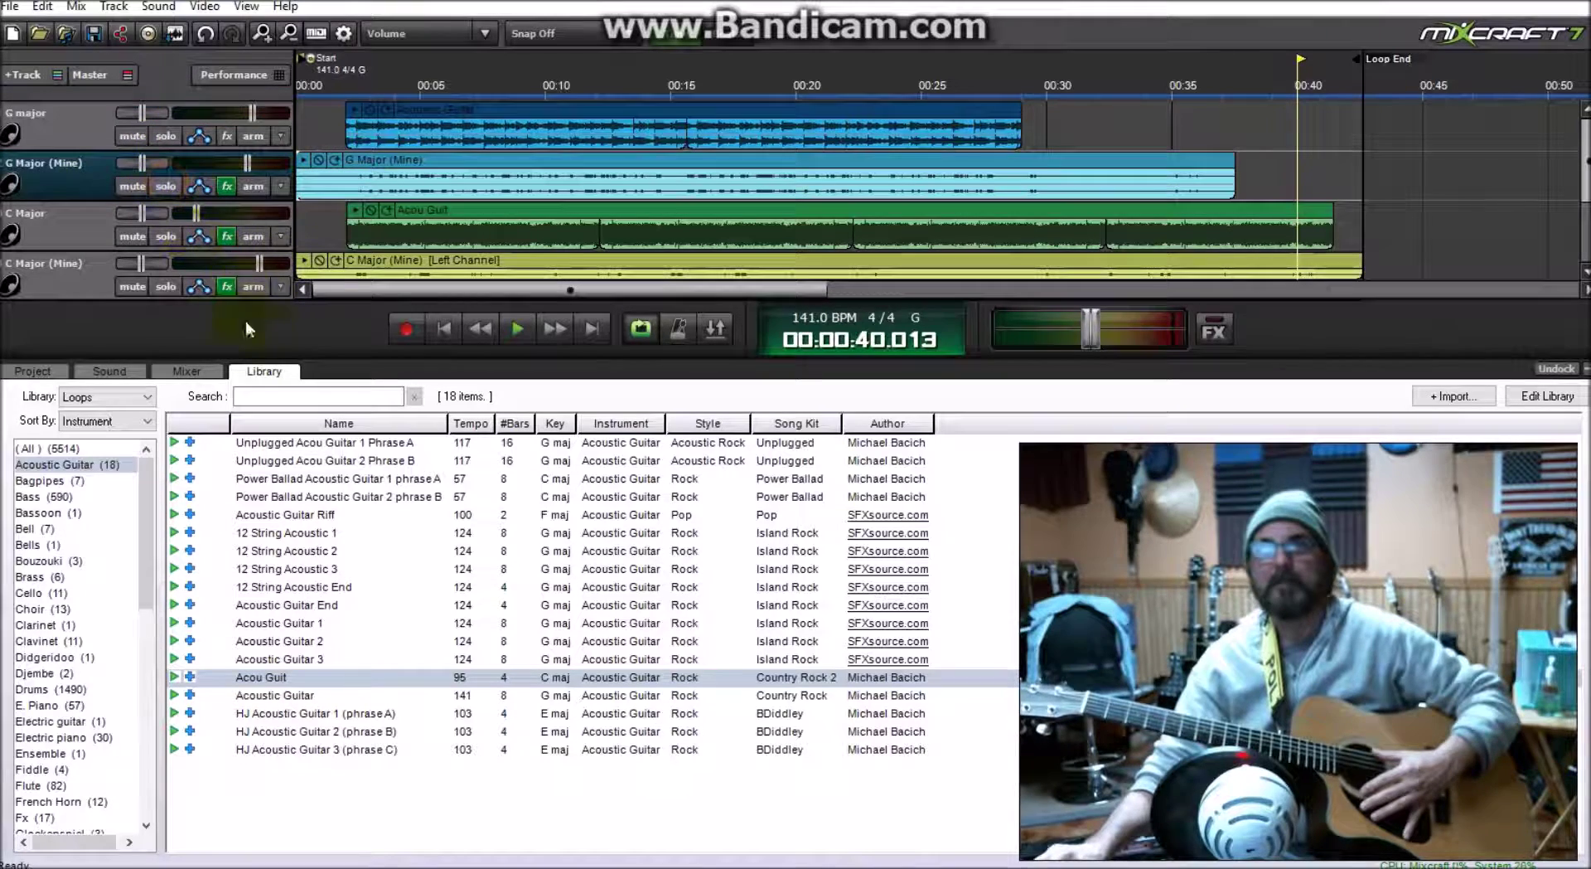
Step: Show the mixer and play the soloed G major and G Major (Mine) tracks from the start, stopping after about ten seconds
left_click(200, 376)
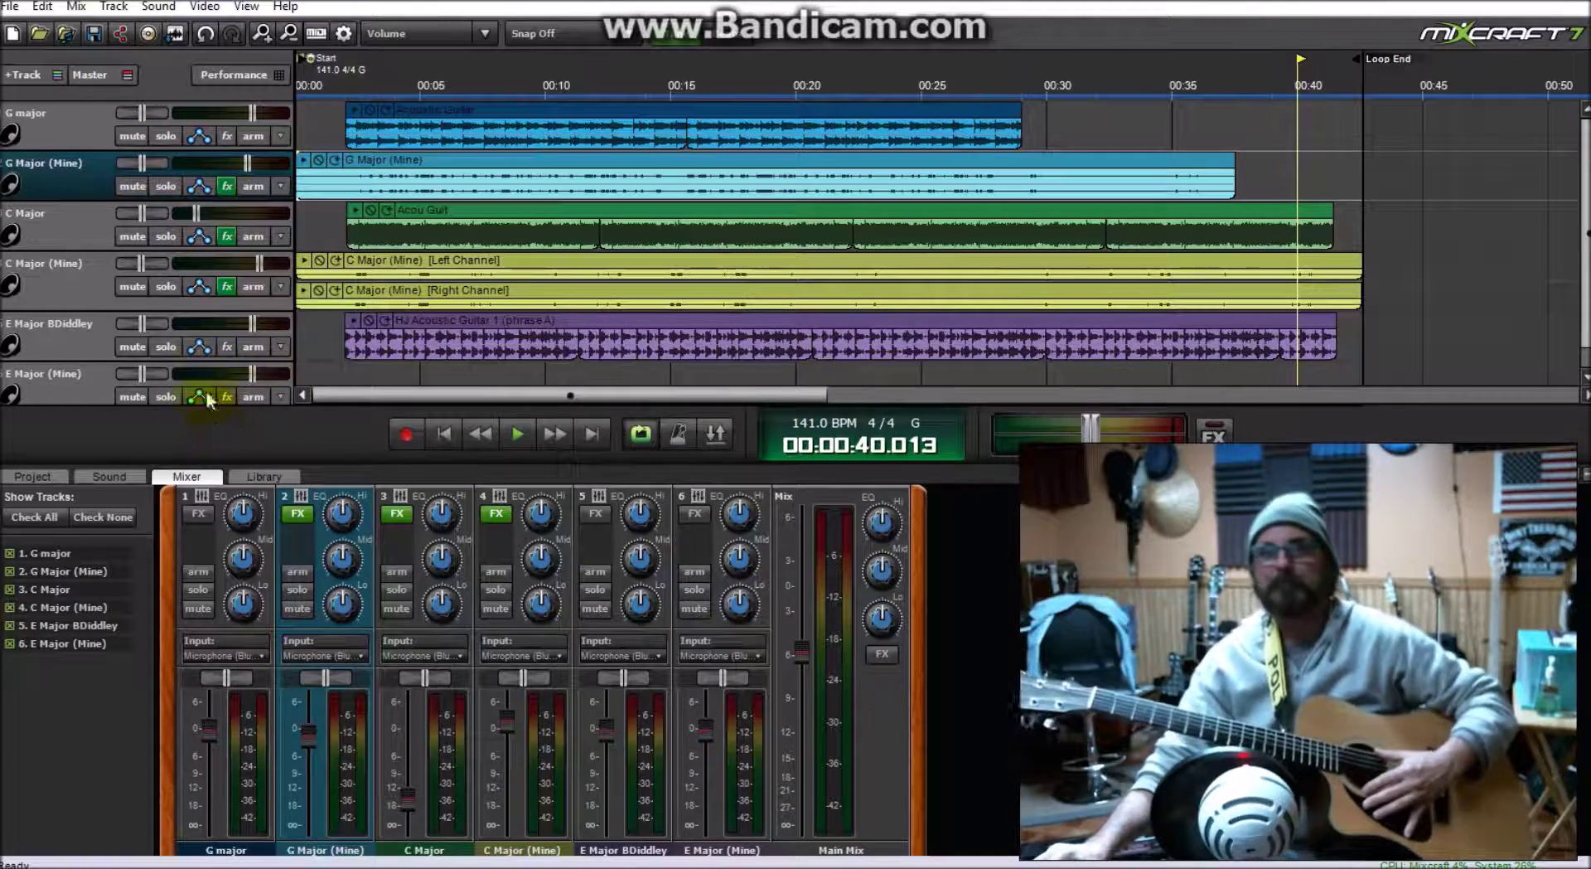
left_click(444, 433)
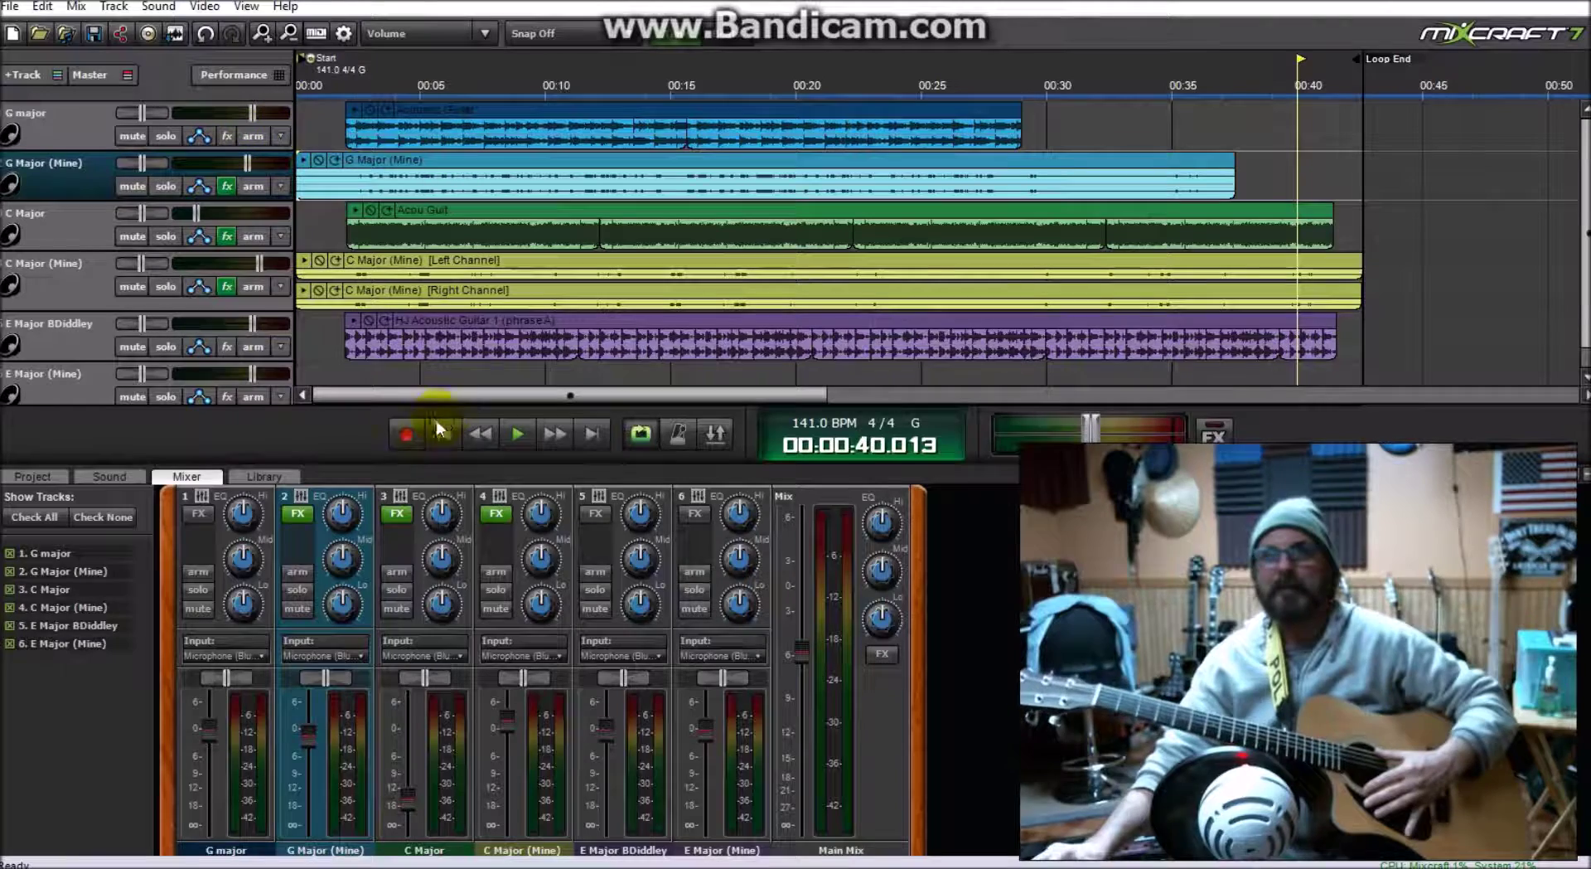
left_click(518, 433)
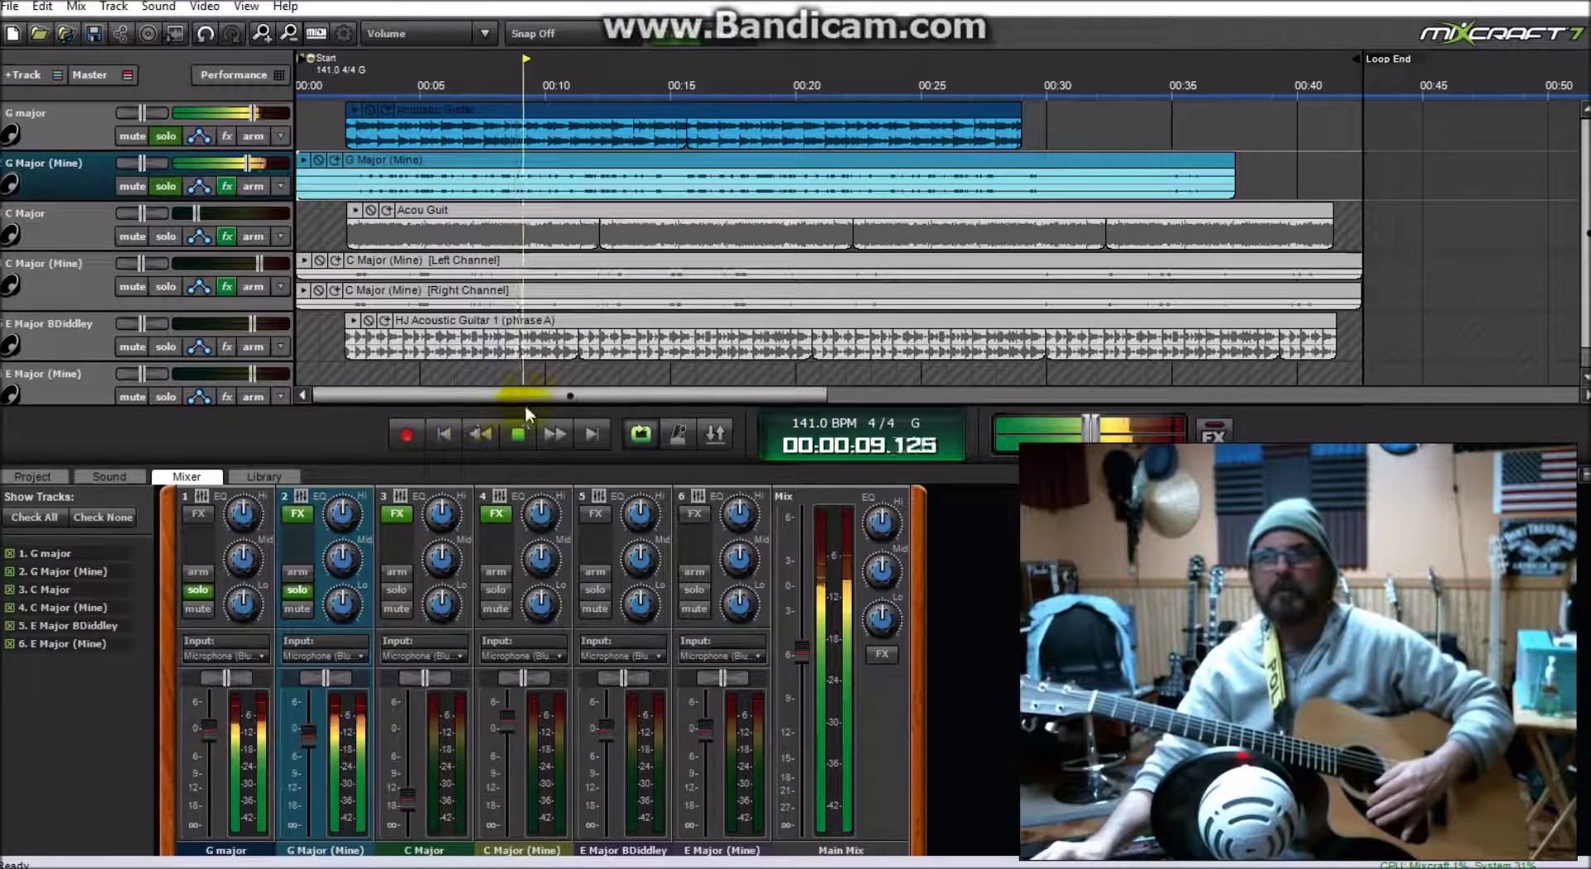
key("space")
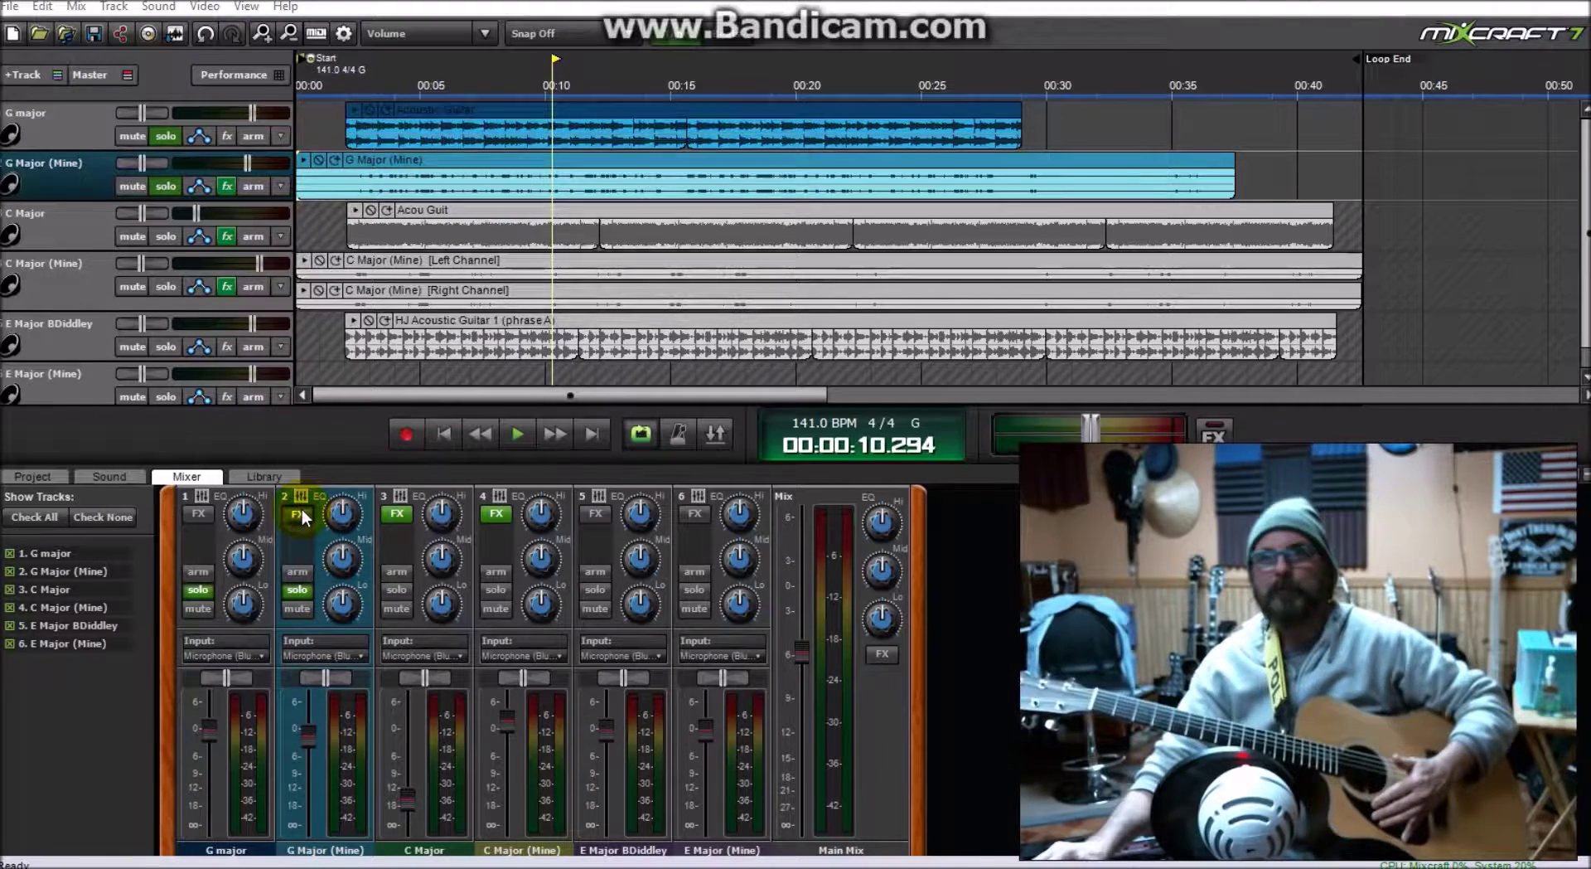
Step: Open the effect list of the G Major (Mine) track
left_click(299, 514)
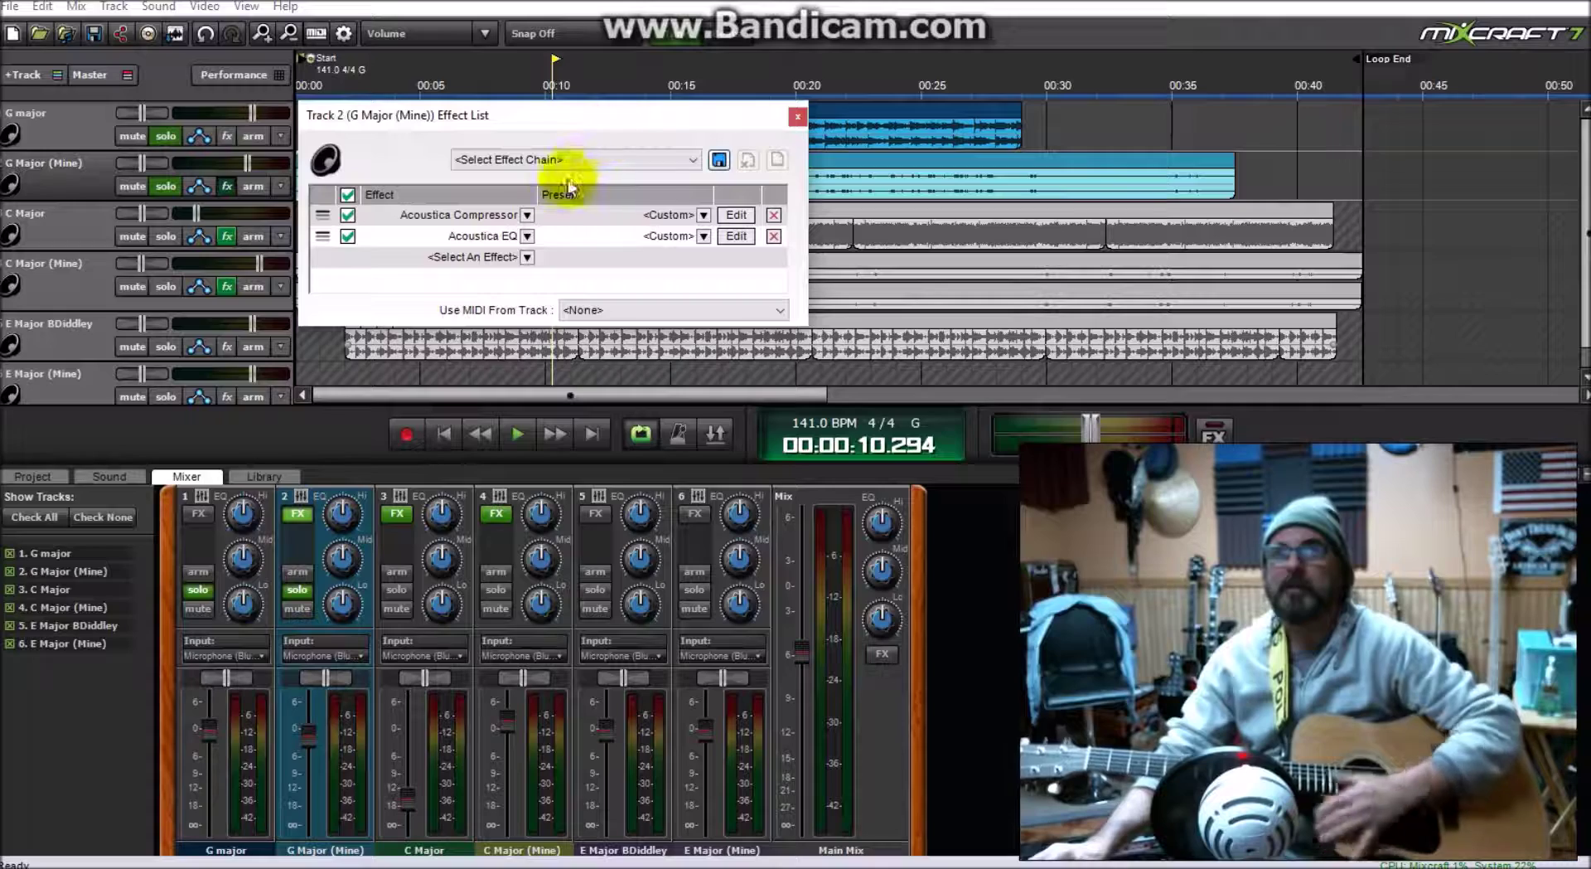
left_click(530, 215)
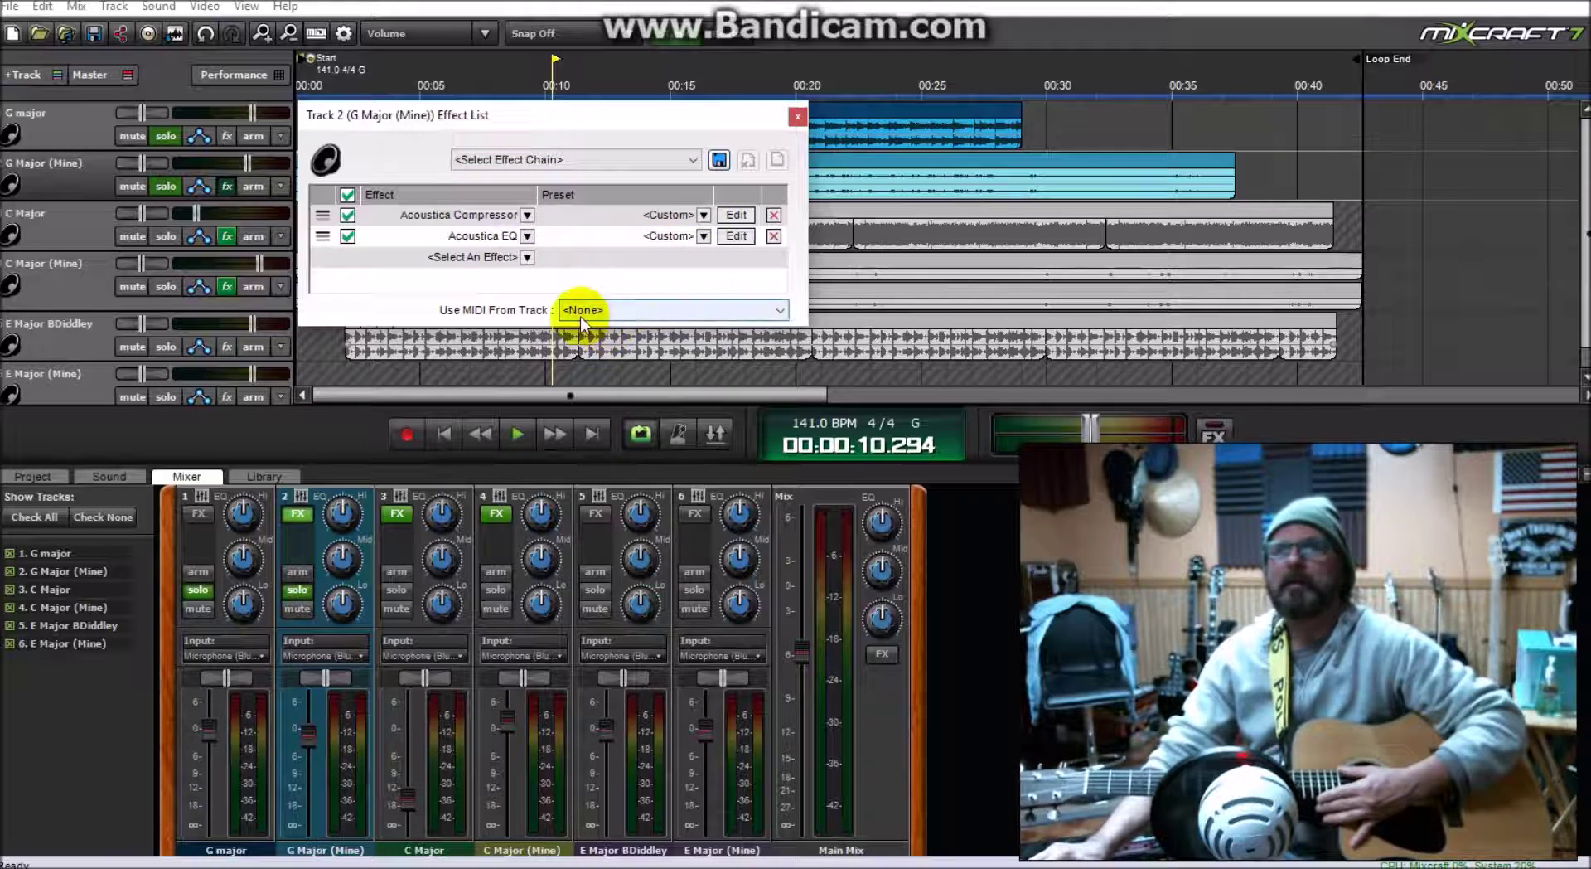
Step: Add the Classic Compressor to G Major (Mine), look through its presets, and remove the effect from the track
left_click(527, 258)
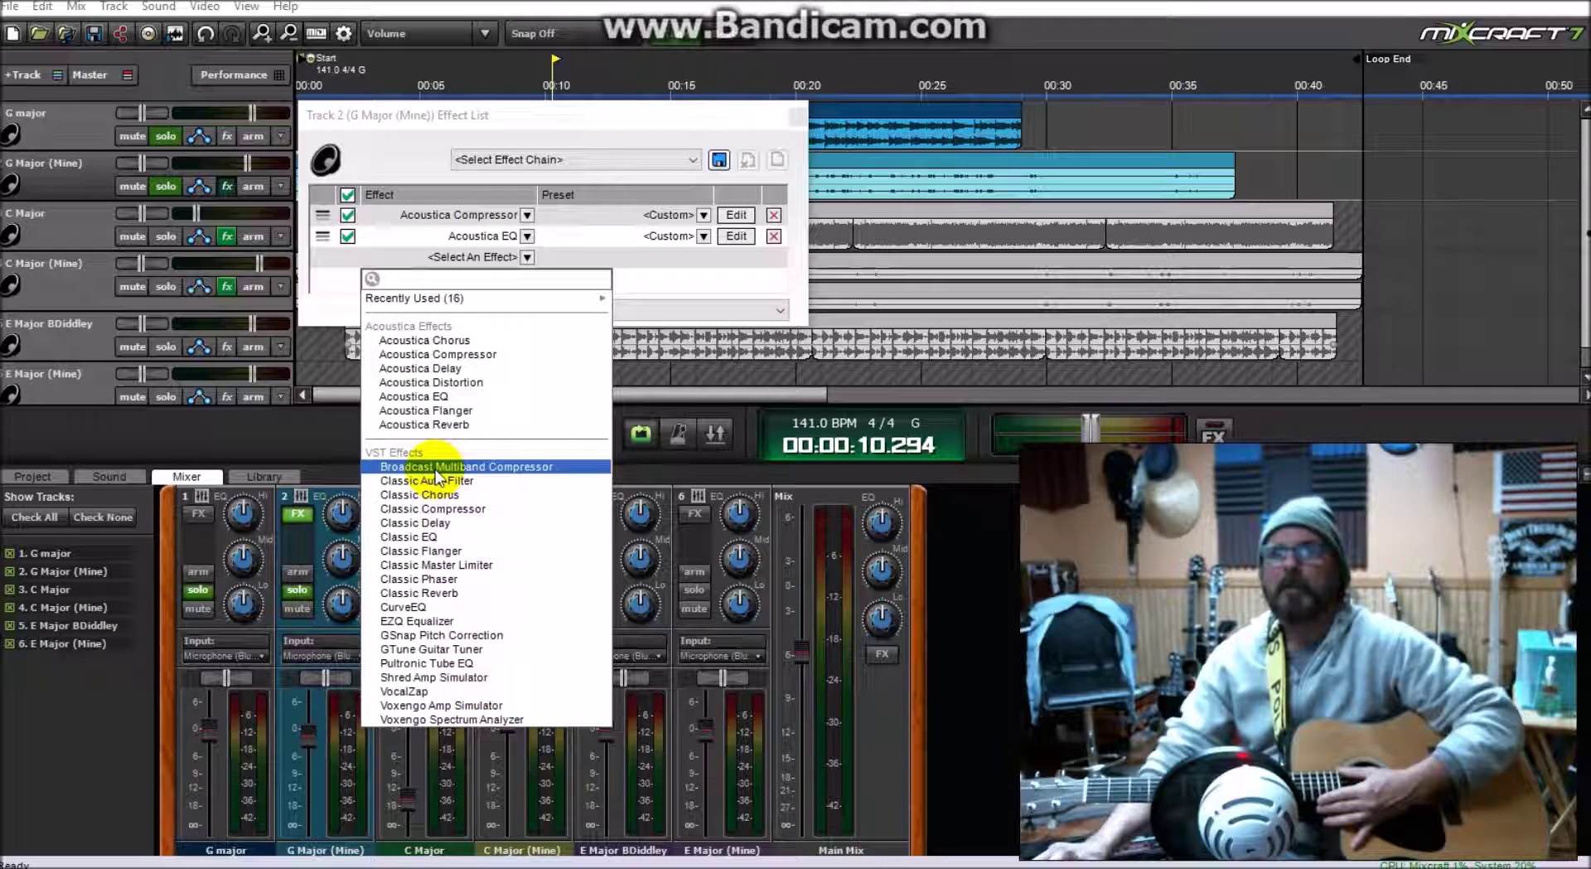
left_click(427, 509)
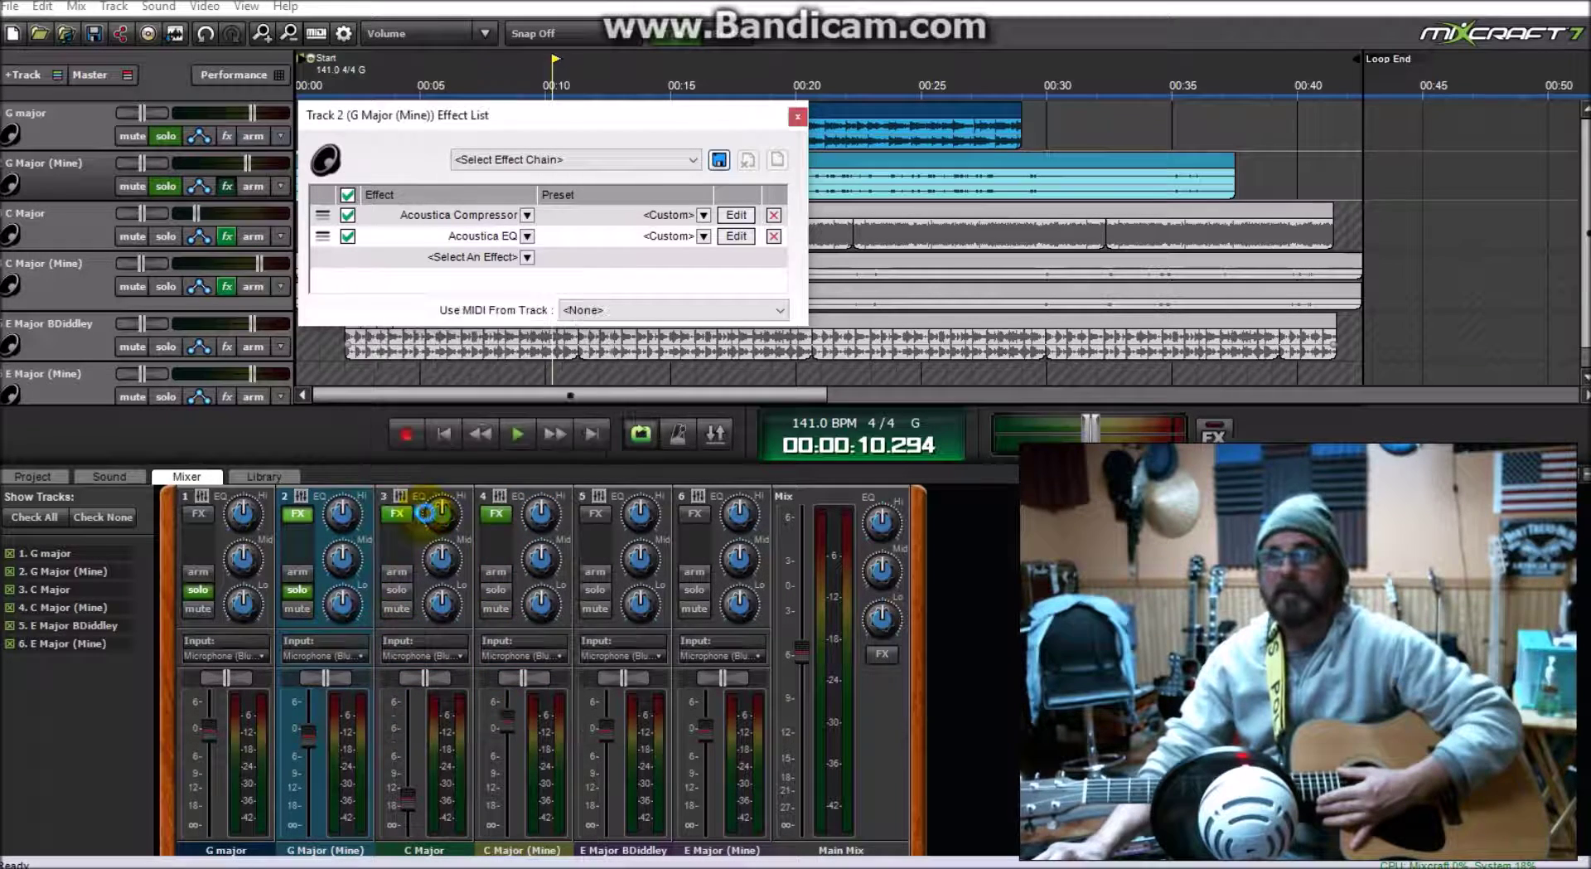
left_click(459, 217)
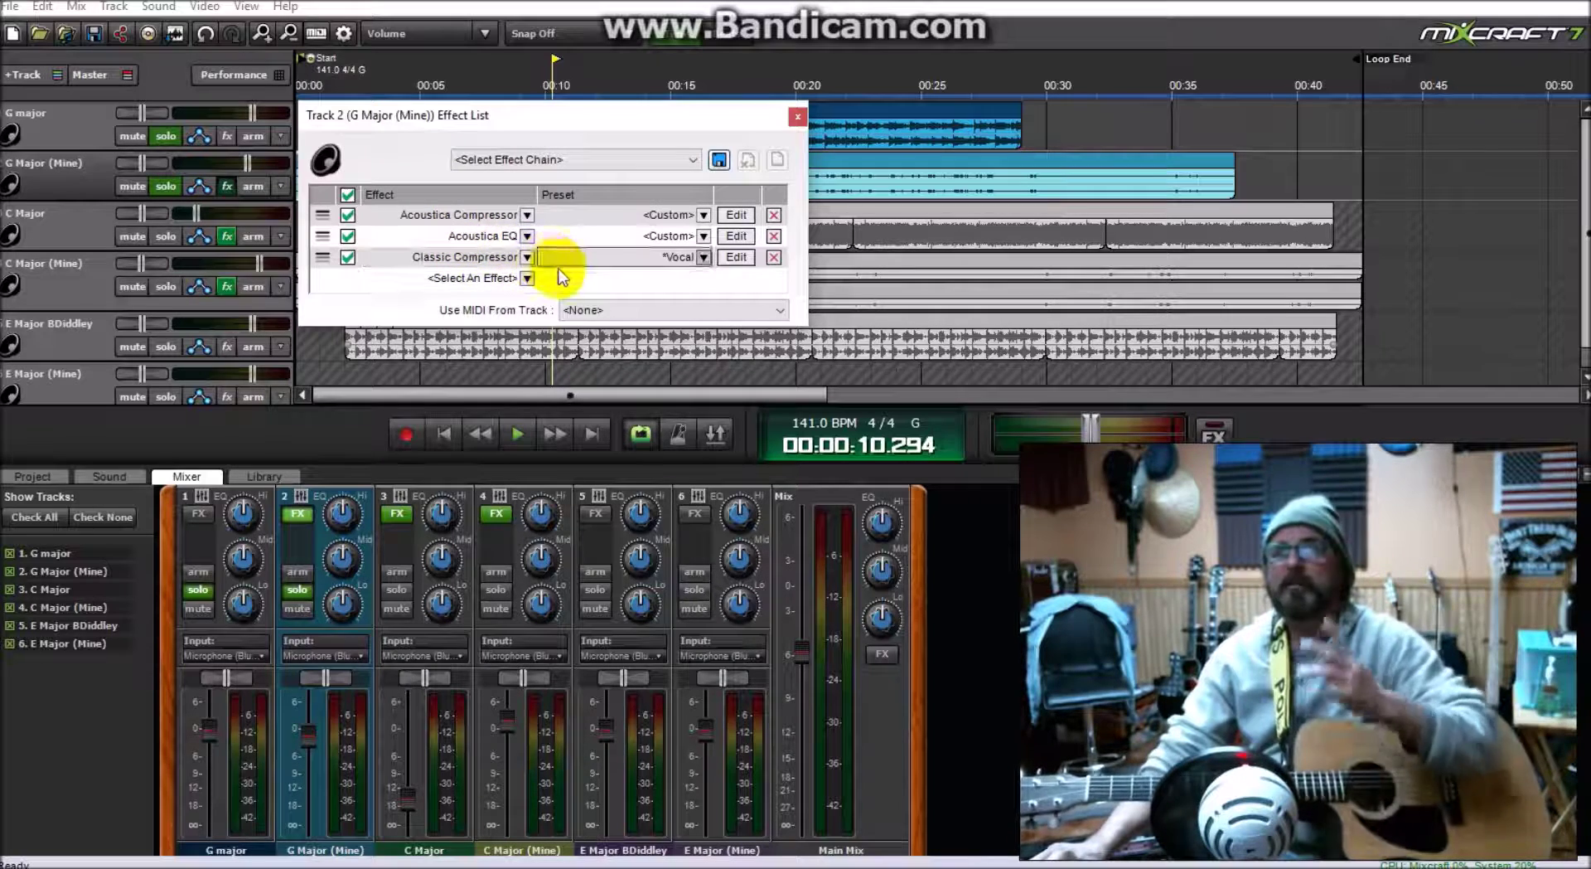
left_click(740, 257)
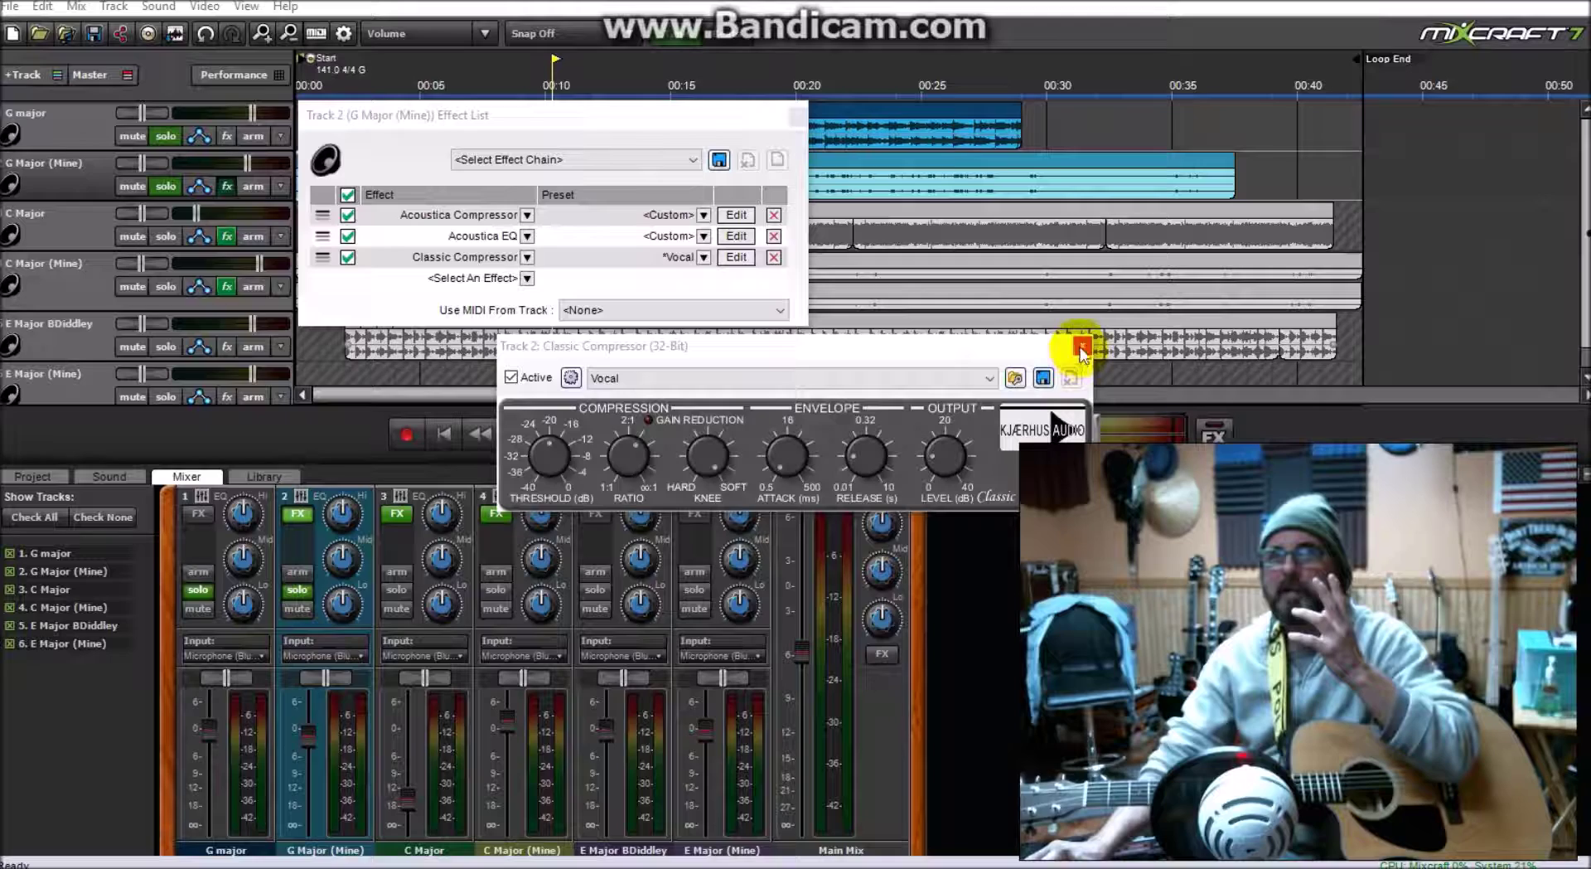
left_click(931, 377)
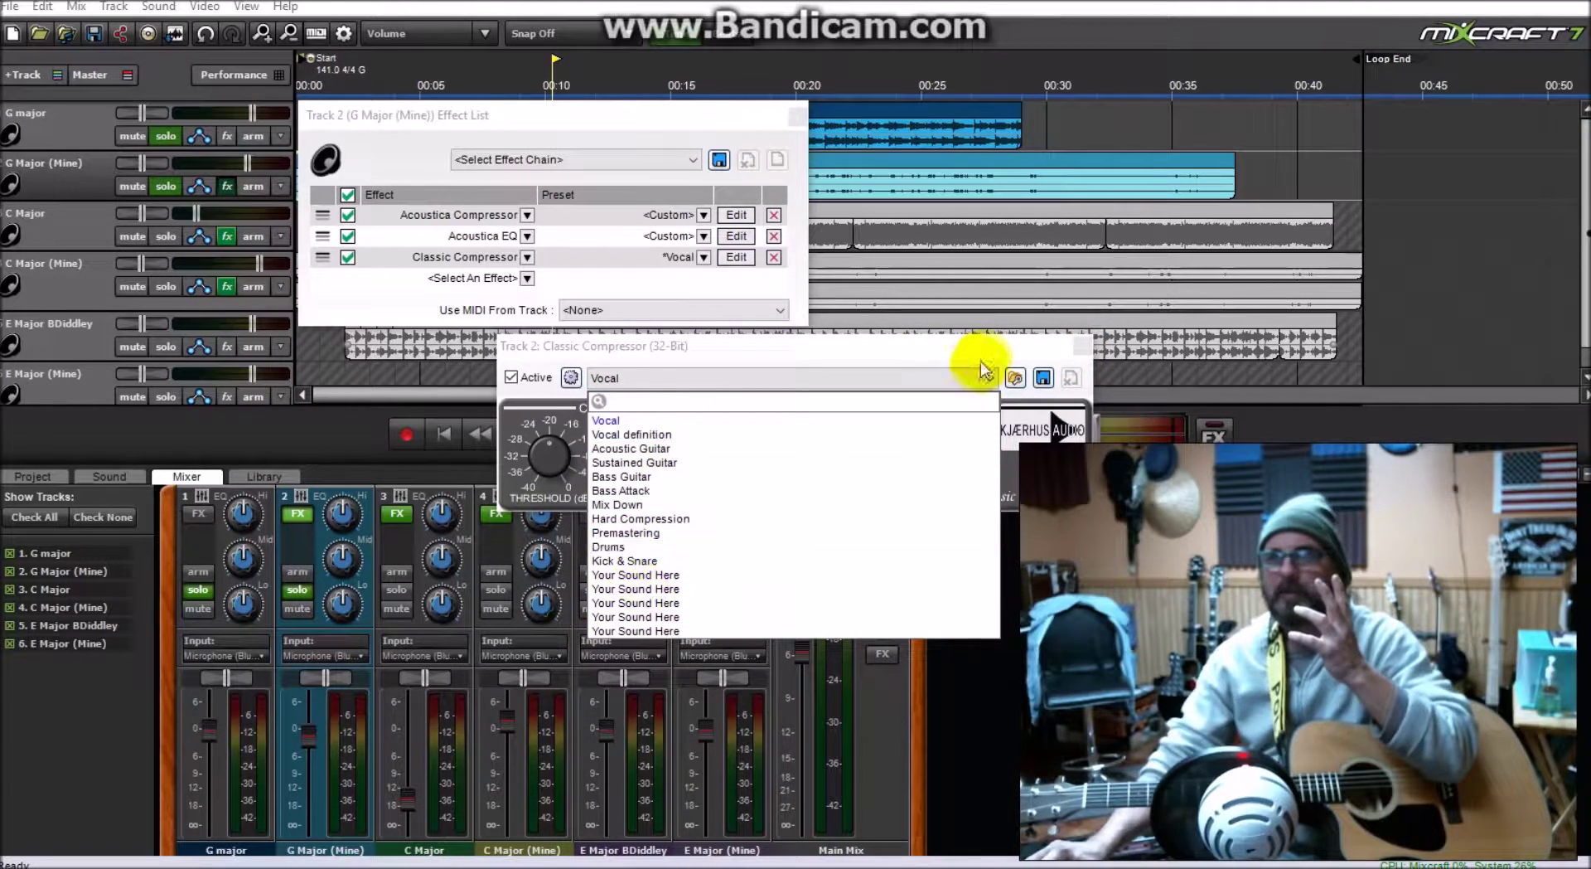
left_click(1011, 357)
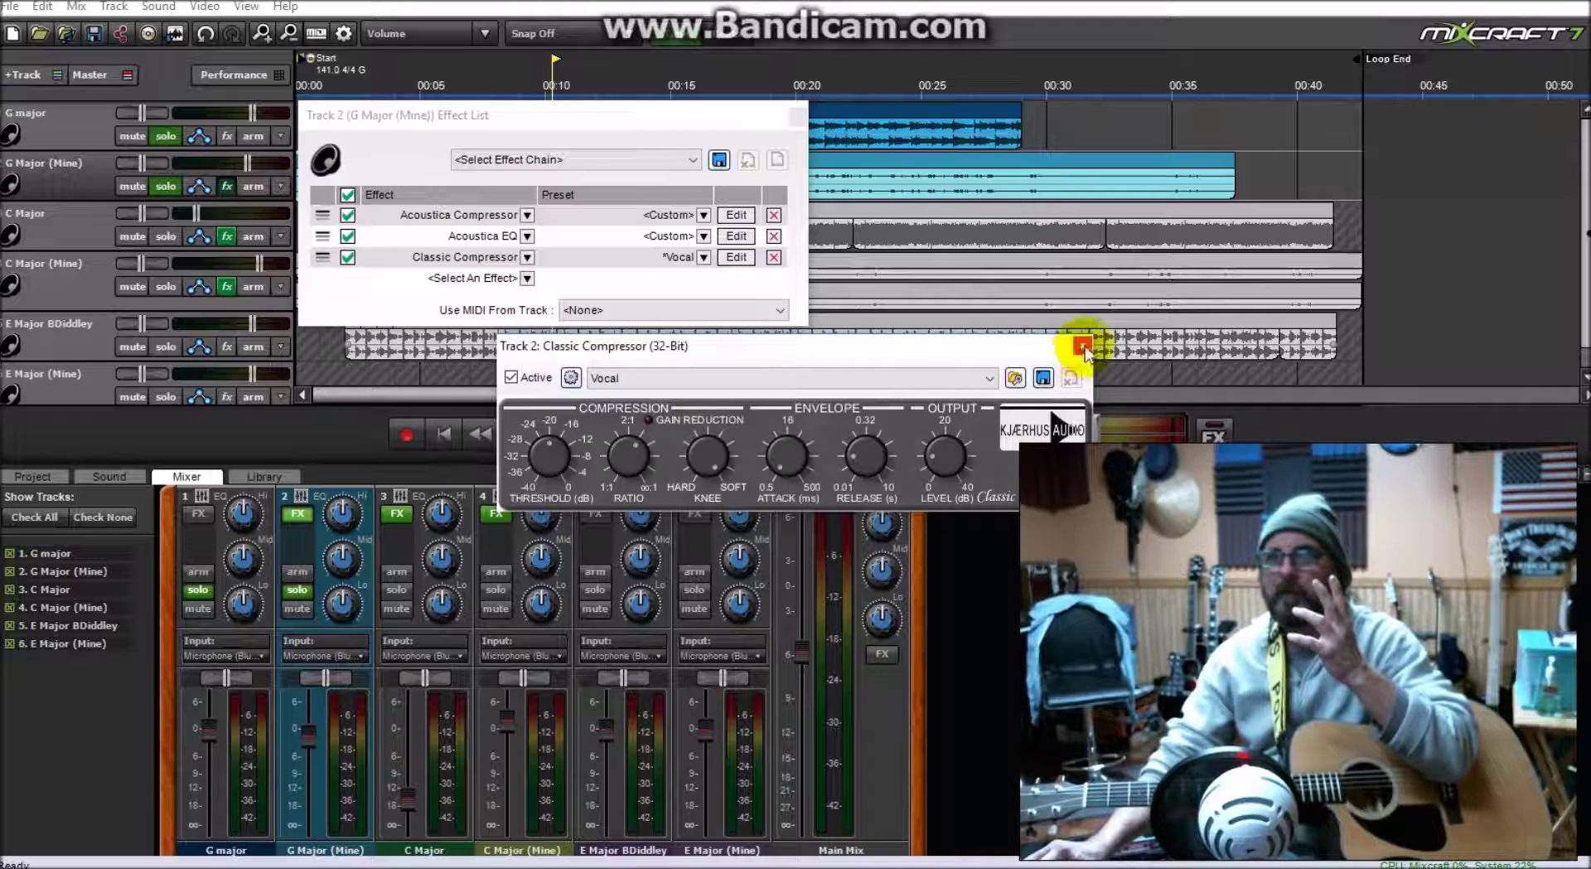
left_click(1084, 347)
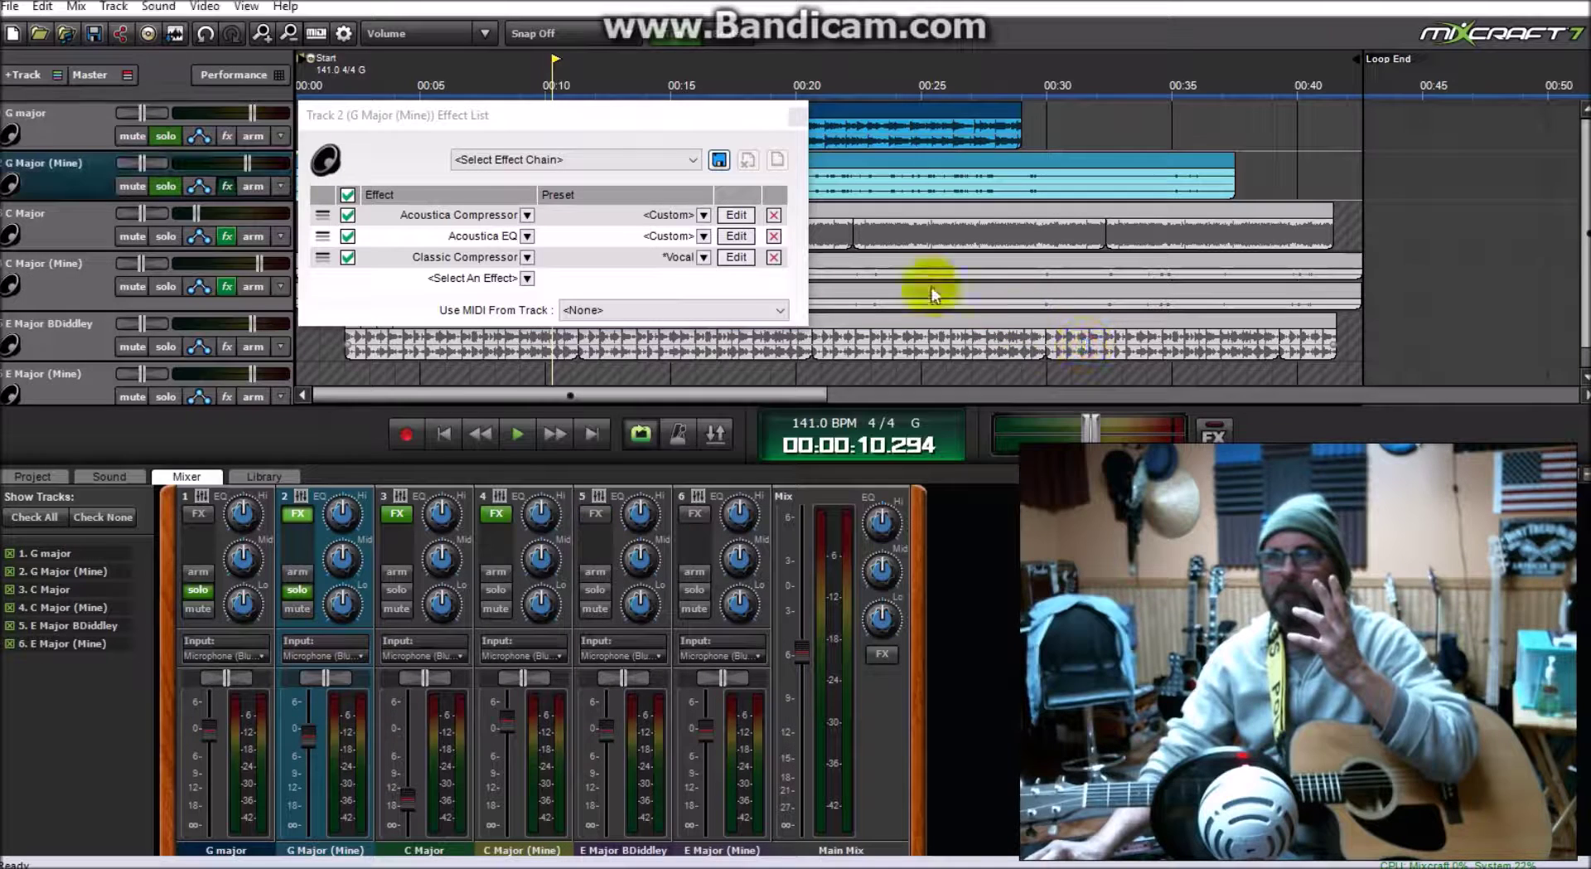
left_click(773, 258)
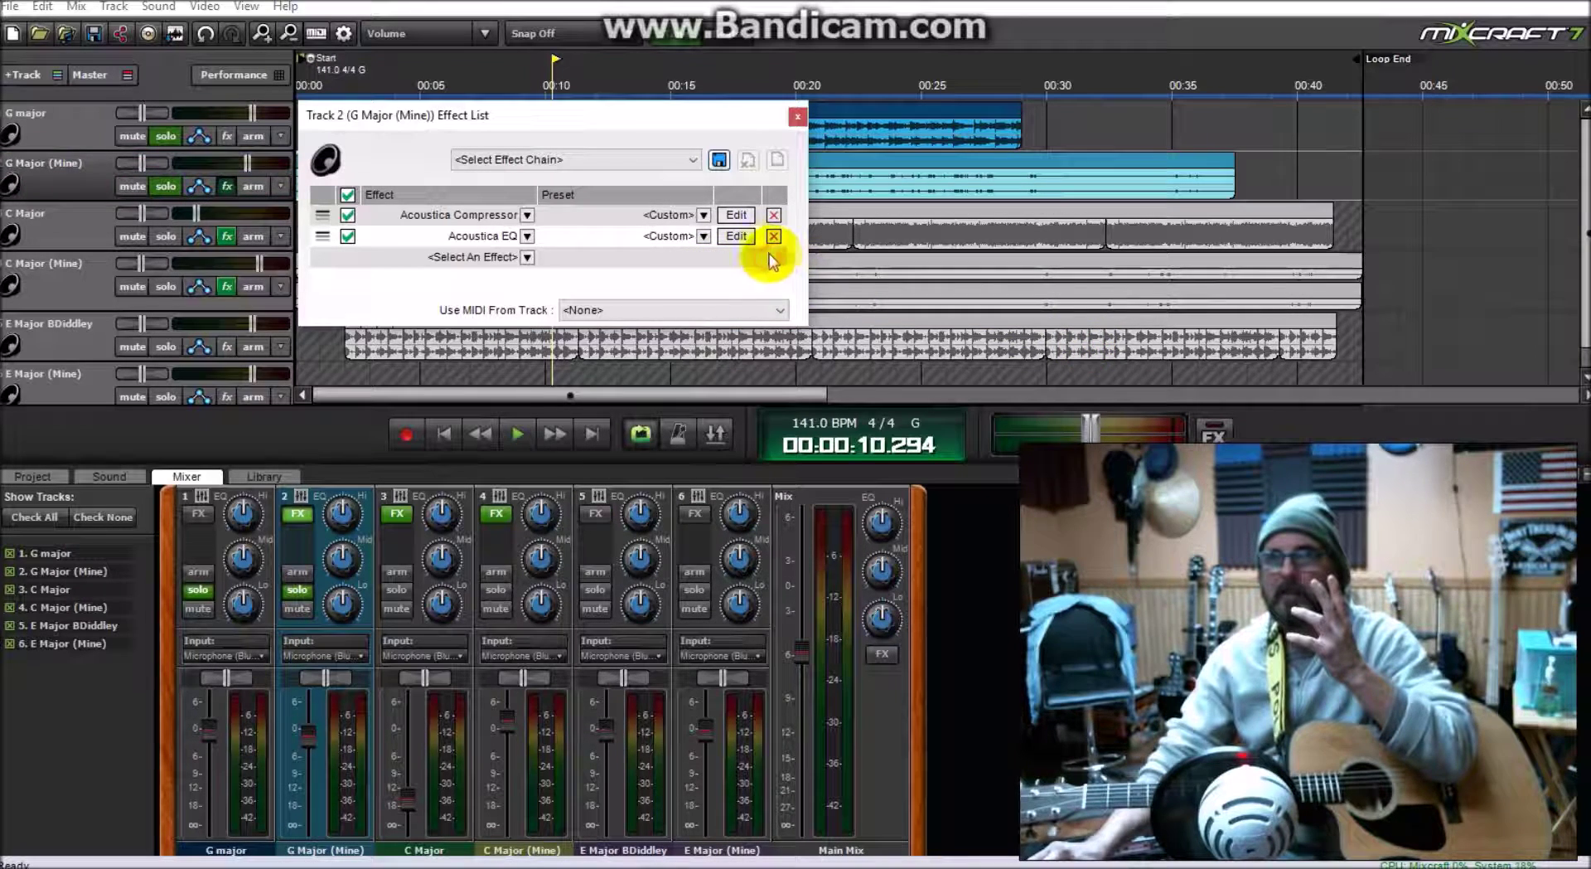
Step: Add the Broadcast Multiband Compressor to G Major (Mine), view its settings, and remove the effect from the track
left_click(530, 260)
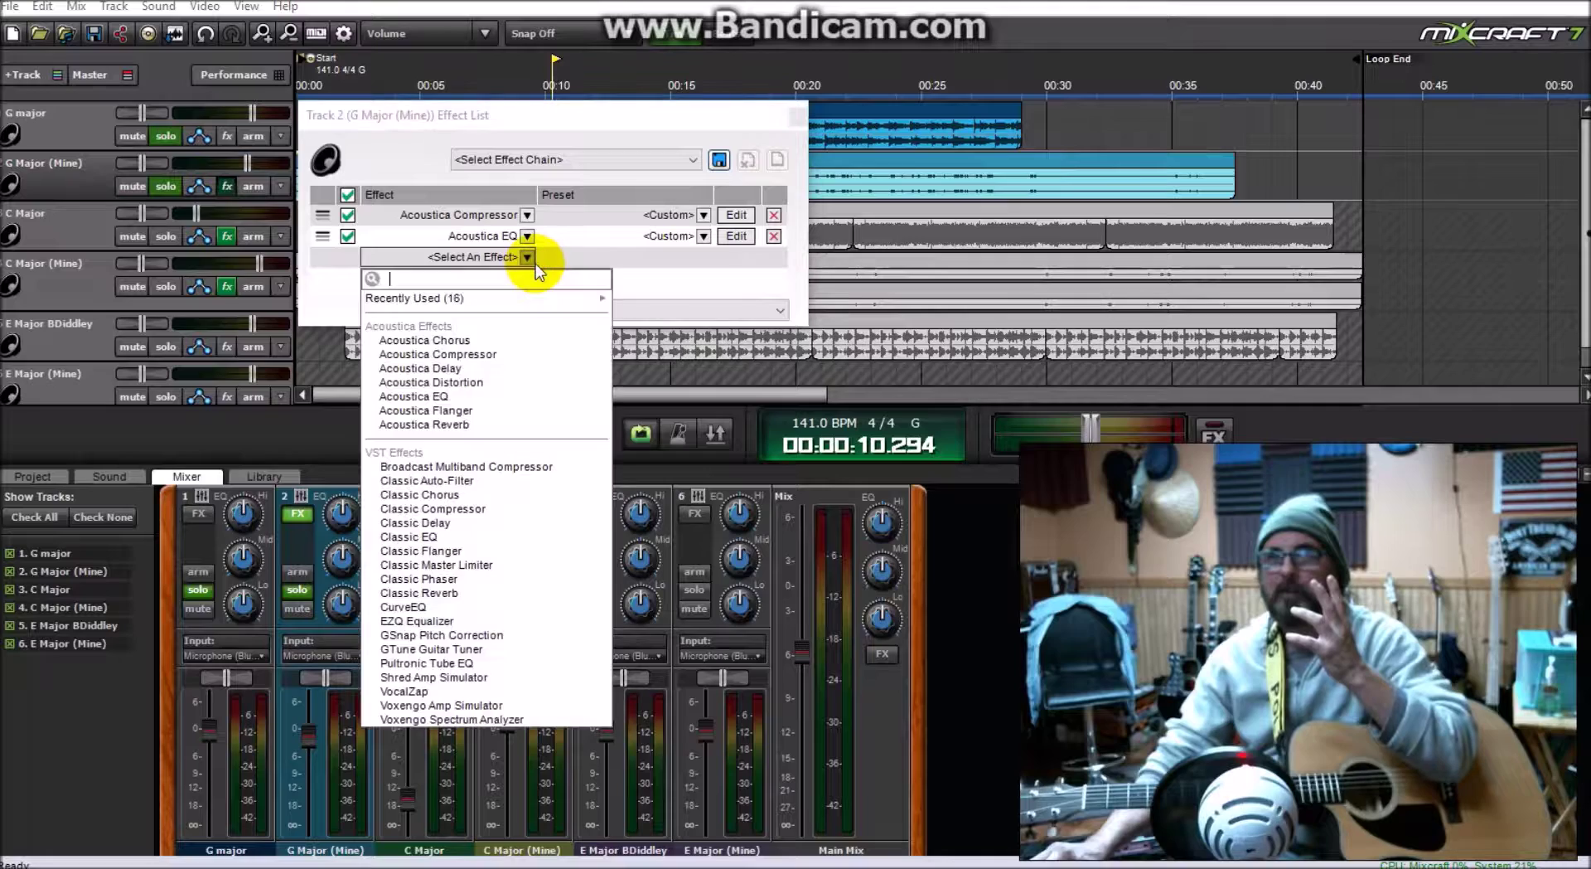
left_click(439, 468)
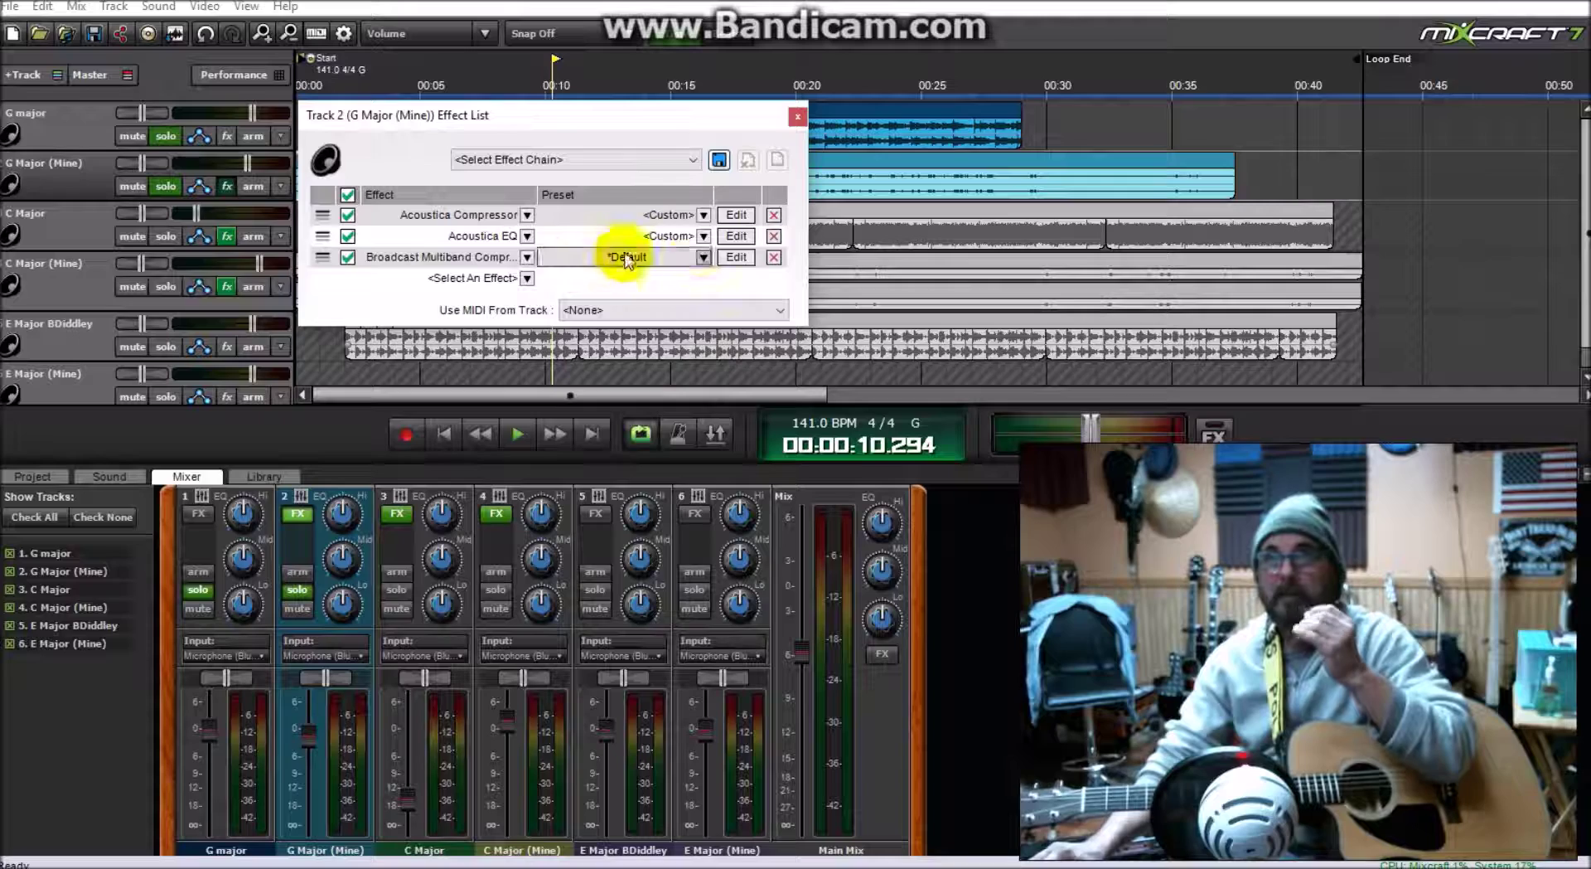
left_click(731, 259)
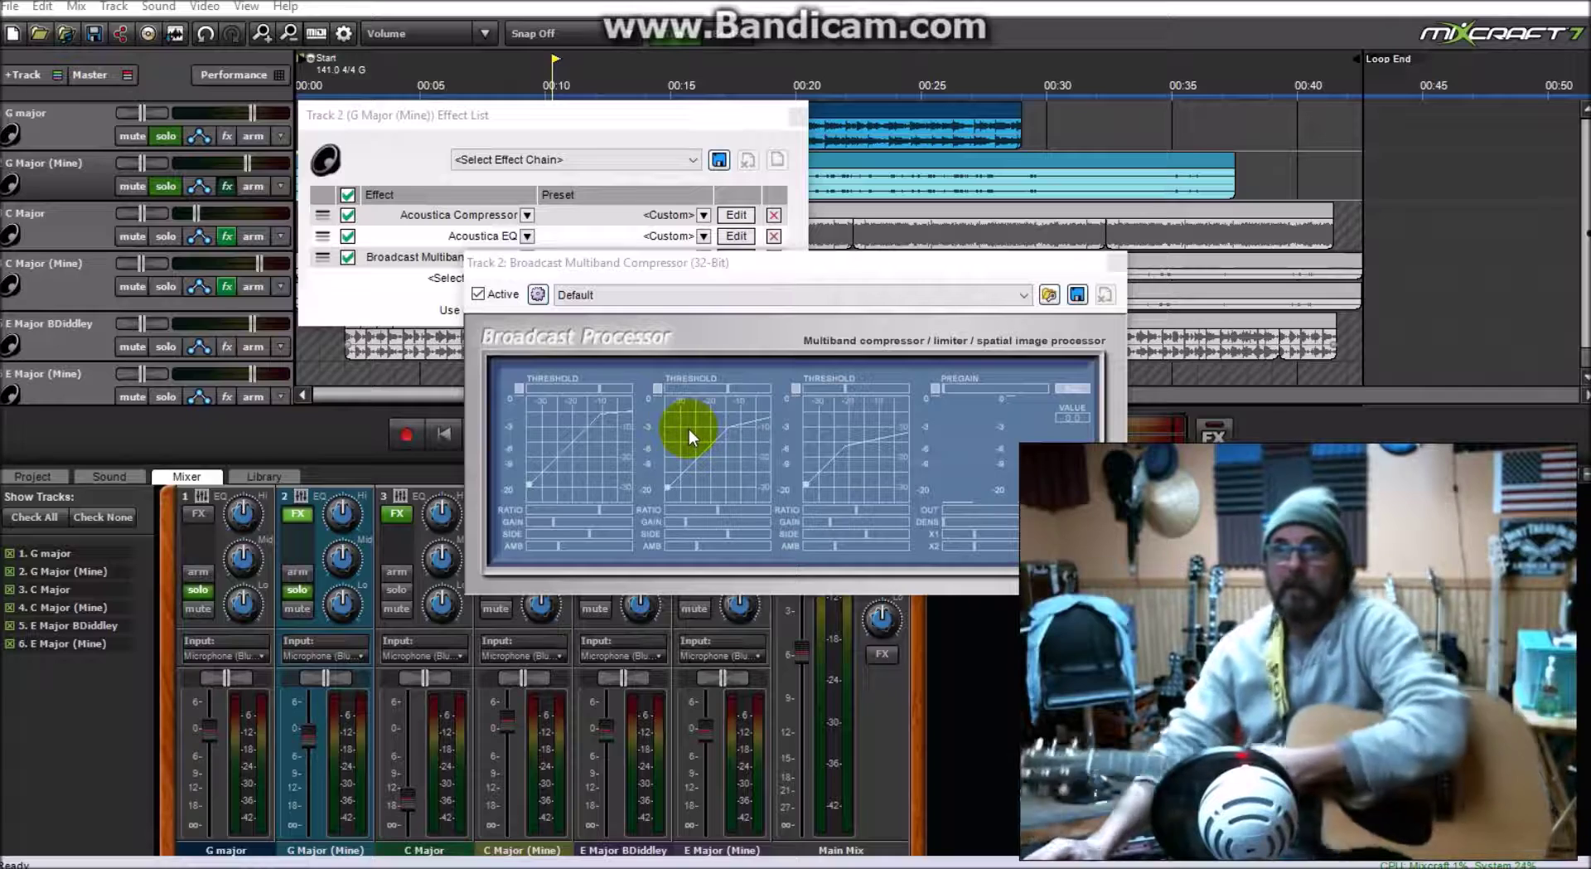
left_click(1116, 262)
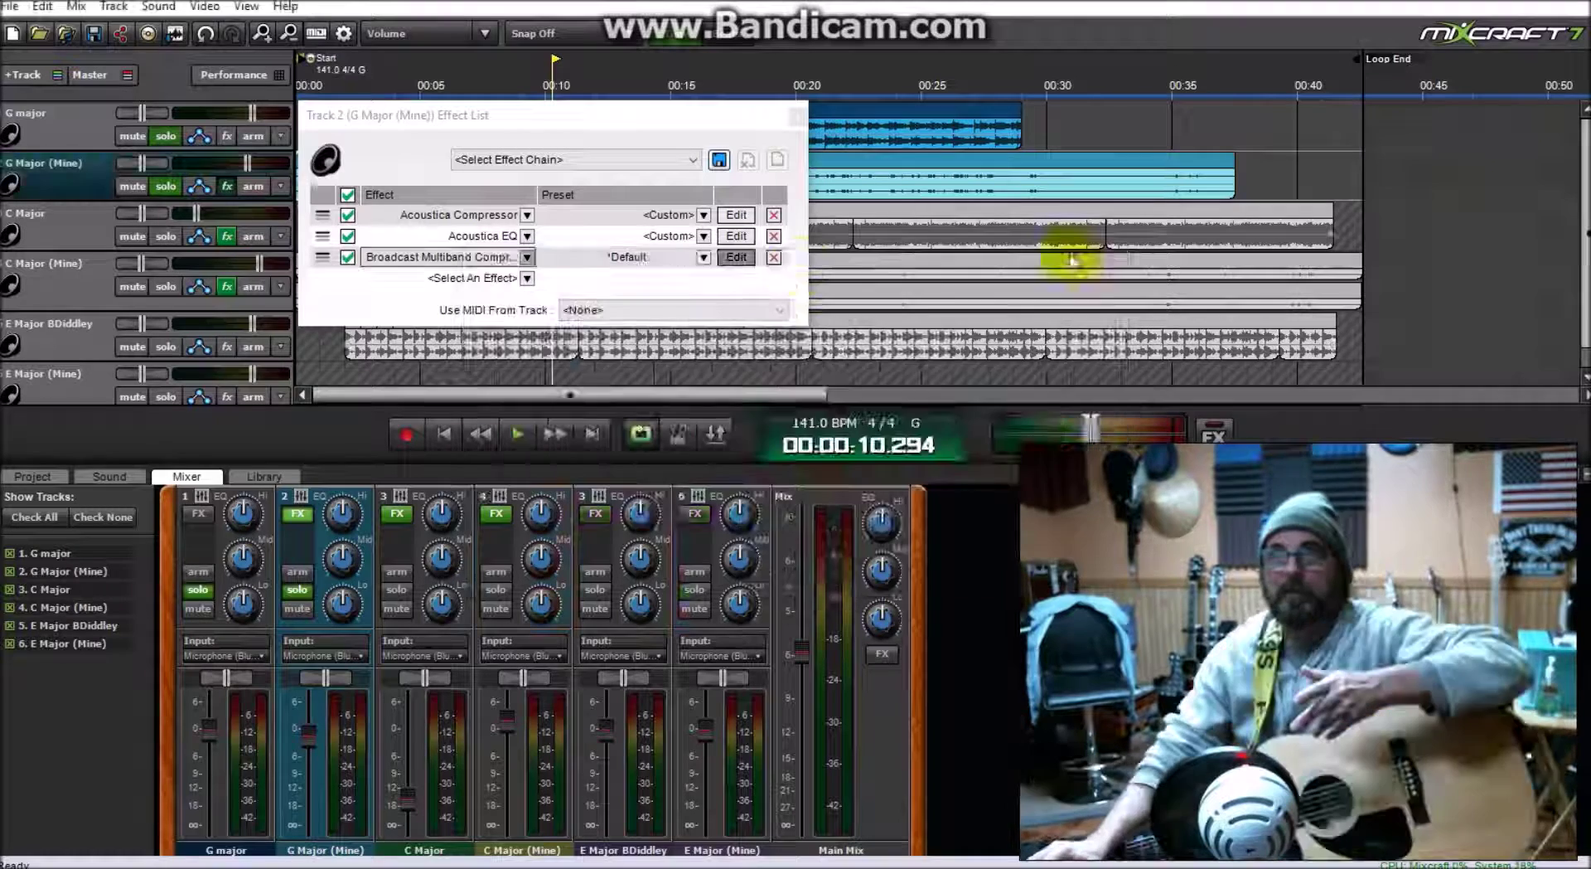
left_click(773, 257)
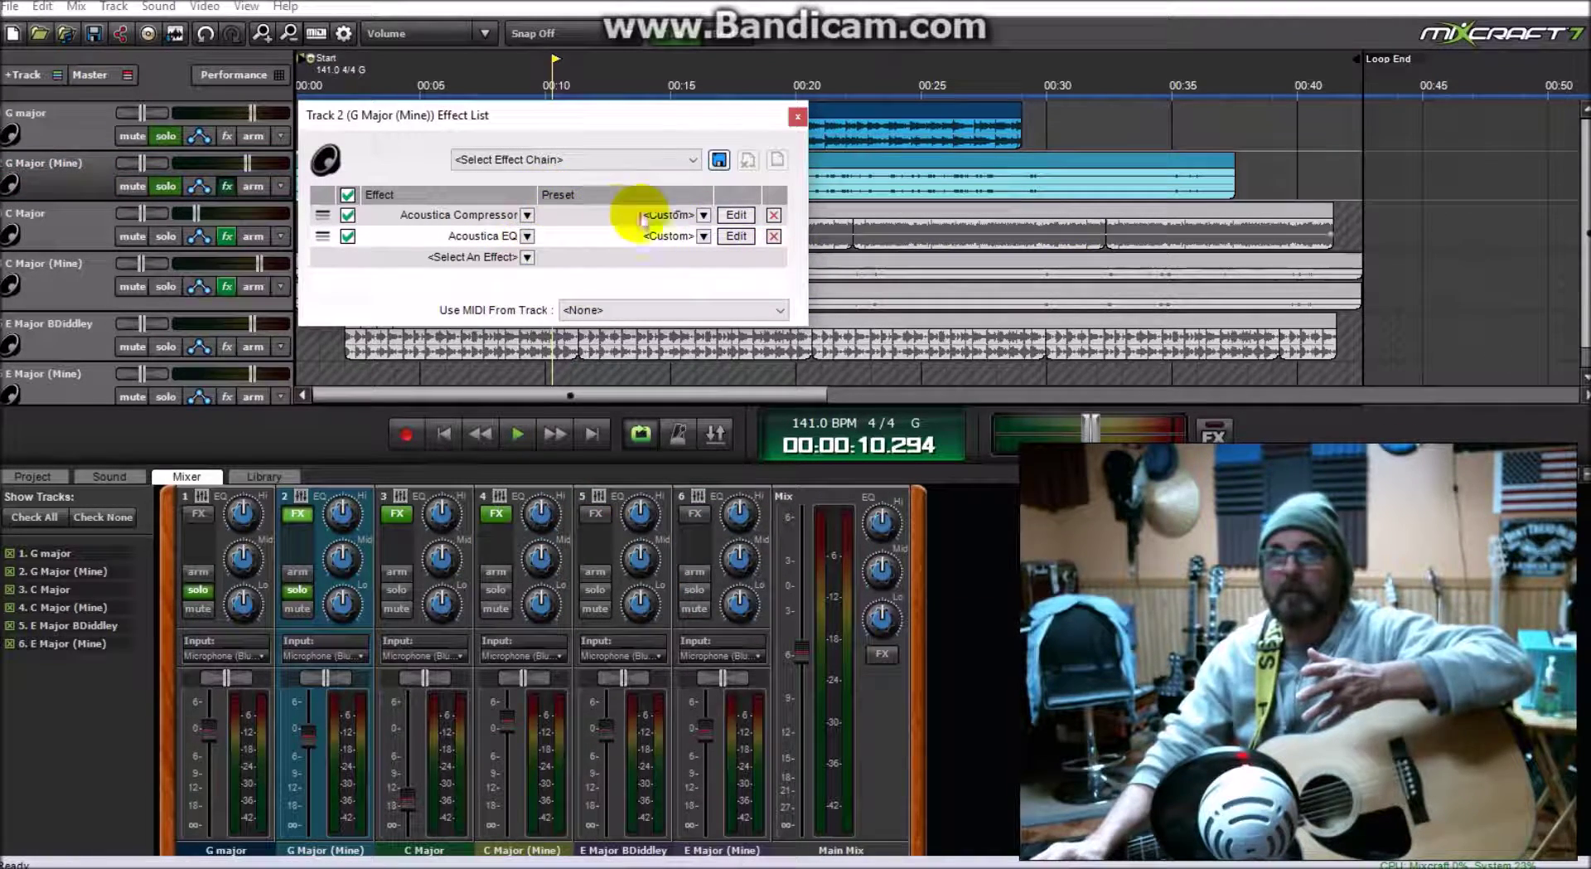
Step: Open the Acoustica Compressor's settings on G Major (Mine), and add the Broadcast Multiband Compressor with its settings open alongside
left_click(749, 216)
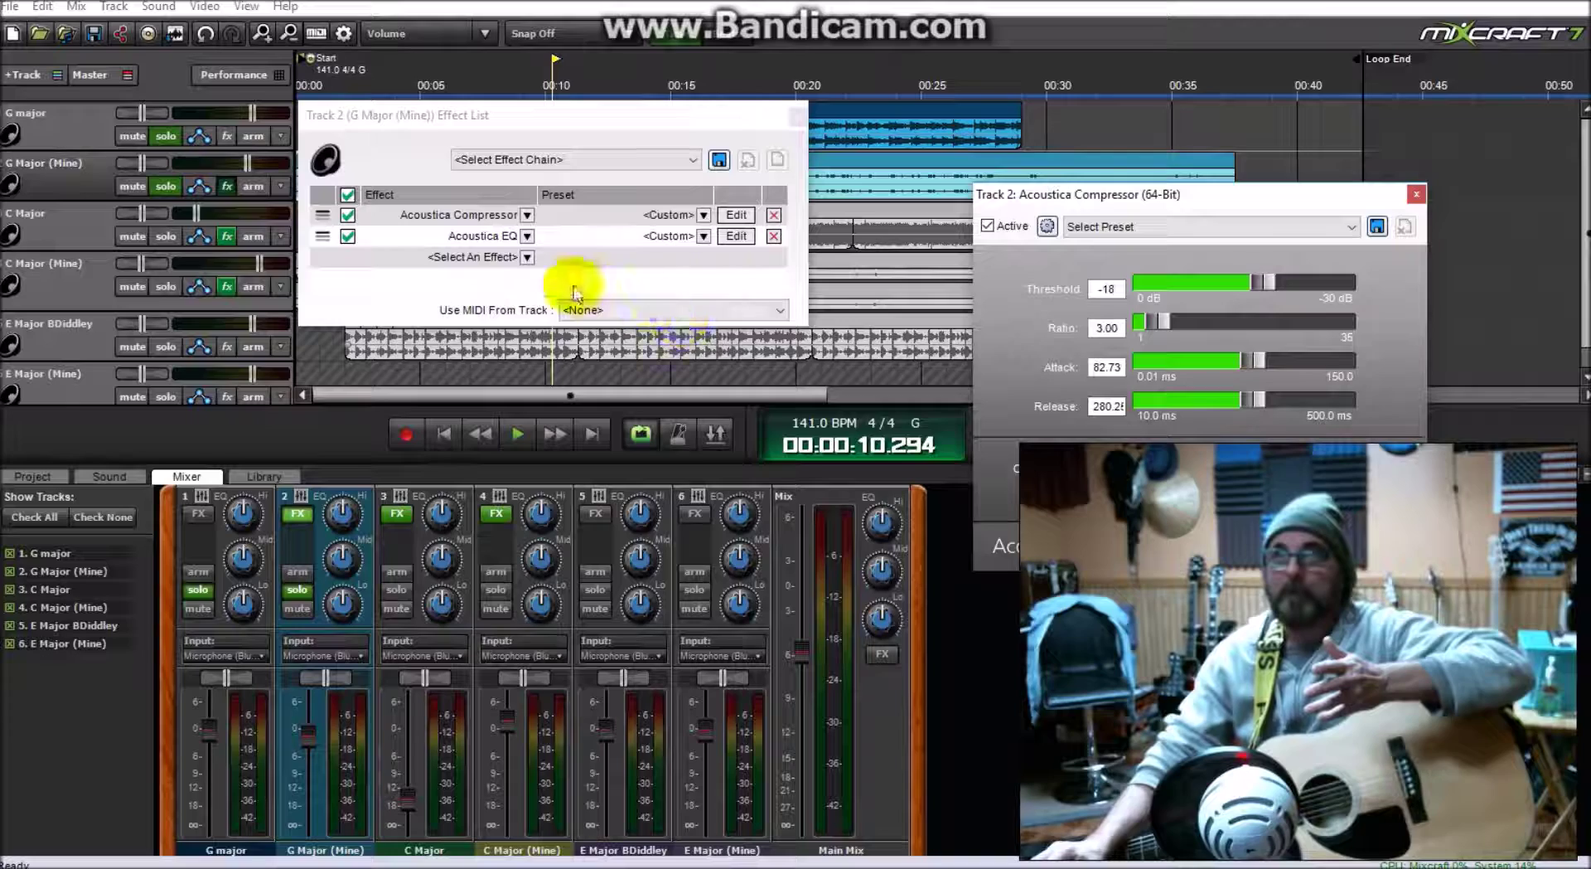
left_click(526, 258)
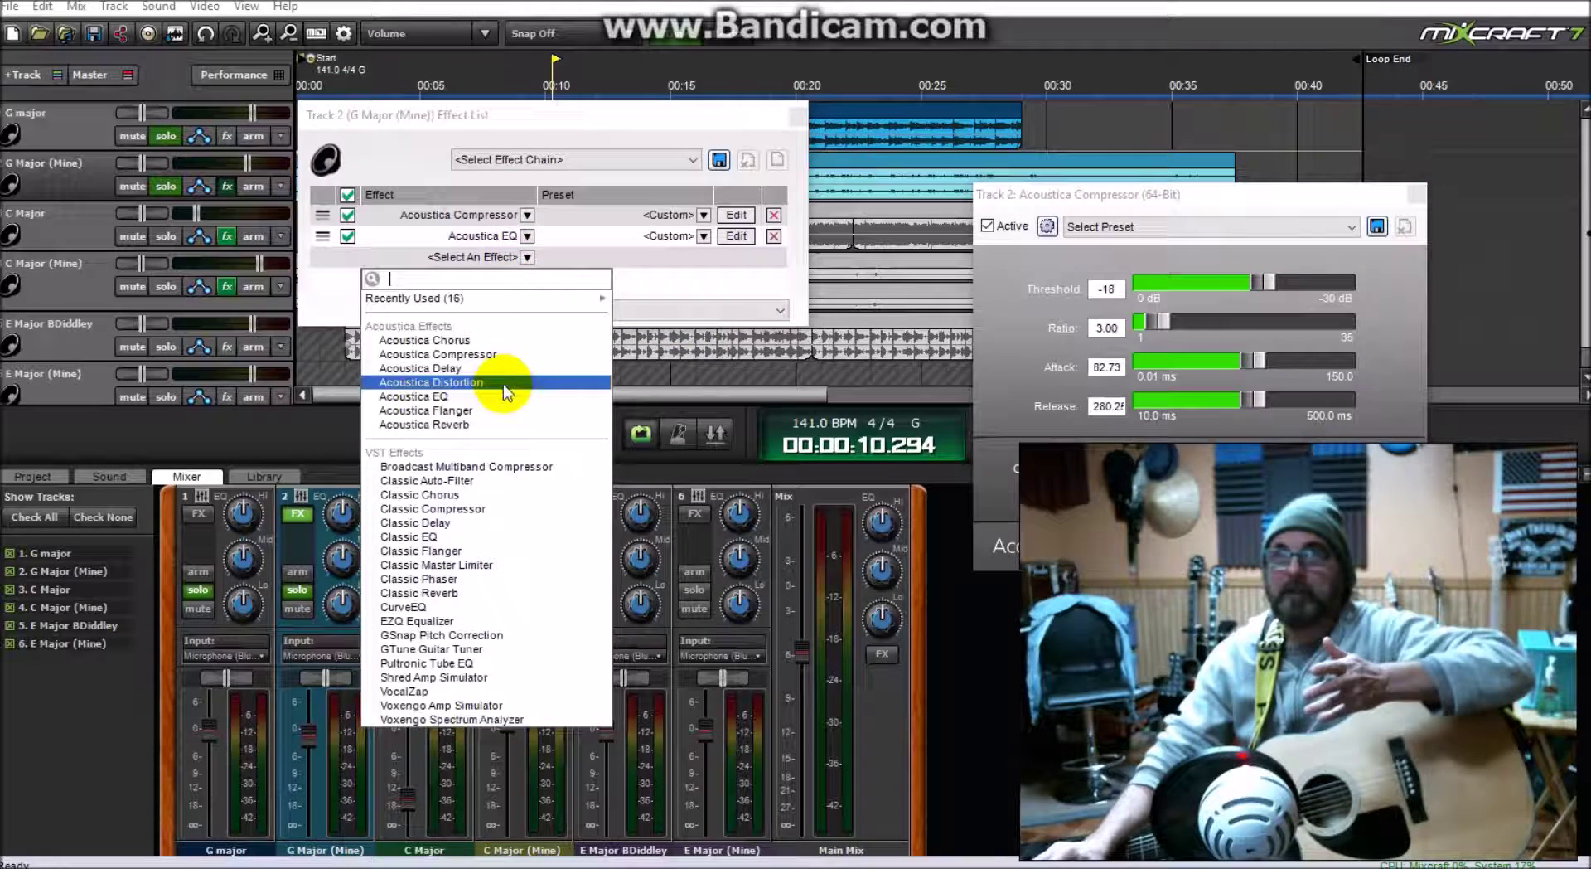
left_click(478, 467)
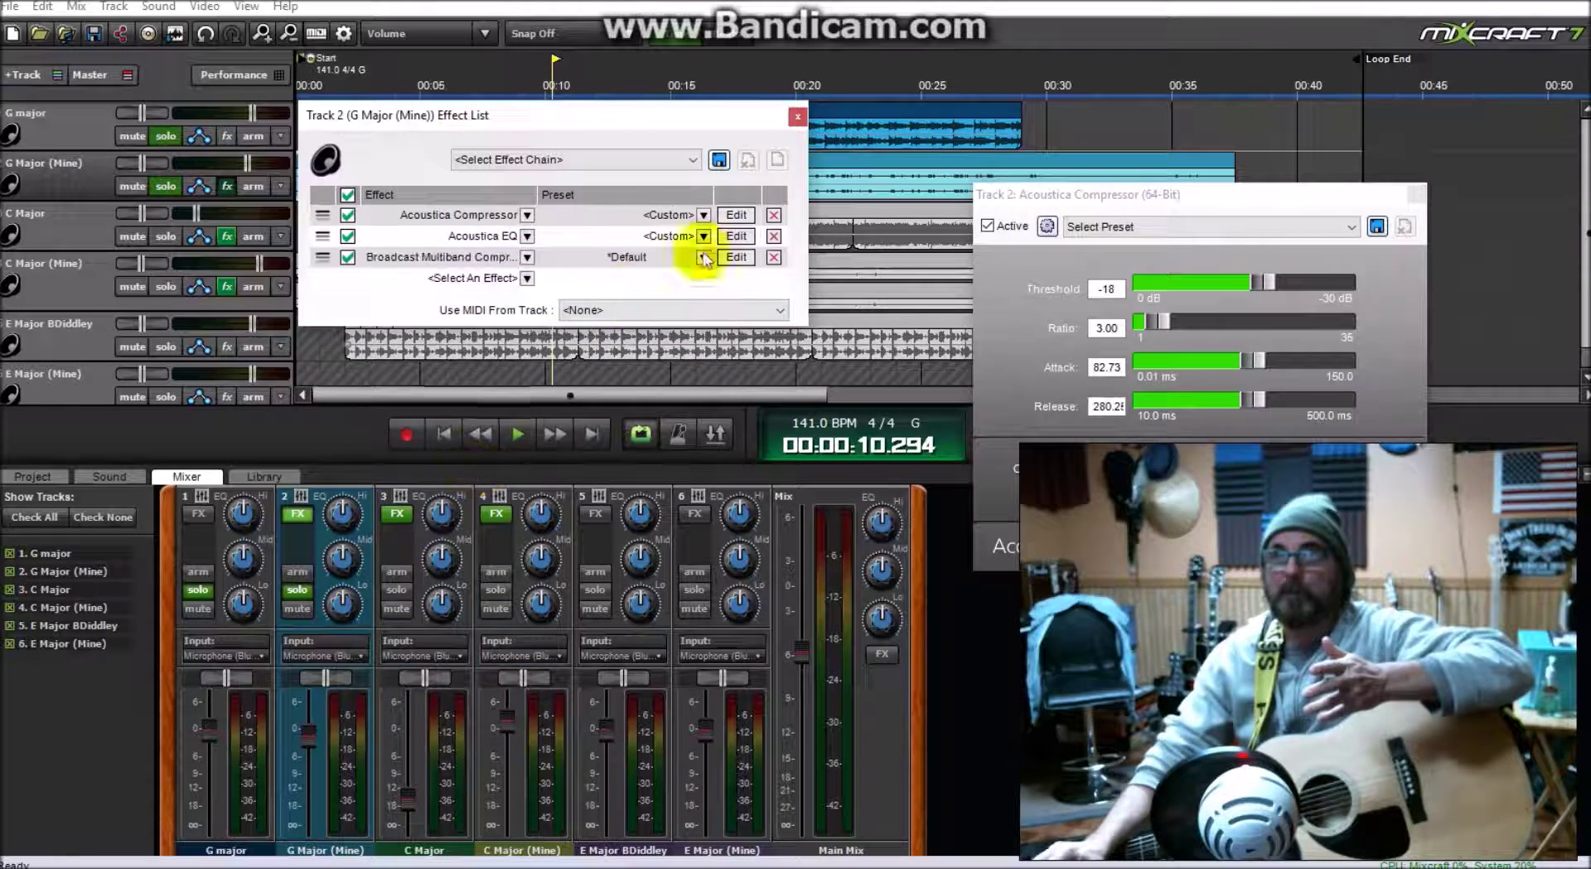
left_click(736, 257)
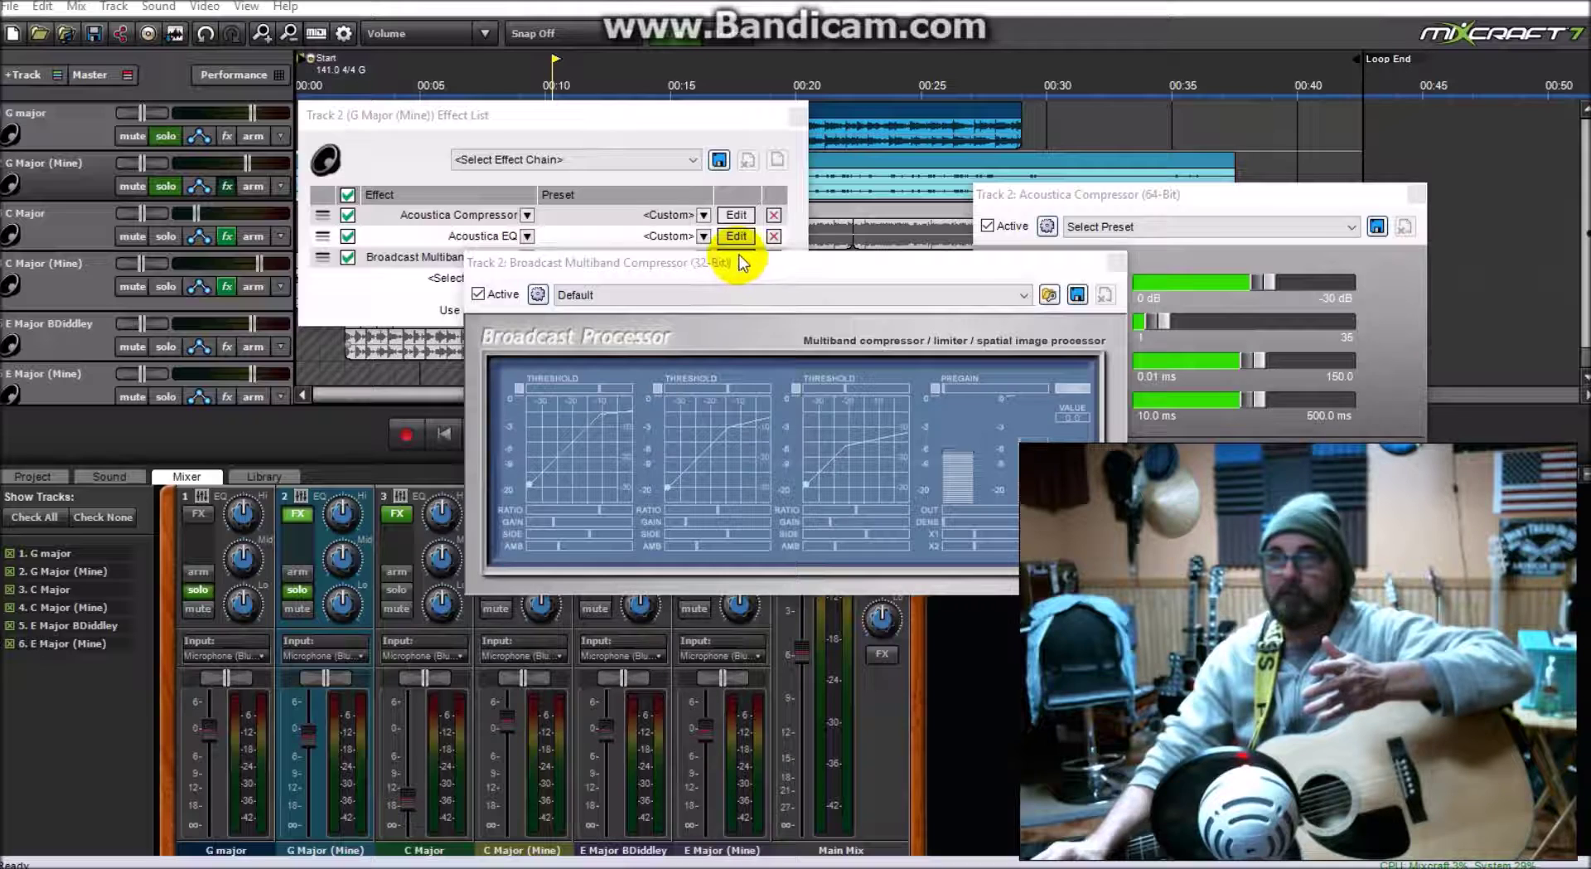
Step: Add the Classic Compressor to G Major (Mine) and arrange its settings window beside the Broadcast Multiband Compressor for comparison
left_click(588, 145)
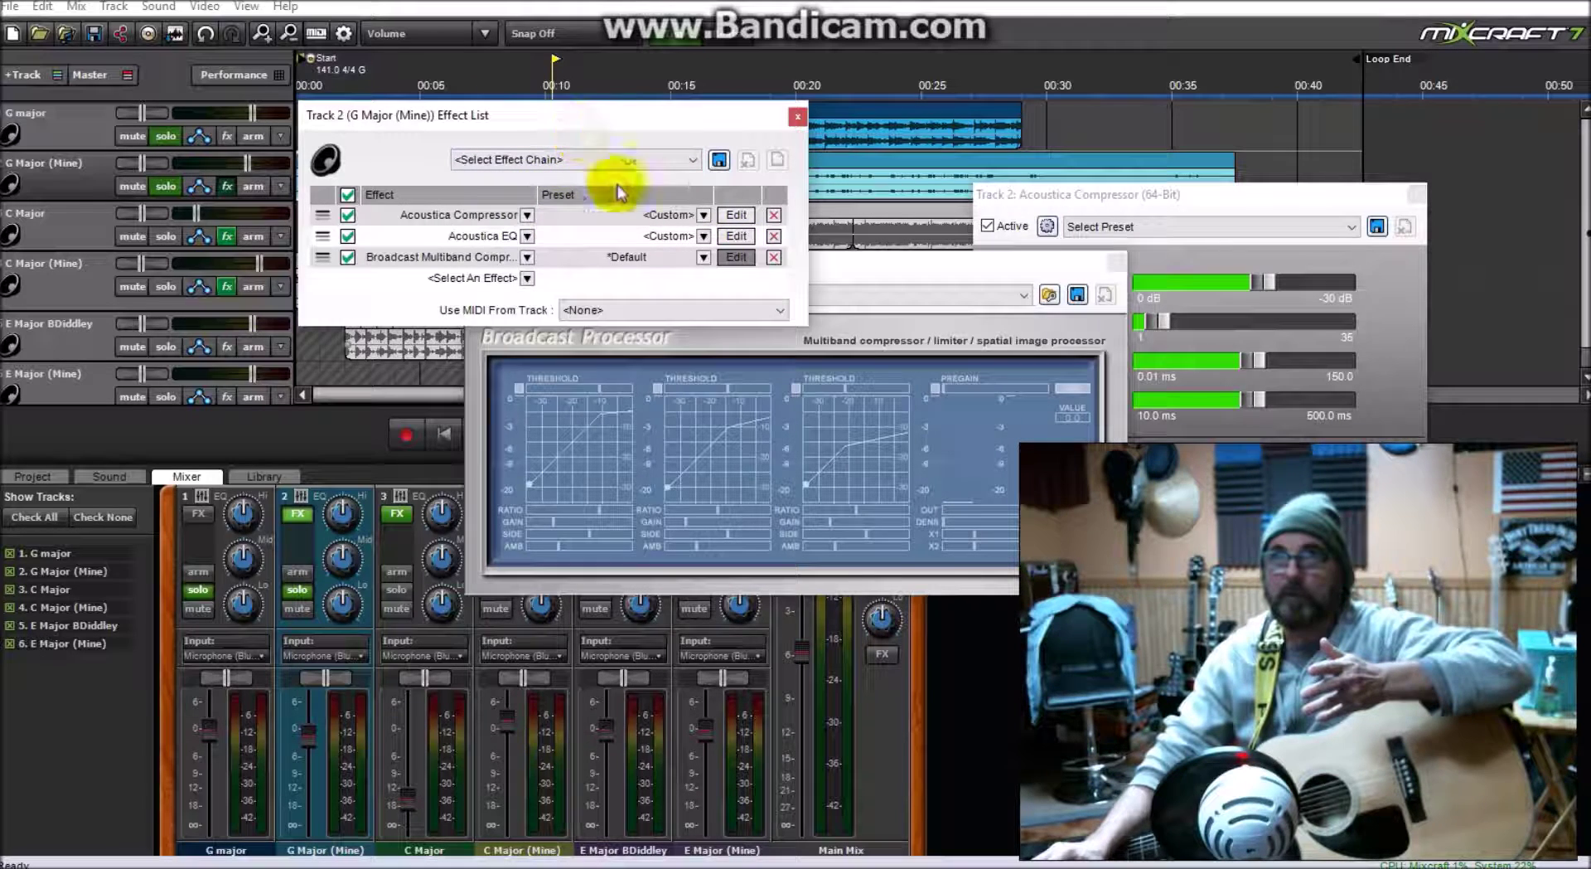
left_click(527, 278)
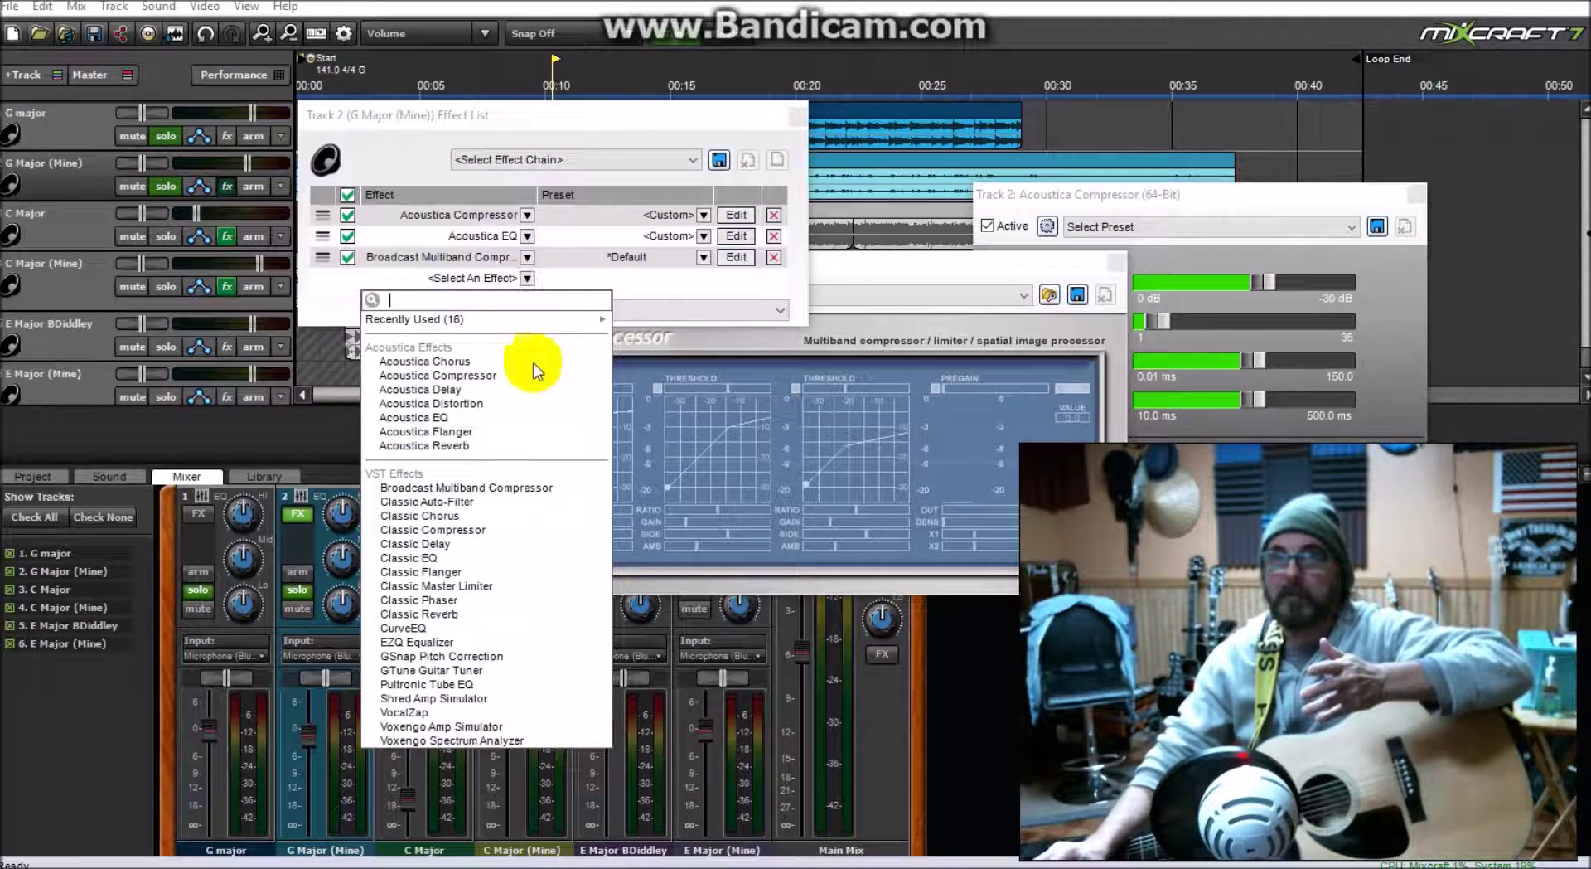
left_click(440, 530)
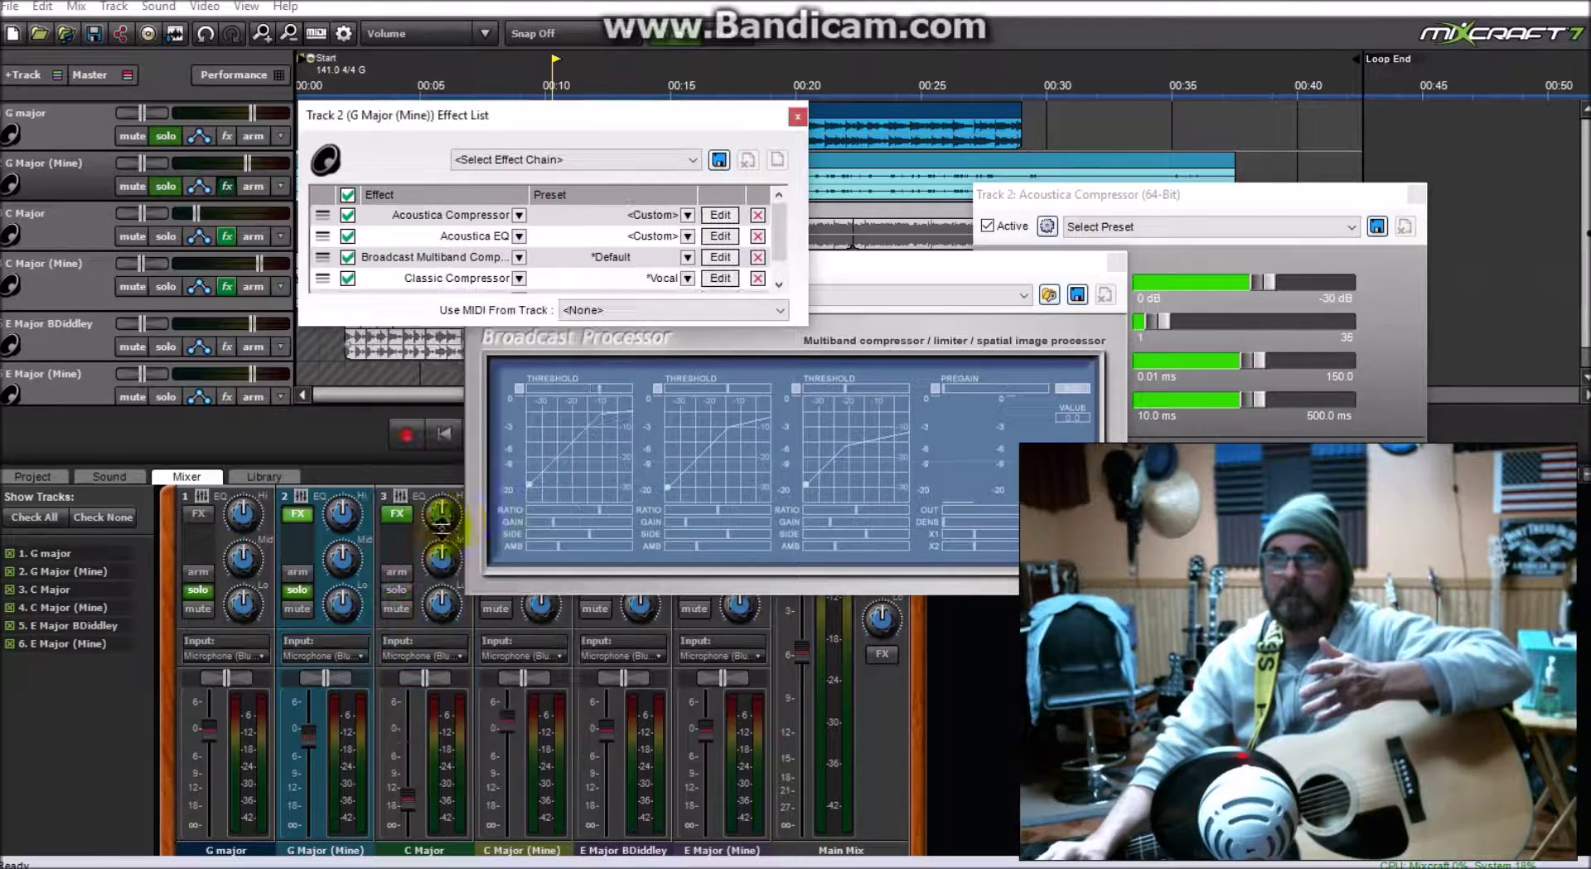
left_click(723, 280)
left_click_drag(827, 351, 338, 456)
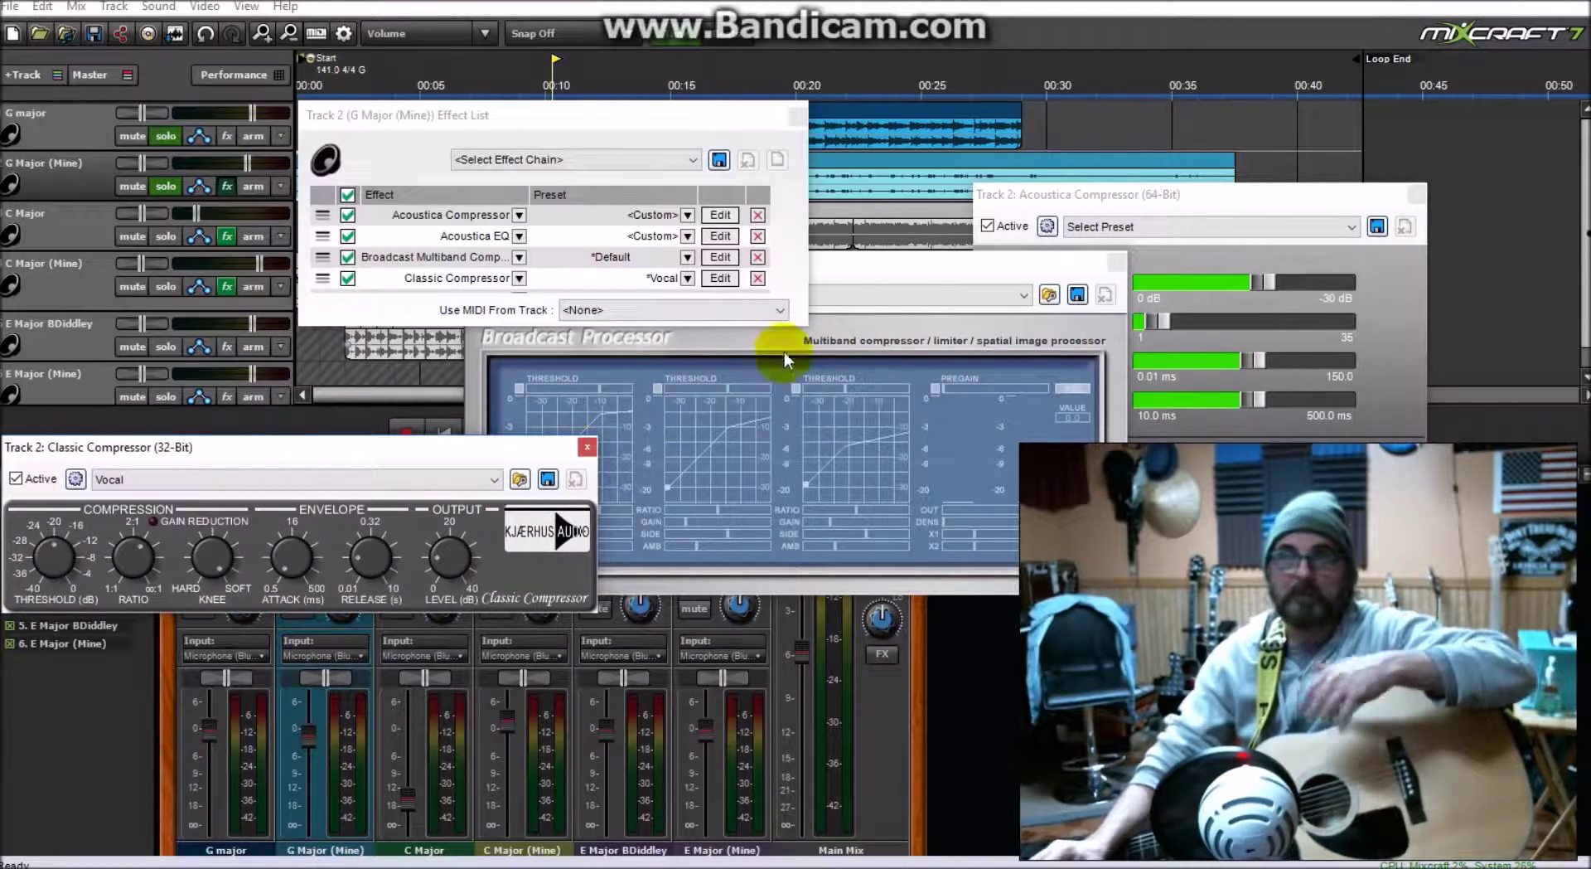
left_click(905, 277)
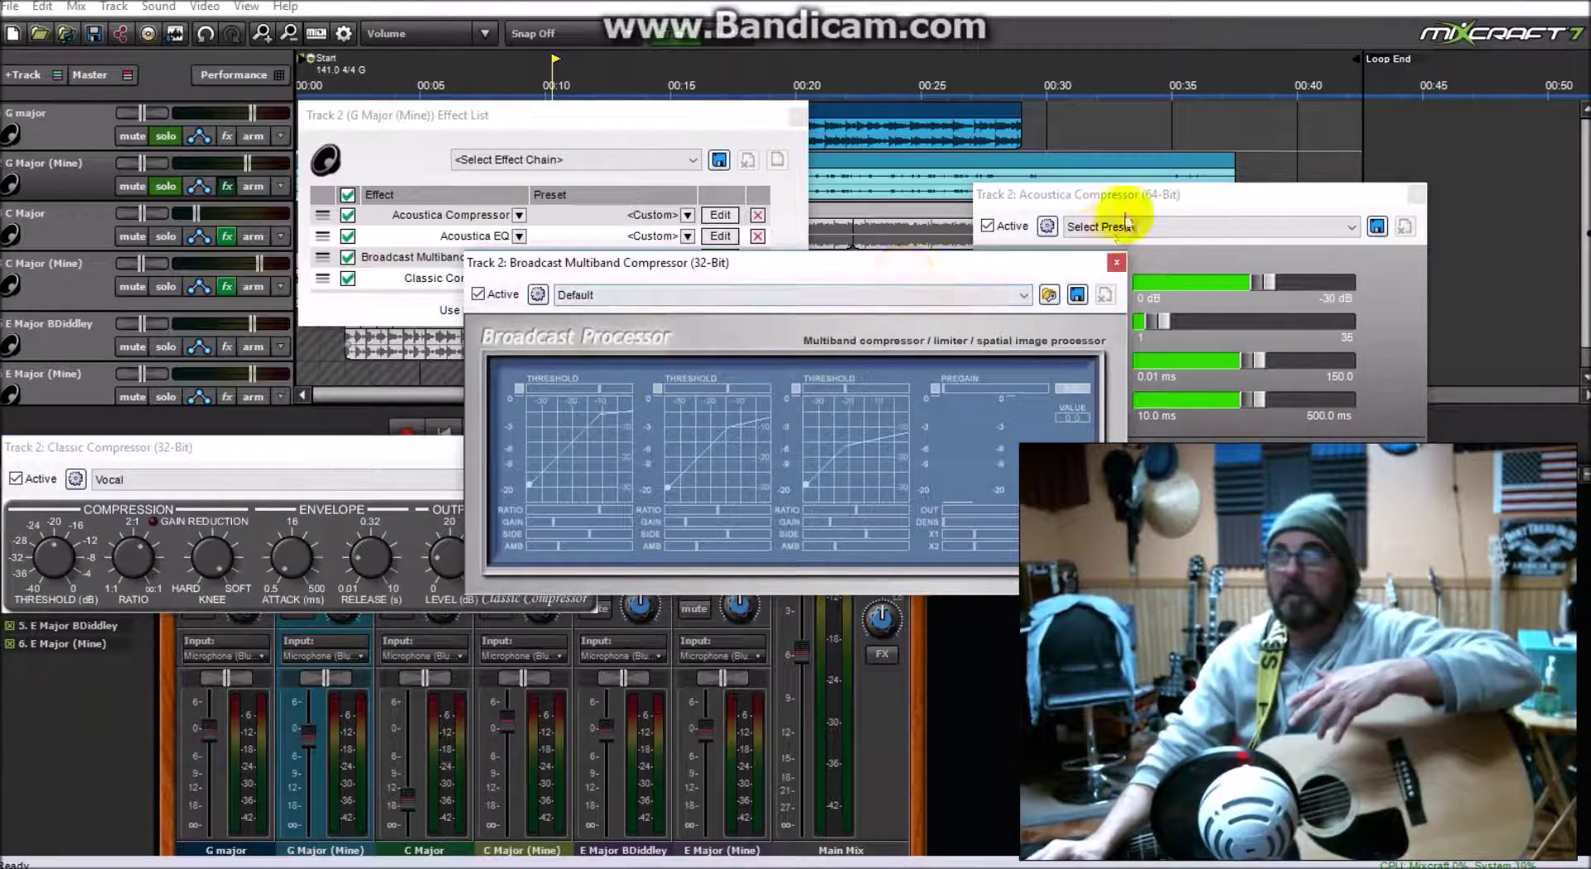
Step: Compare the three open compressor windows for G Major (Mine), and close the Classic Compressor and Acoustica Compressor settings
left_click(1202, 201)
left_click(373, 460)
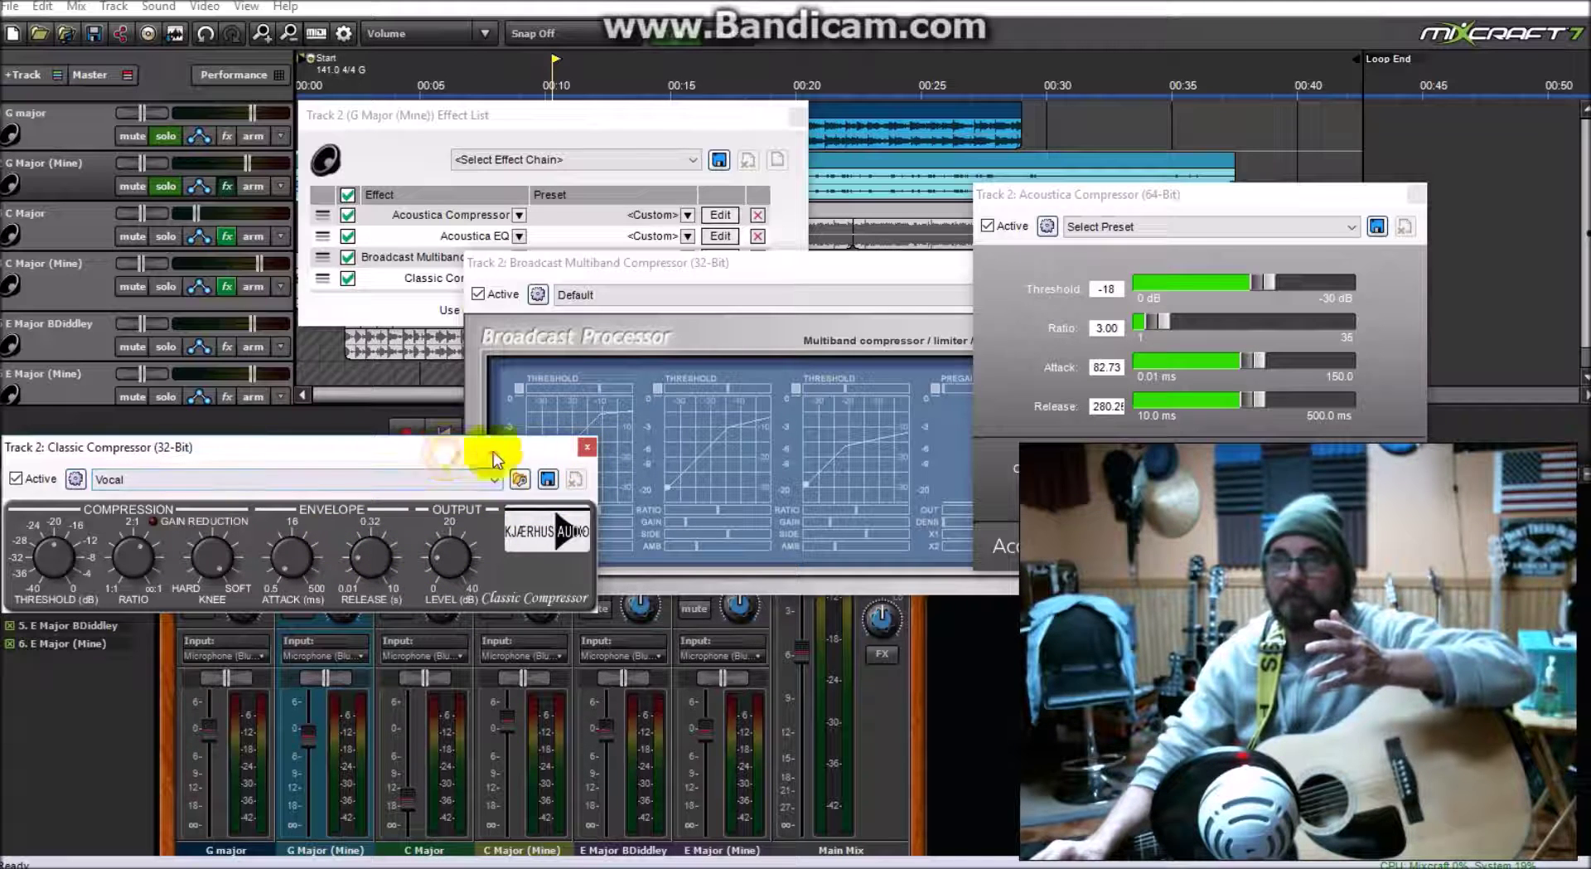
left_click(586, 448)
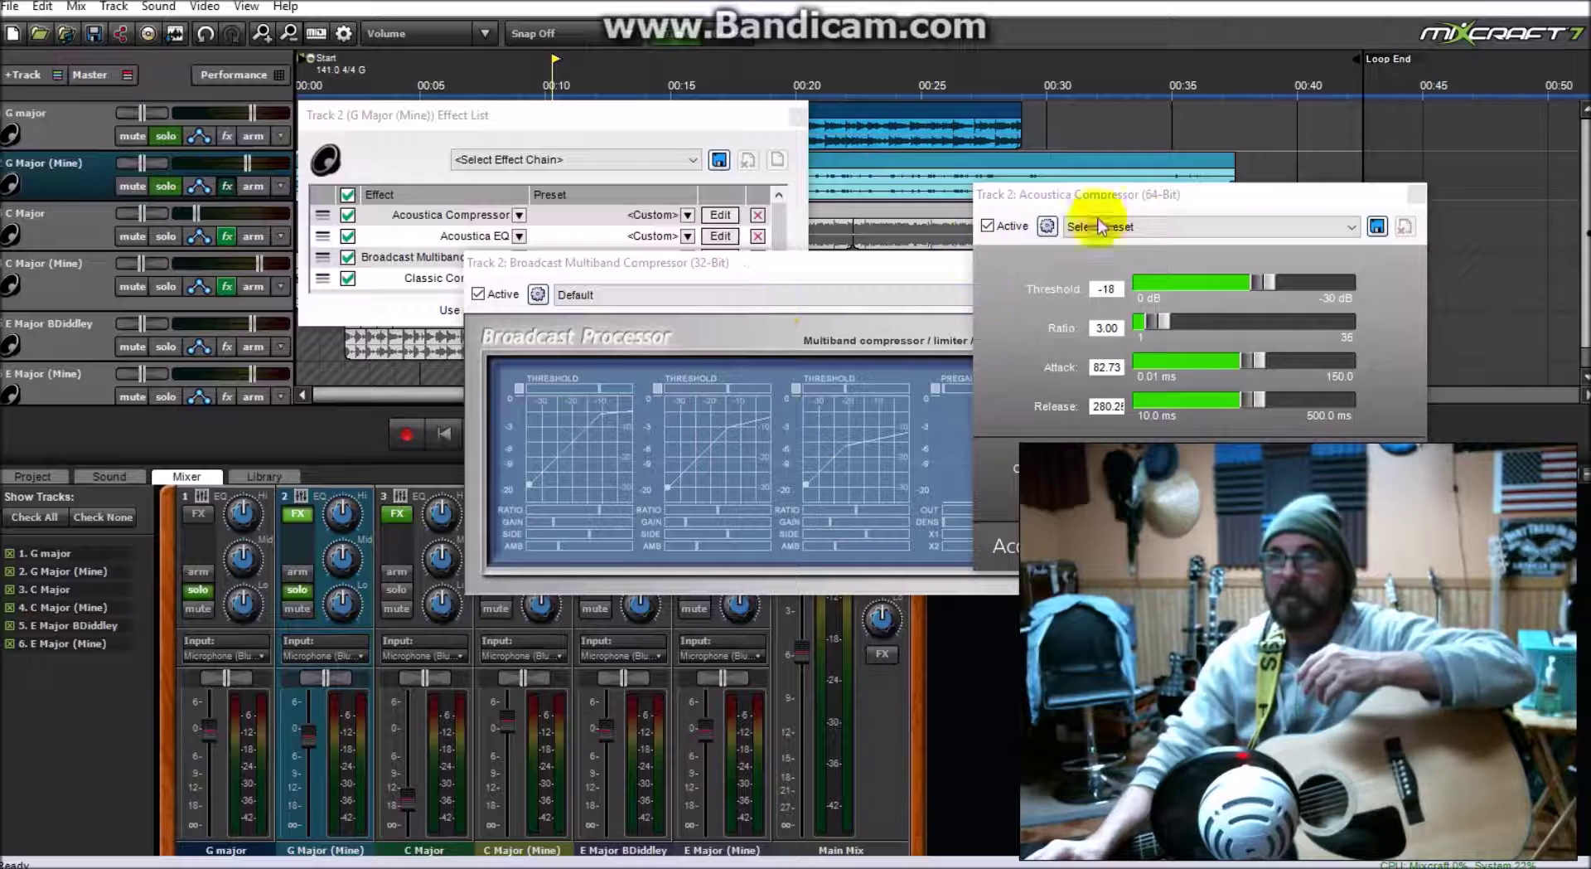
left_click(1169, 196)
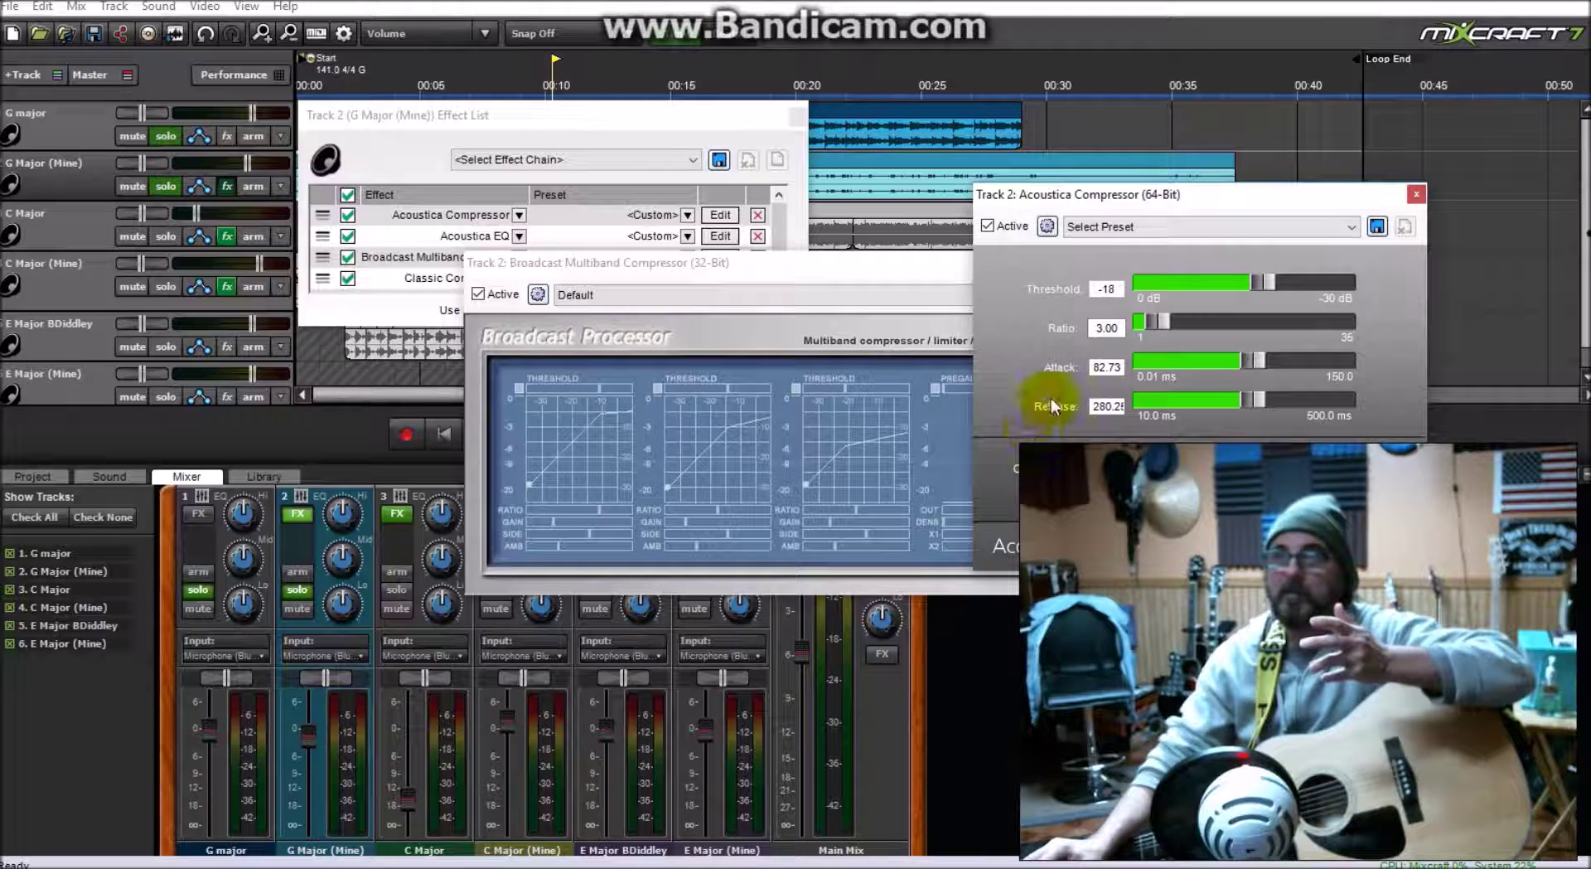
left_click(1415, 196)
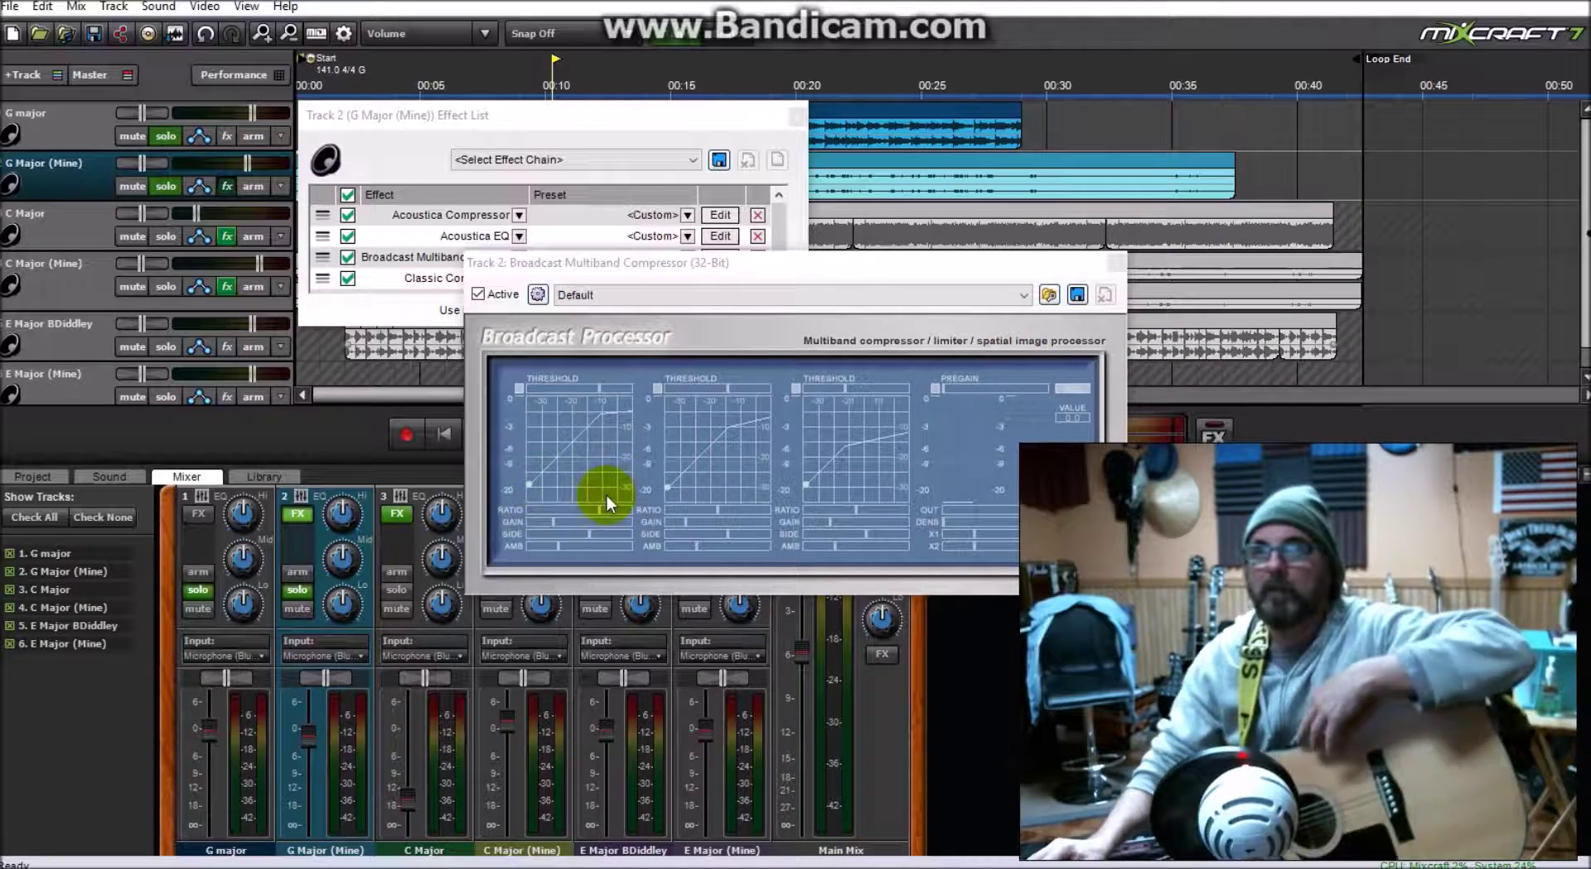
Step: Raise the first band's ratio in the Broadcast Multiband Compressor, and remove it and the Classic Compressor from G Major (Mine)
left_click(579, 514)
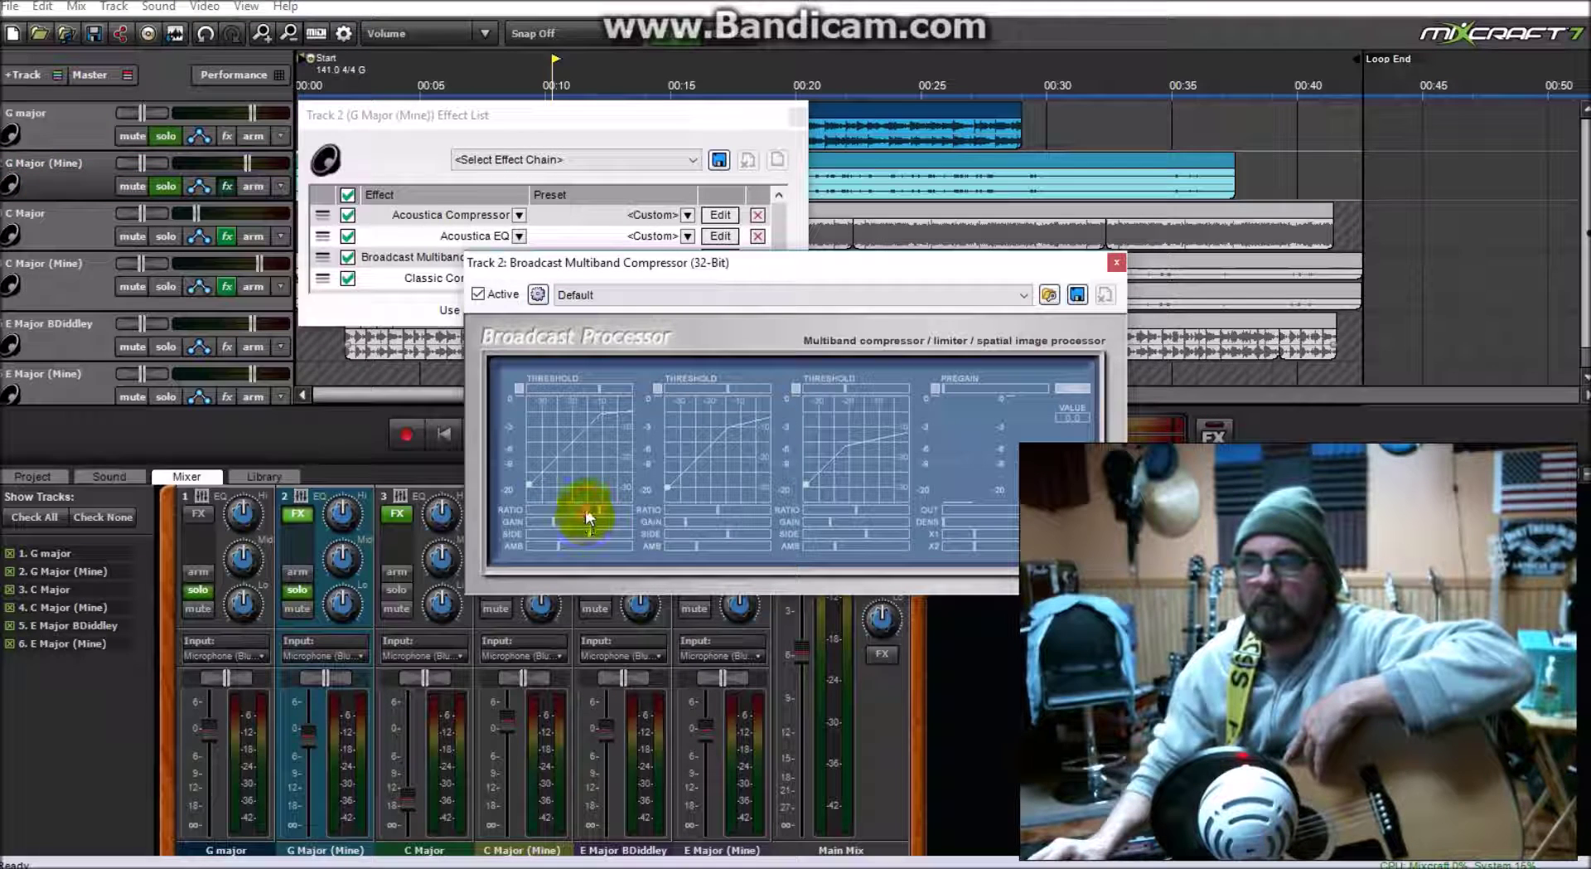
left_click_drag(589, 508, 605, 517)
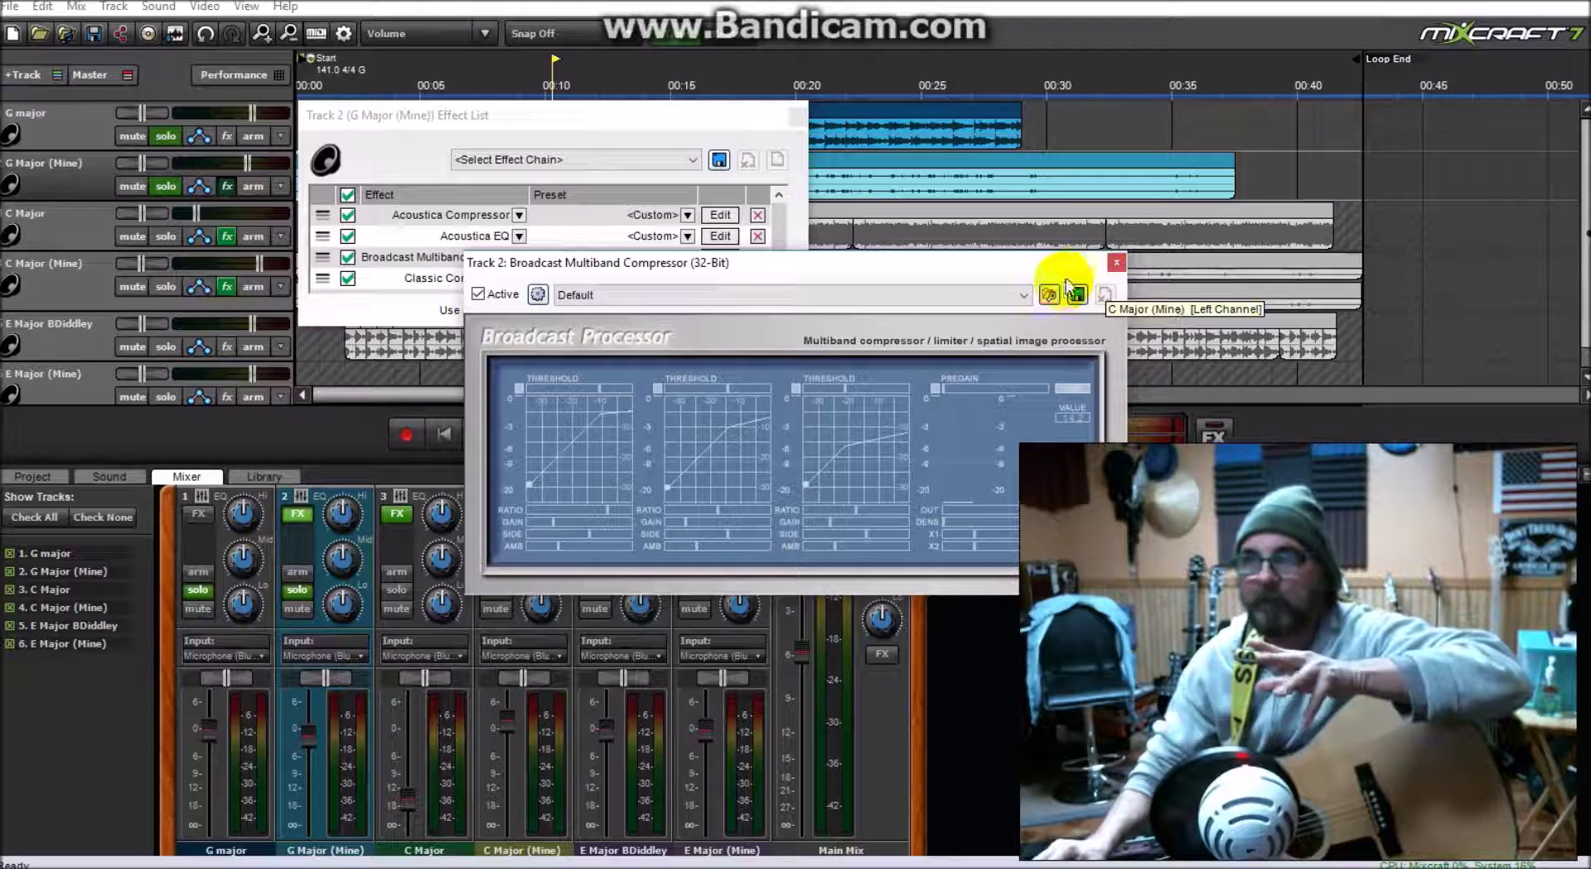
left_click(1116, 268)
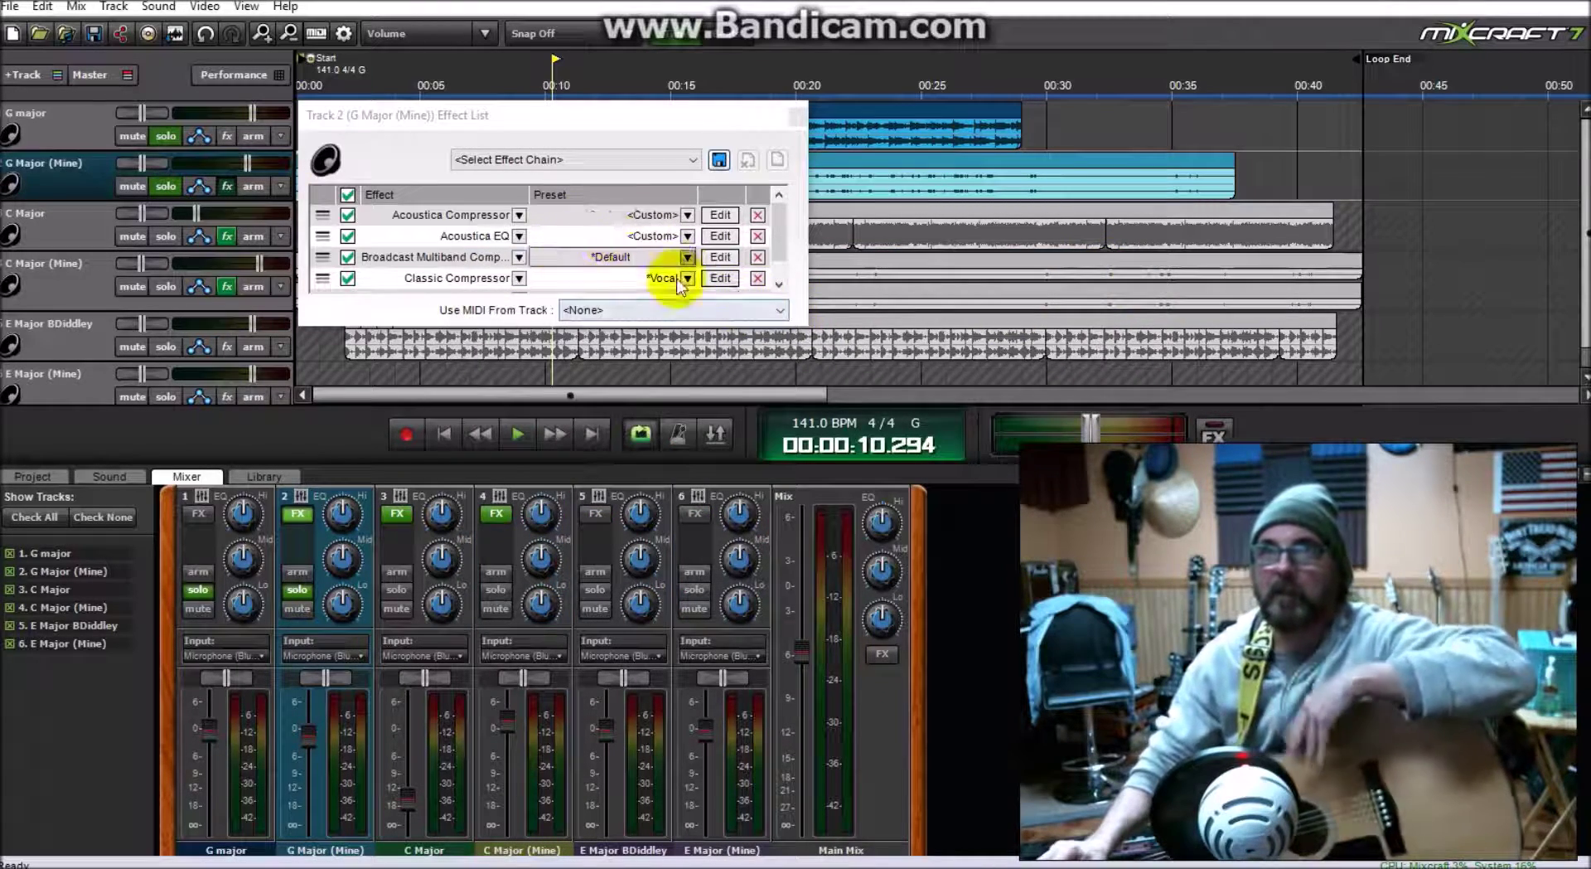
left_click(758, 258)
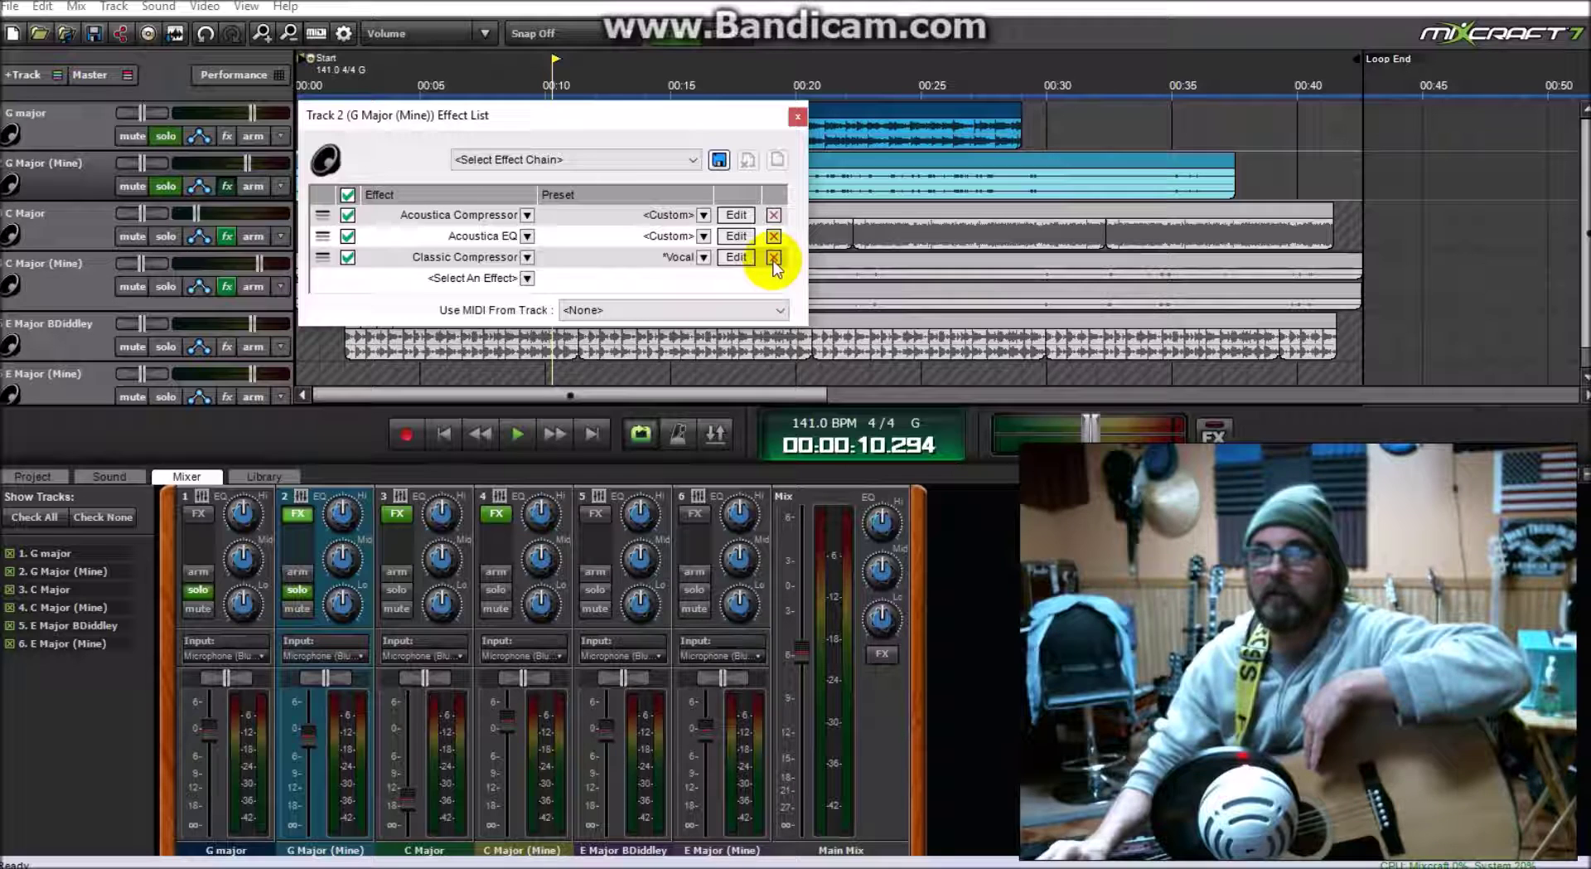
left_click(773, 258)
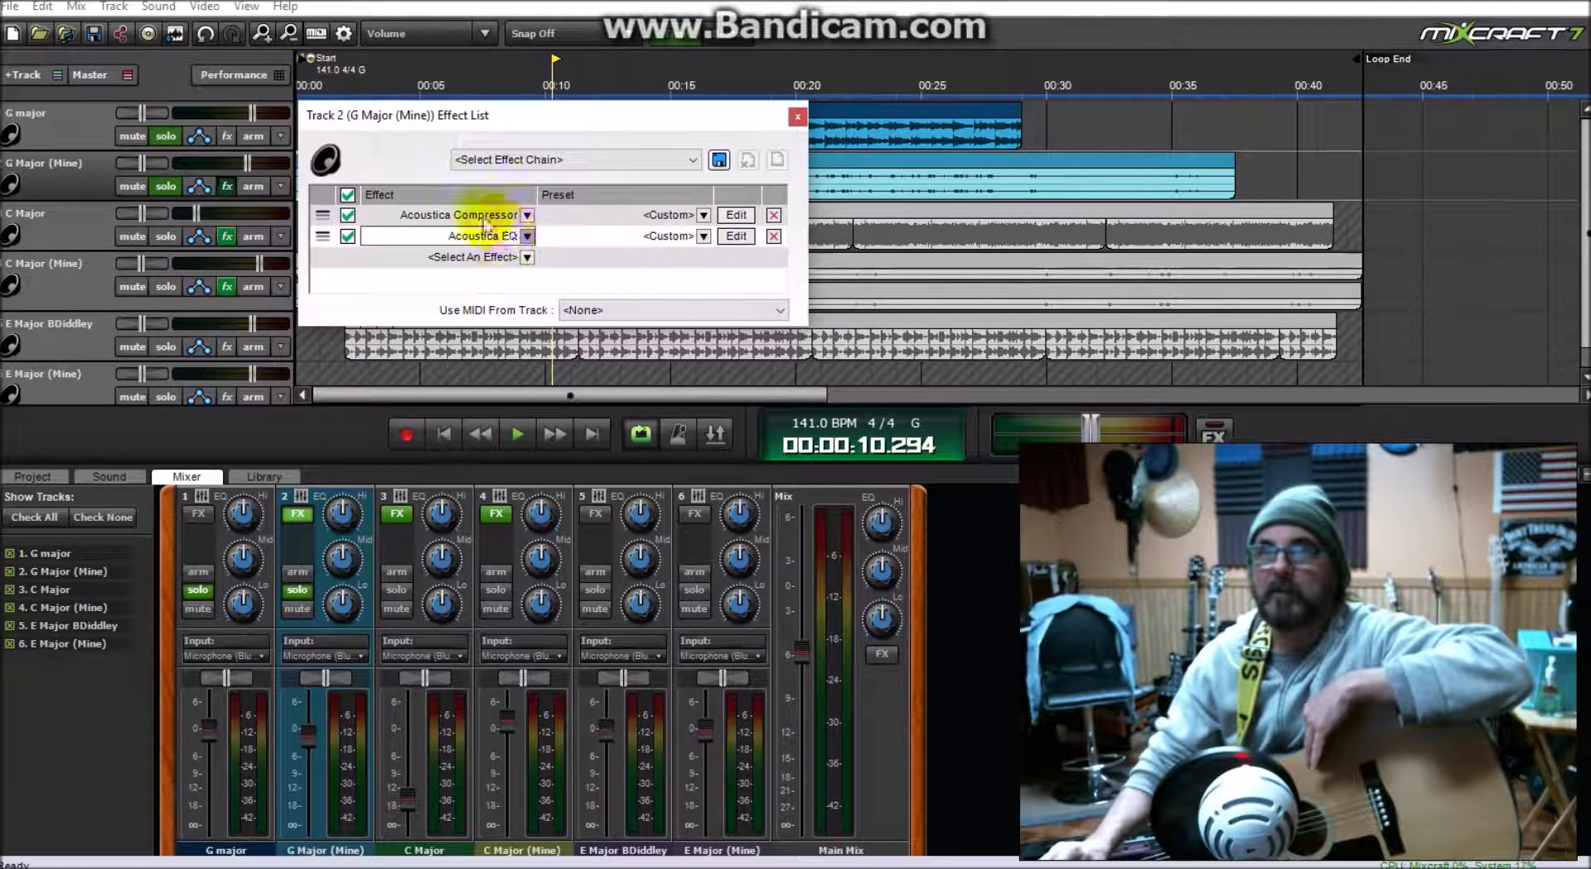
Step: View the Acoustica EQ's settings on G Major (Mine), and add the Classic EQ and view its settings
left_click(737, 236)
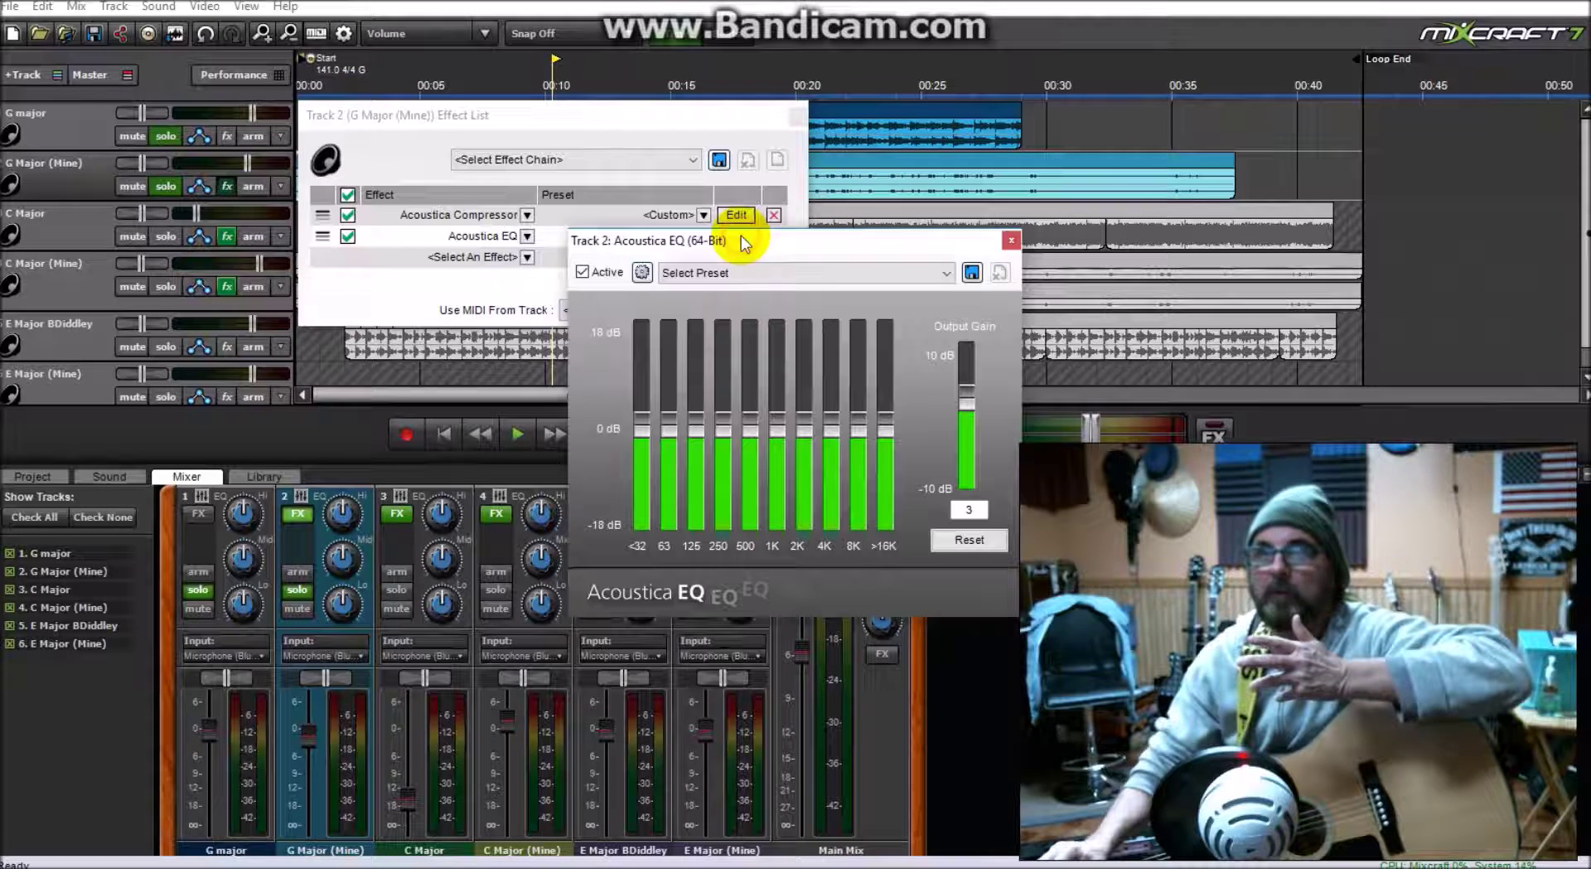
left_click(1011, 240)
left_click(527, 257)
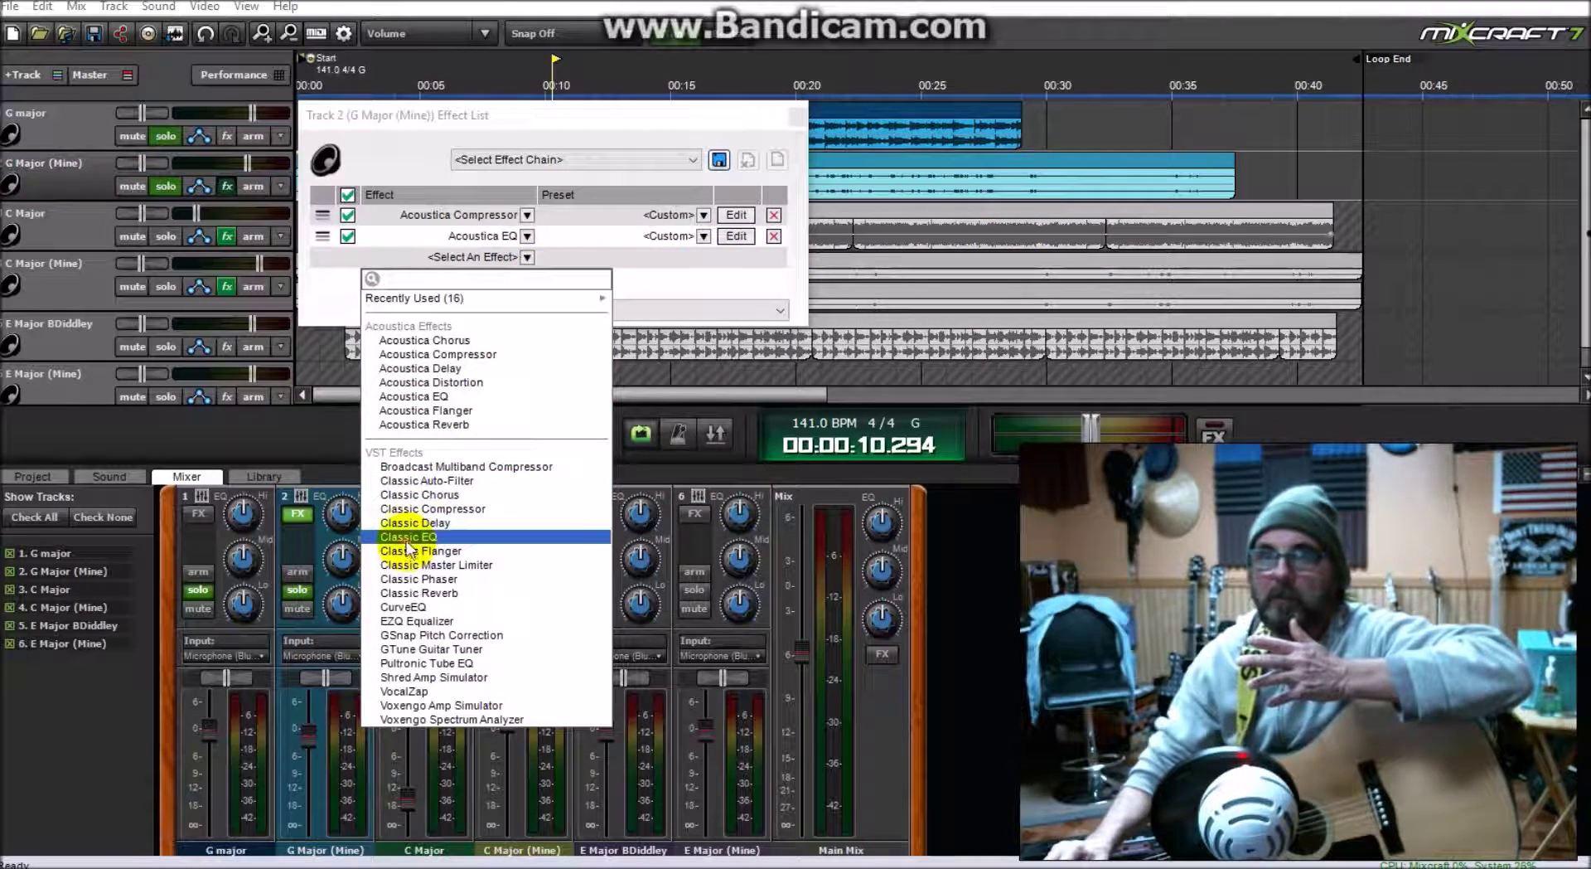
left_click(407, 539)
left_click(736, 255)
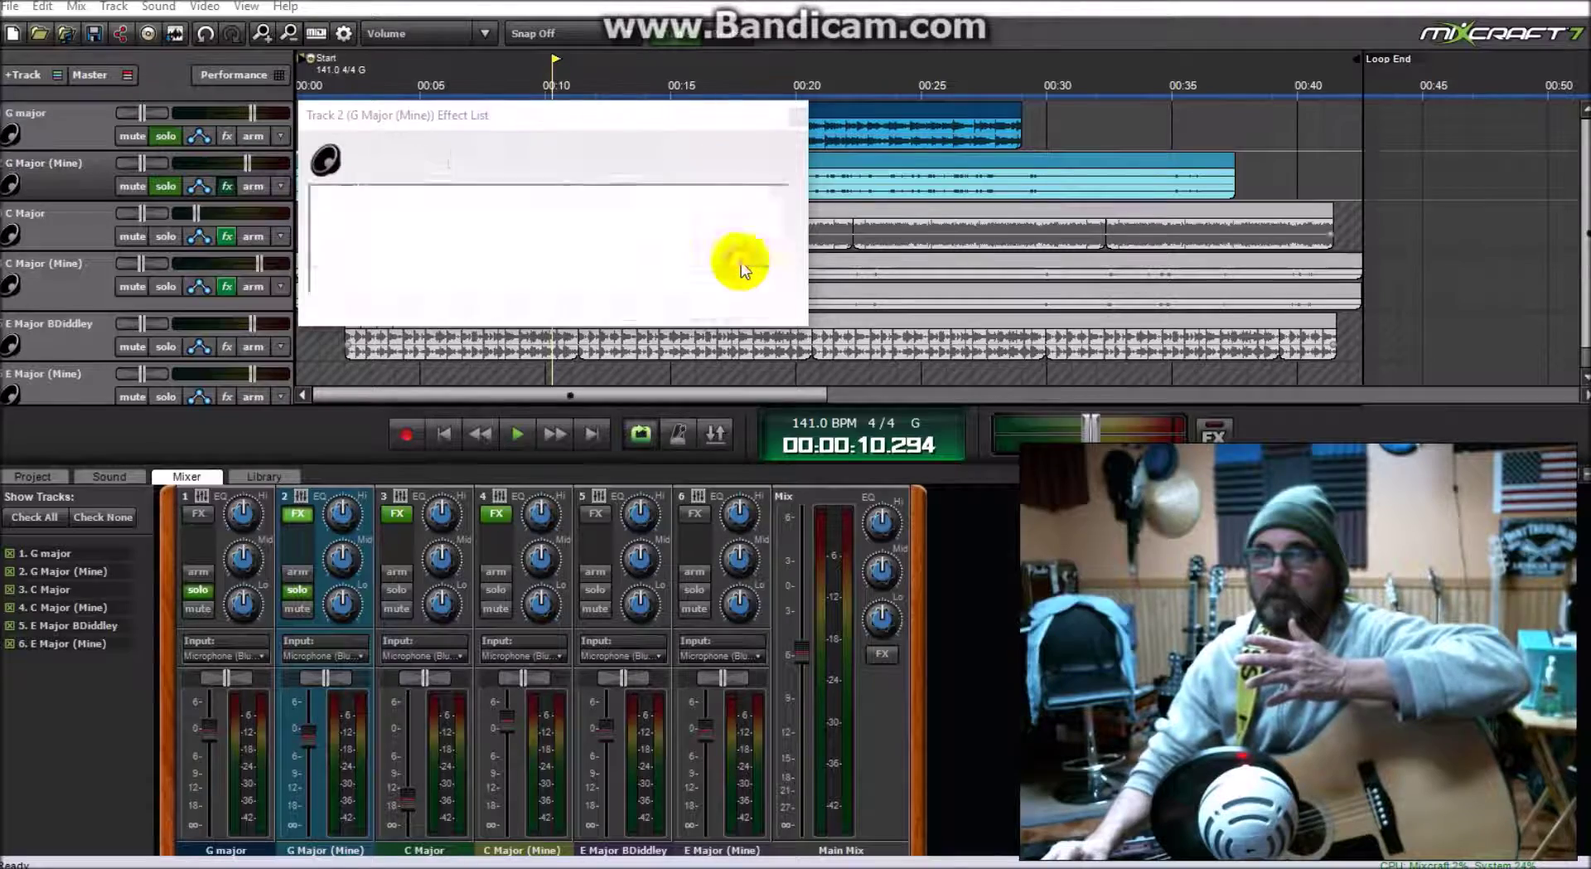
left_click(1091, 297)
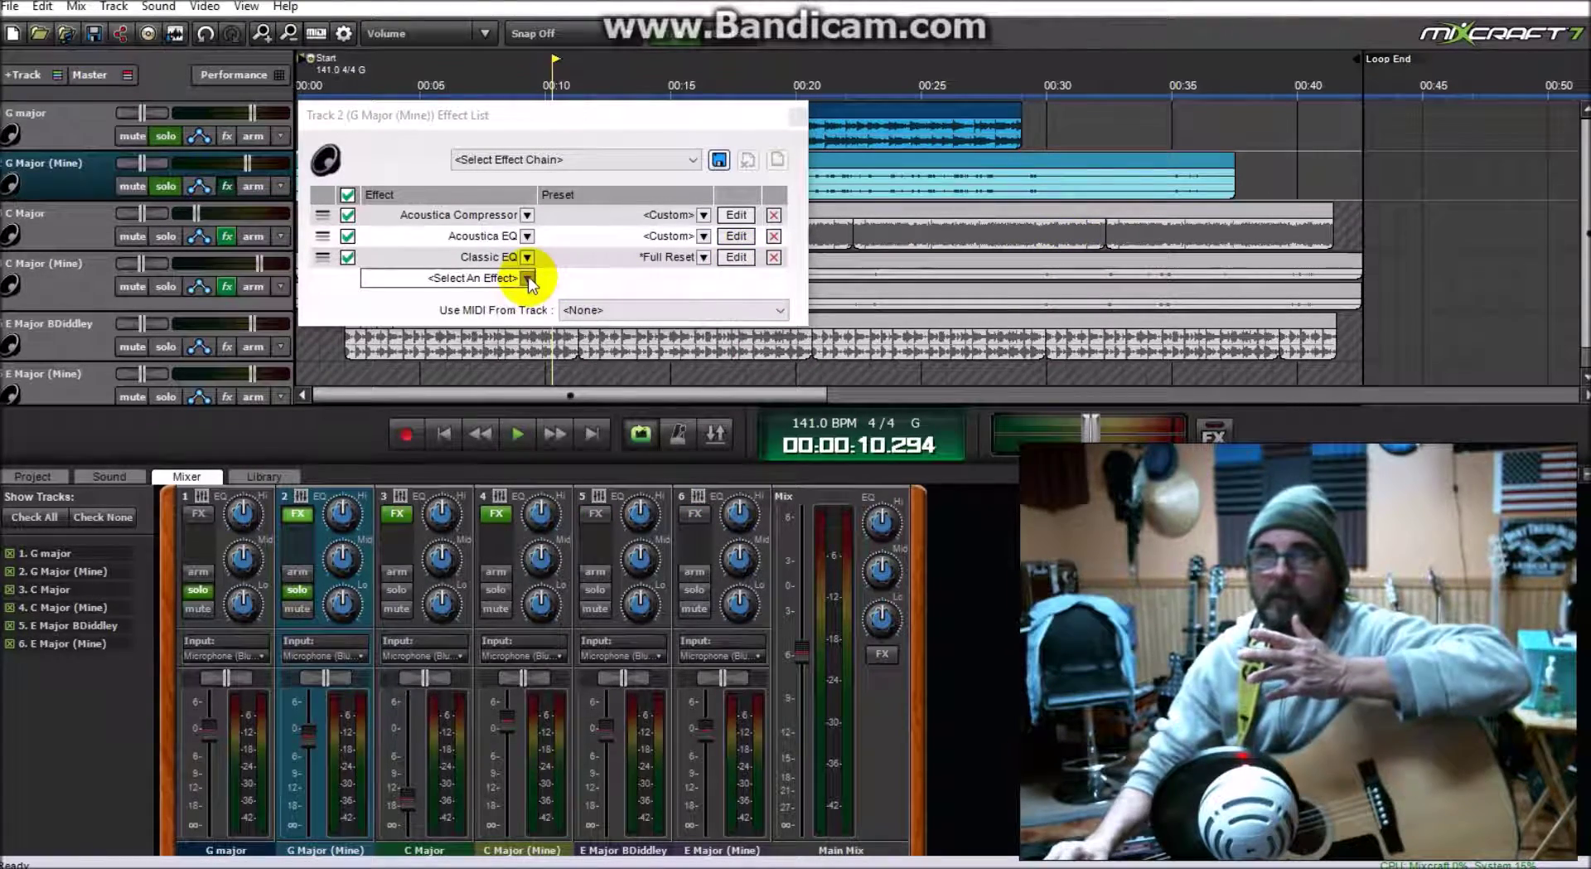
Step: Add the Pultronic Tube EQ to G Major (Mine), view its settings, and close its window
left_click(527, 278)
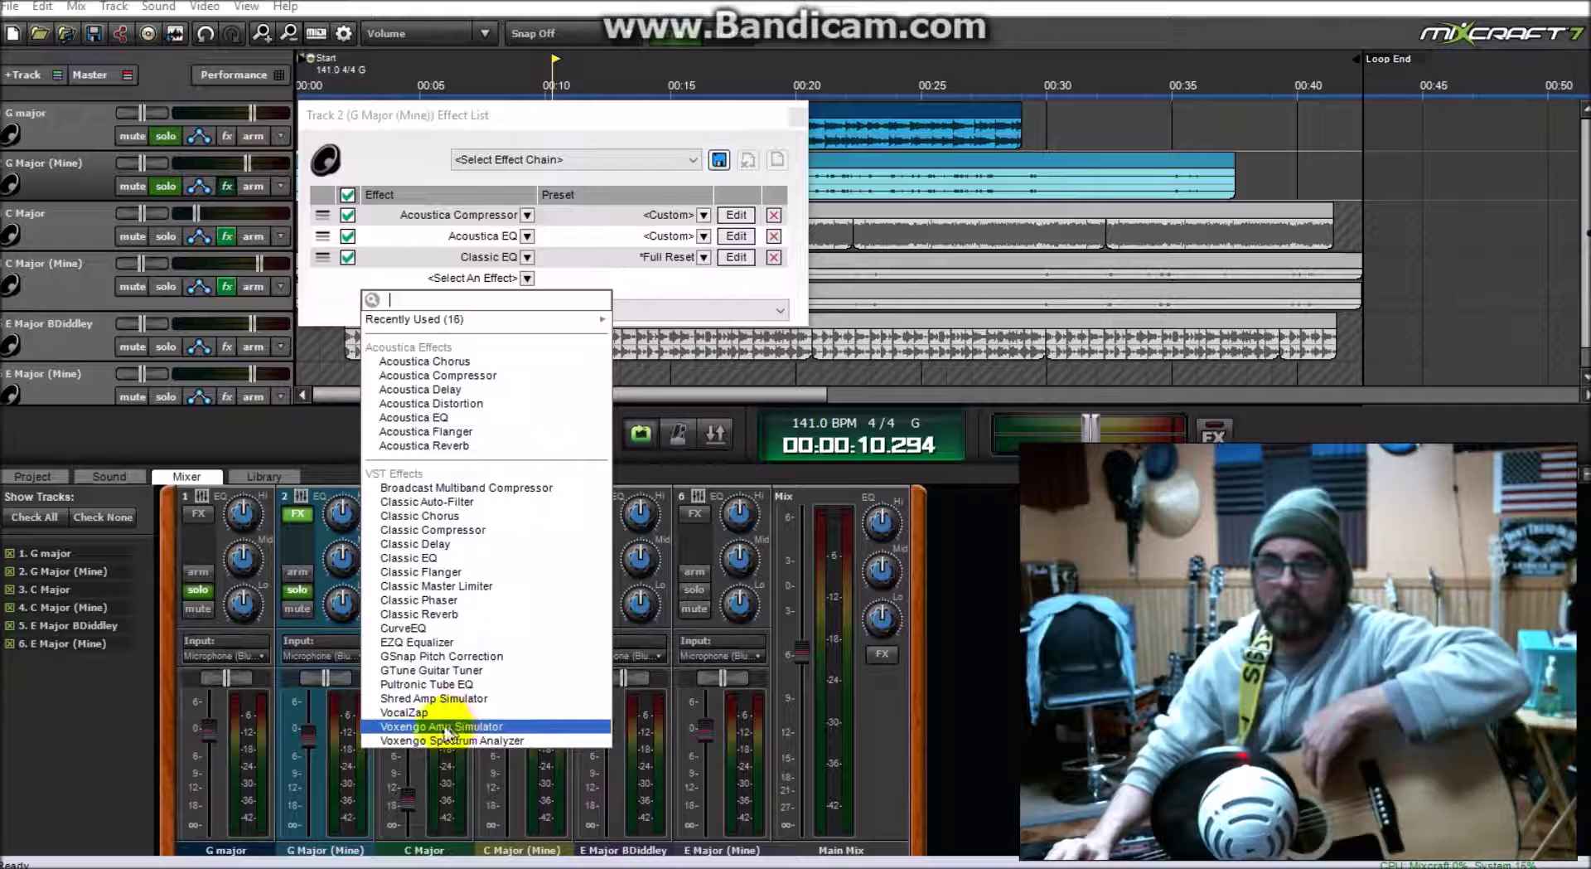
left_click(420, 683)
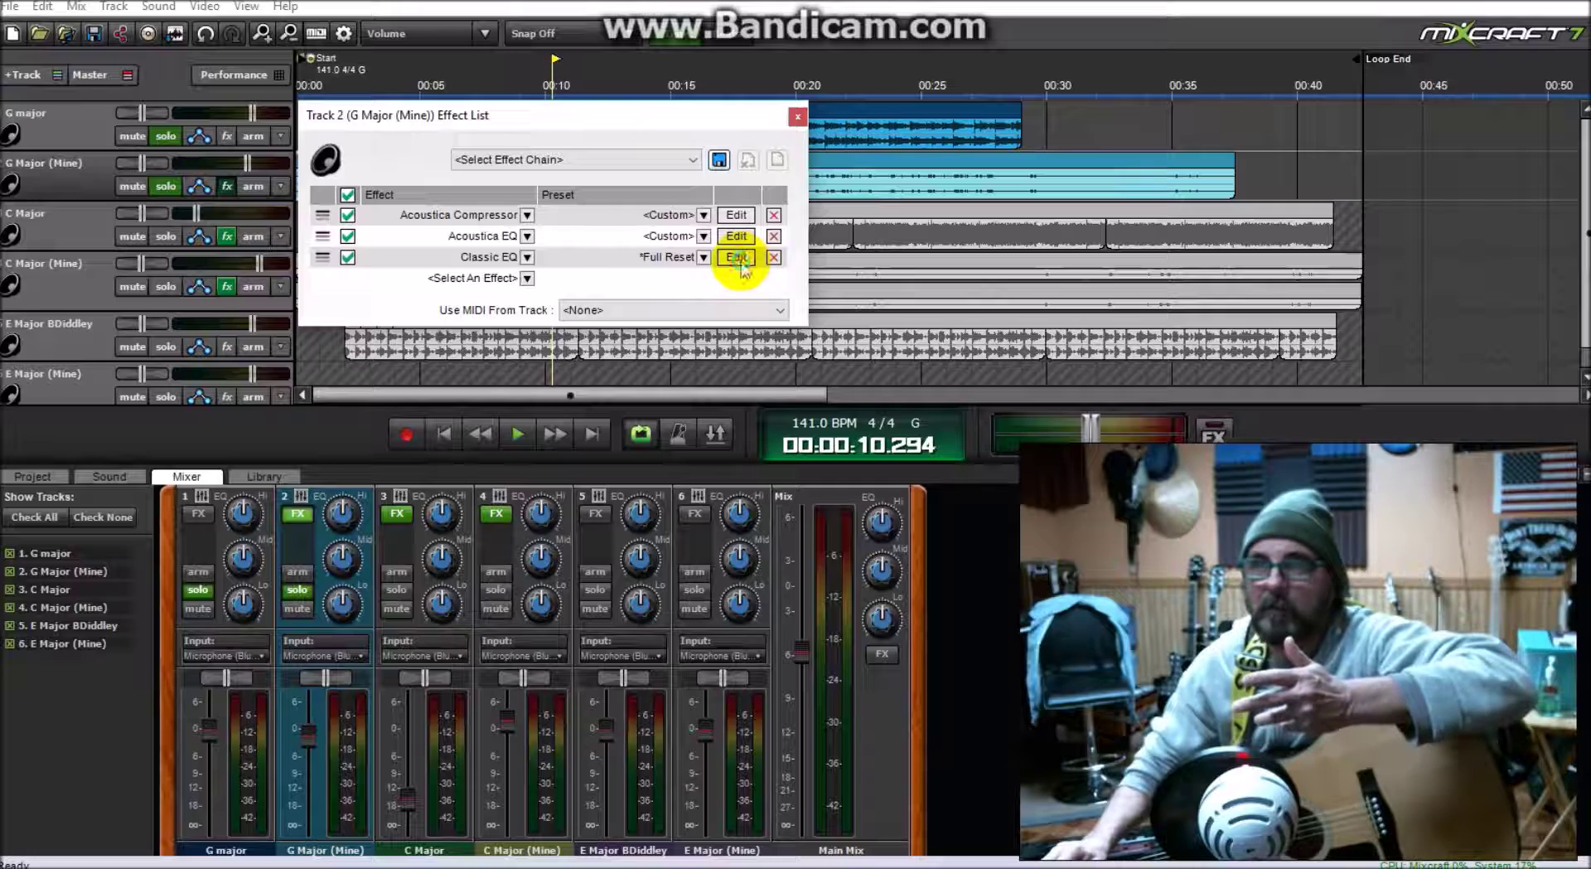
left_click(719, 279)
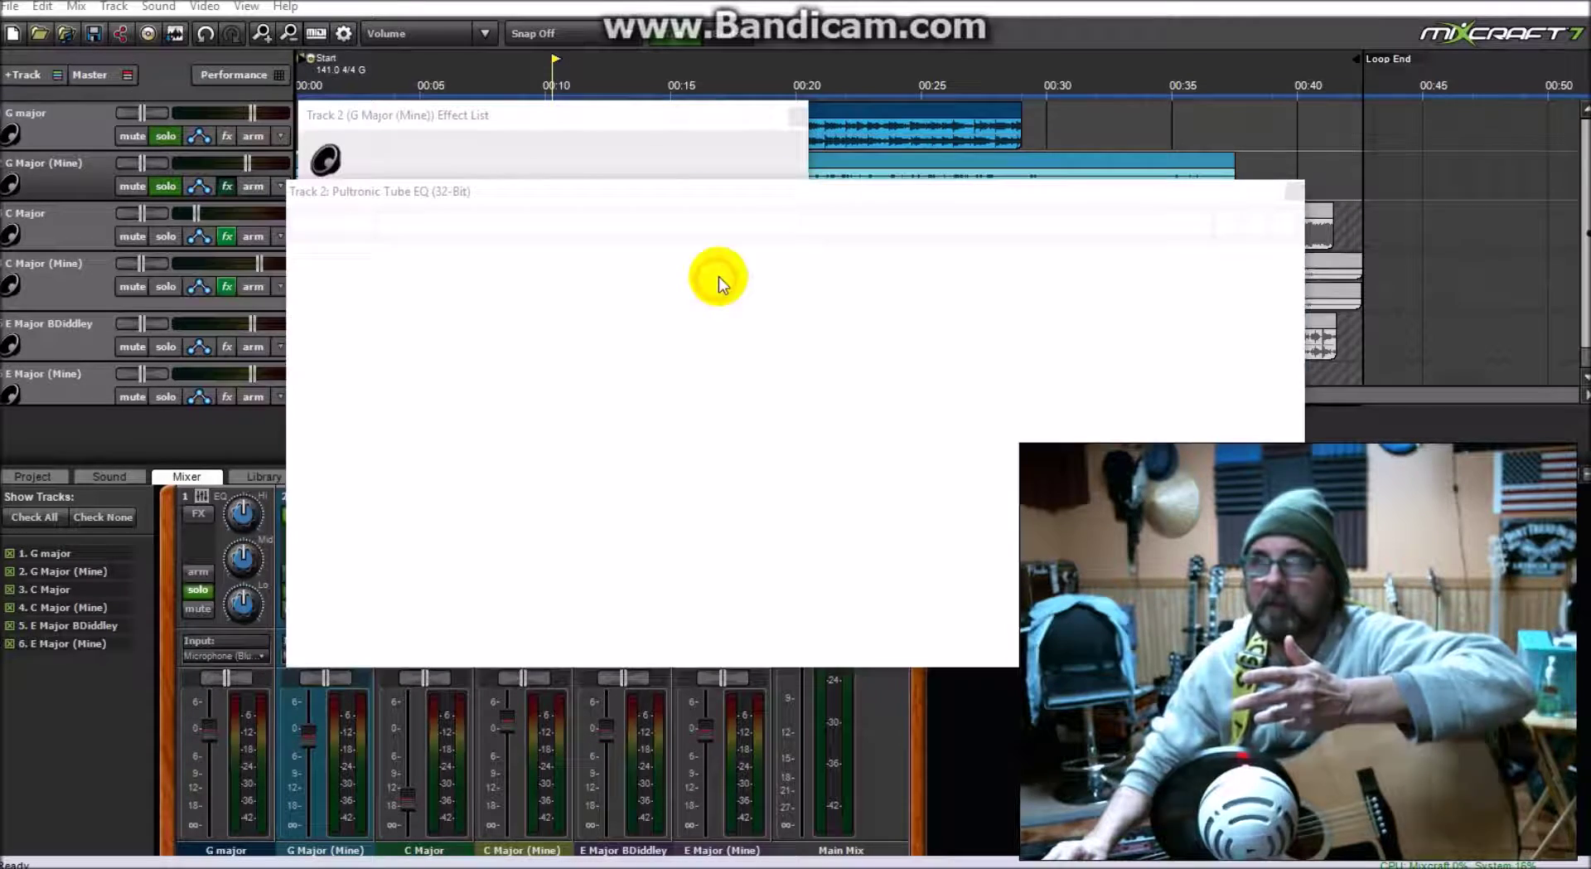
left_click(1293, 193)
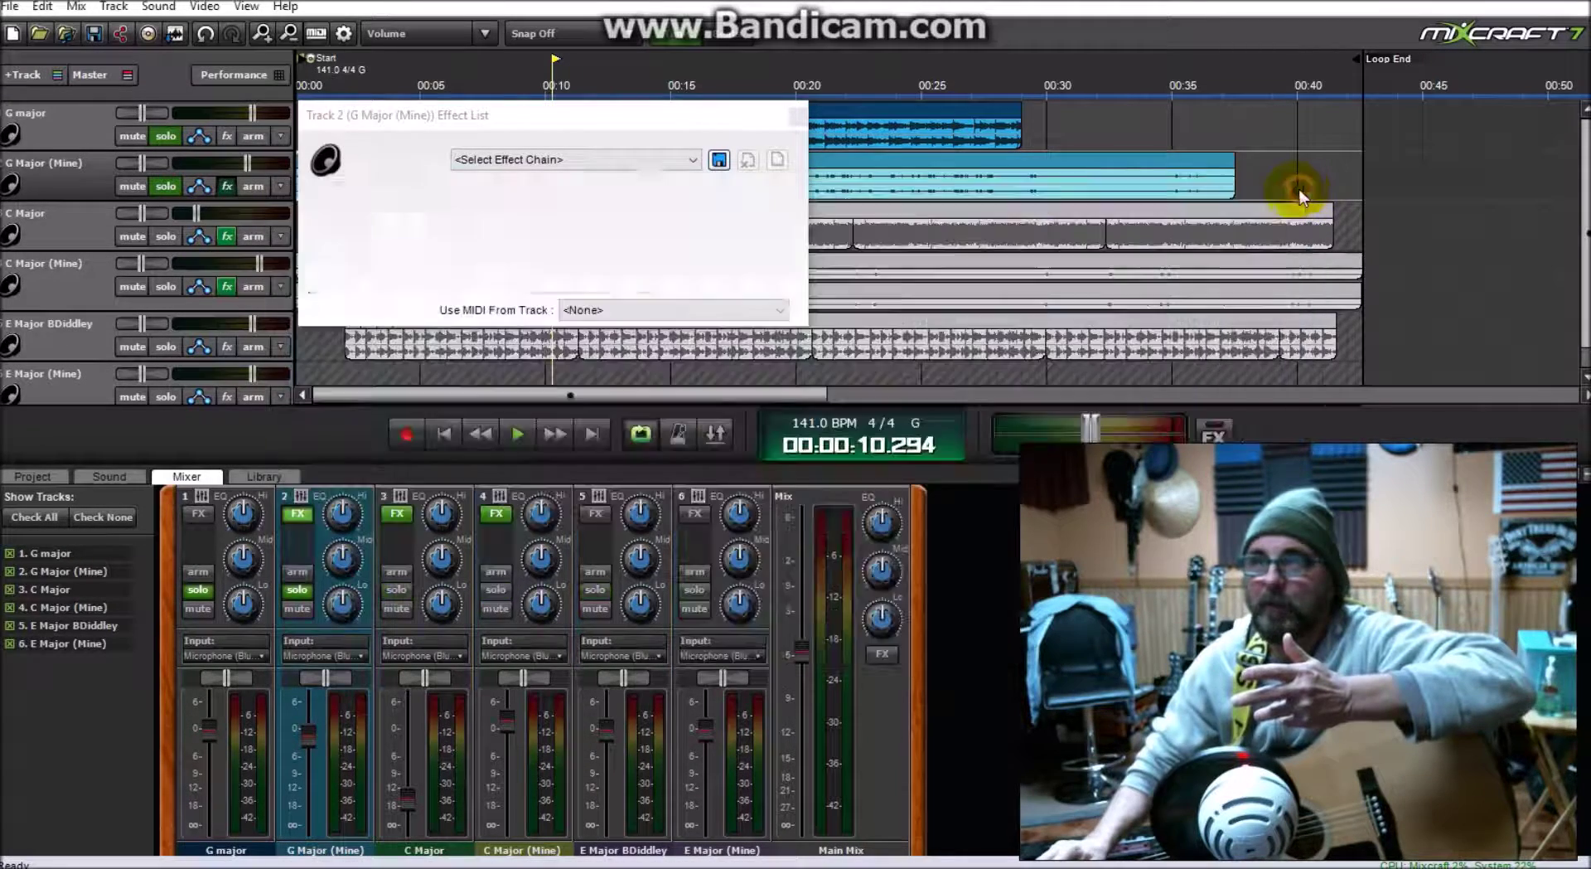
Step: Add CurveEQ to G Major (Mine), load its High-Pass Filter preset to view the curve, and remove the effect
left_click(527, 278)
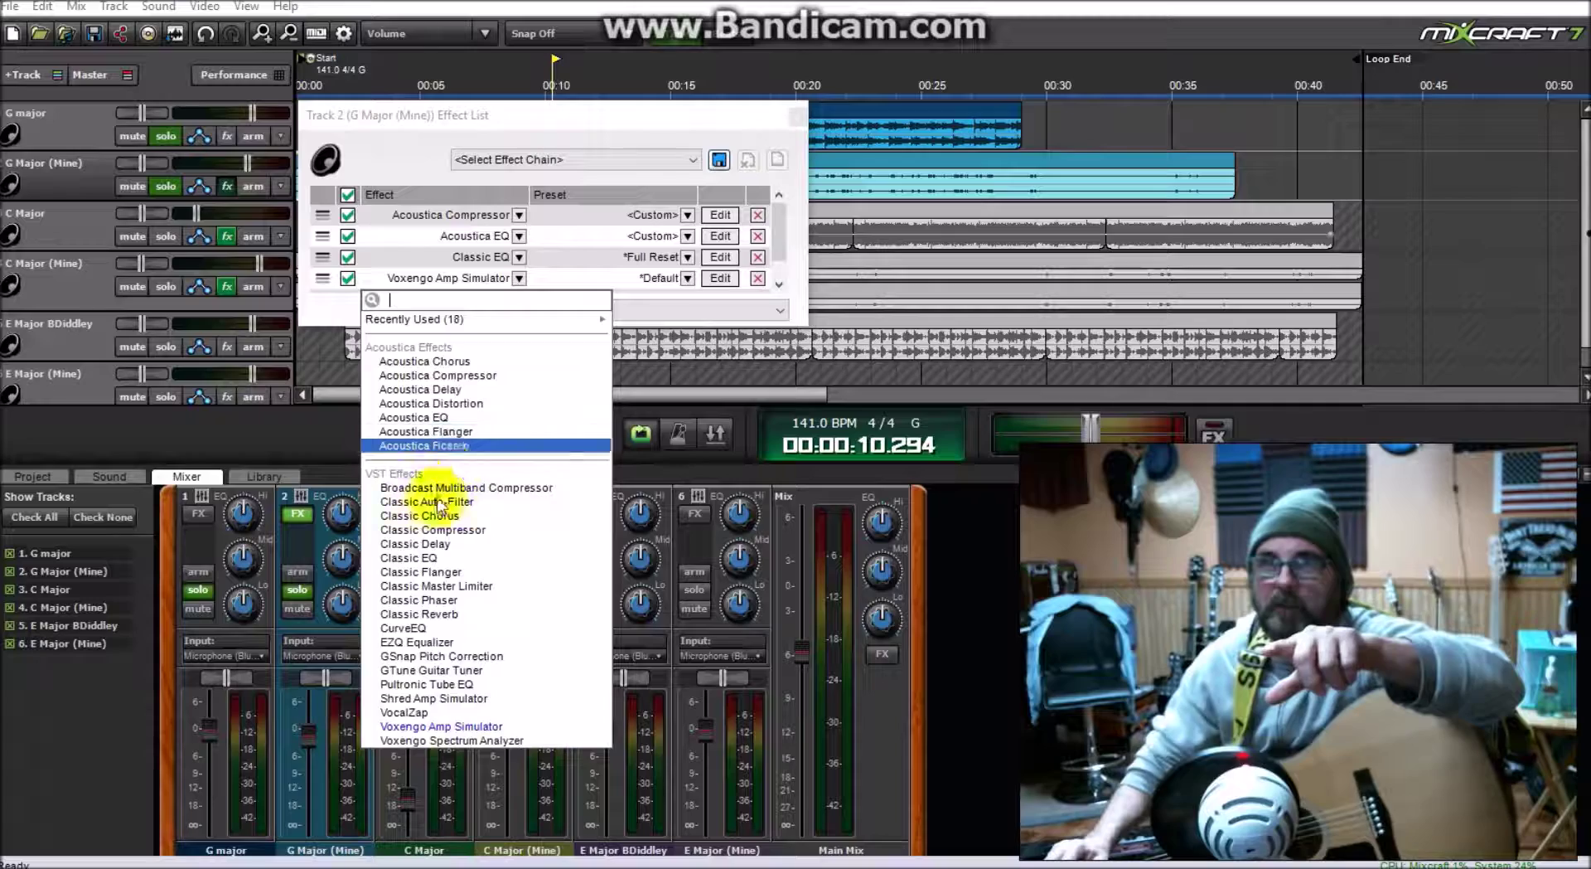
left_click(418, 628)
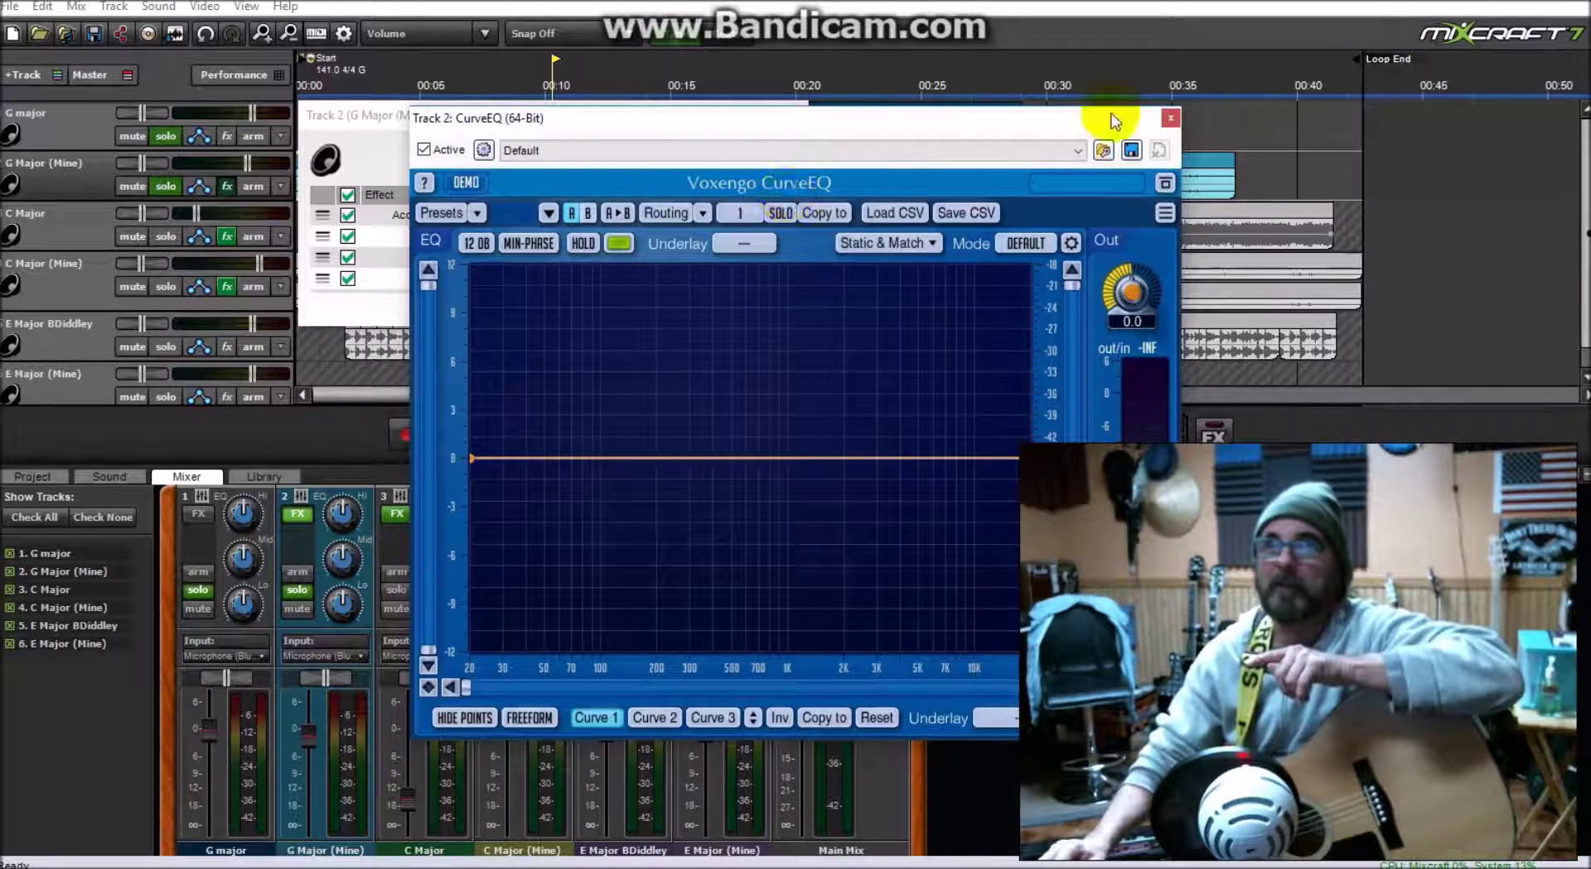
left_click(1171, 118)
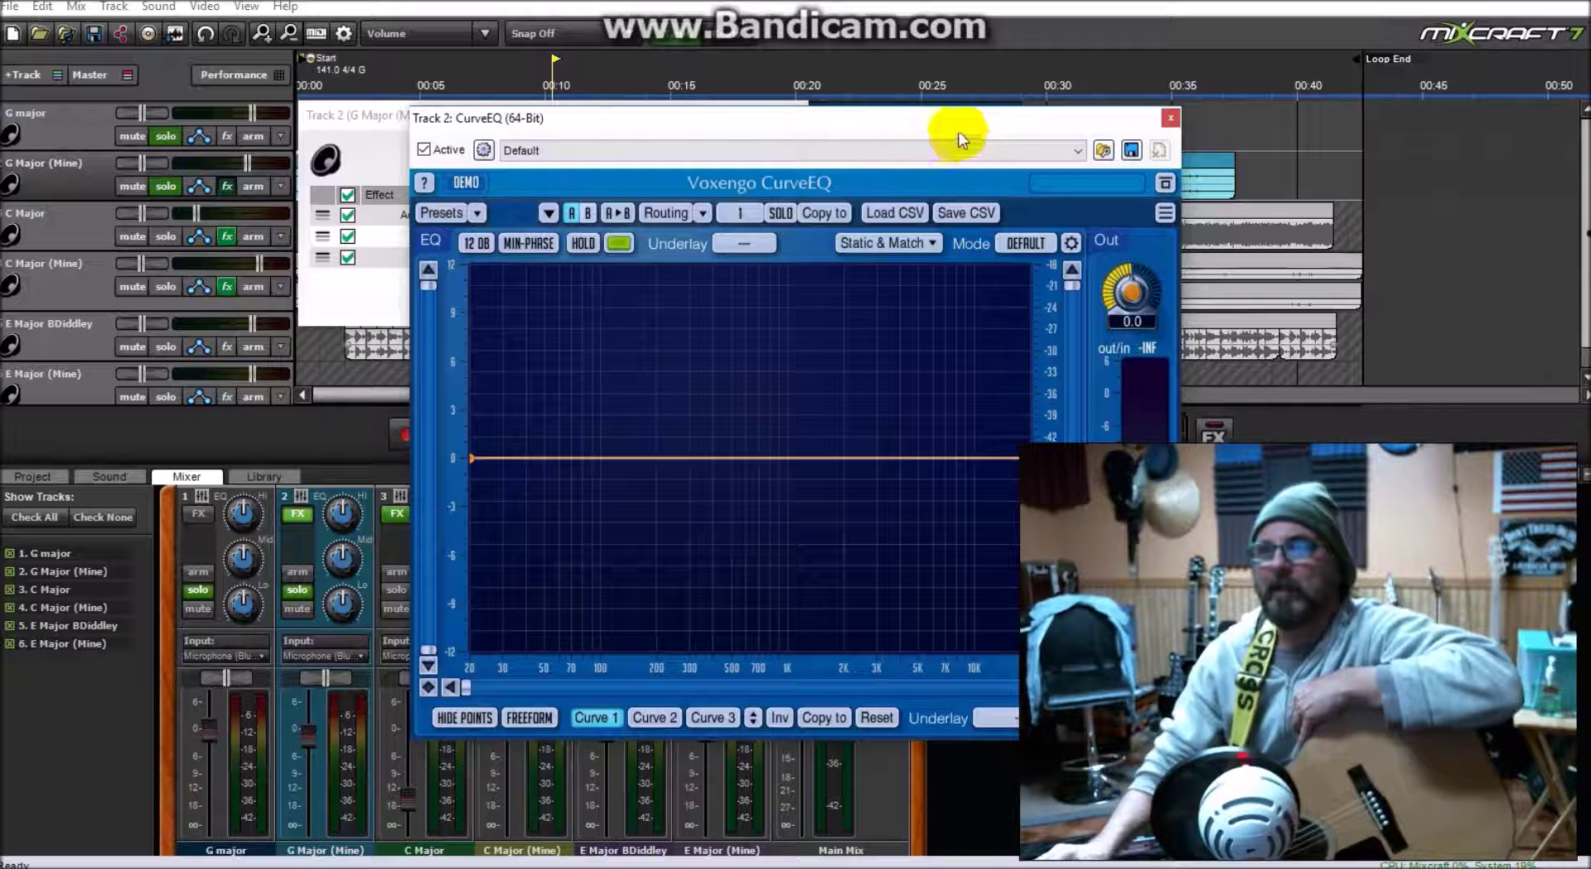
left_click(1002, 154)
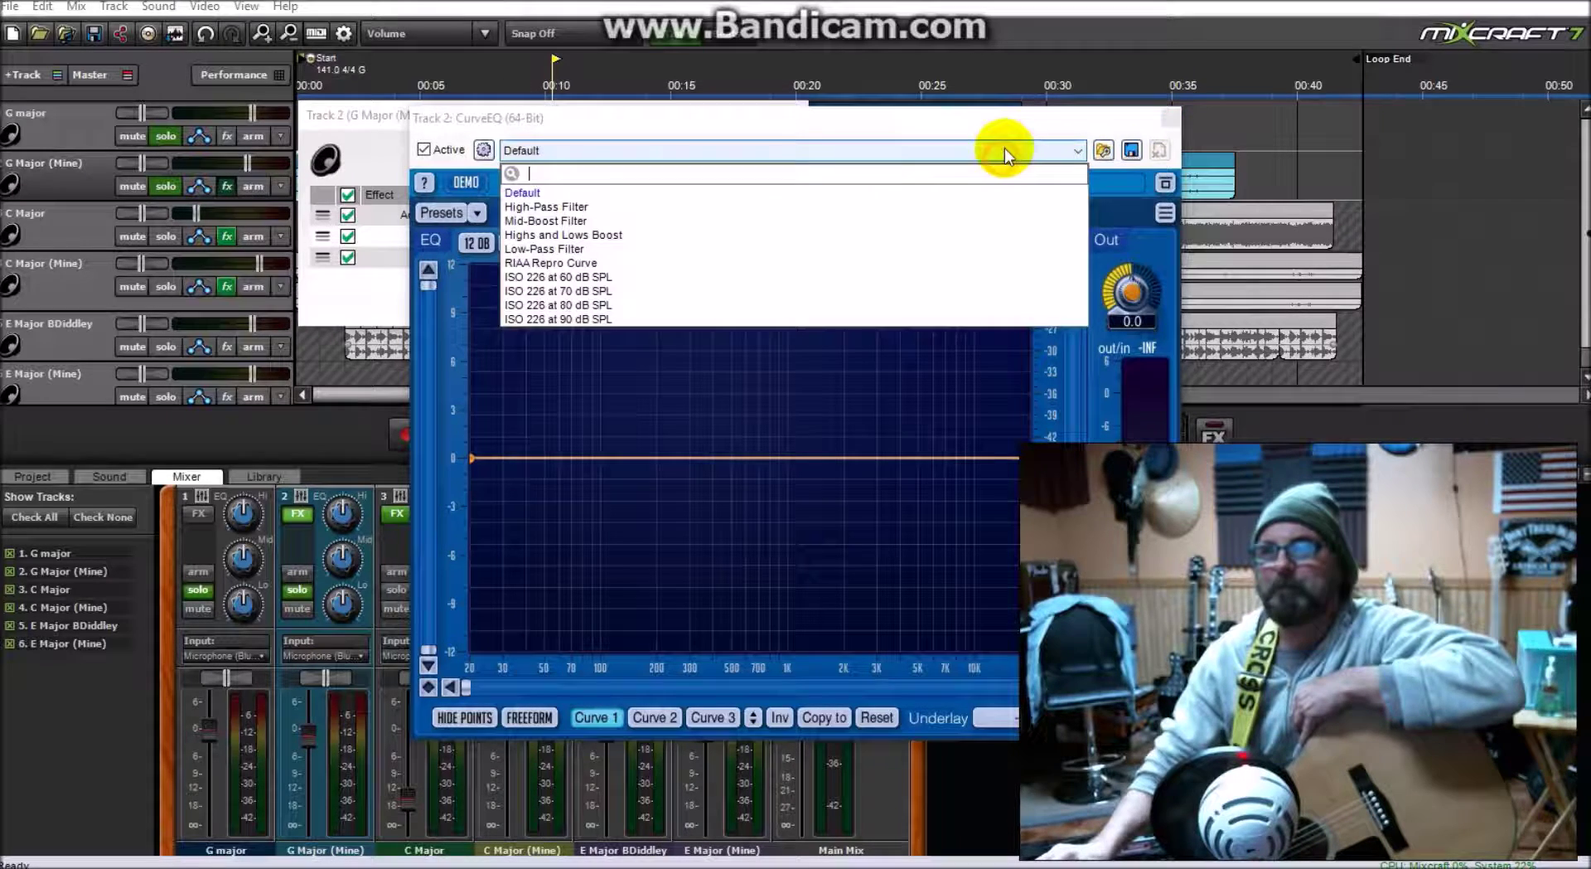
left_click(548, 206)
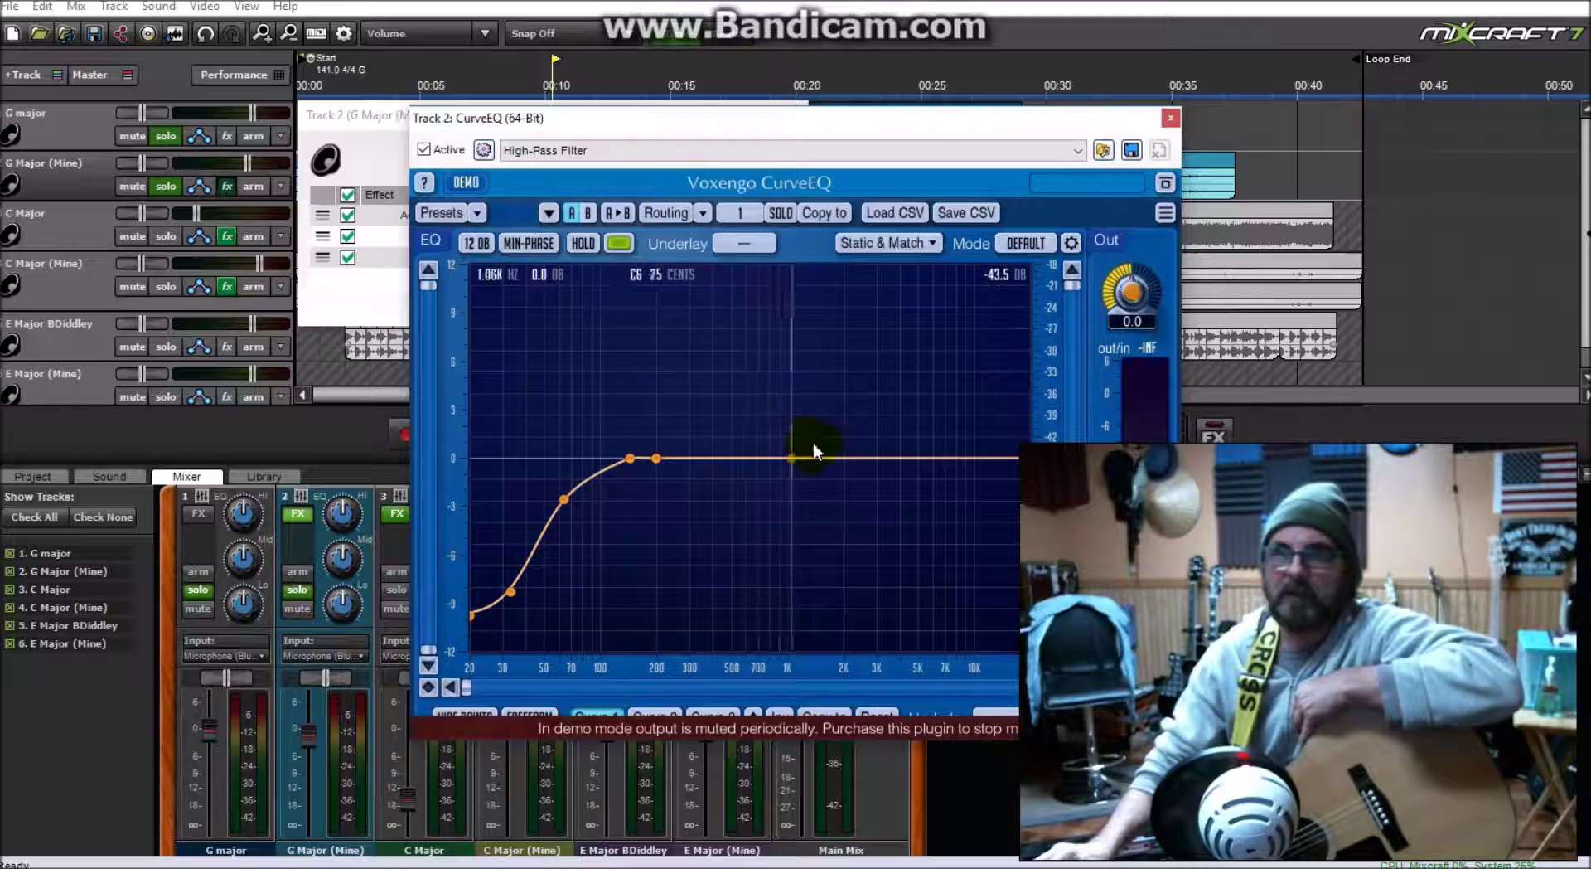
left_click(1169, 123)
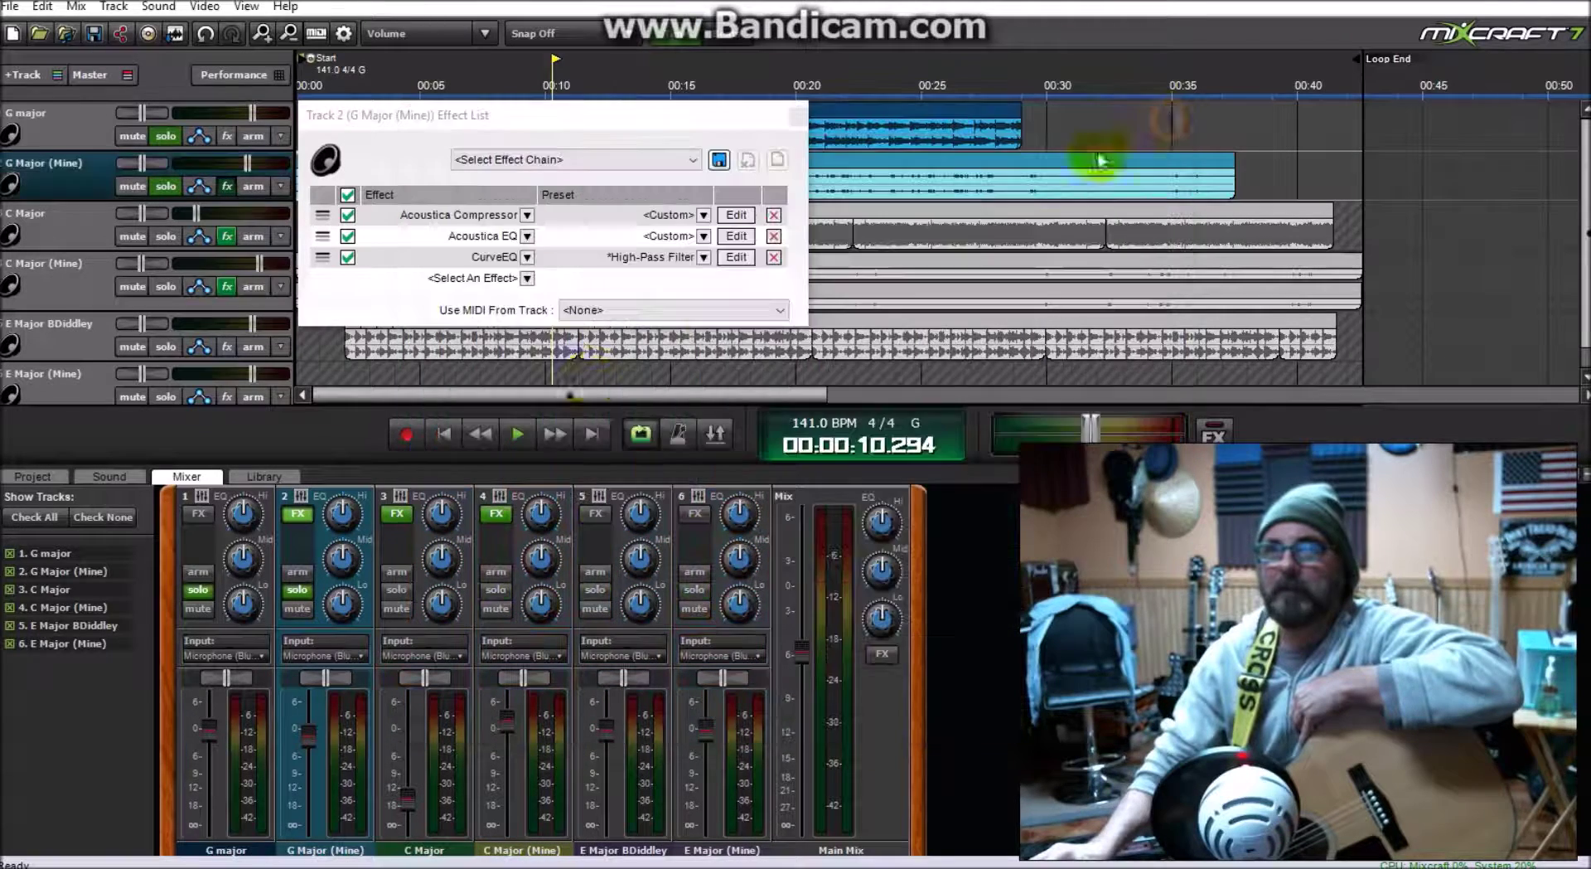
left_click(773, 257)
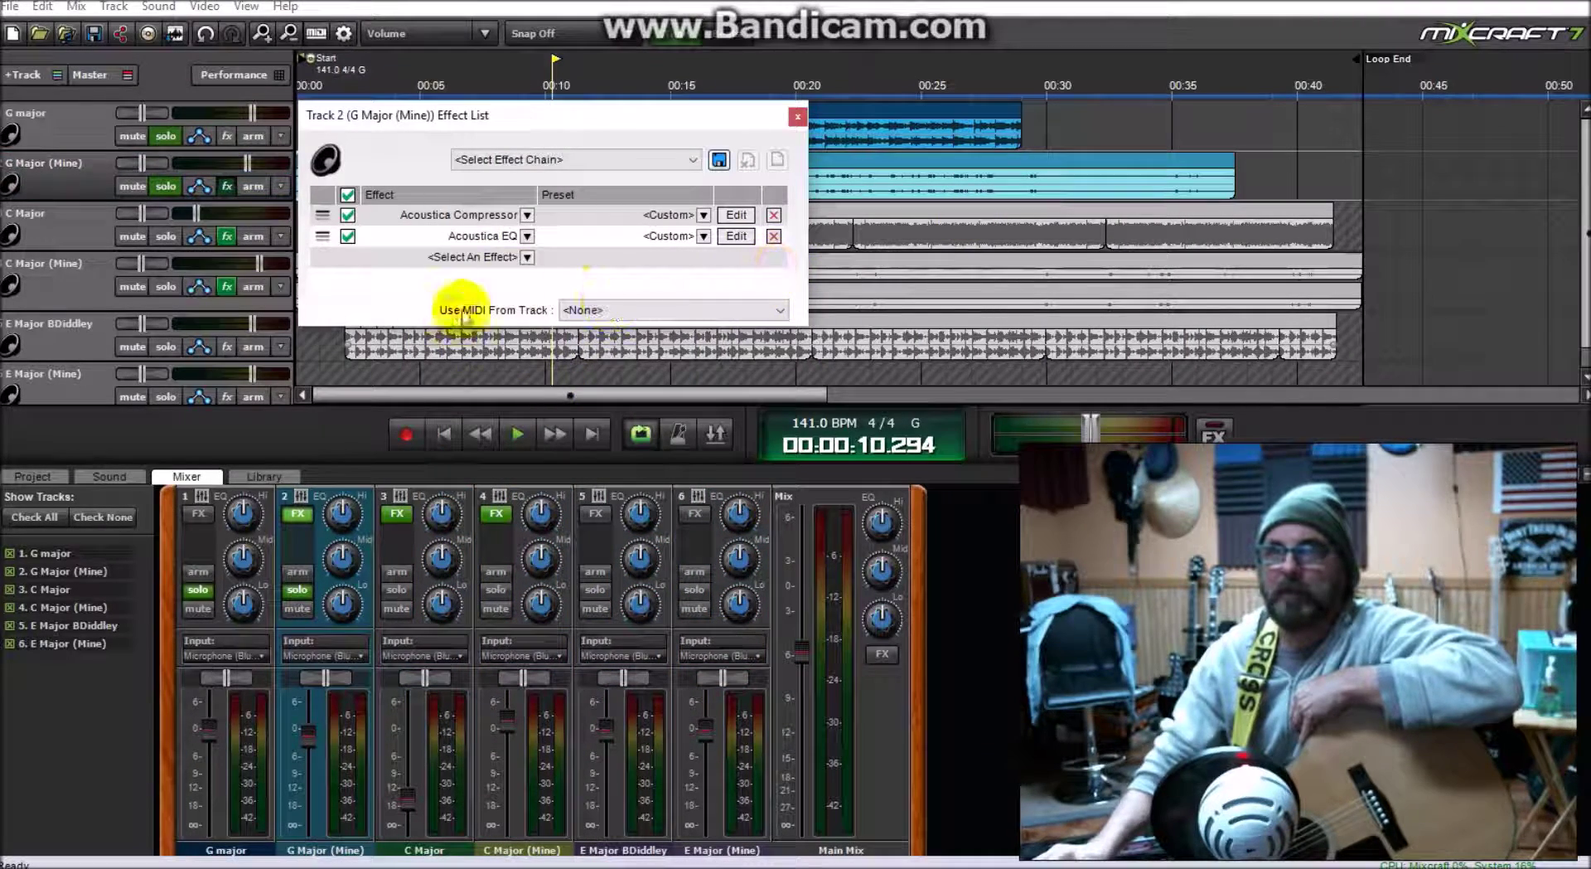
Step: Add the Voxengo Spectrum Analyzer to G Major (Mine), view its settings, and remove the effect from the track
left_click(527, 257)
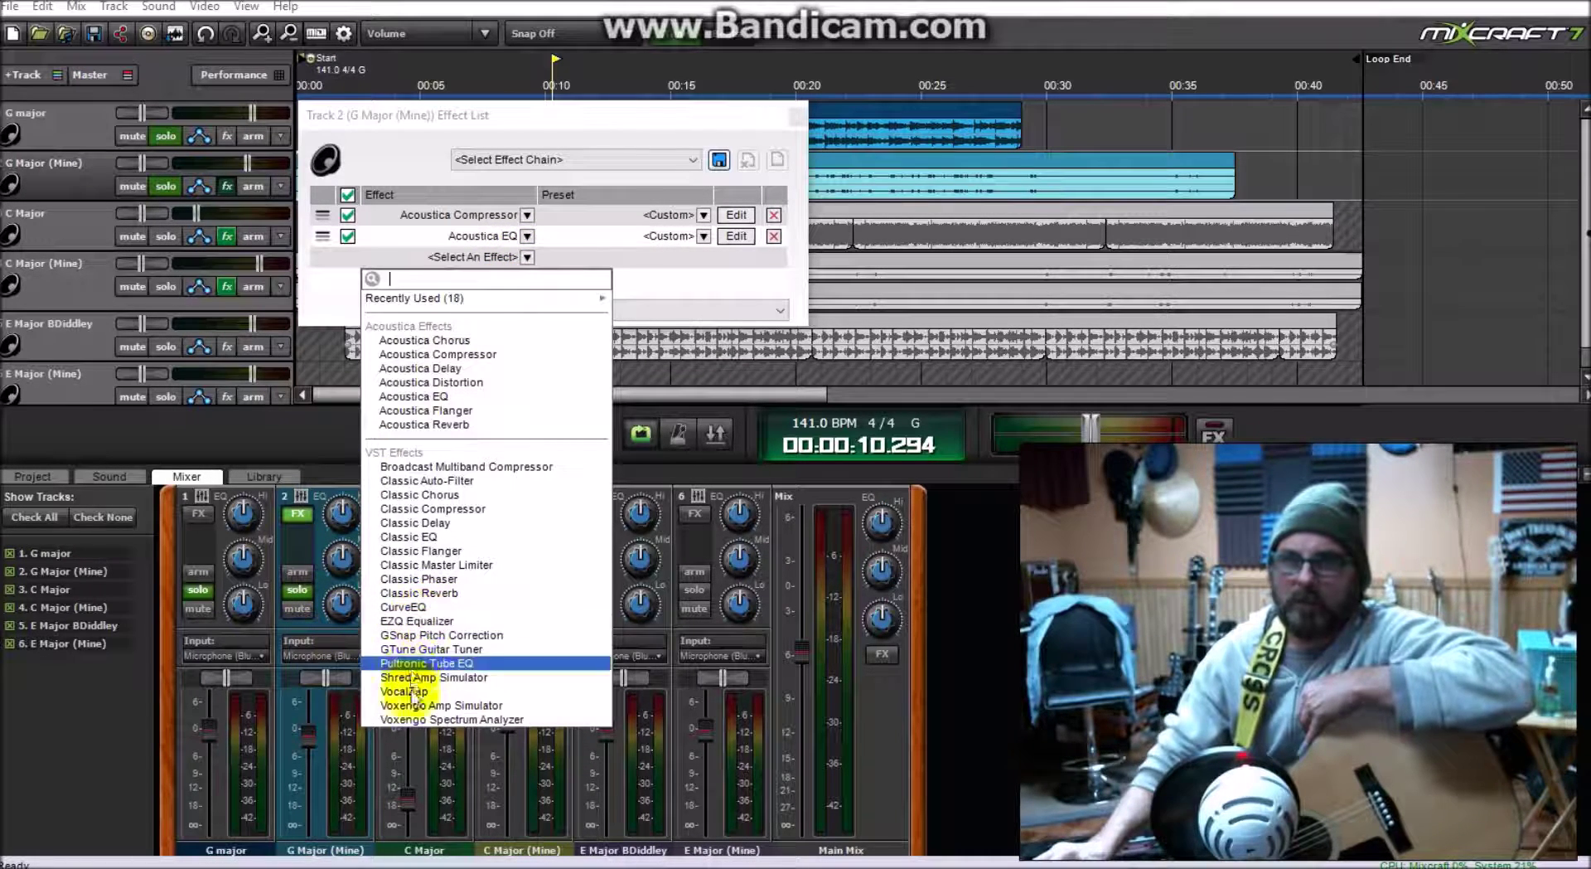
left_click(425, 716)
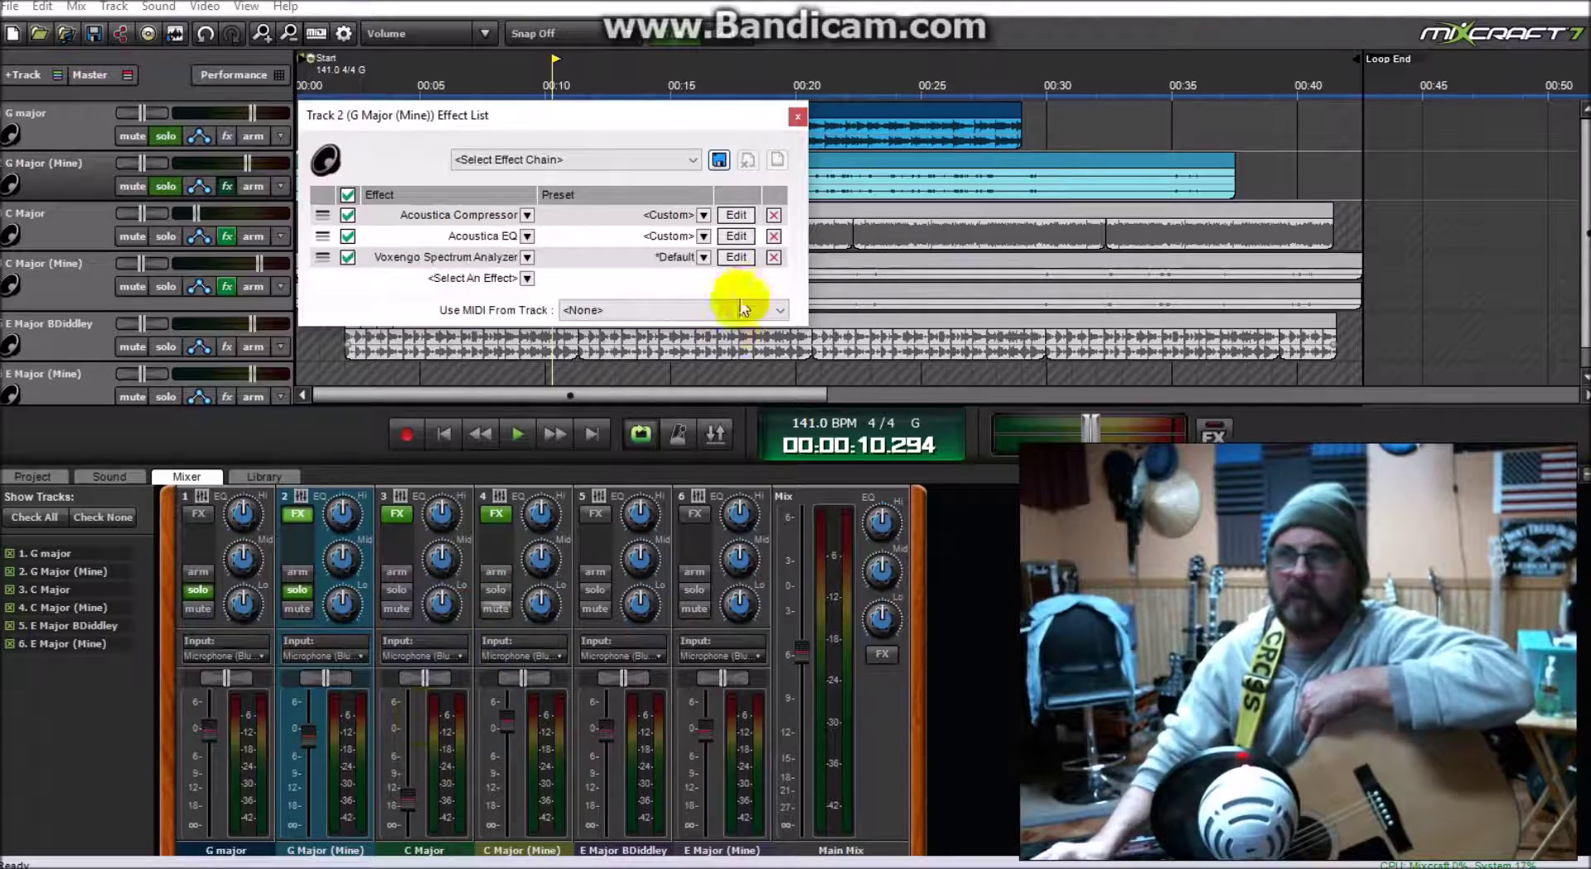
left_click(737, 257)
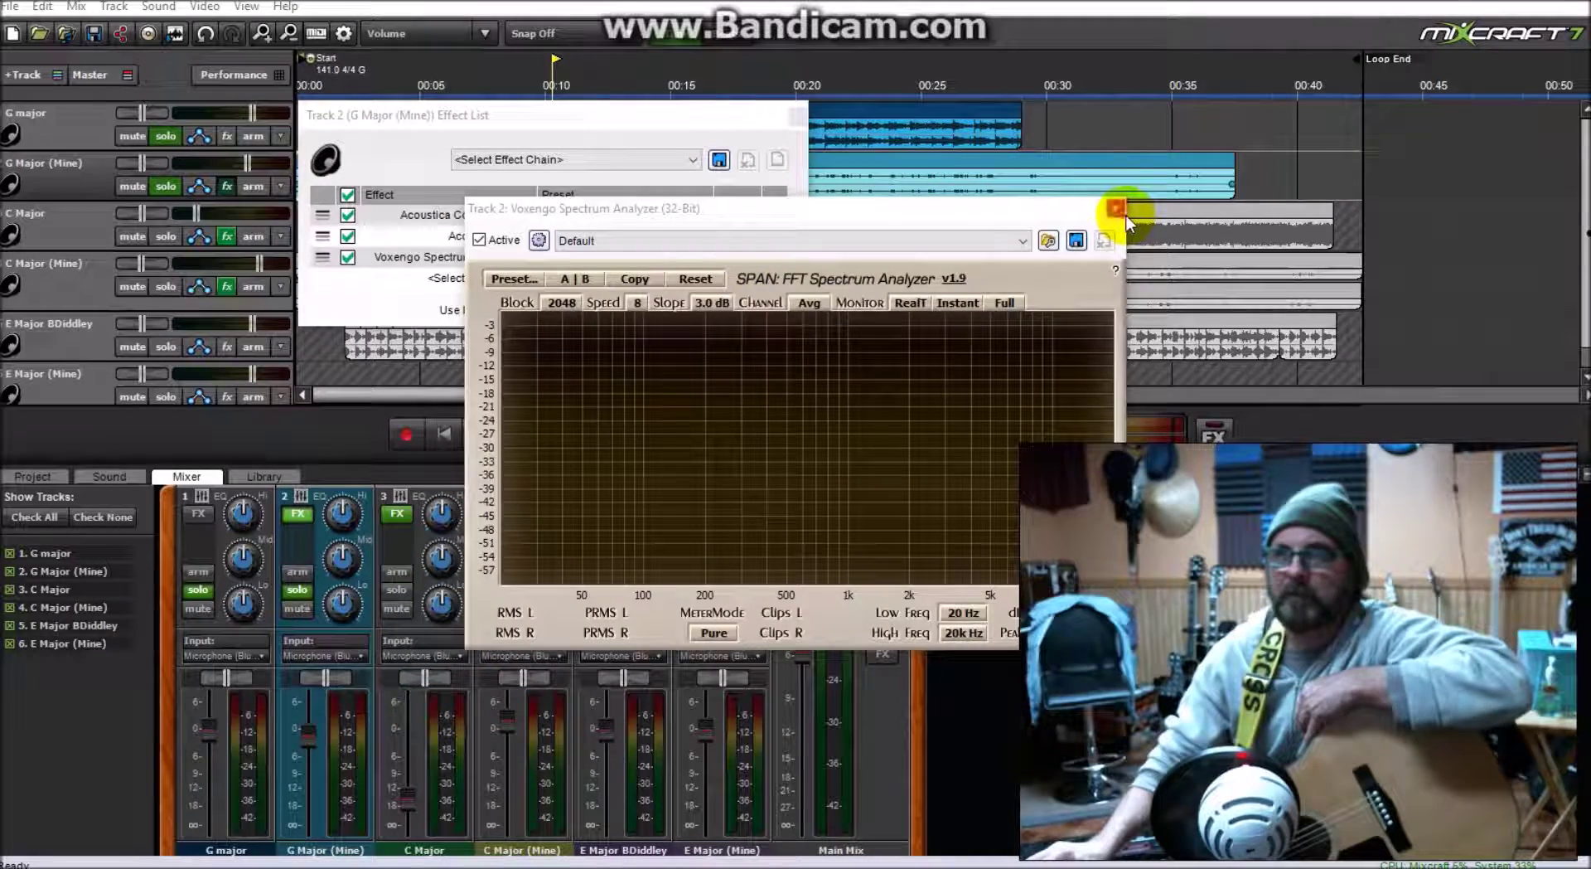
left_click(1117, 210)
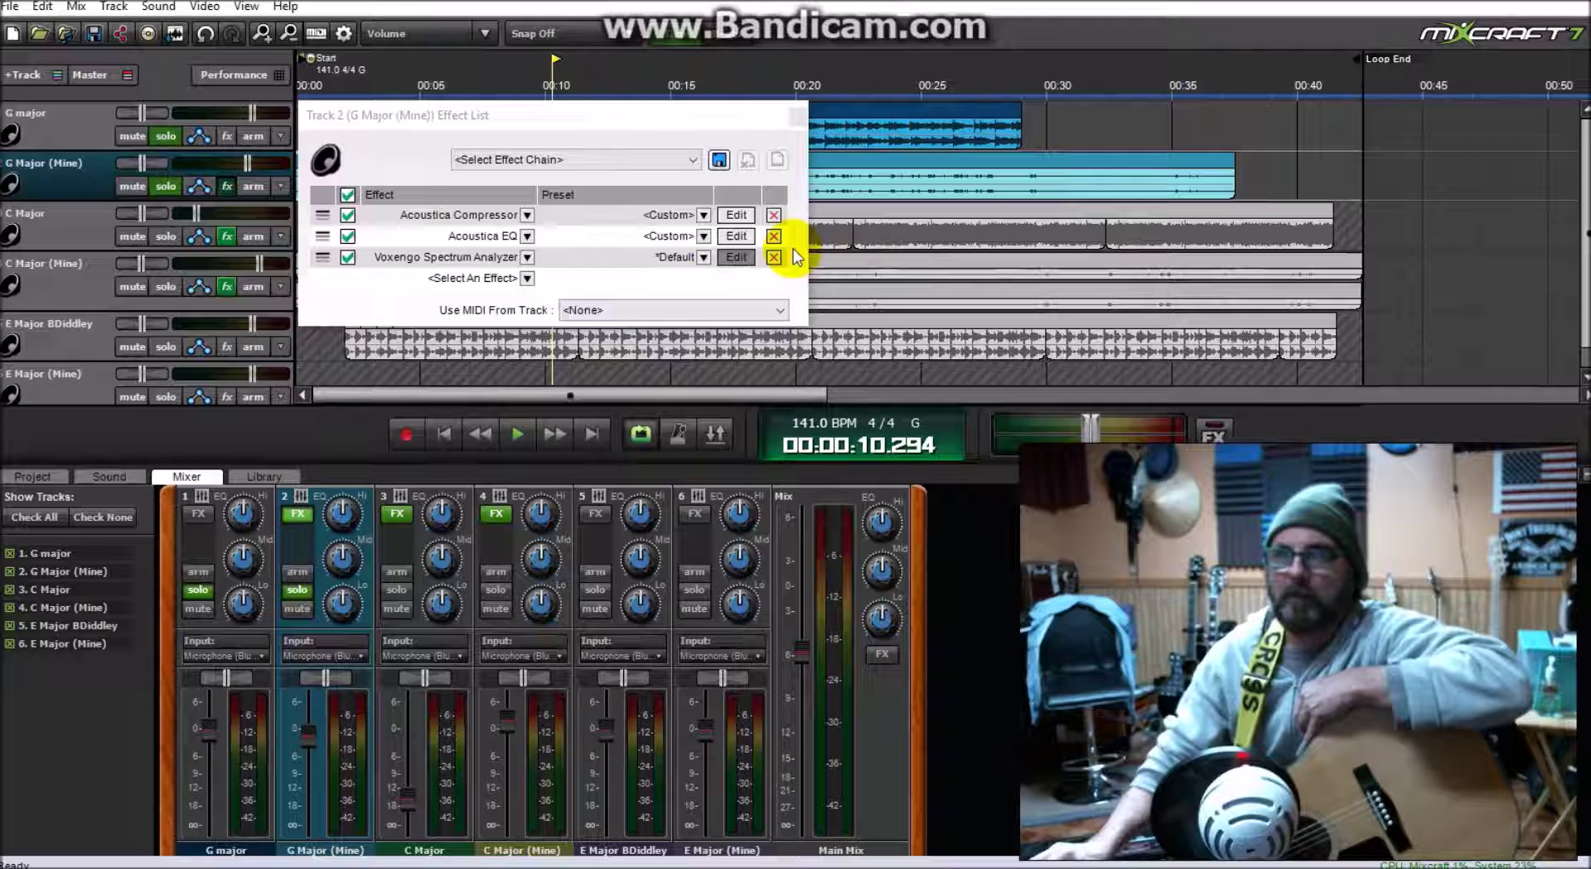
left_click(774, 257)
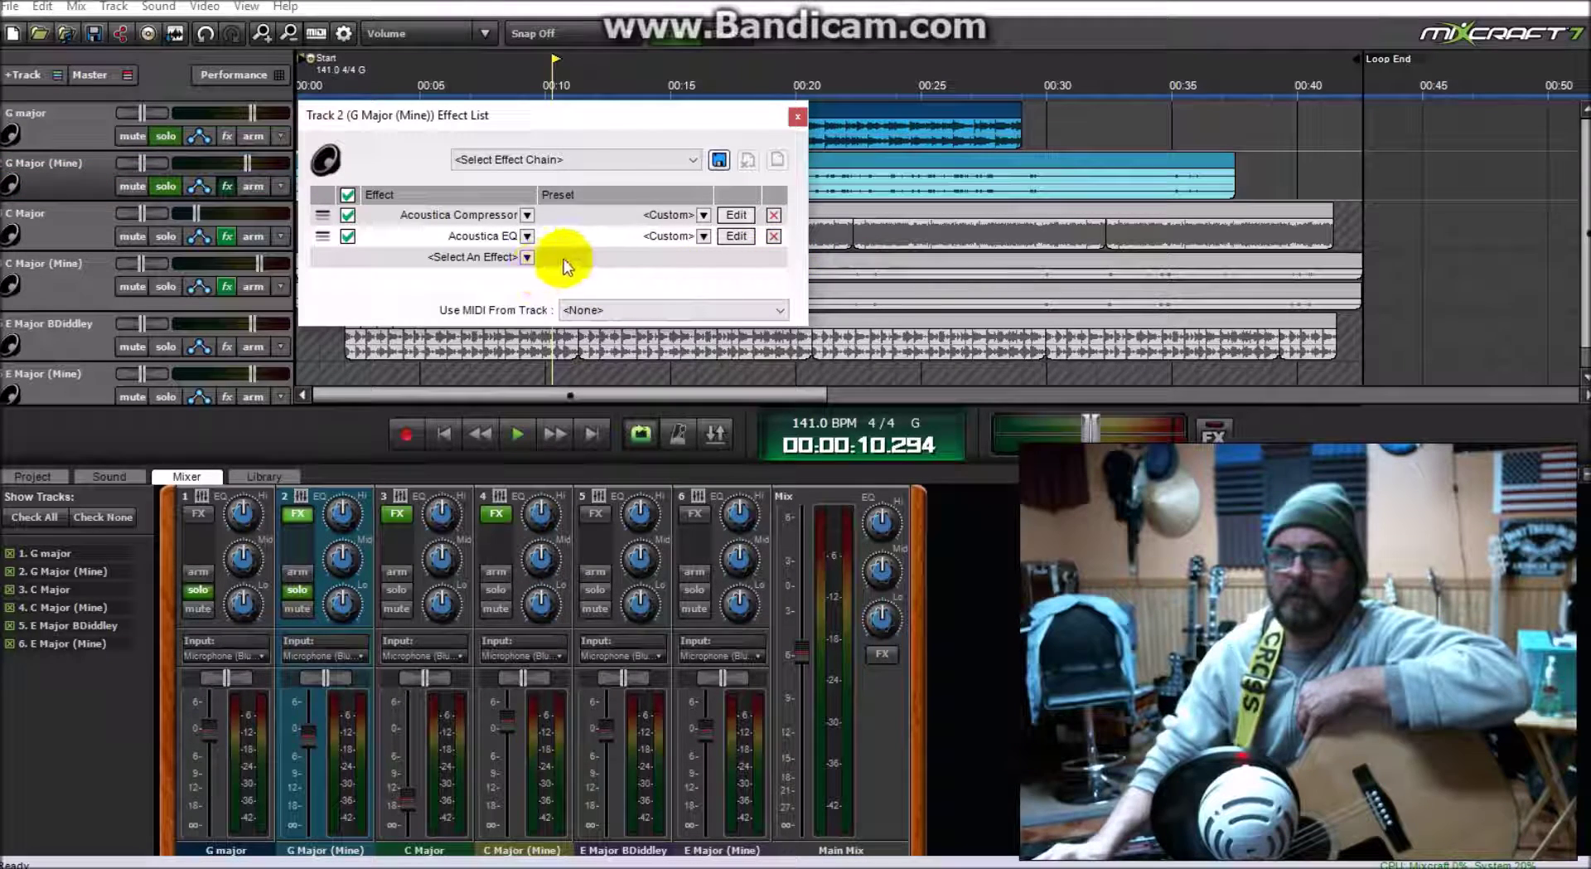
Step: Add the Voxengo Amp Simulator to G Major (Mine), view its settings, and remove the effect from the track
left_click(534, 259)
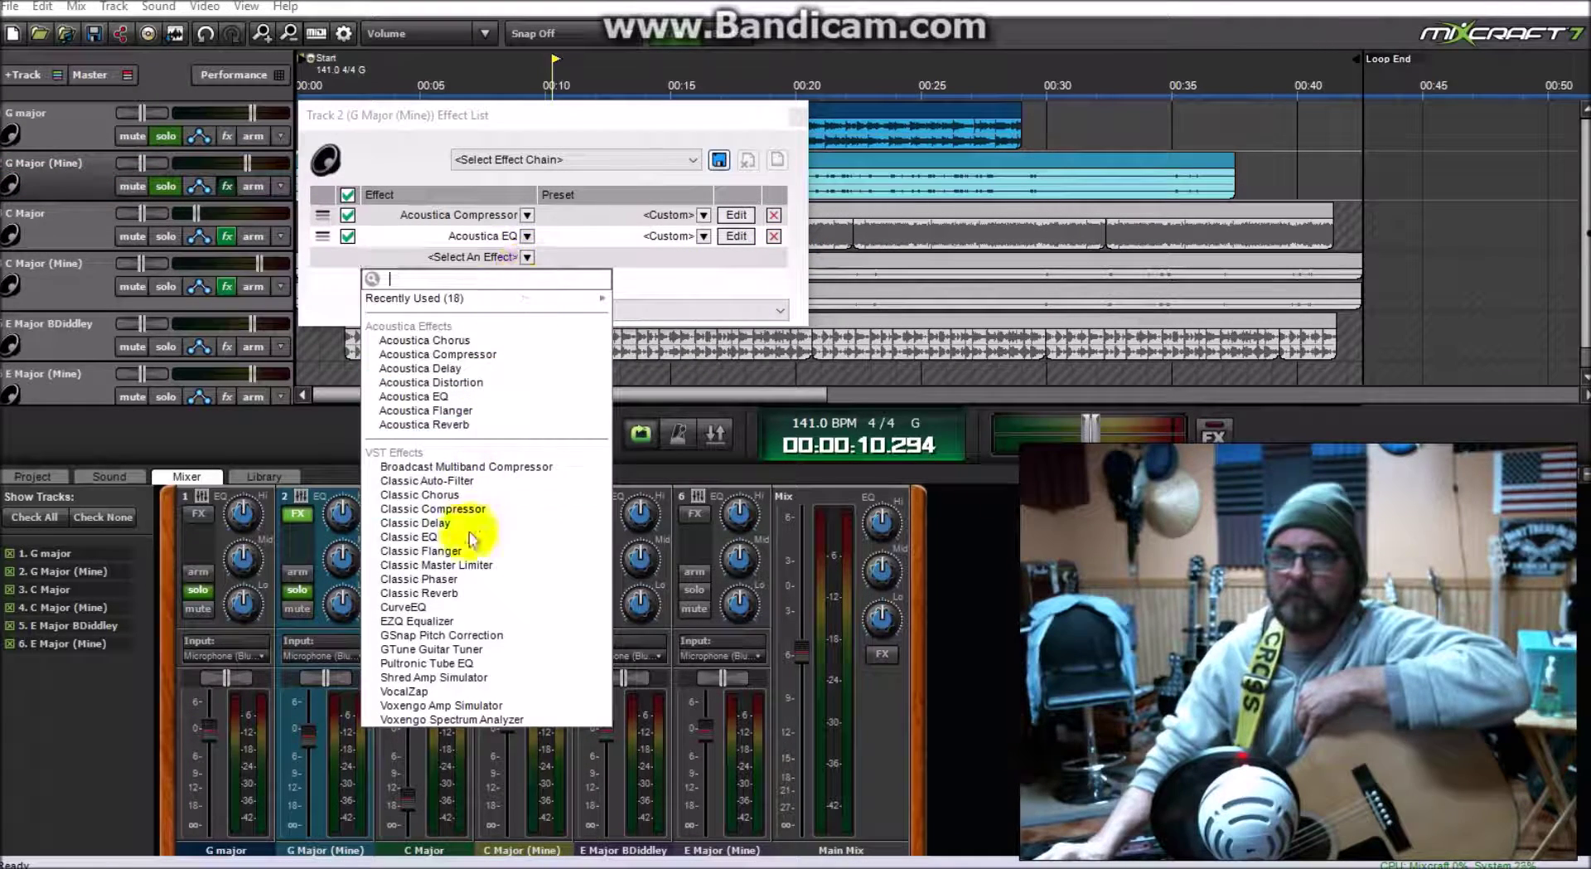
left_click(439, 705)
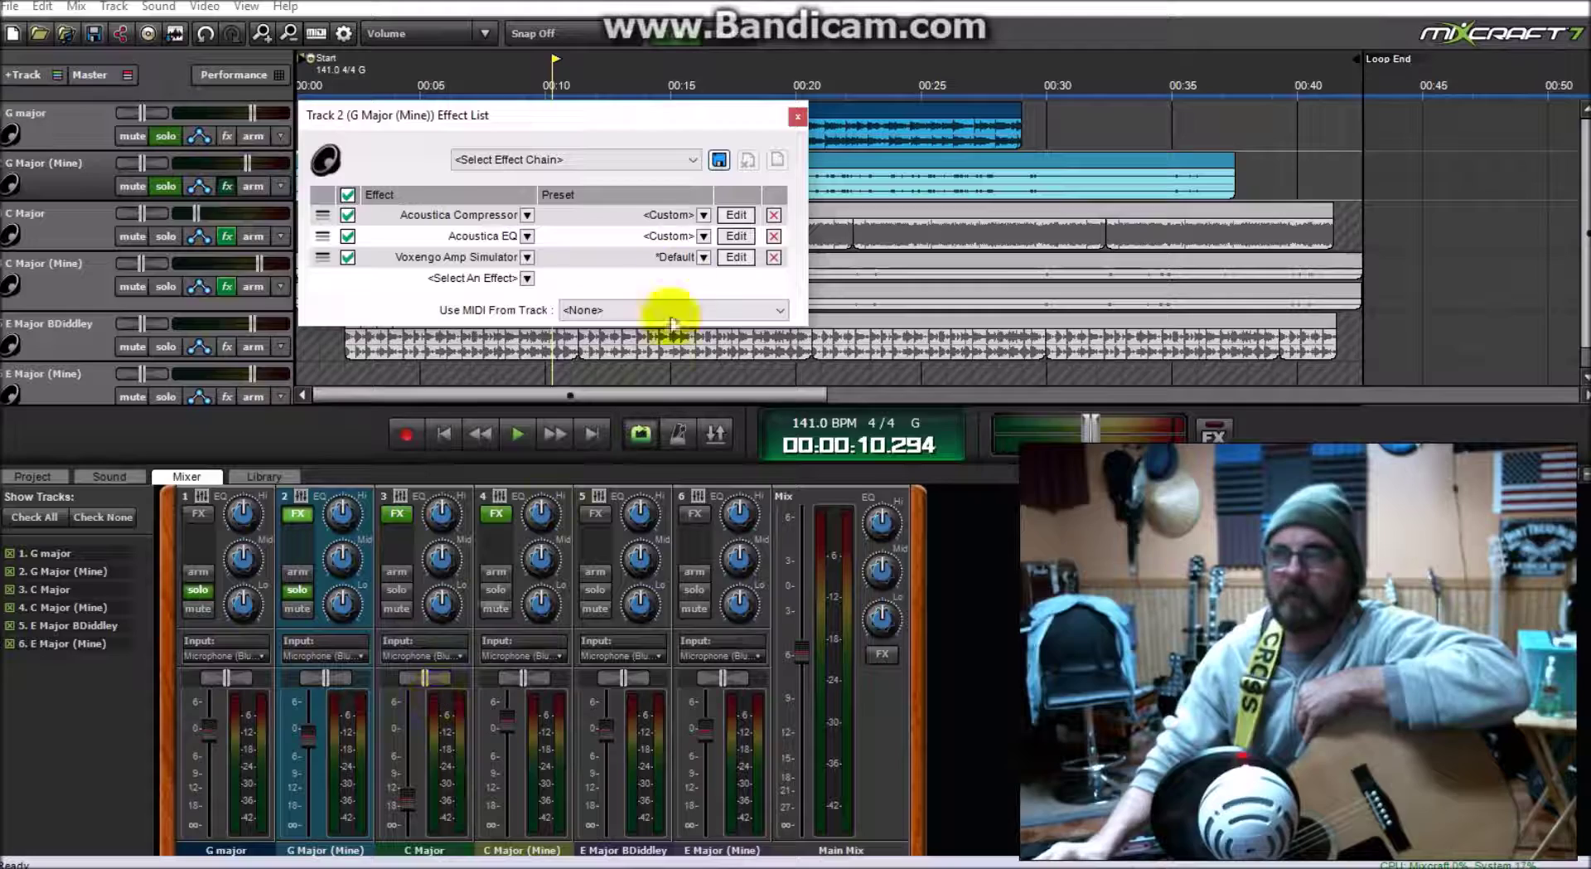
left_click(734, 258)
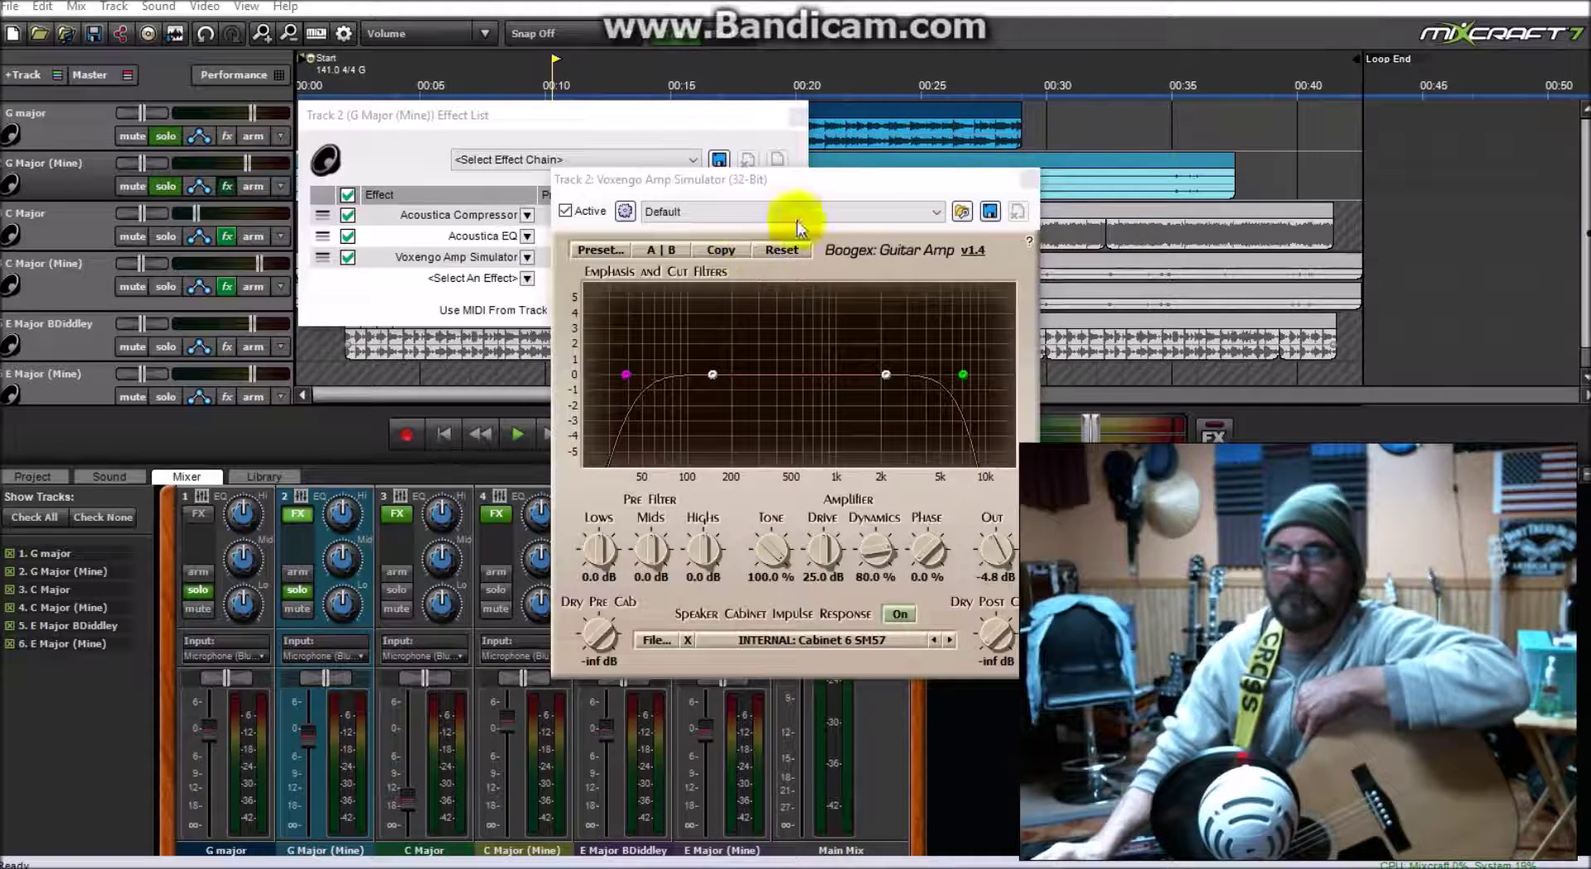
left_click(1030, 178)
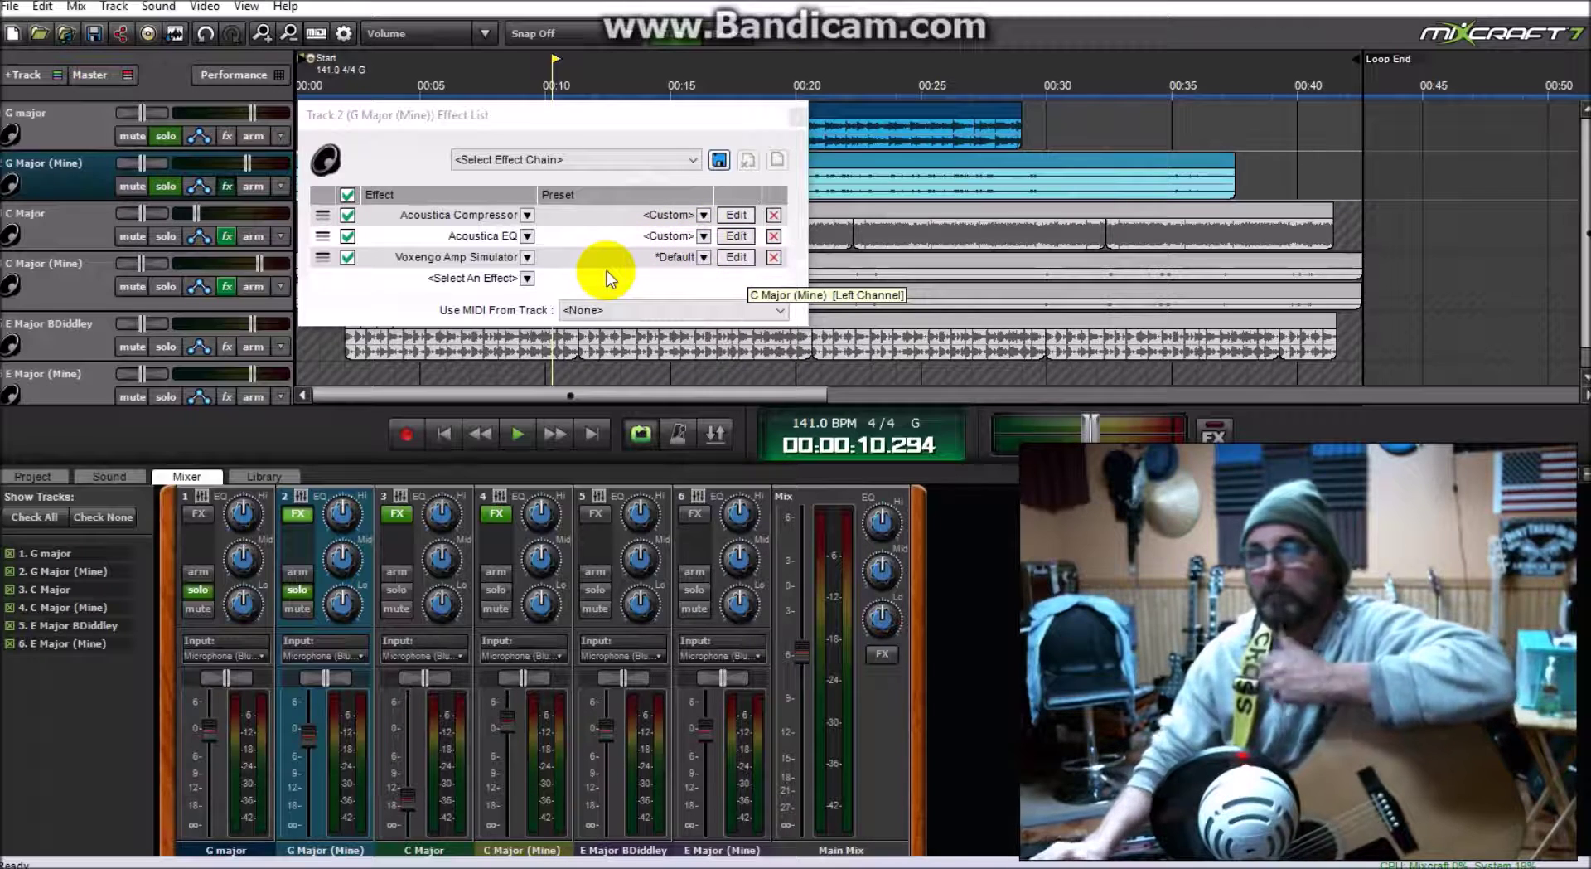
left_click(773, 257)
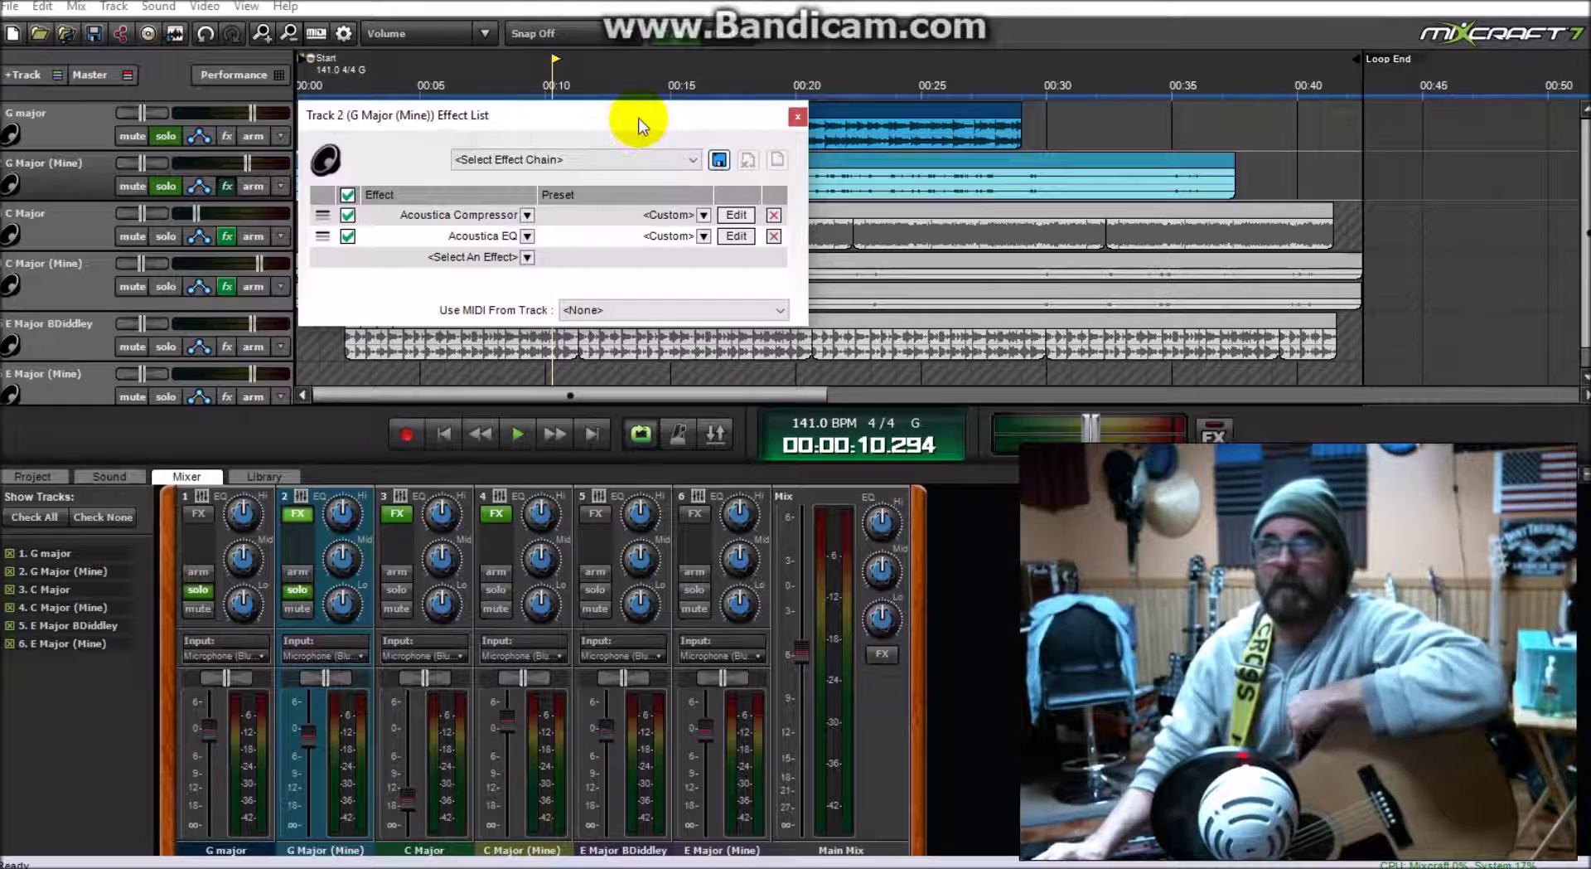
Step: Add CurveEQ to G Major (Mine) and compare its settings window with that of Acoustica EQ
left_click(527, 258)
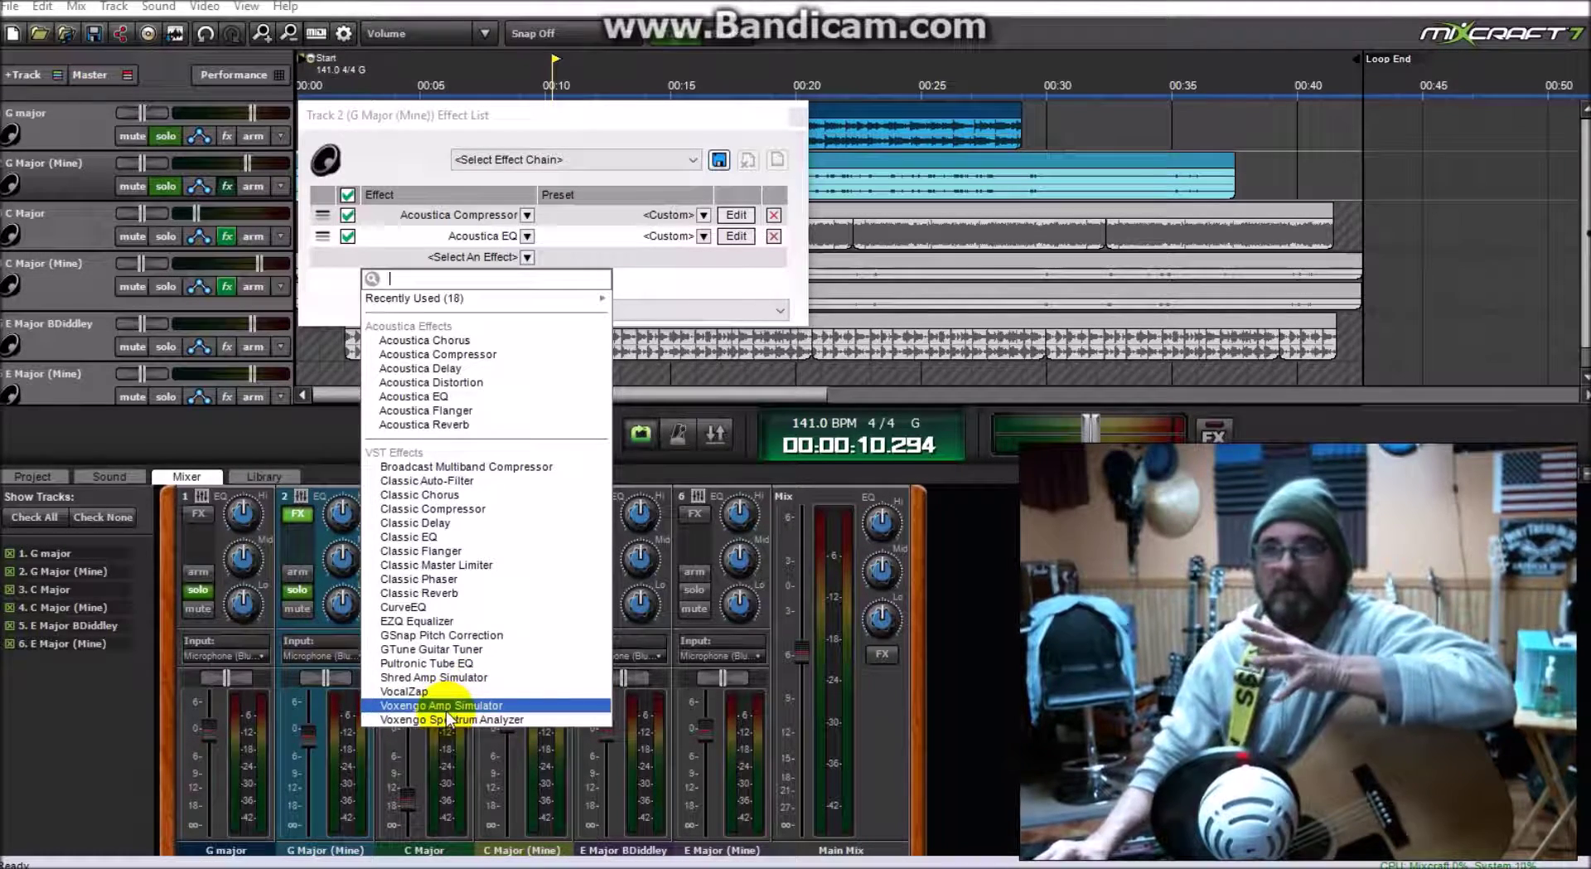
left_click(418, 618)
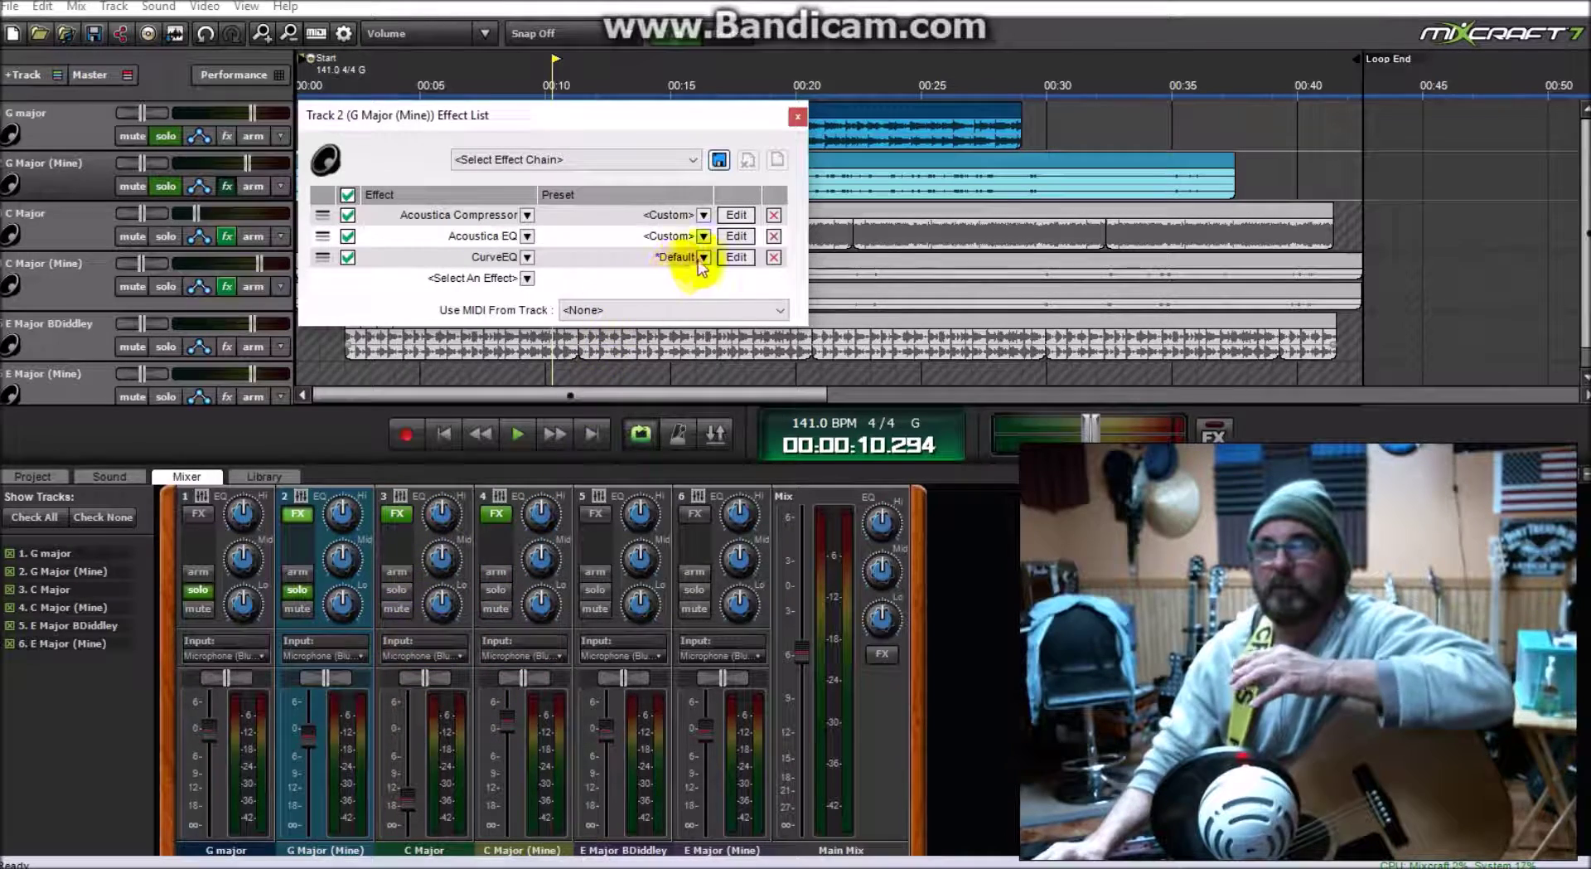
left_click(736, 257)
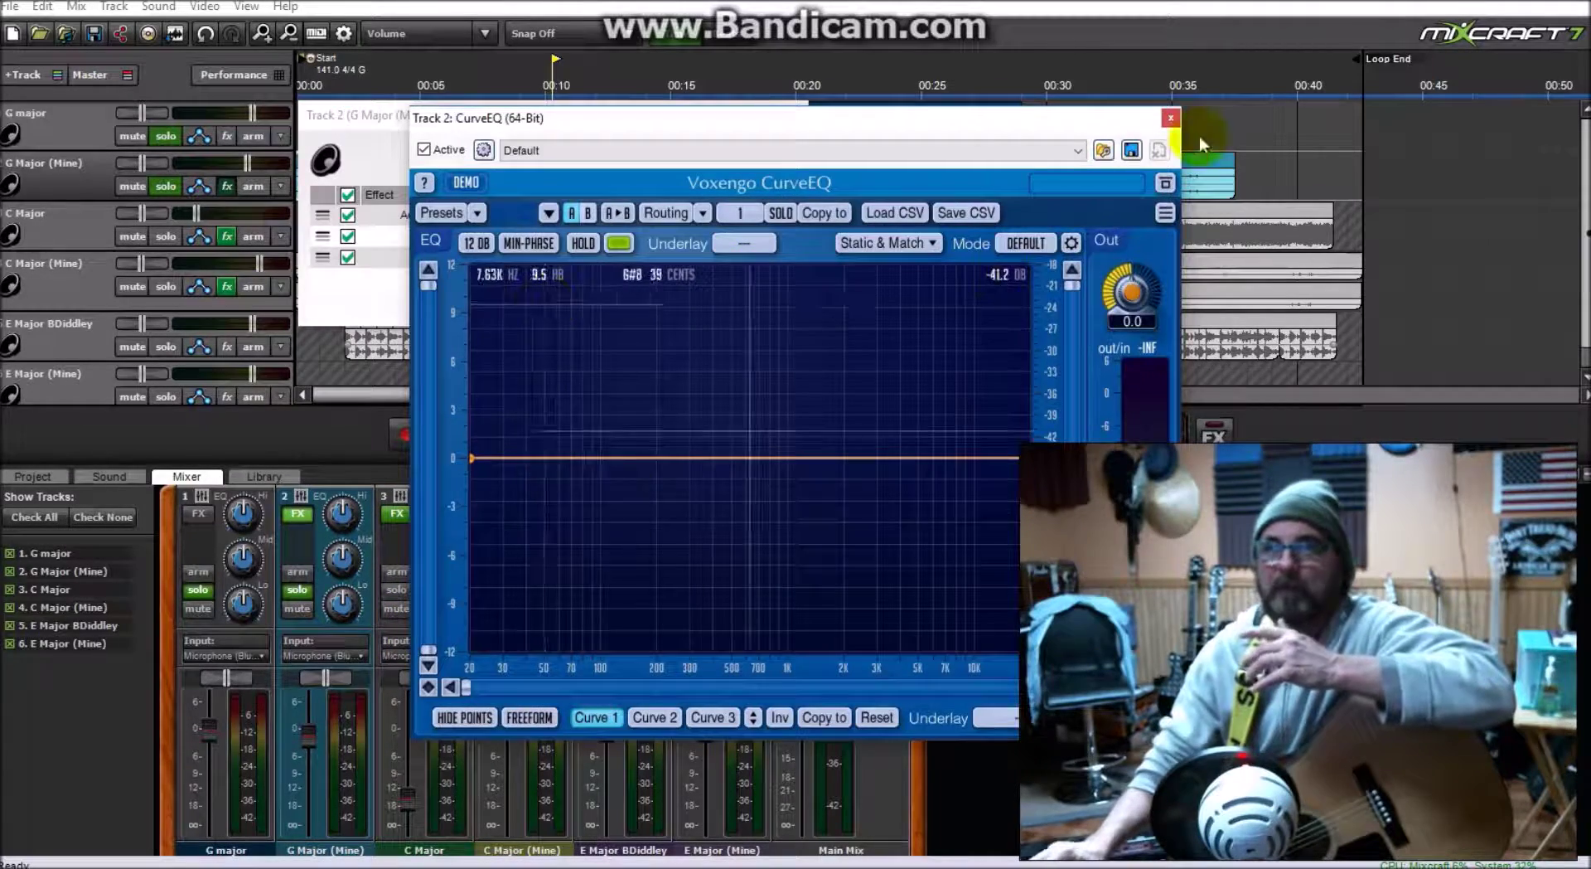
left_click(1171, 118)
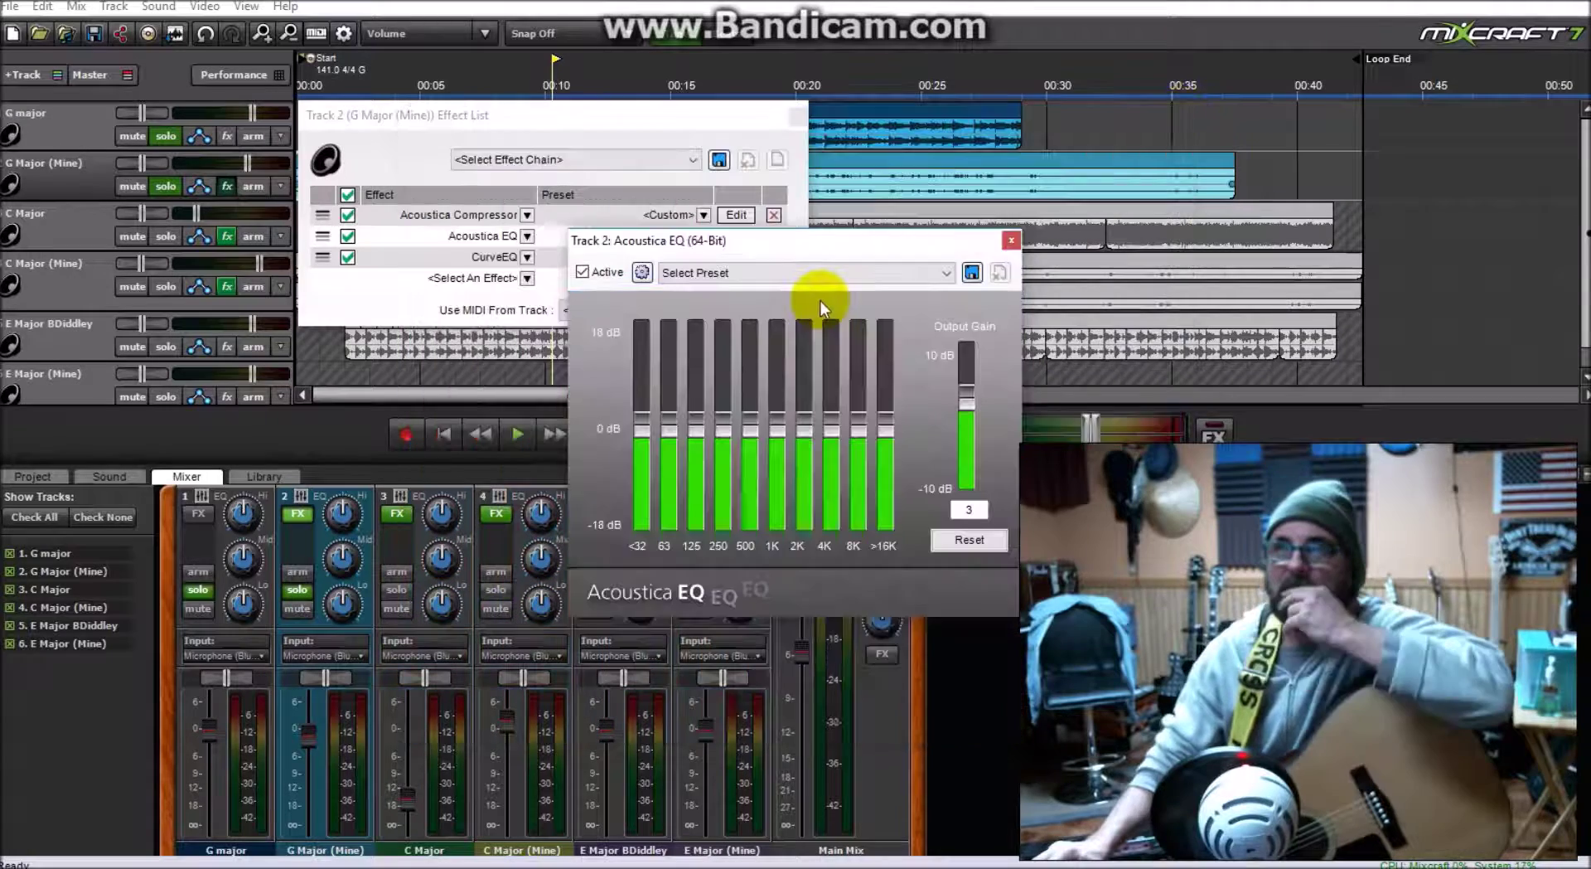
left_click(1012, 240)
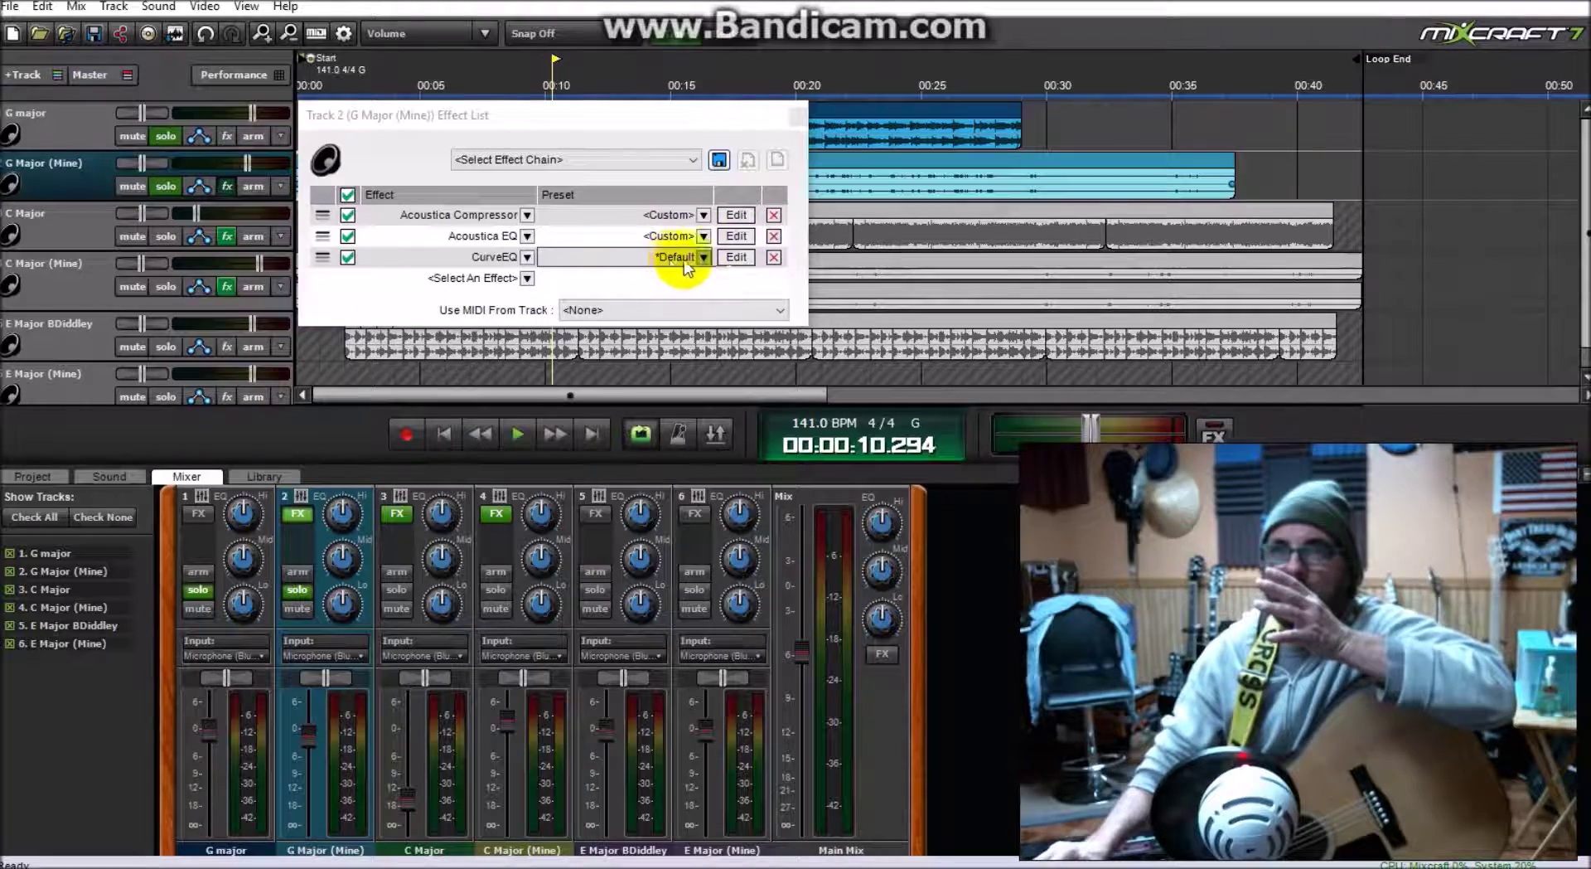
Step: Raise the CurveEQ curve to about 2.9 dB near 3.73 kHz, remove the effect, and close the Acoustica EQ window
left_click(736, 256)
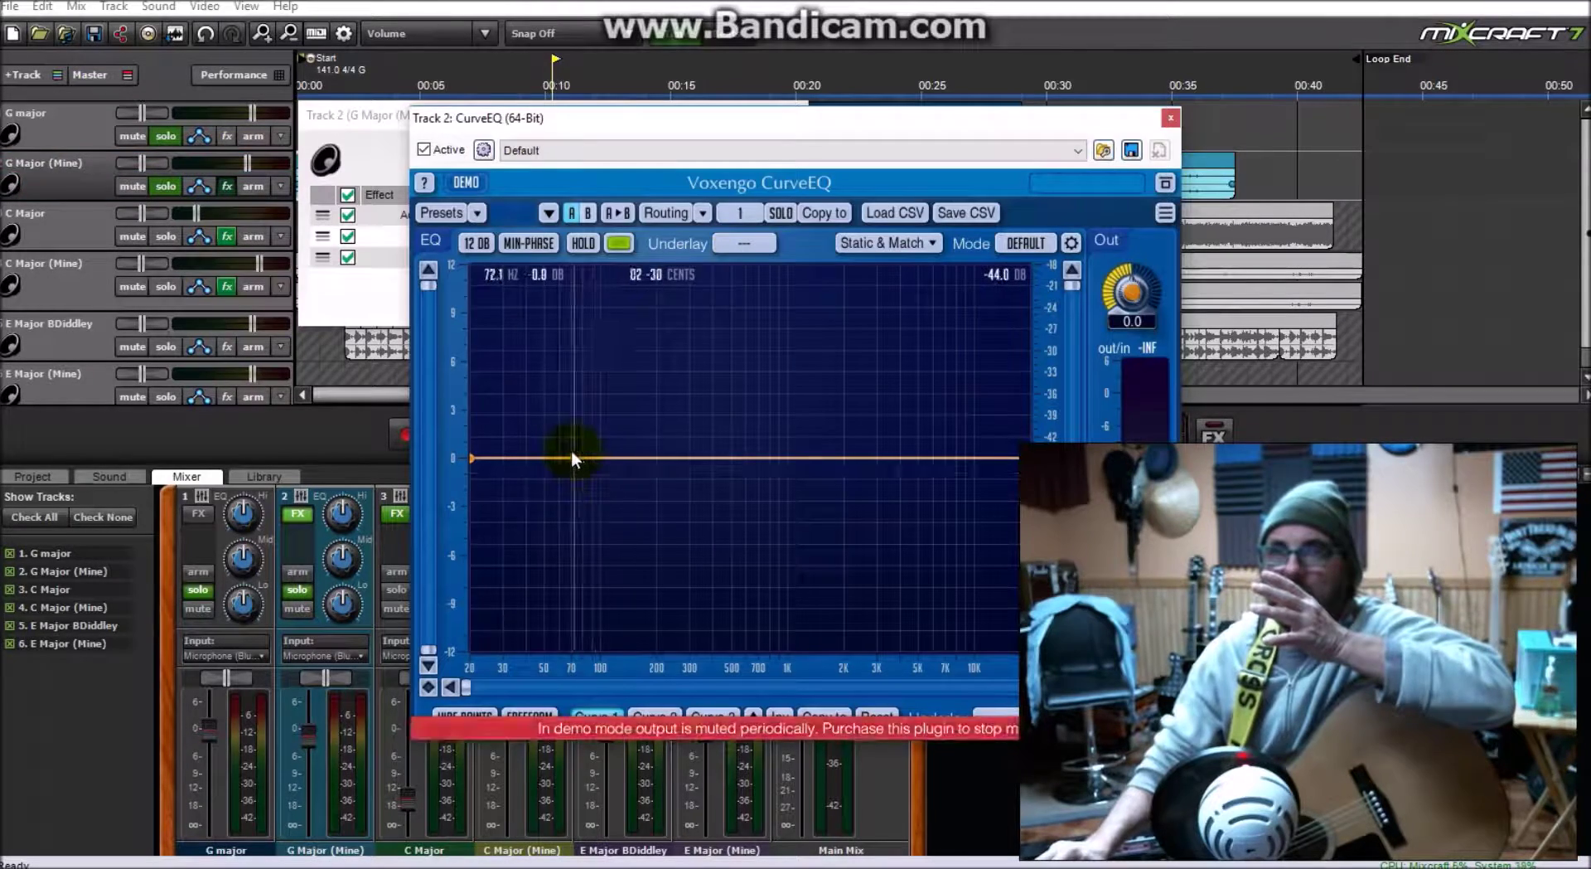
left_click_drag(563, 455, 483, 579)
left_click_drag(639, 400, 801, 430)
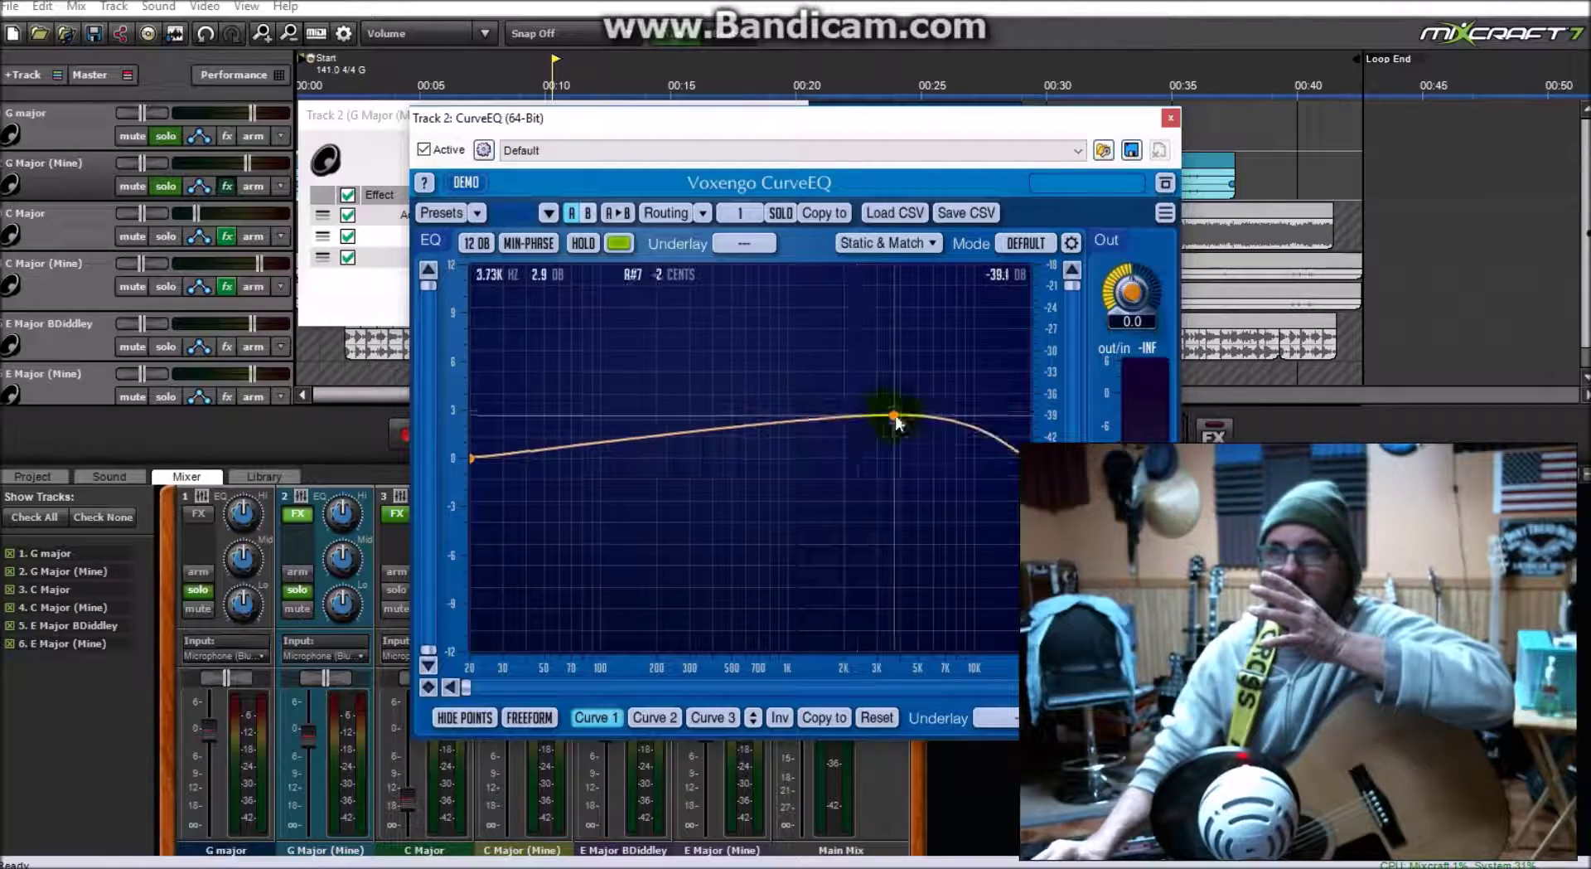
left_click(1170, 117)
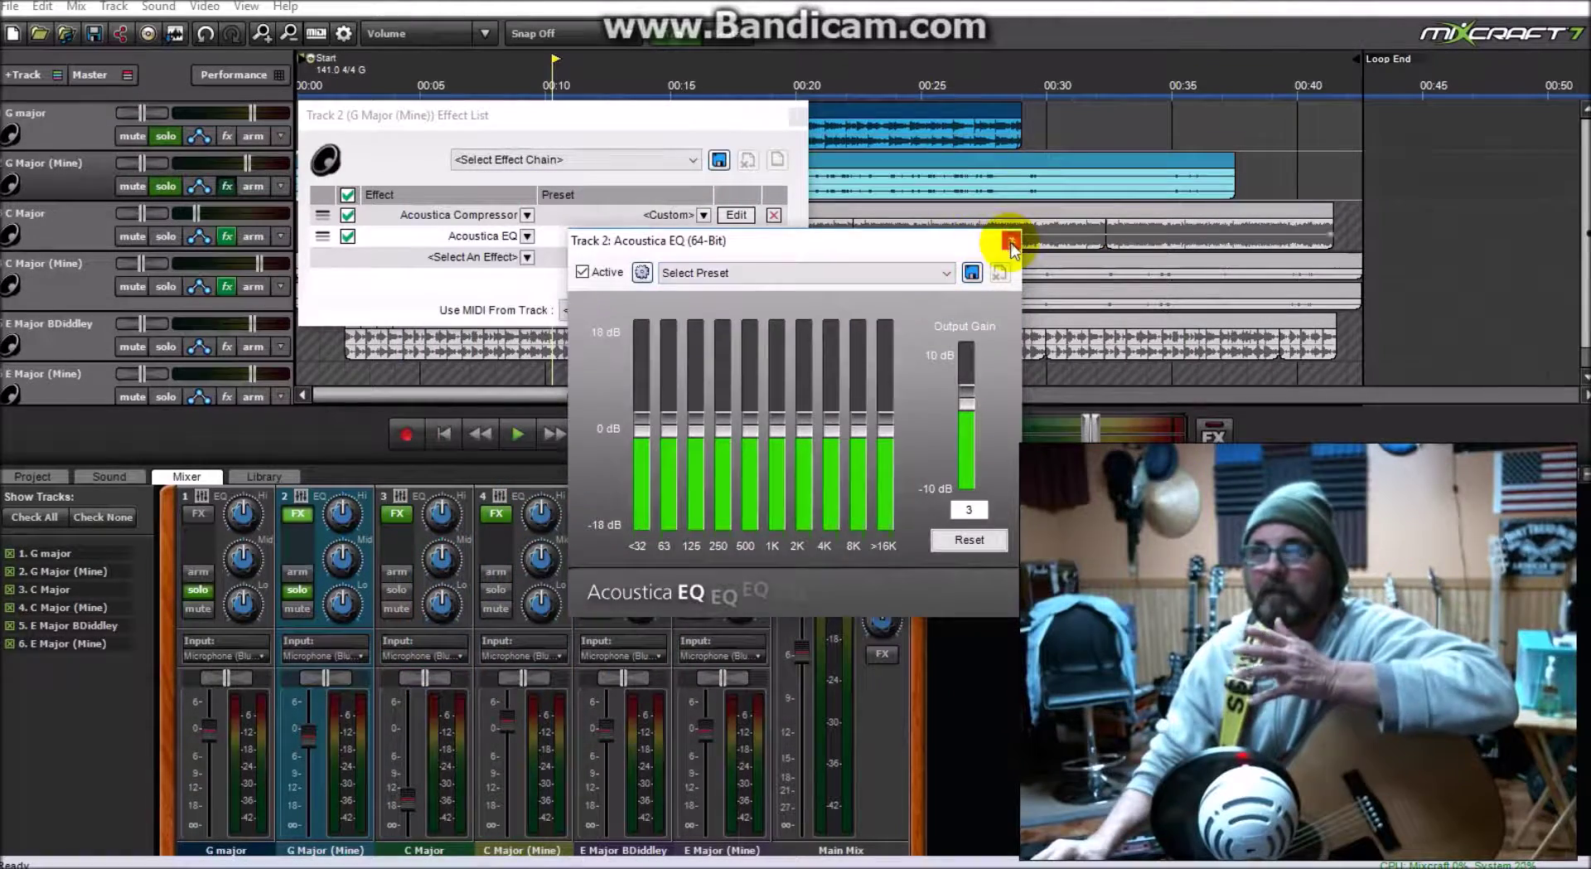
left_click(1010, 241)
Step: Add EZQ Equalizer to G Major (Mine), shift its tone point slightly toward Warm, and remove the effect
left_click(527, 257)
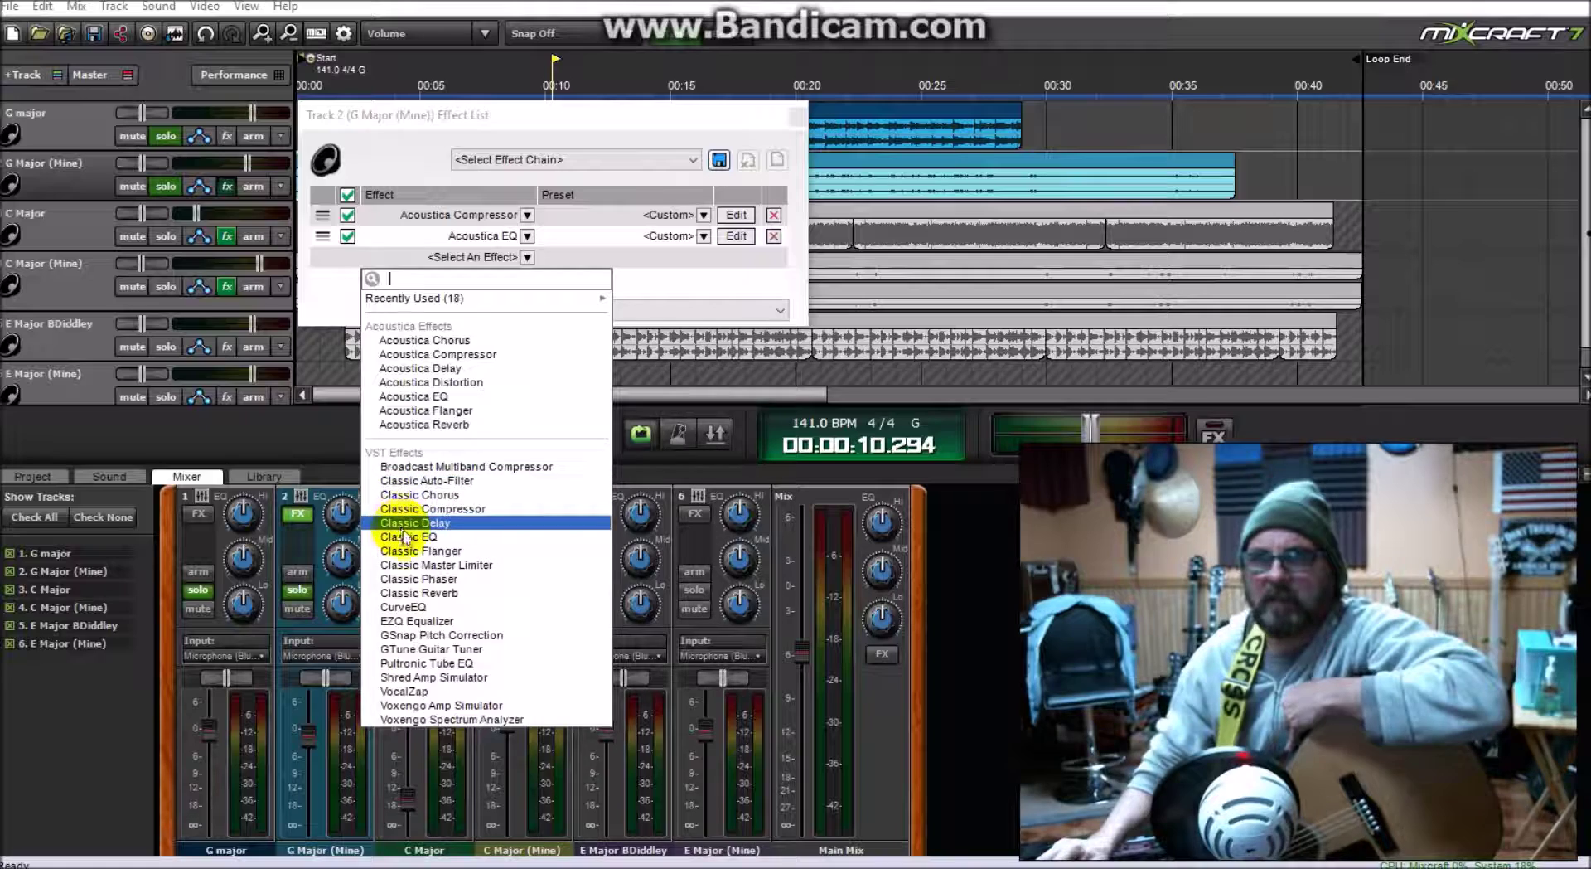
left_click(419, 618)
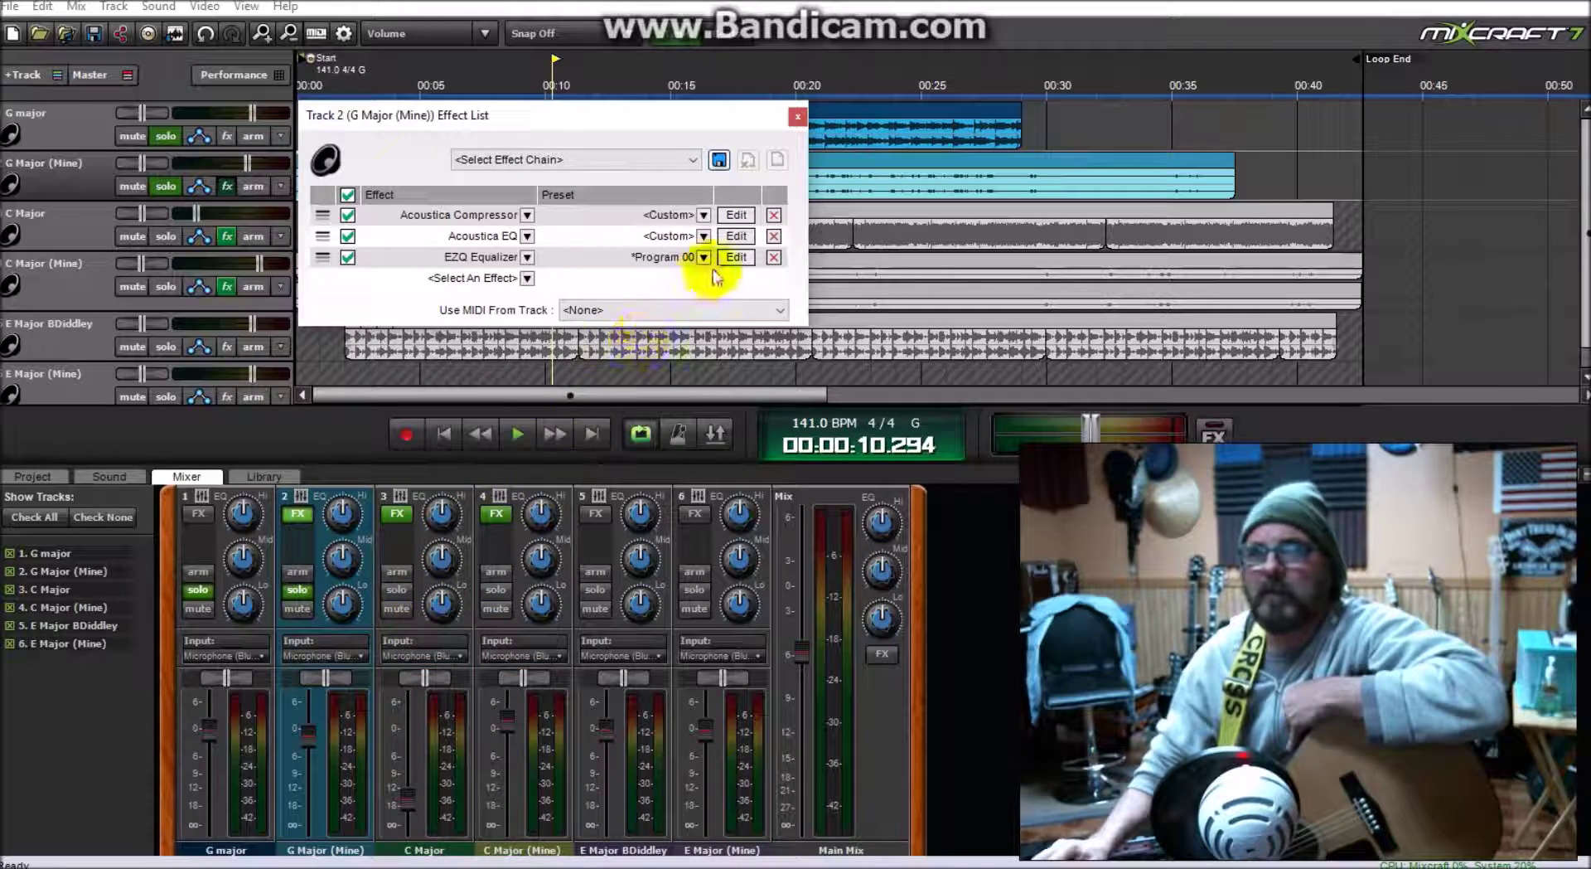
left_click(735, 257)
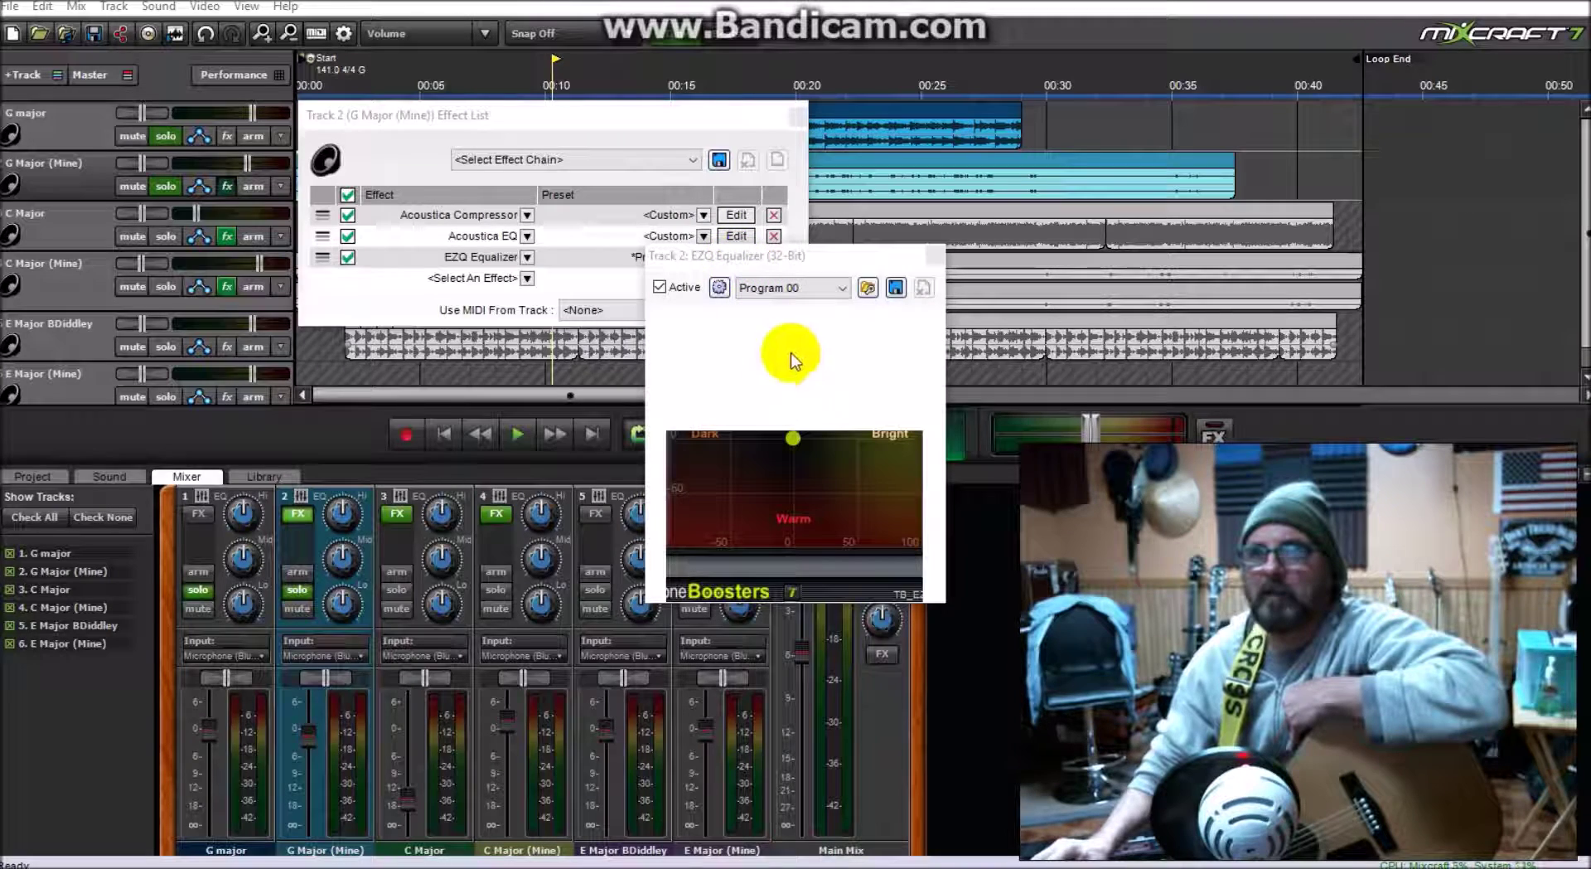
left_click_drag(852, 258, 885, 215)
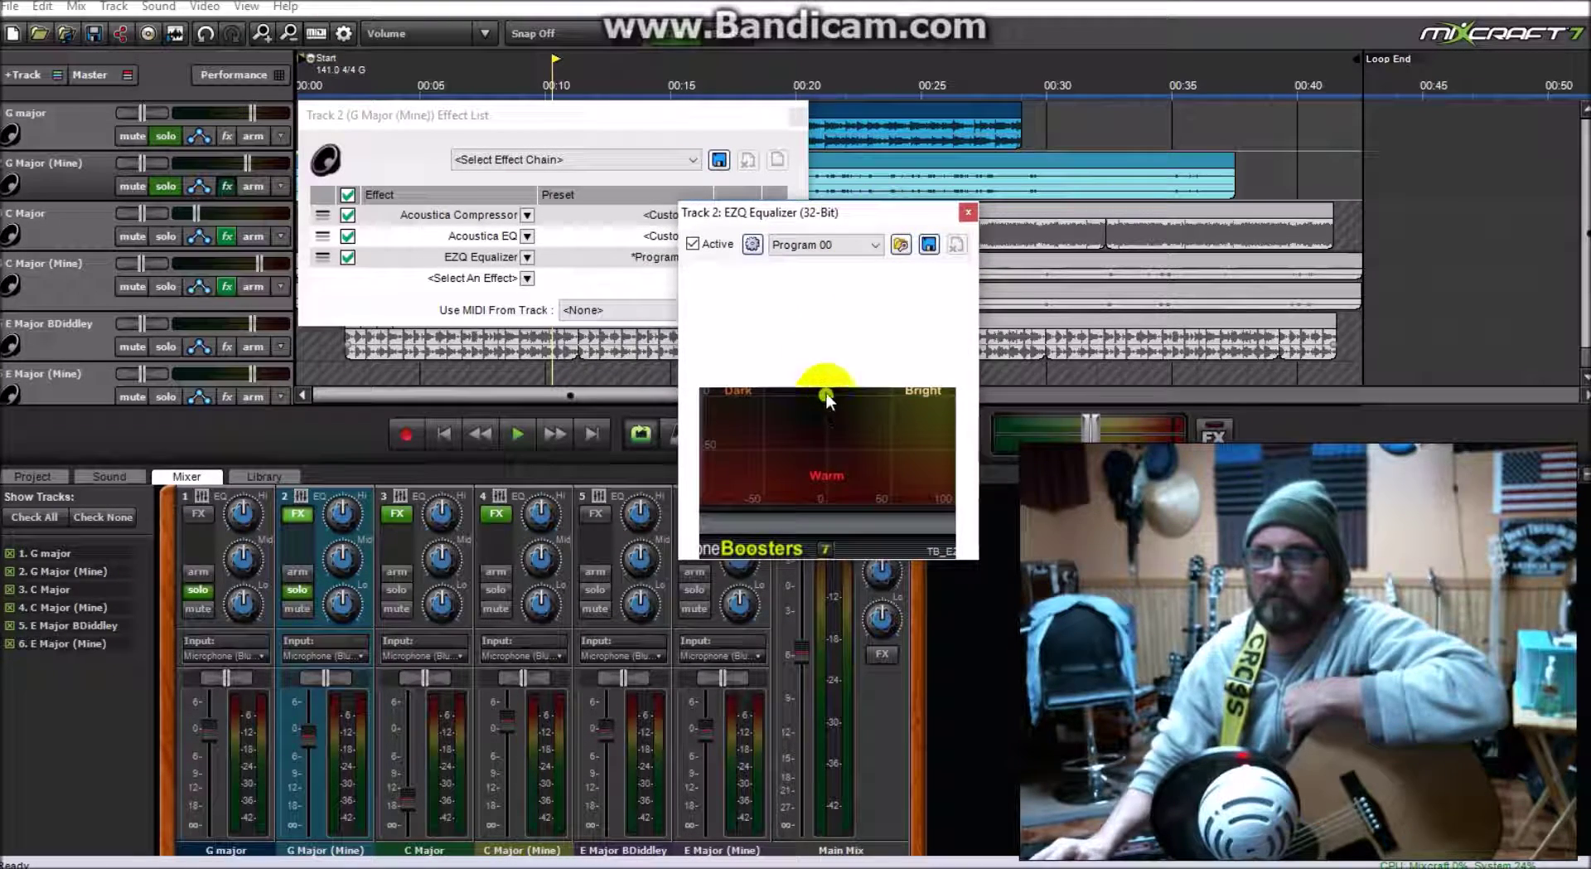
left_click_drag(827, 396, 815, 498)
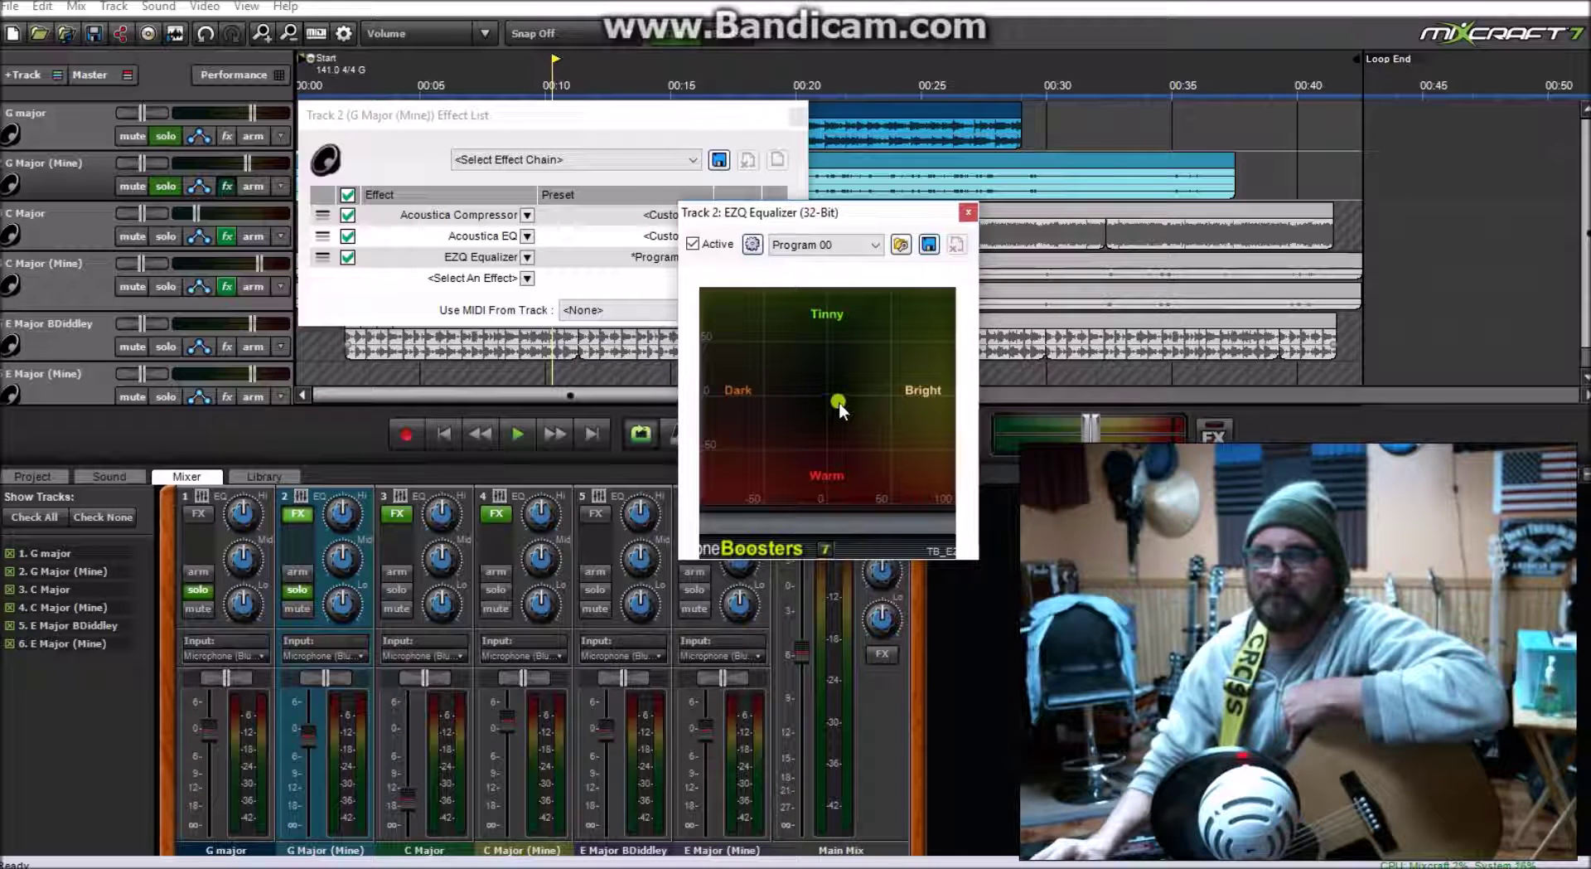
left_click_drag(839, 401, 828, 410)
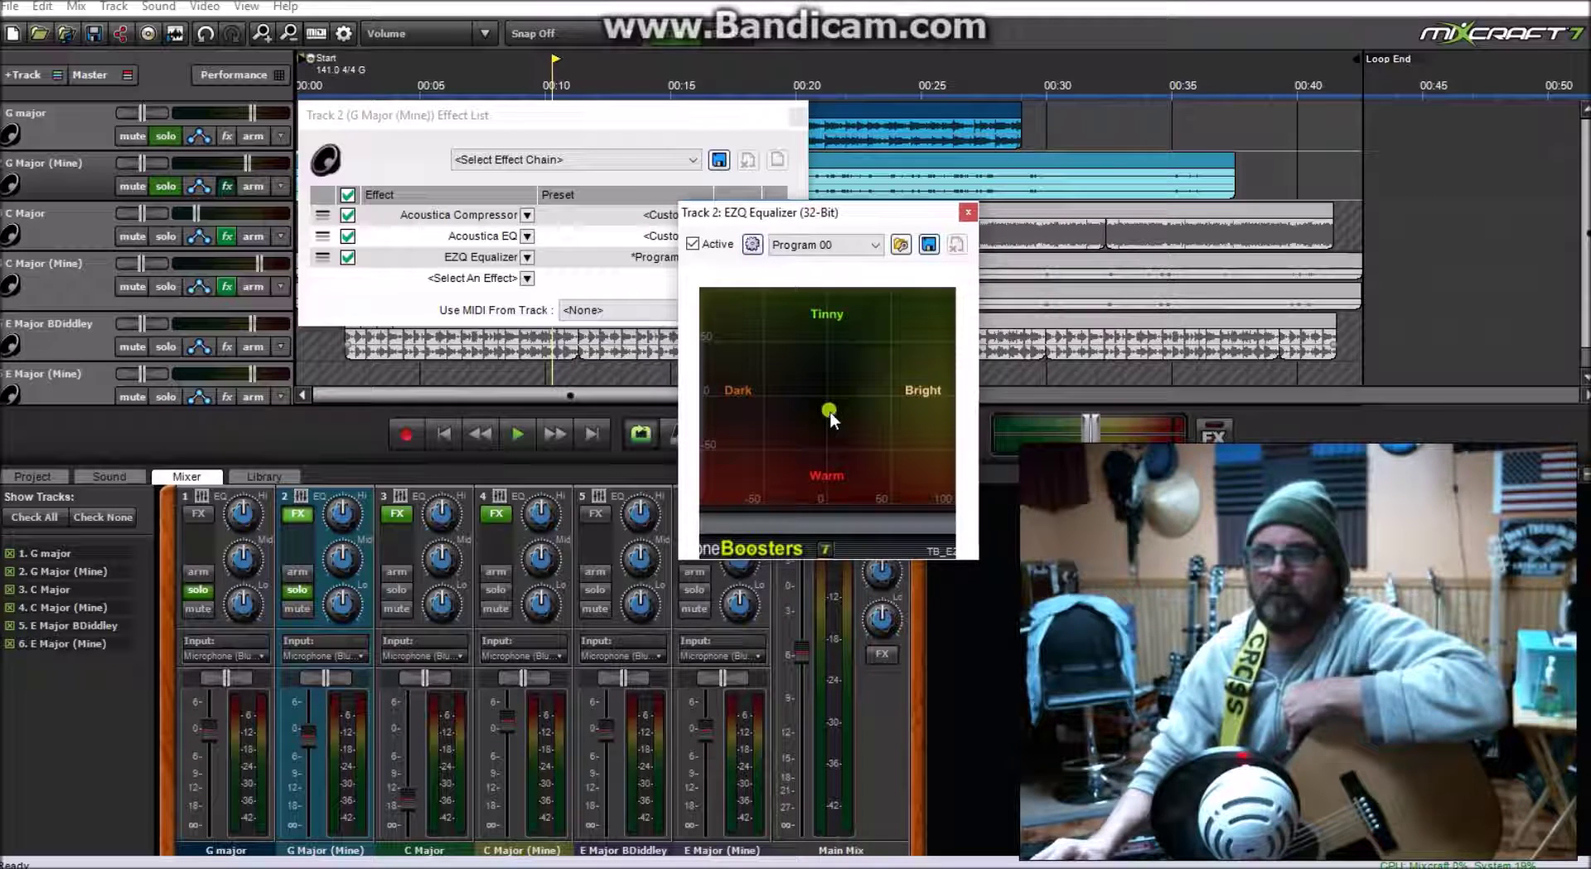
left_click(967, 212)
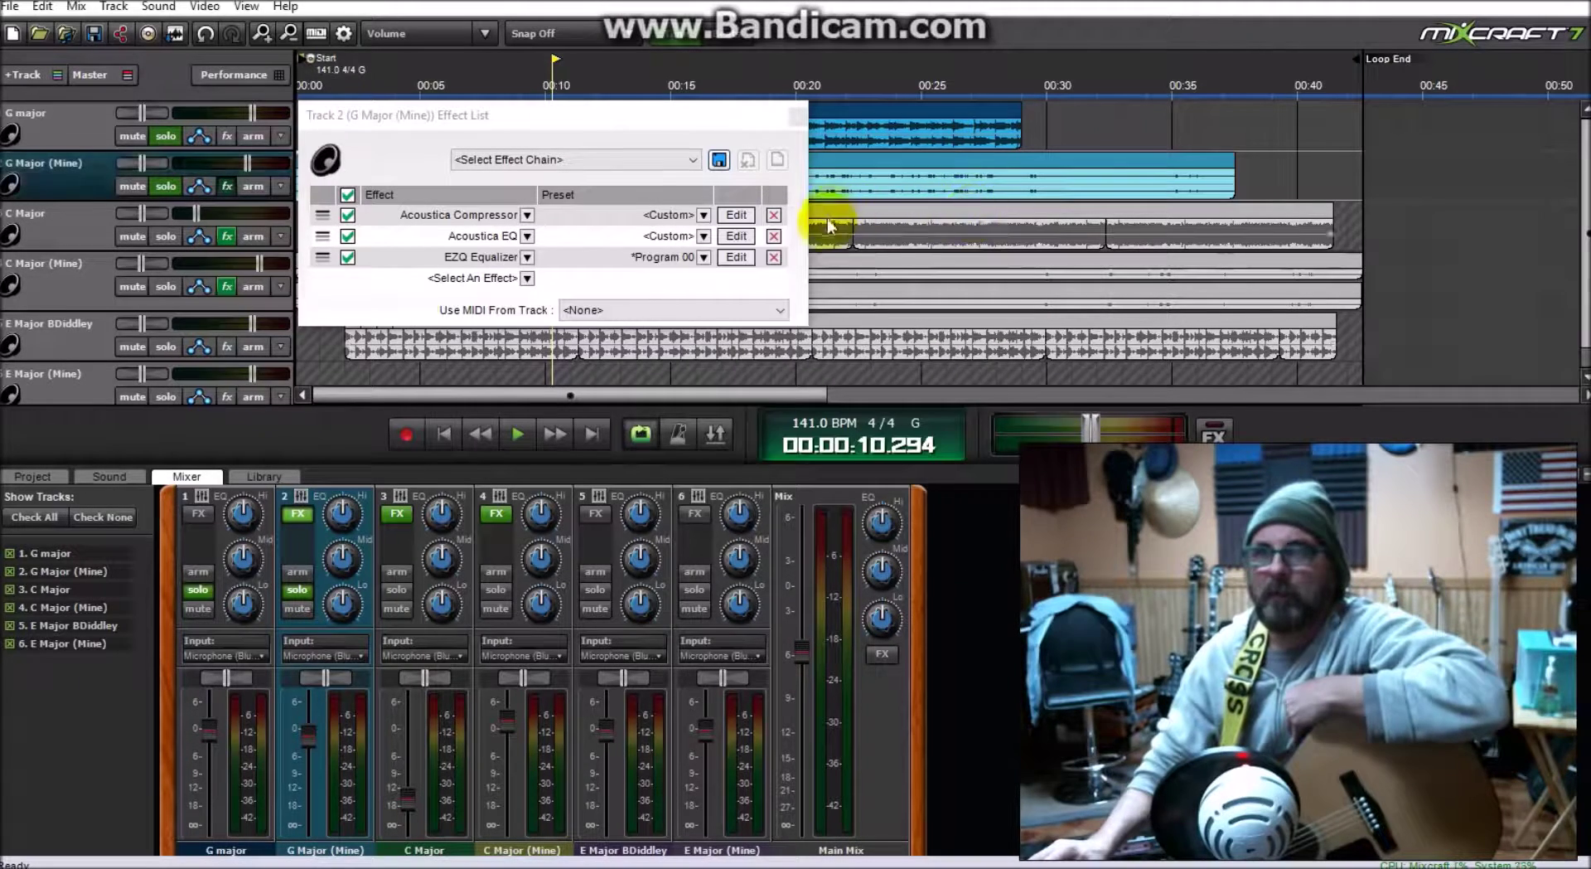
left_click(774, 258)
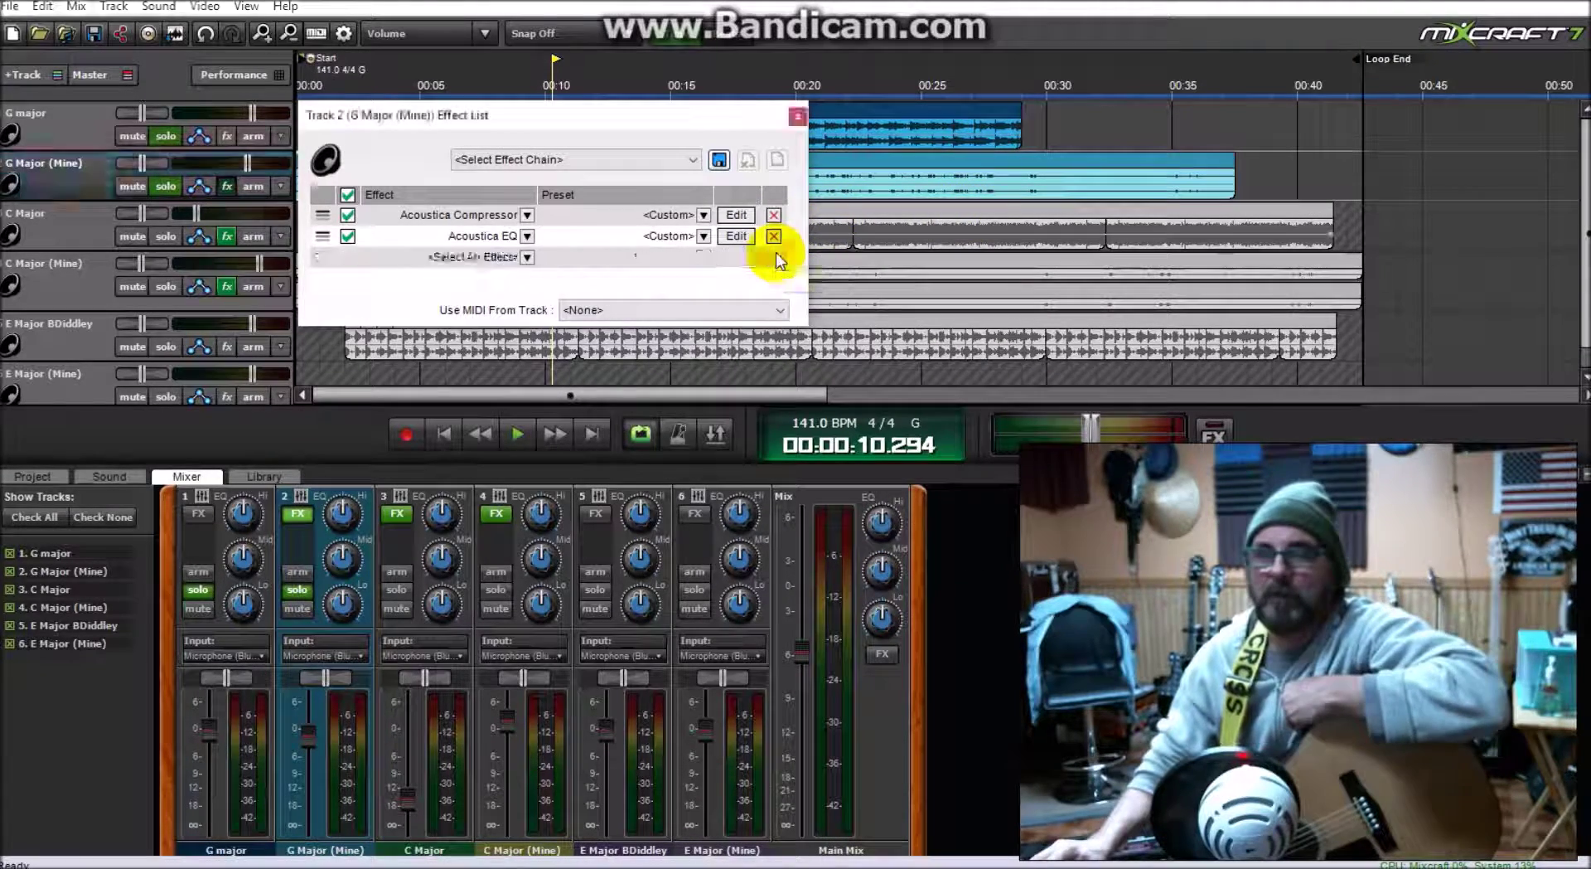
Step: Add the Pultronic Tube EQ to G Major (Mine), view its settings, and close its window again
left_click(527, 257)
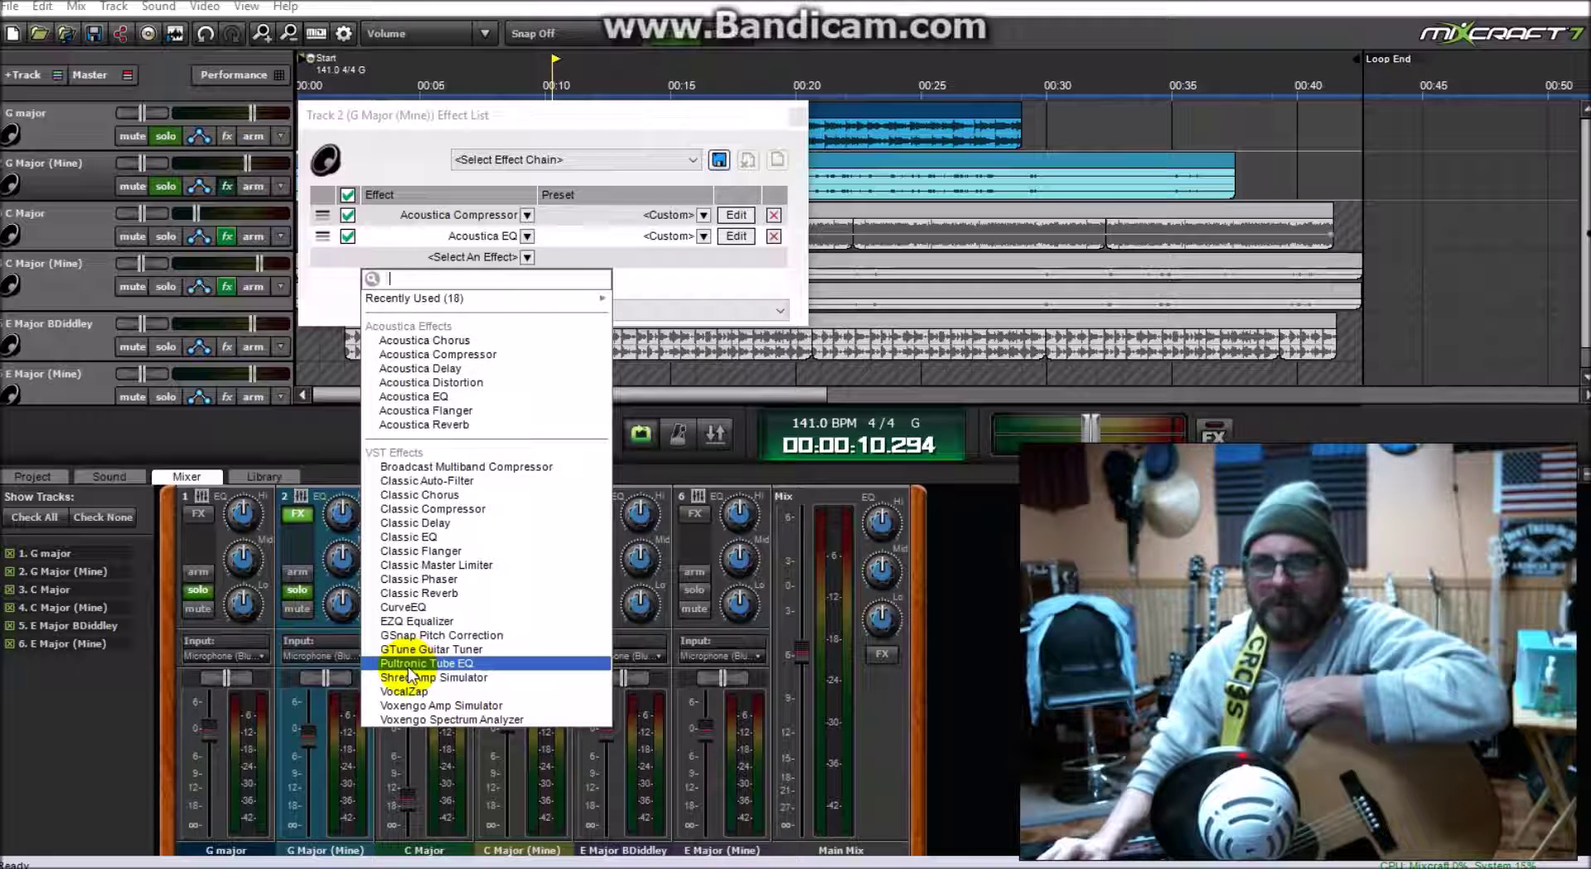
key("Escape")
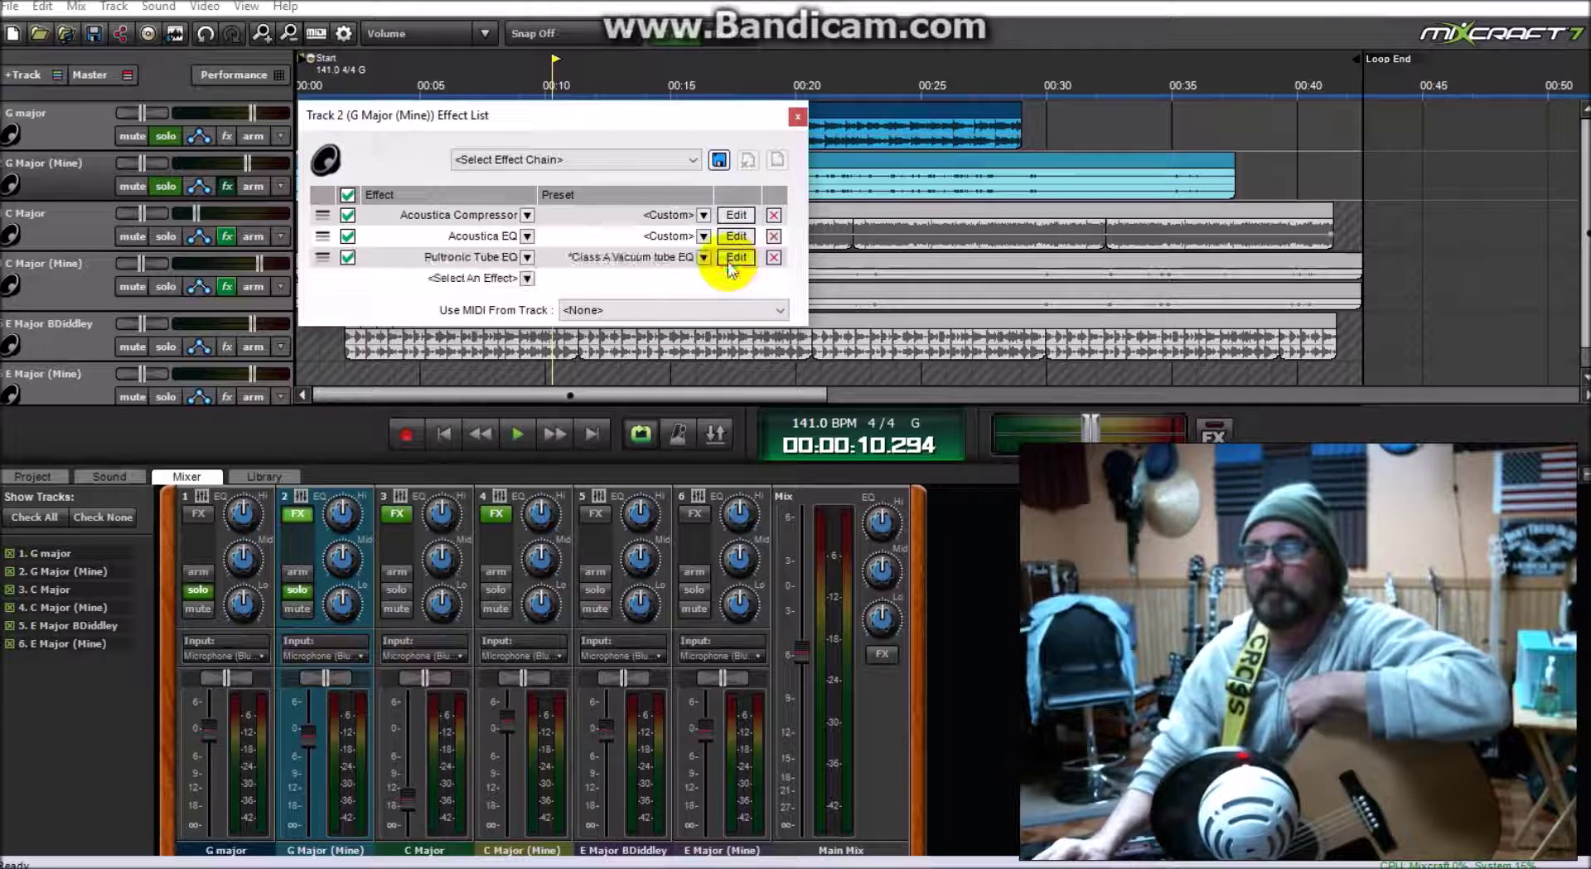
left_click(730, 258)
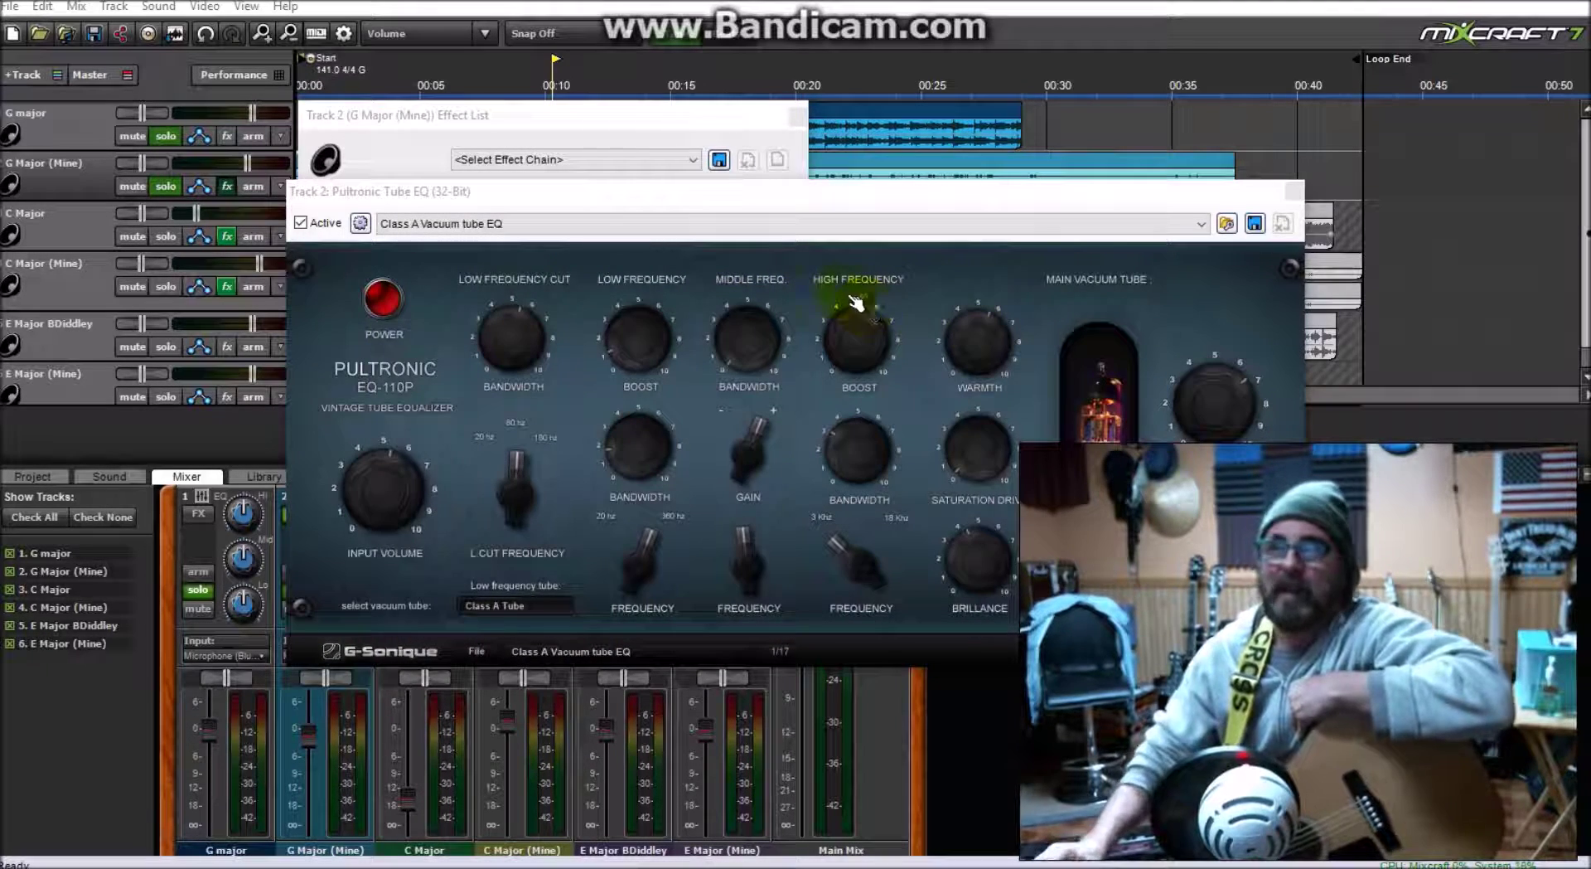
left_click(1295, 196)
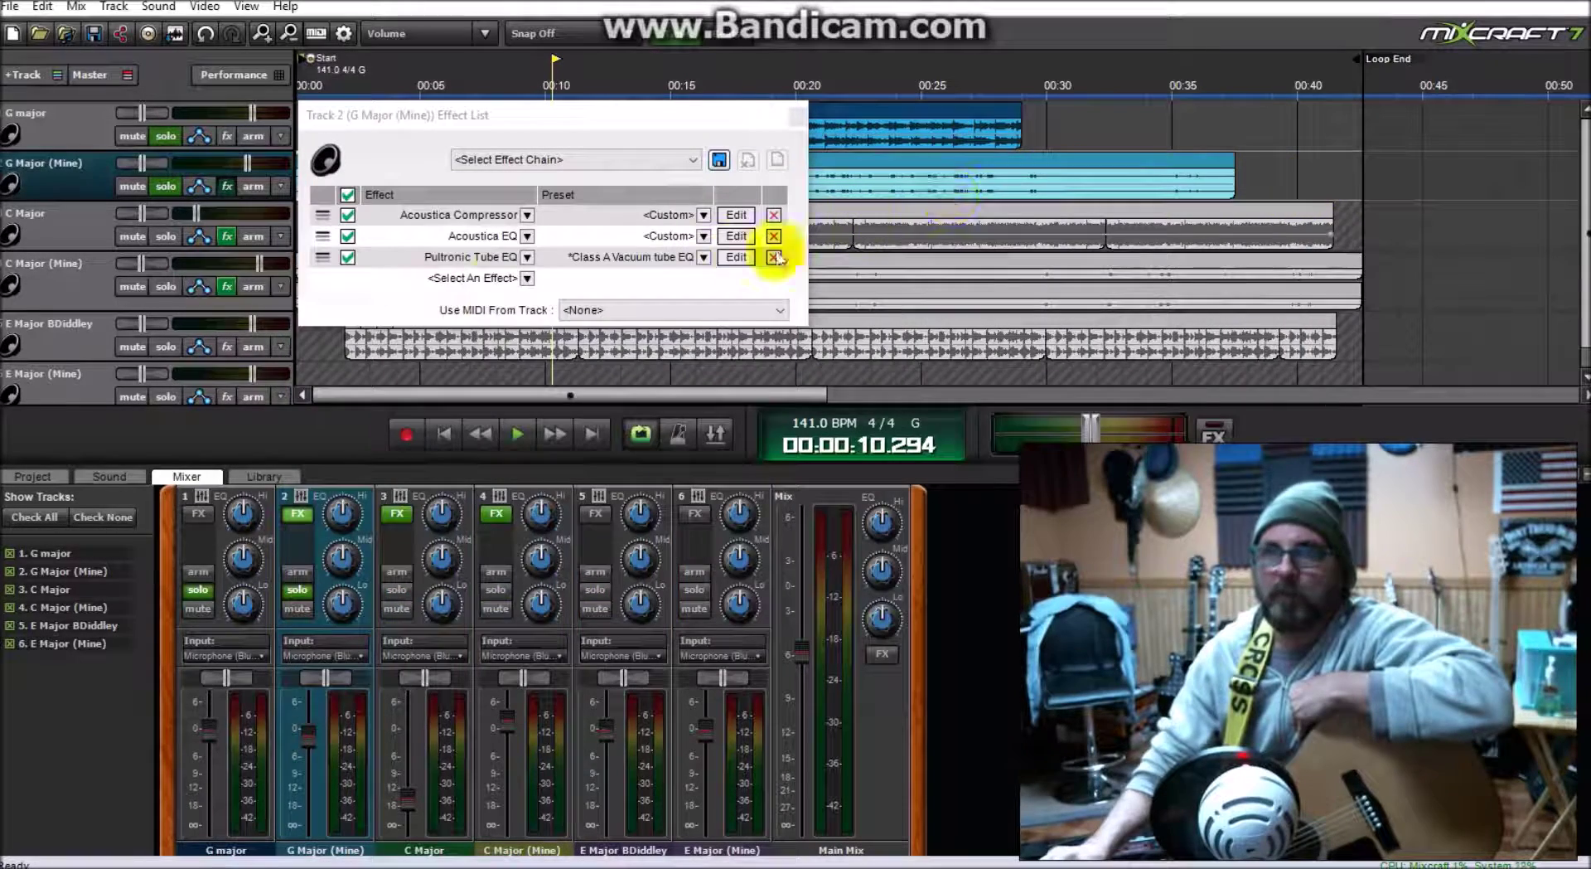
Step: Add CurveEQ to G Major (Mine) and shape its curve with a low-end dip and raised low-mid, mid and high points
left_click(522, 278)
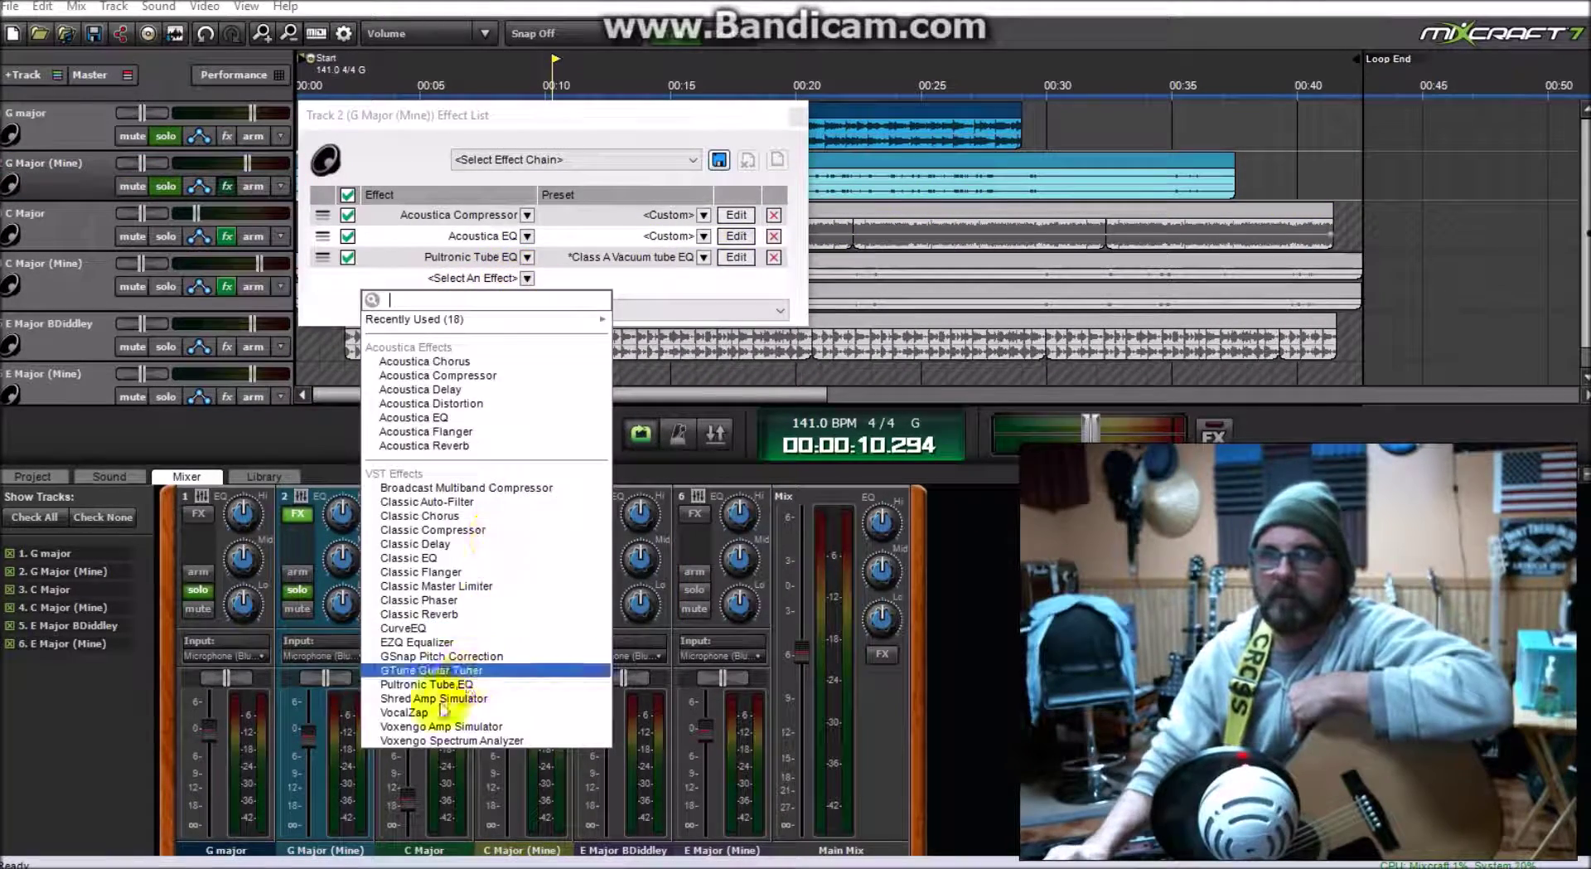
left_click(414, 628)
left_click(734, 278)
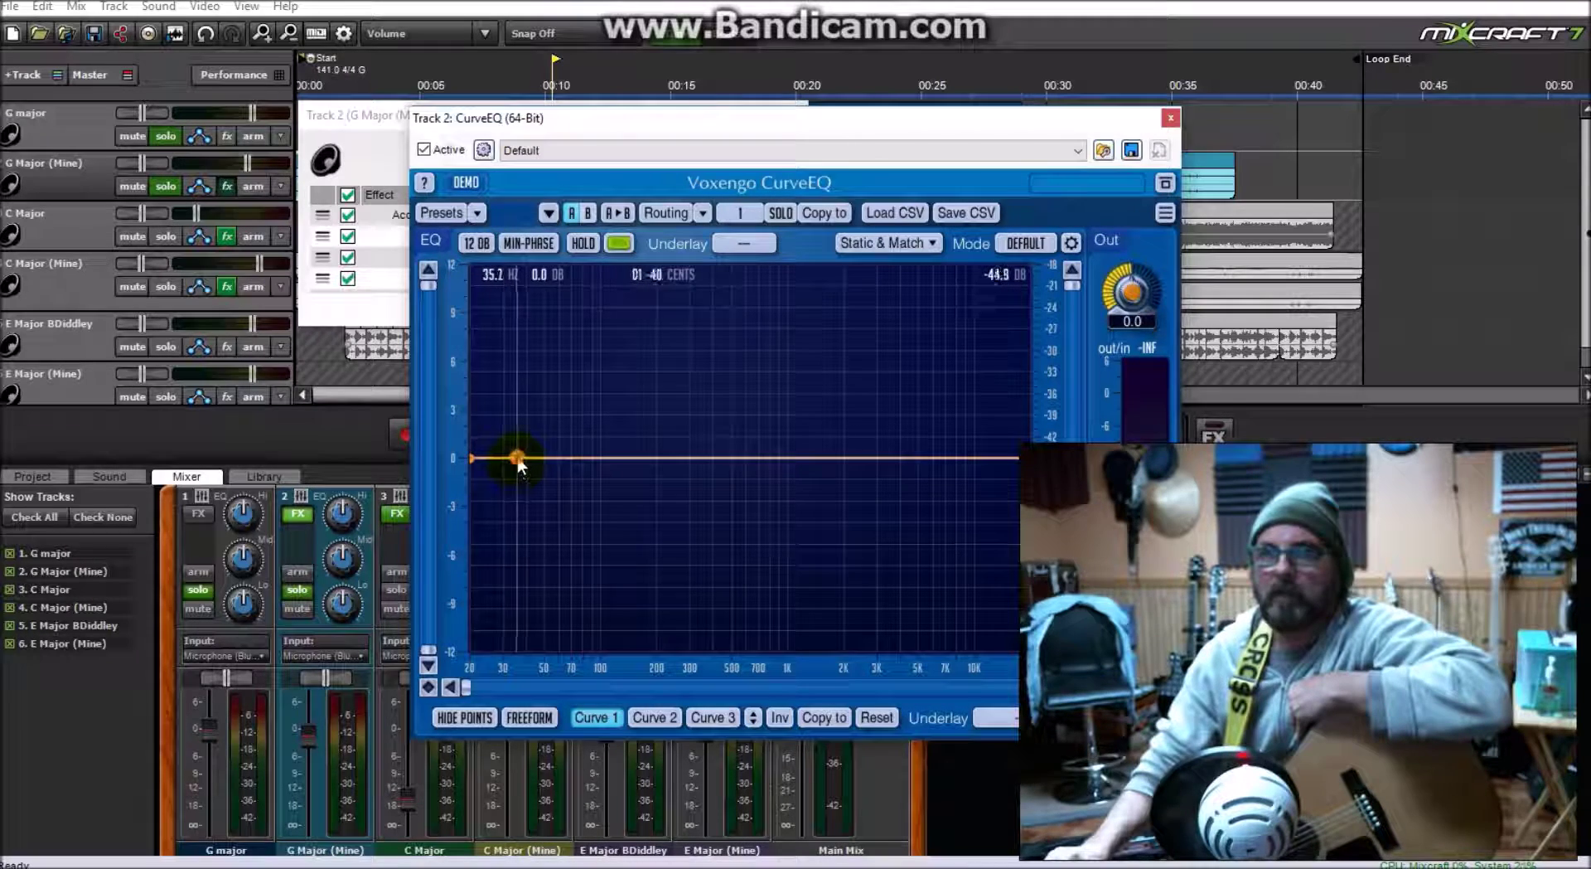
left_click_drag(517, 461, 491, 506)
left_click_drag(687, 484, 694, 417)
left_click_drag(814, 427, 973, 429)
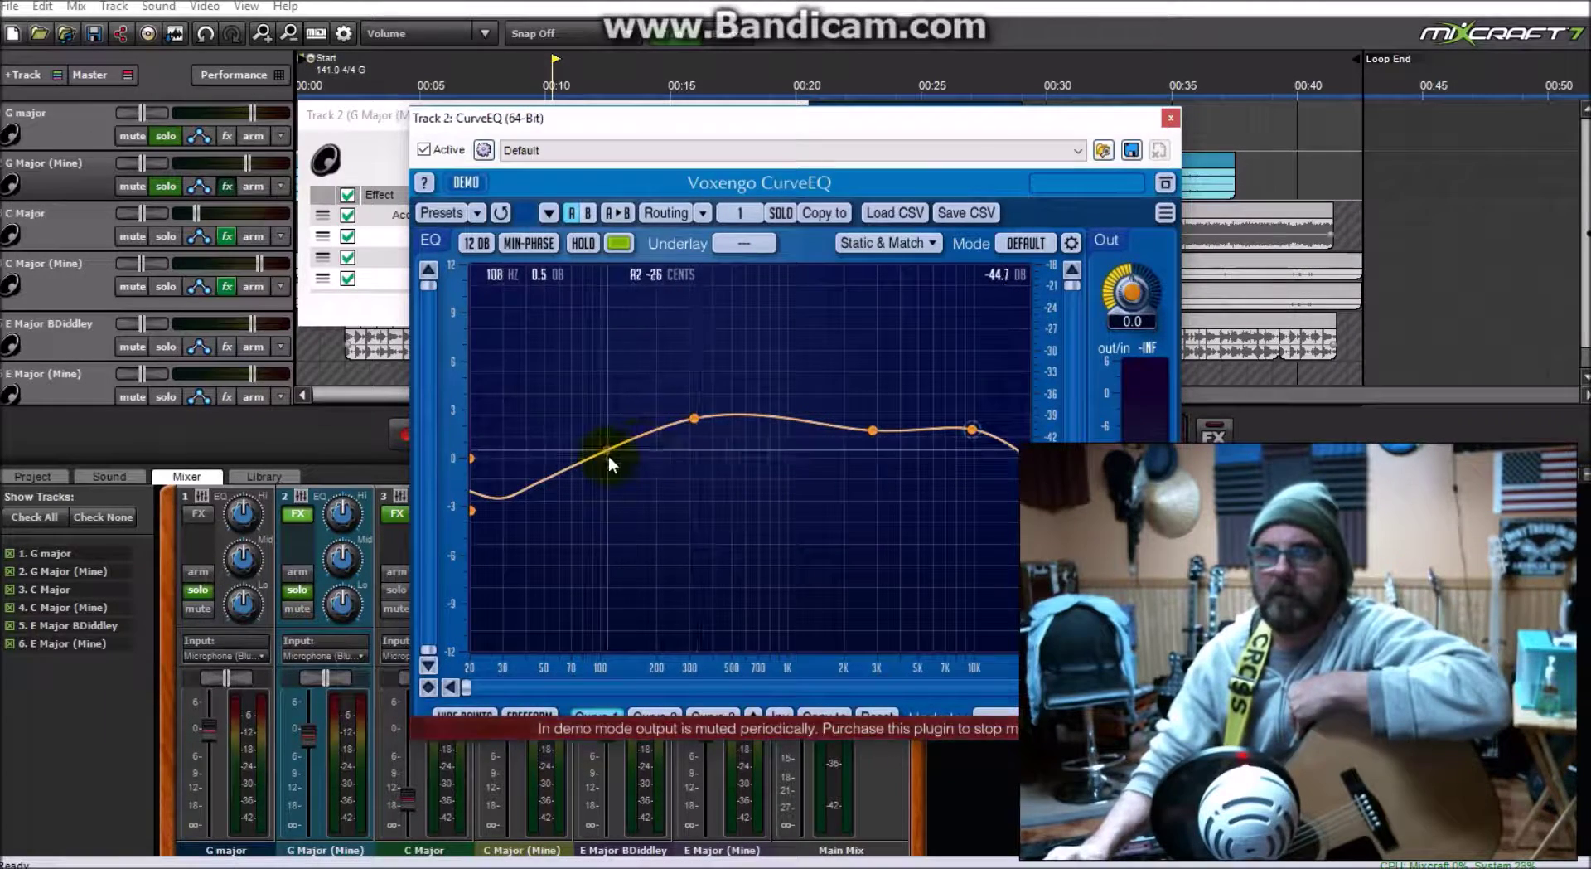
left_click_drag(605, 454, 584, 421)
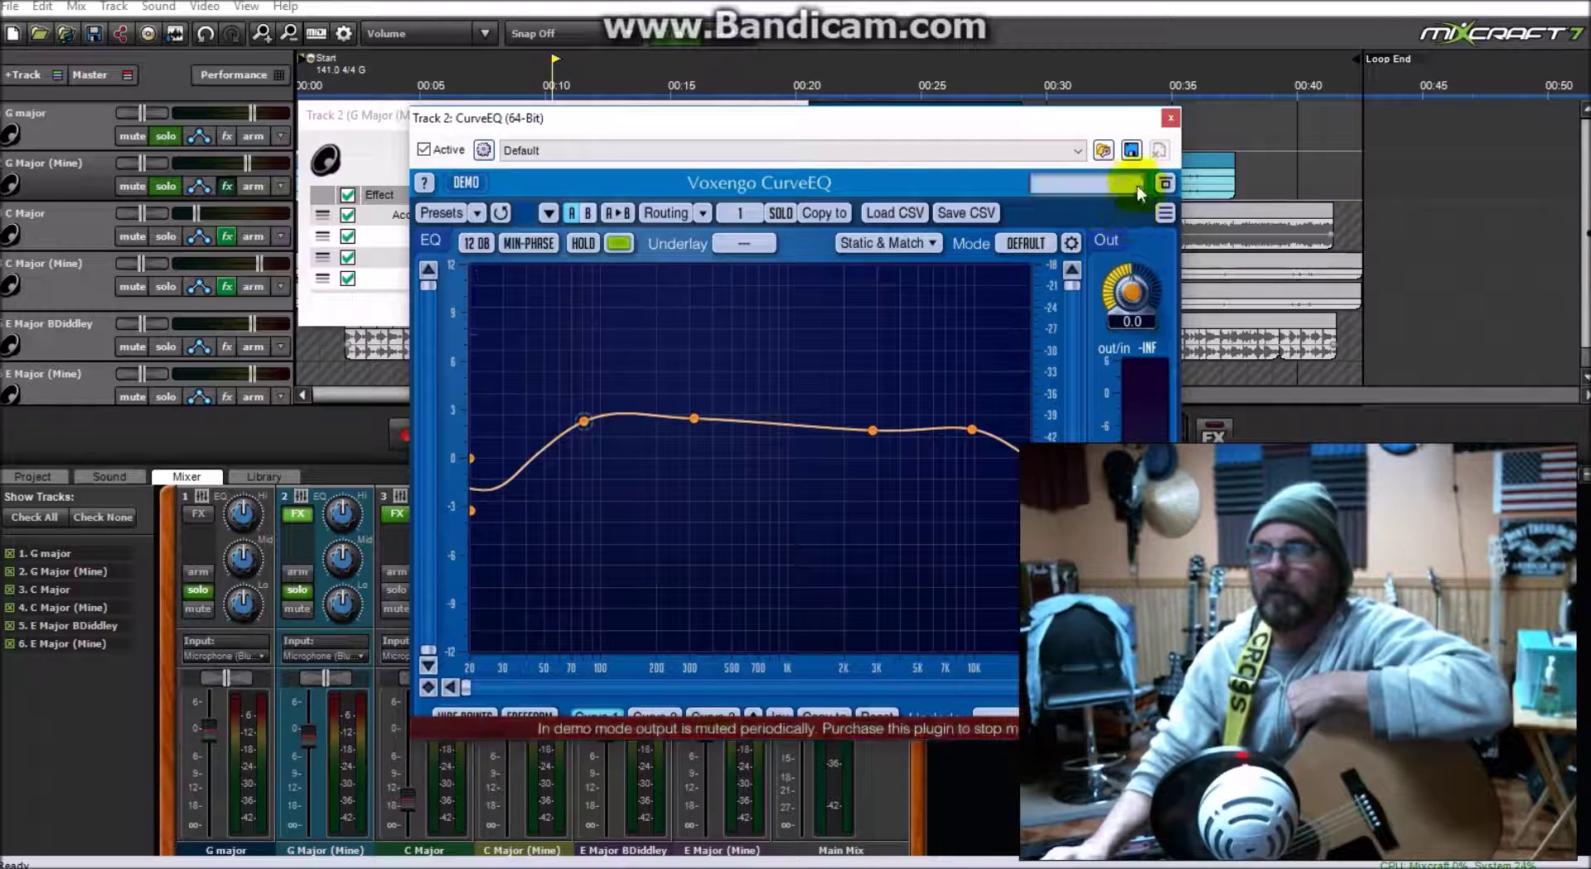
left_click(1171, 118)
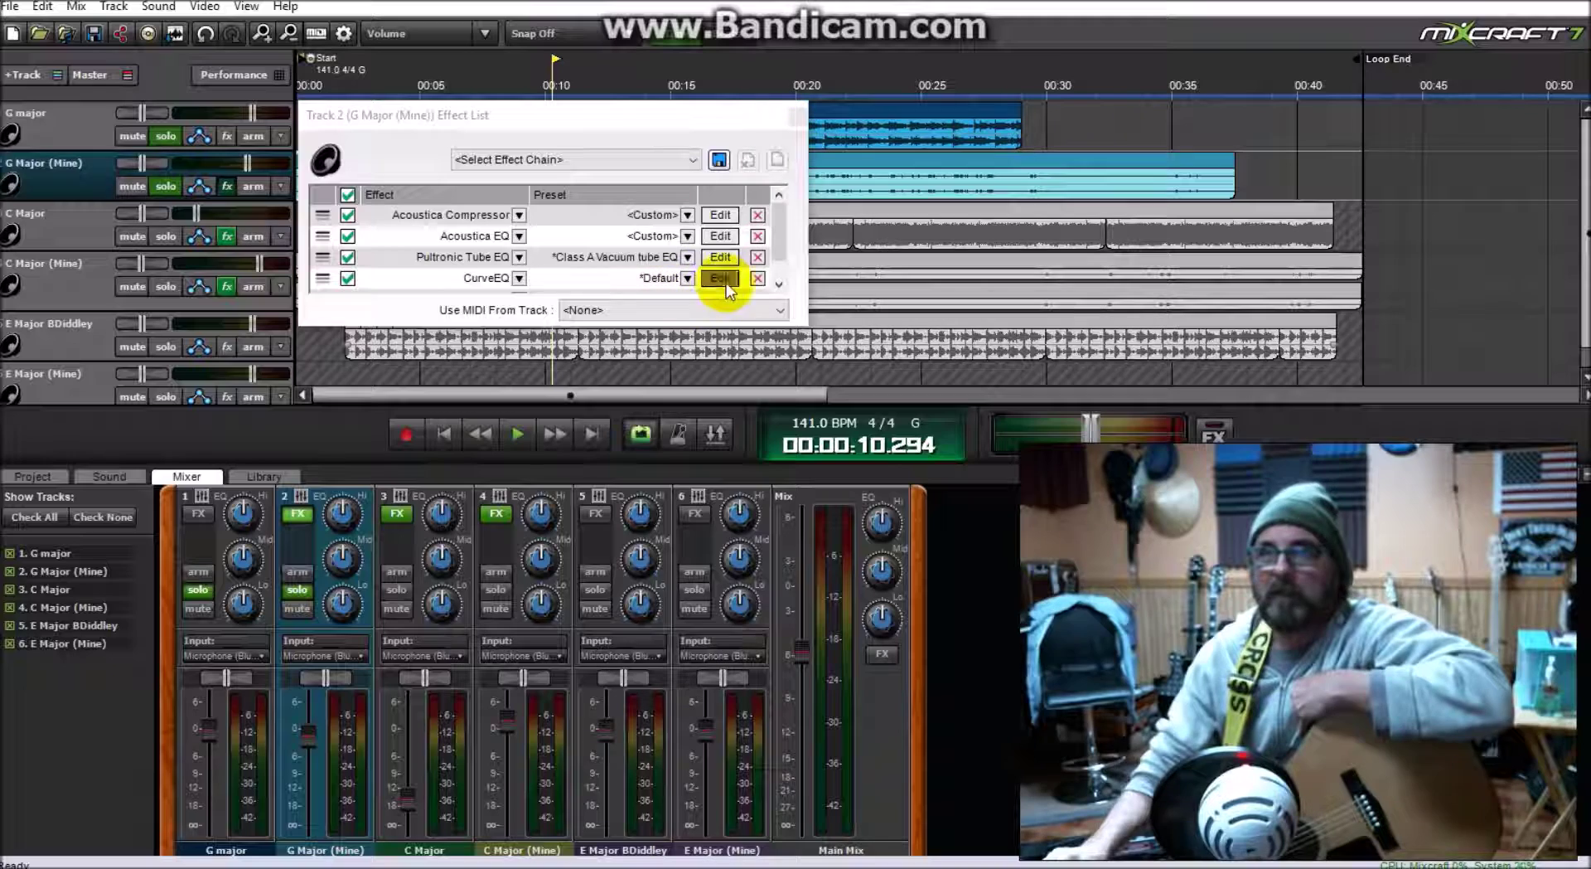
Step: Remove CurveEQ and Pultronic Tube EQ from G Major (Mine), and close the C Major effect list
left_click(757, 278)
left_click(773, 257)
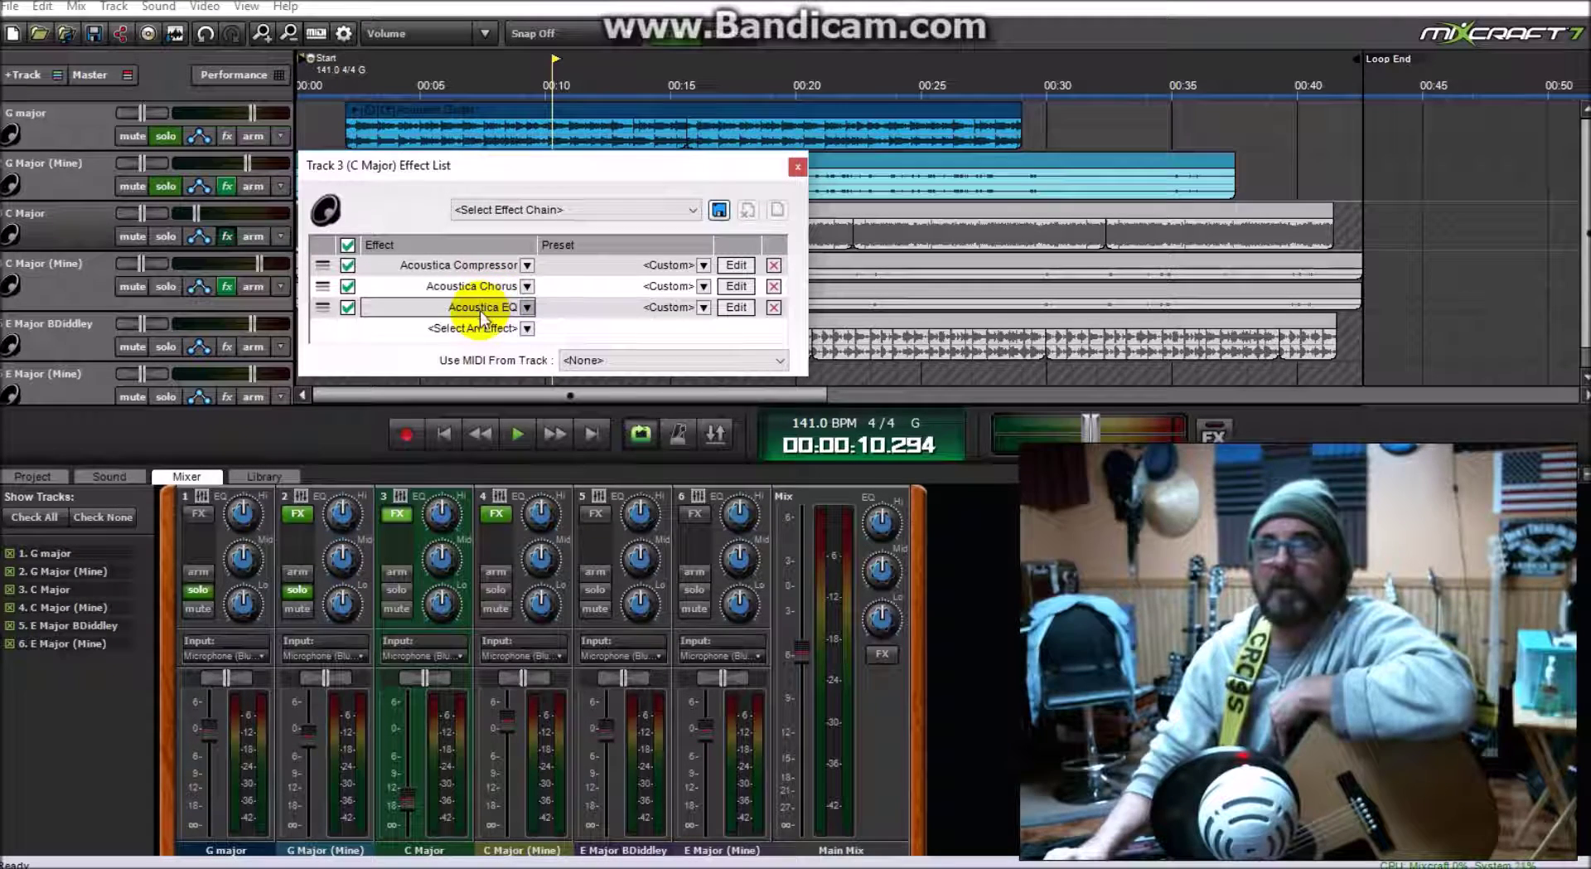
left_click(798, 168)
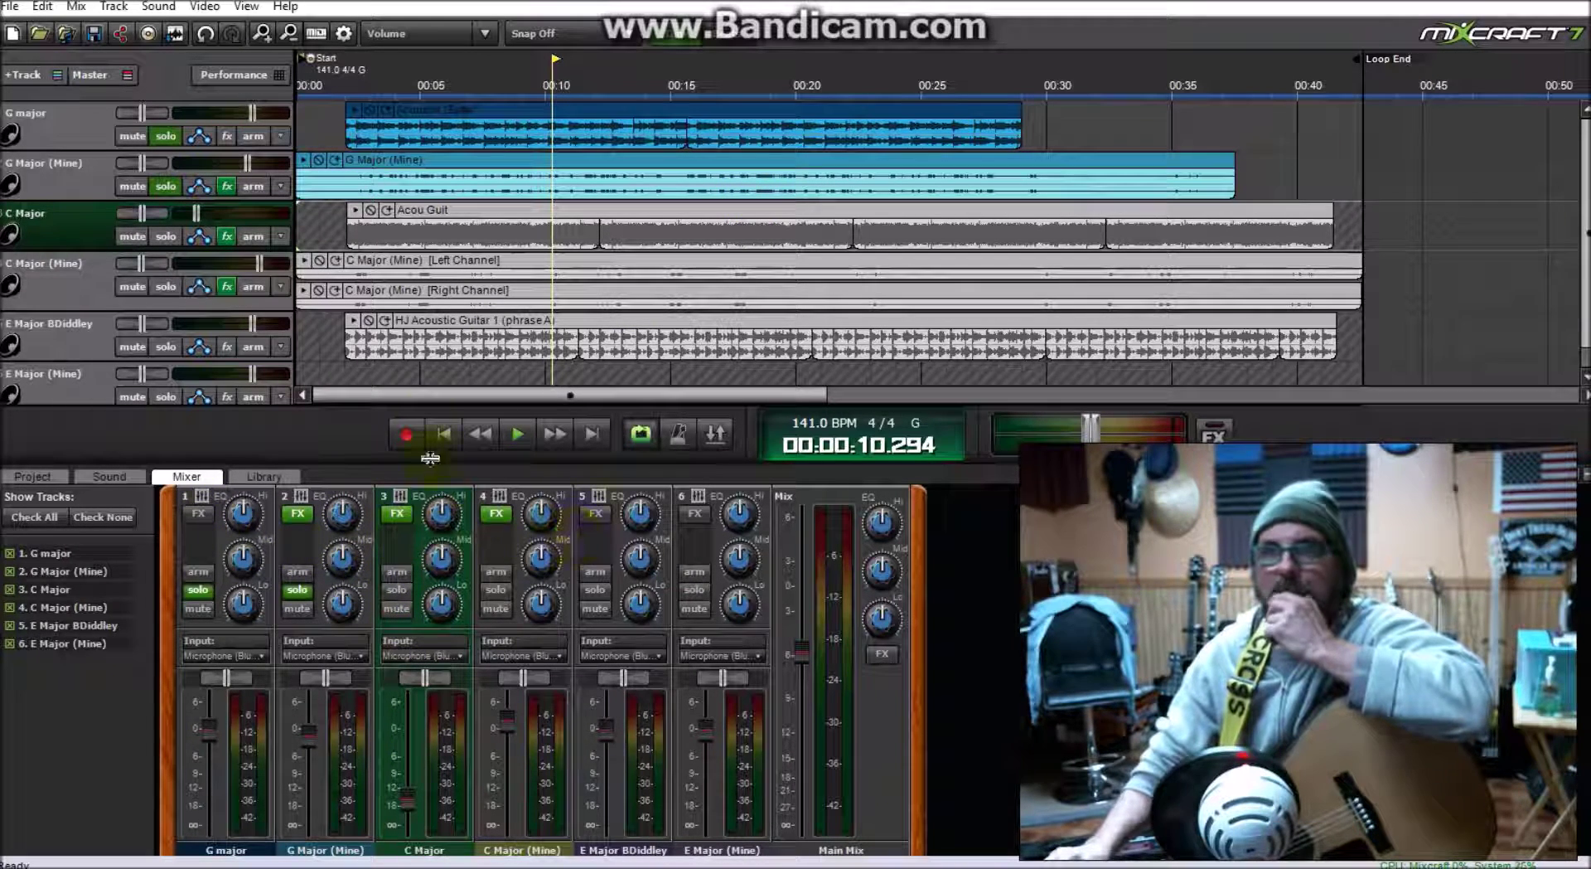
Step: Select the mixer channels in turn from G major to E Major (Mine) to match them with their timeline tracks, ending on G major
left_click(204, 540)
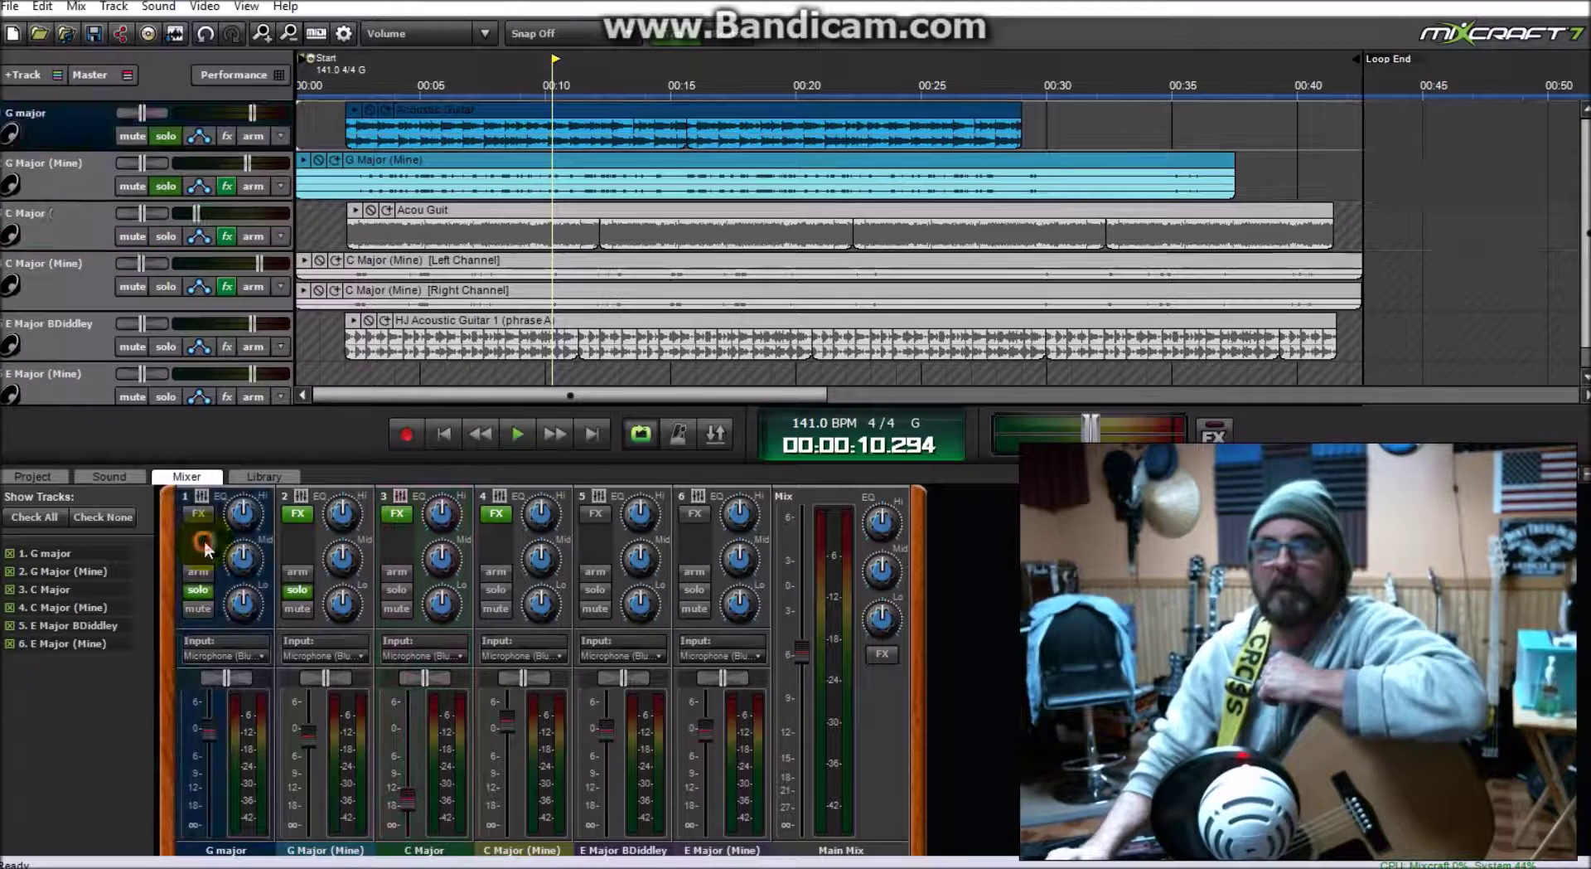
left_click(482, 112)
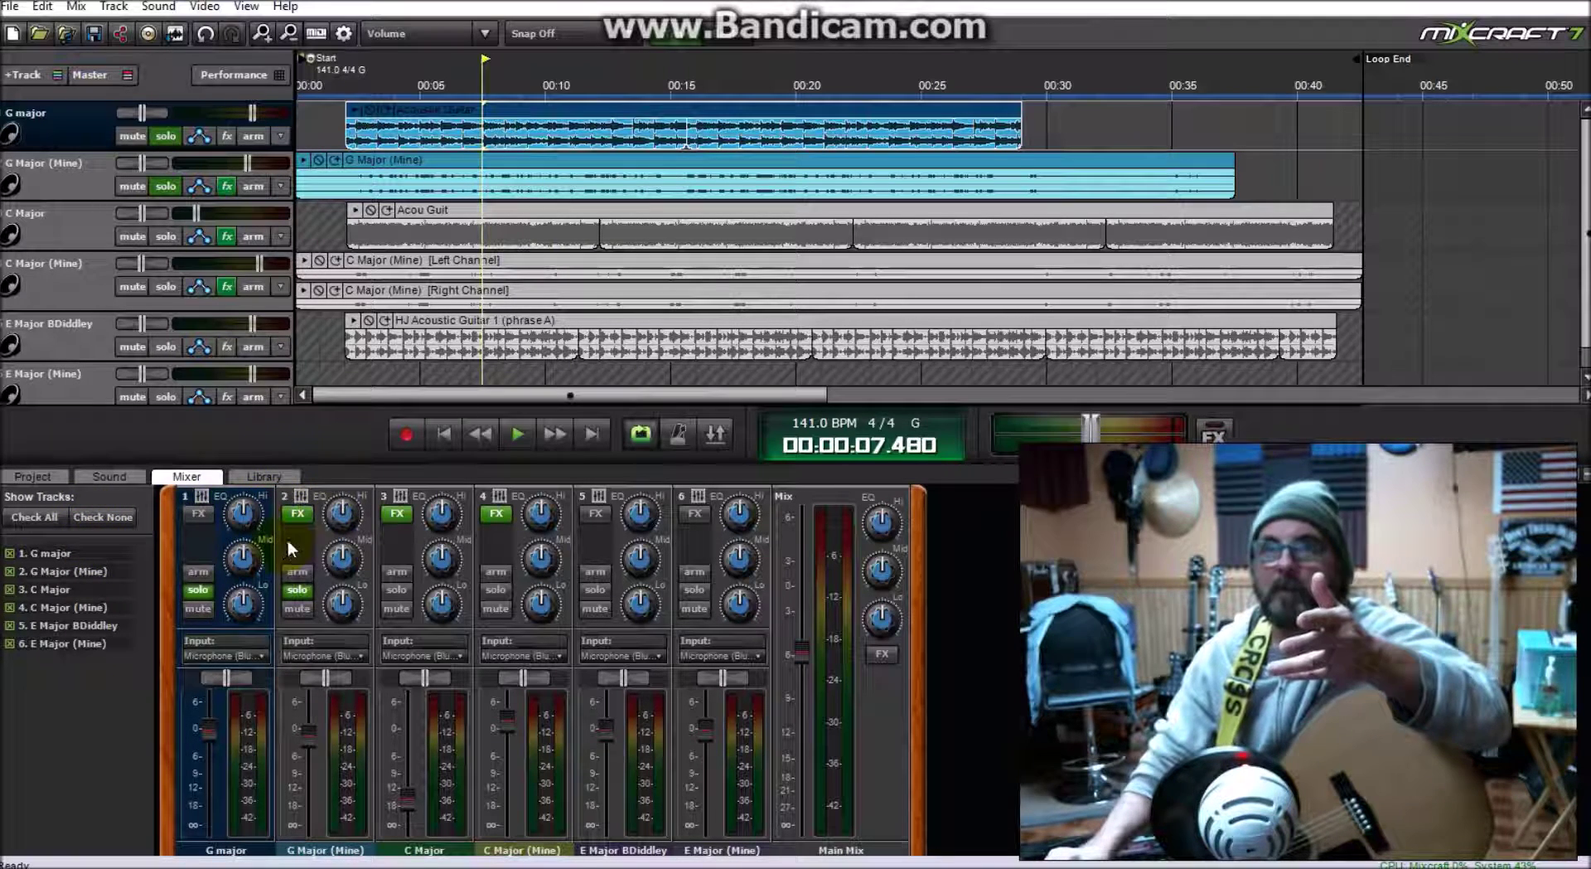
left_click(308, 535)
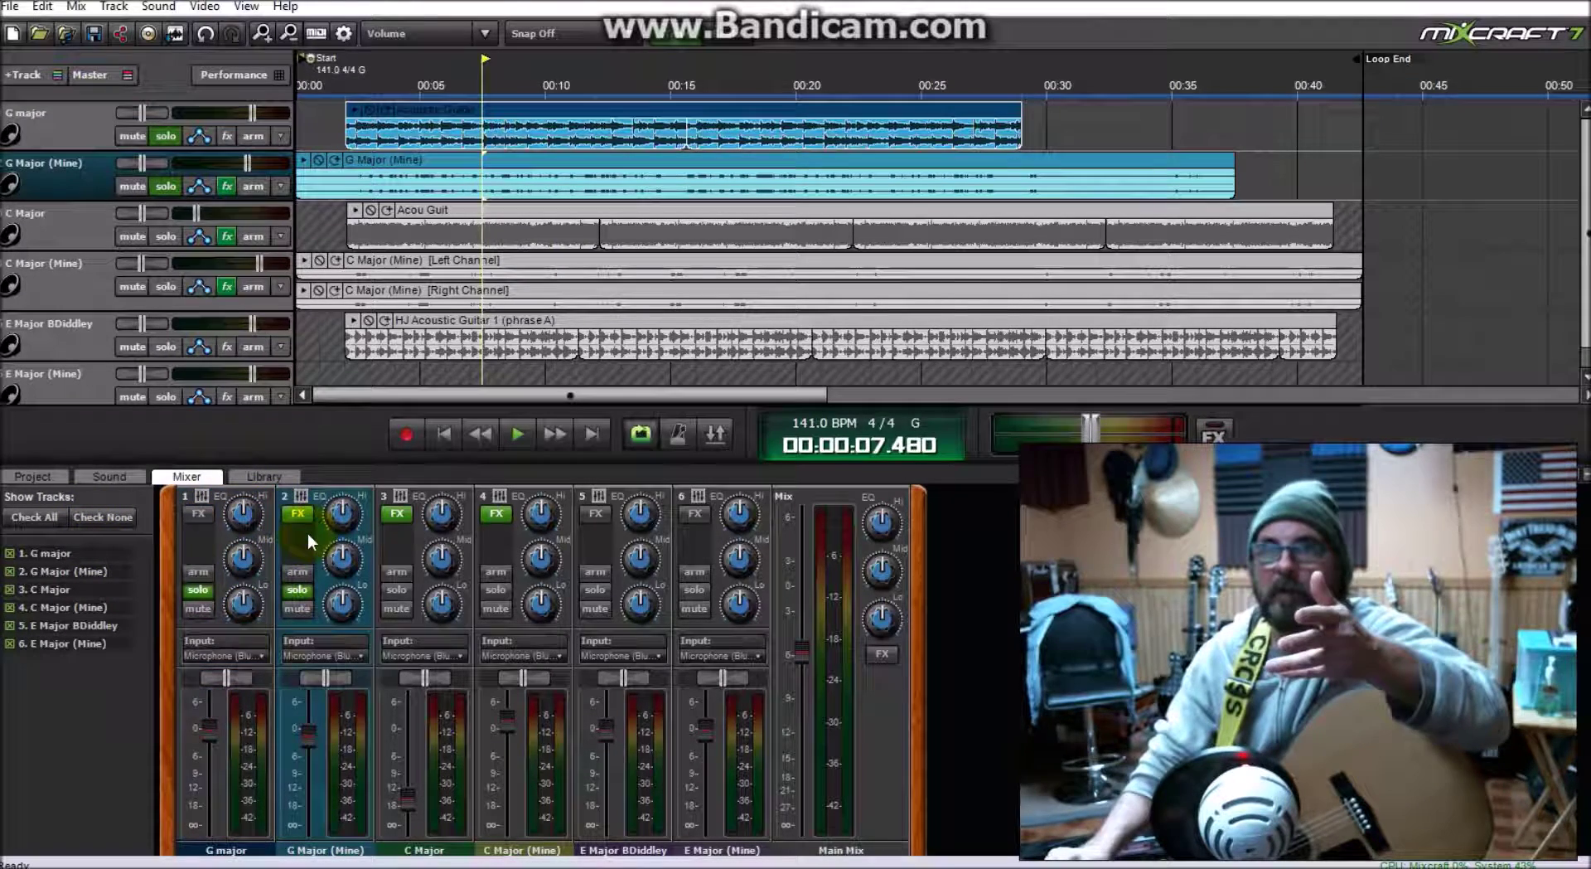
left_click(419, 551)
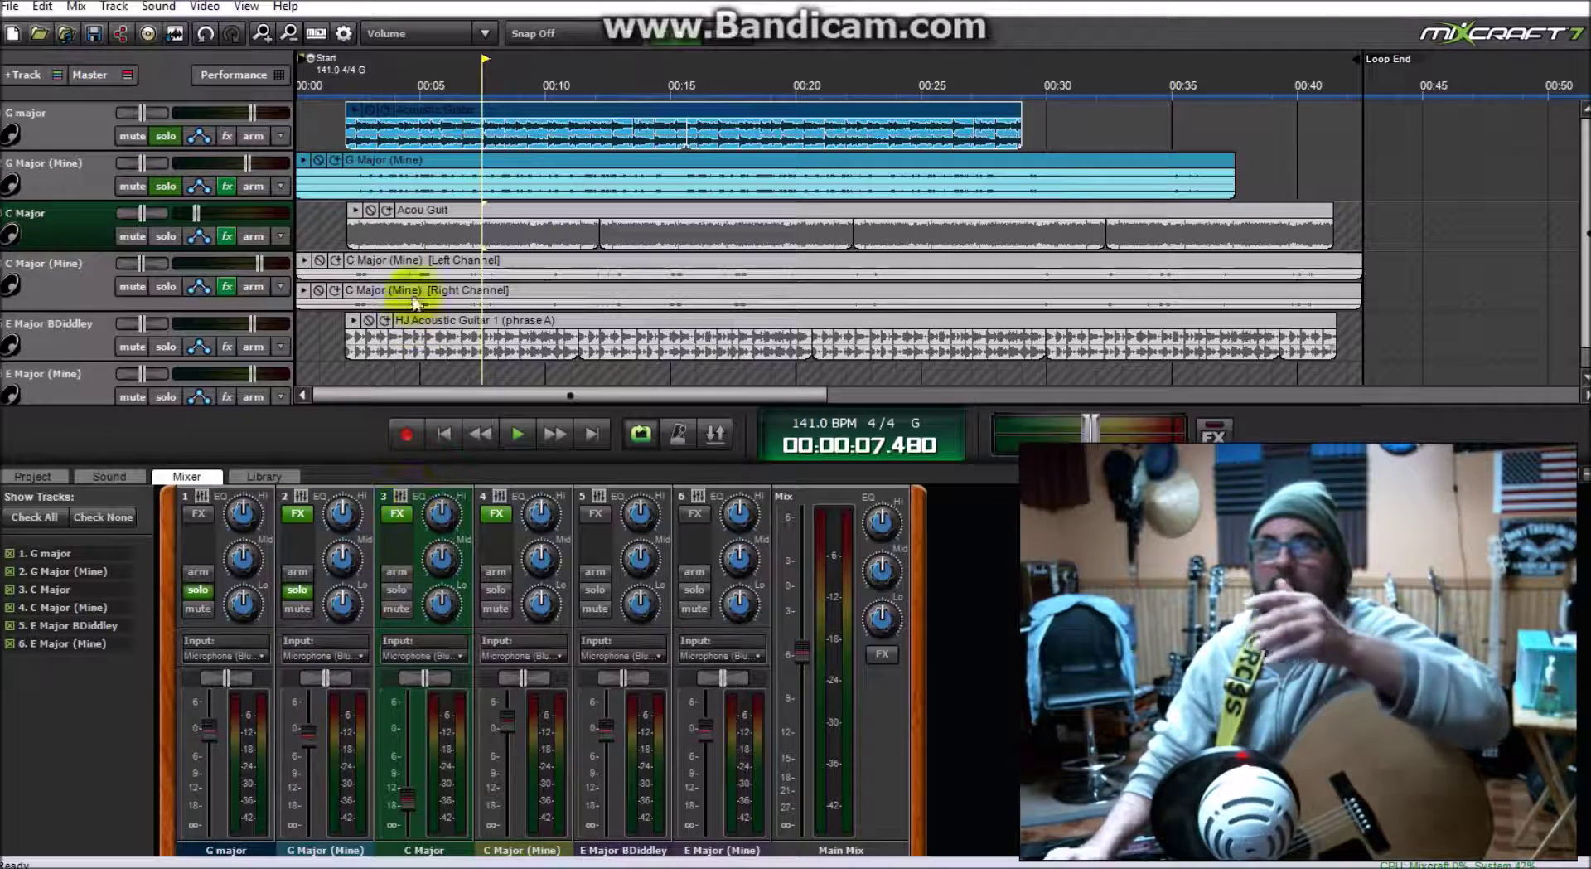
left_click(406, 609)
left_click(494, 517)
left_click(485, 543)
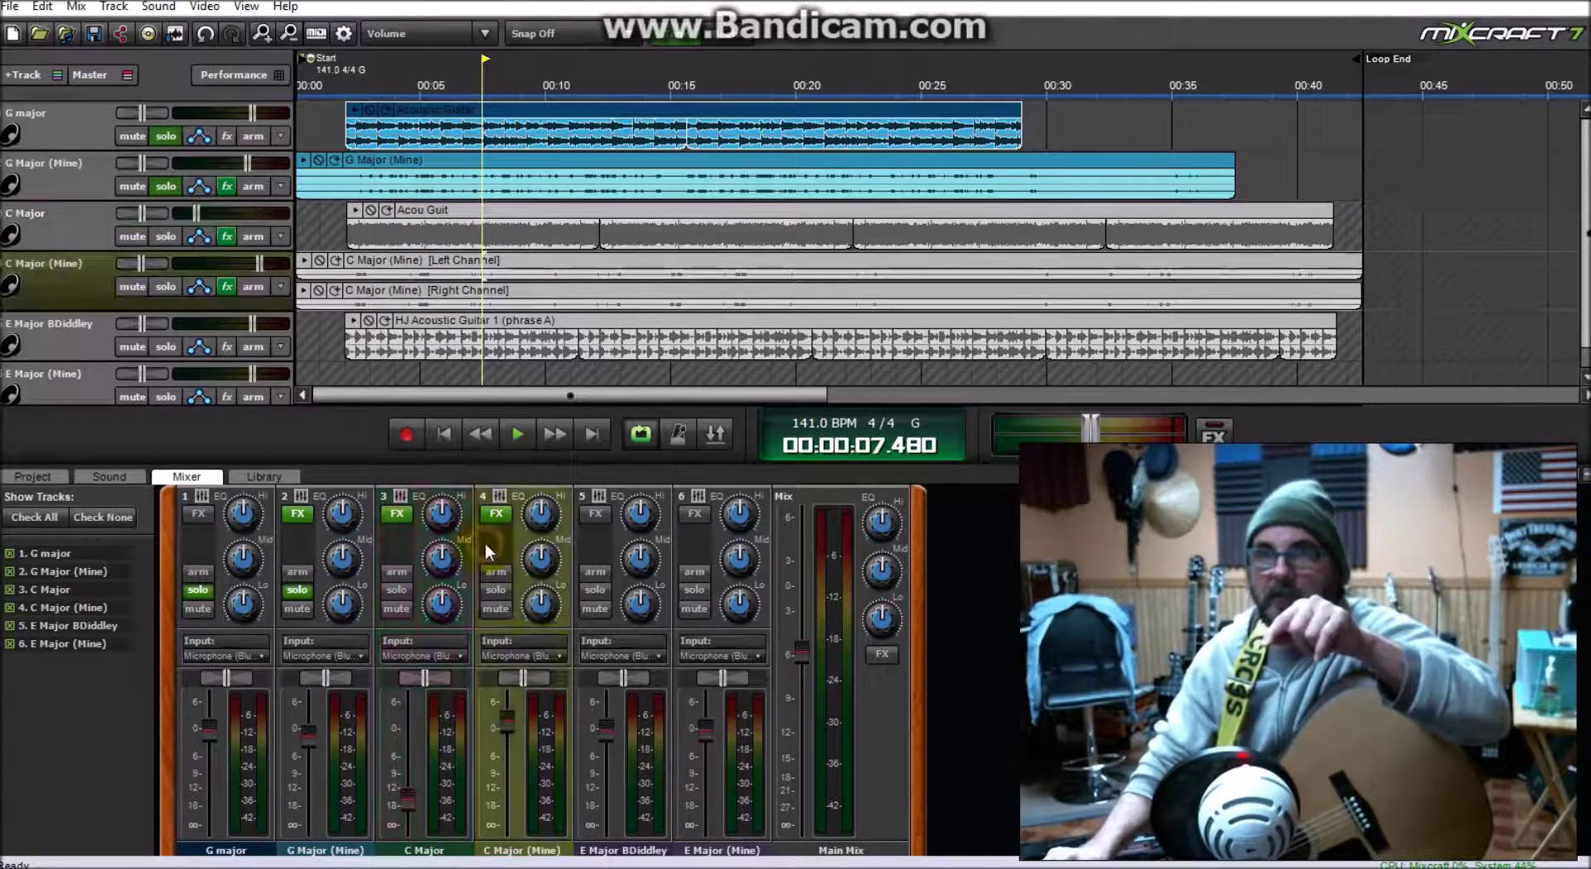
left_click(600, 544)
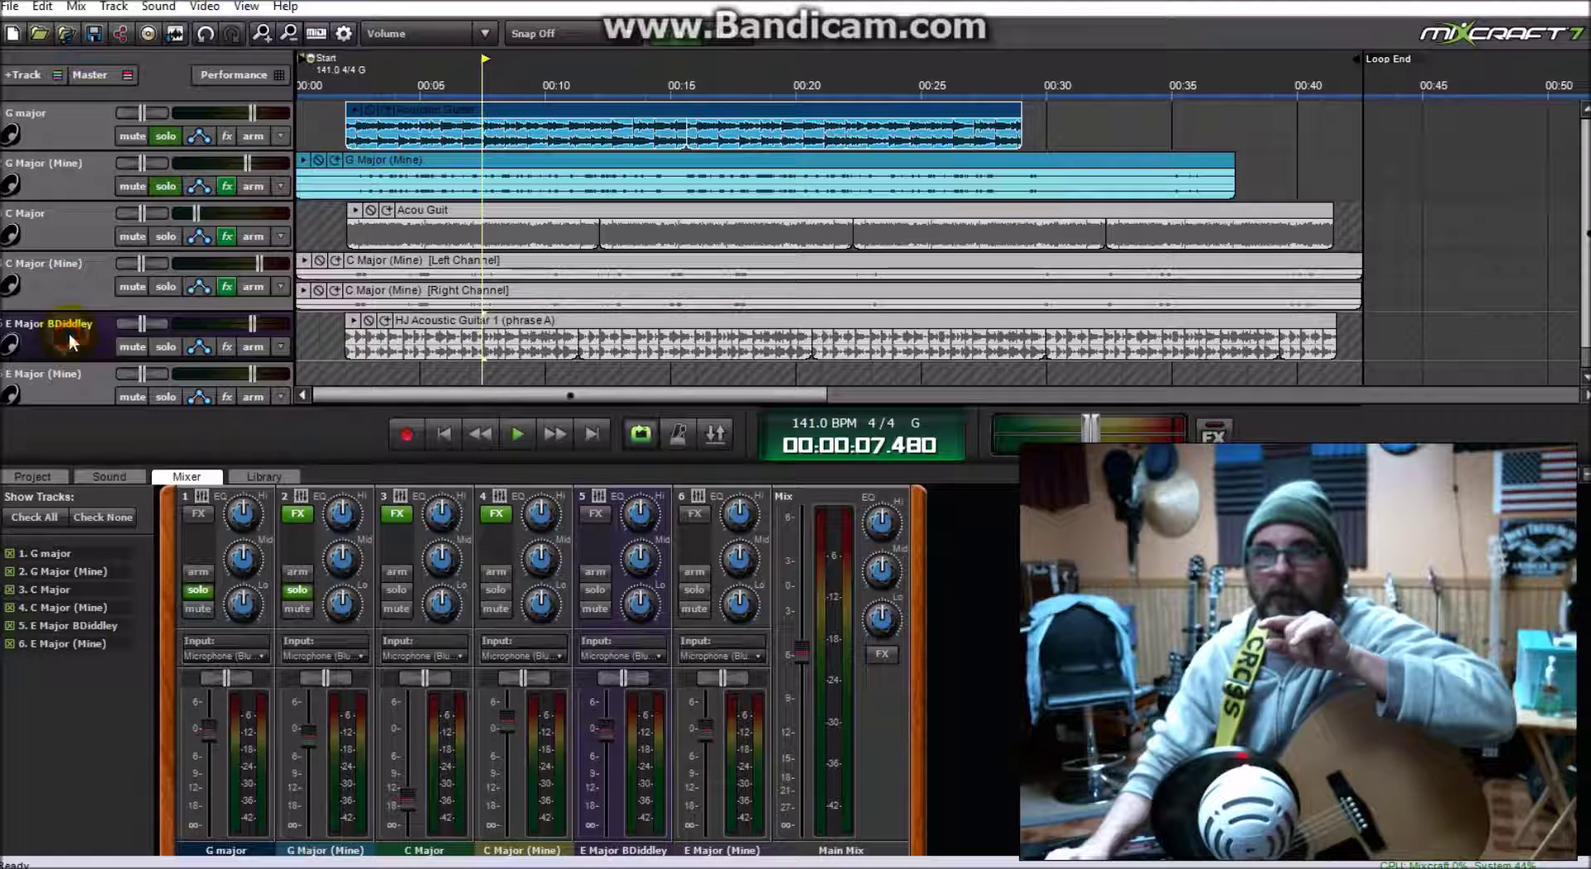
left_click(695, 538)
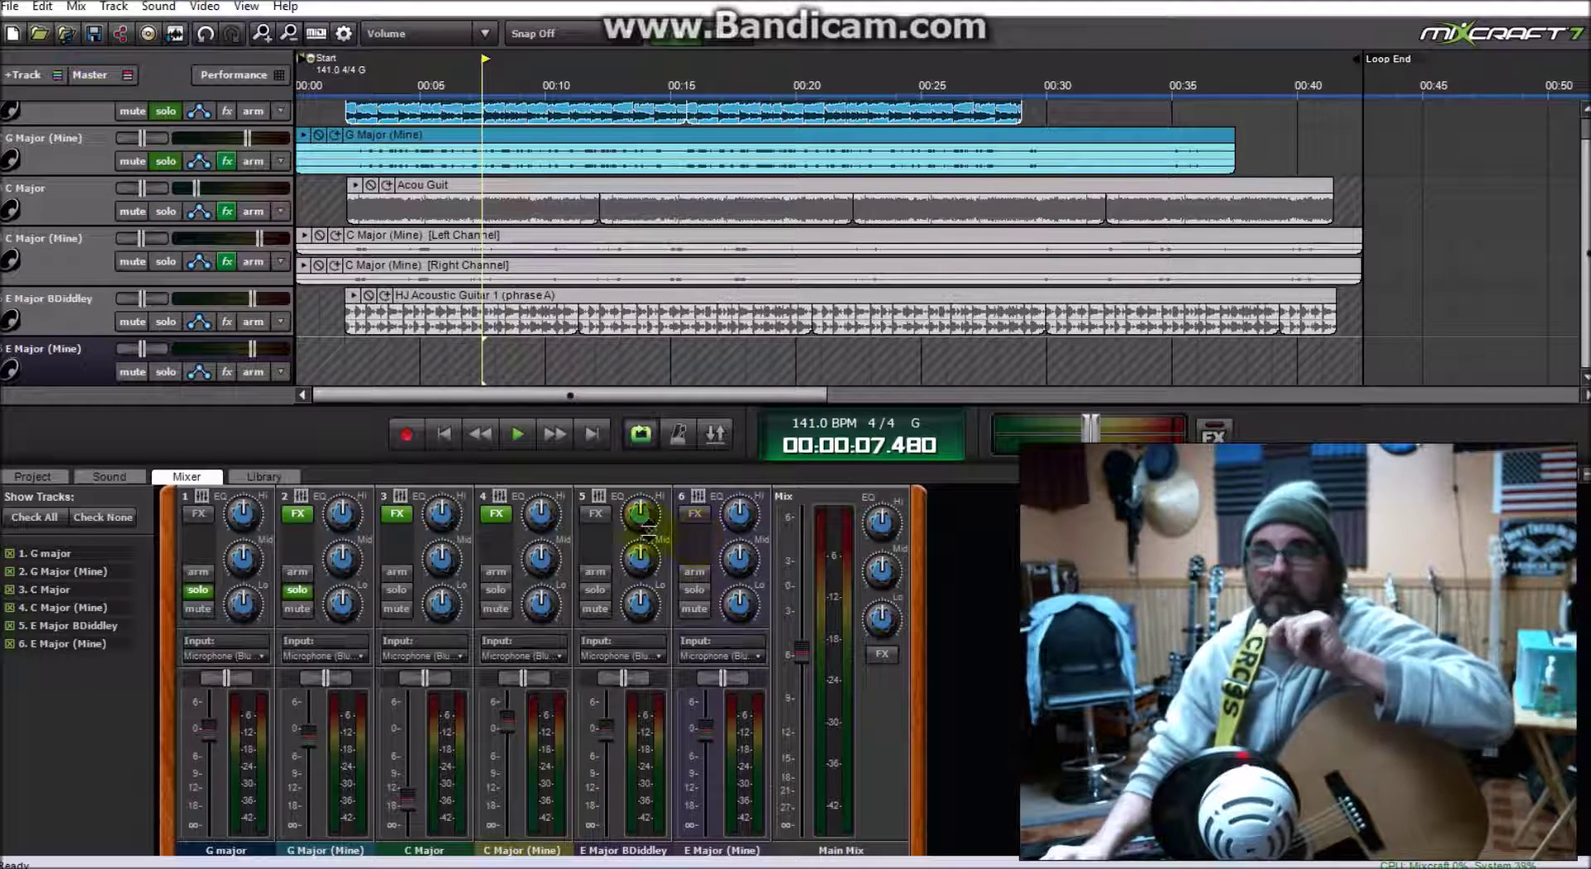
left_click(199, 537)
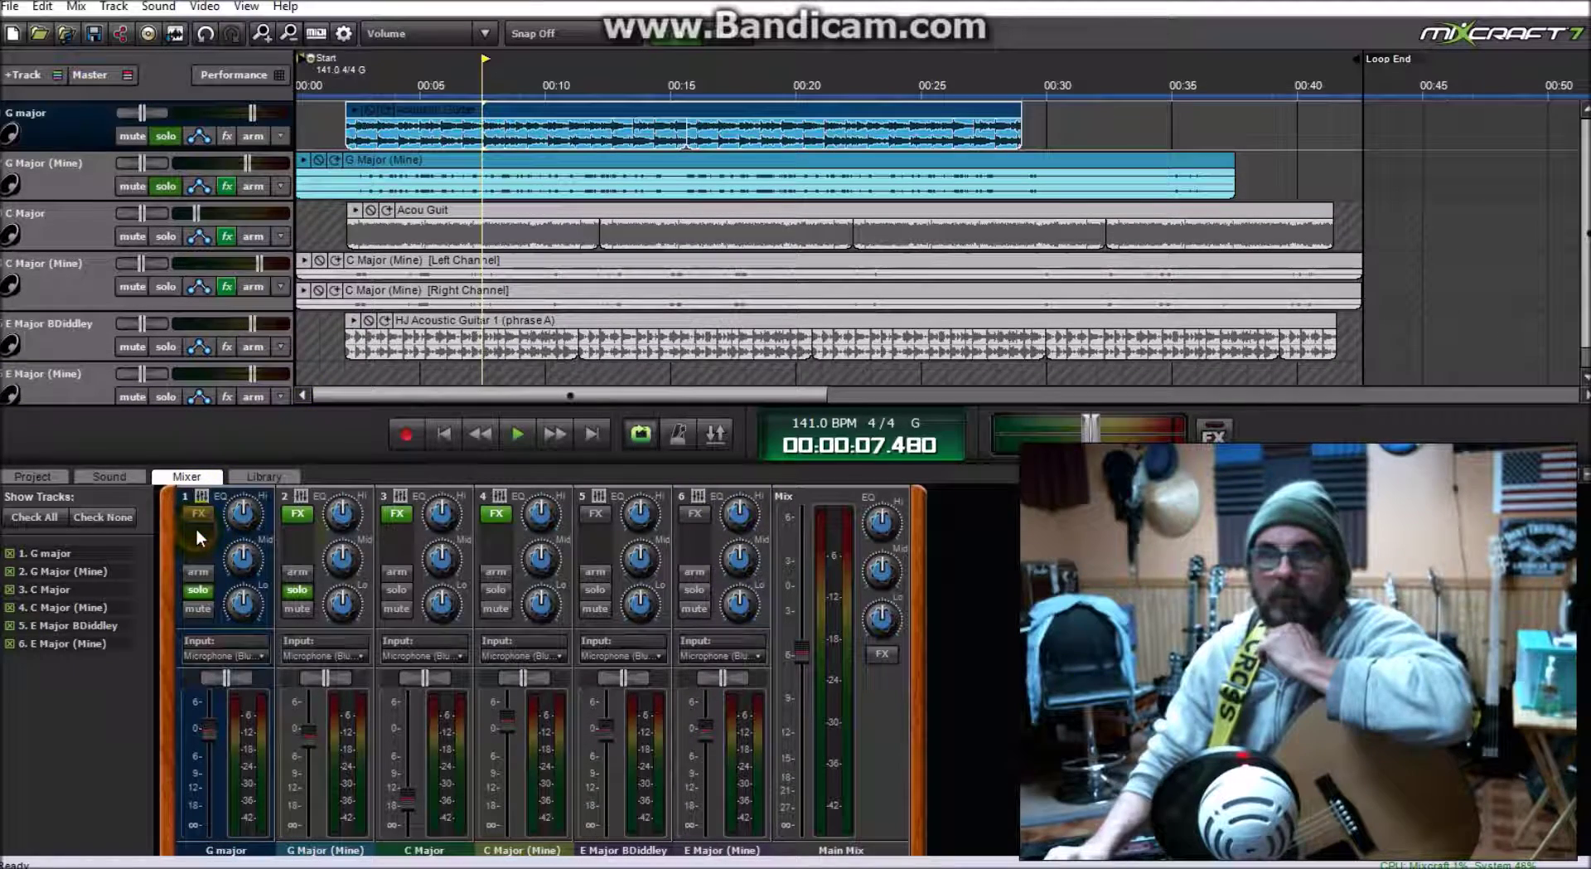
Step: Select the C Major, E Major BDiddley, G Major (Mine), C Major (Mine) and E Major (Mine) mixer channels in turn to match them with their tracks
left_click(405, 531)
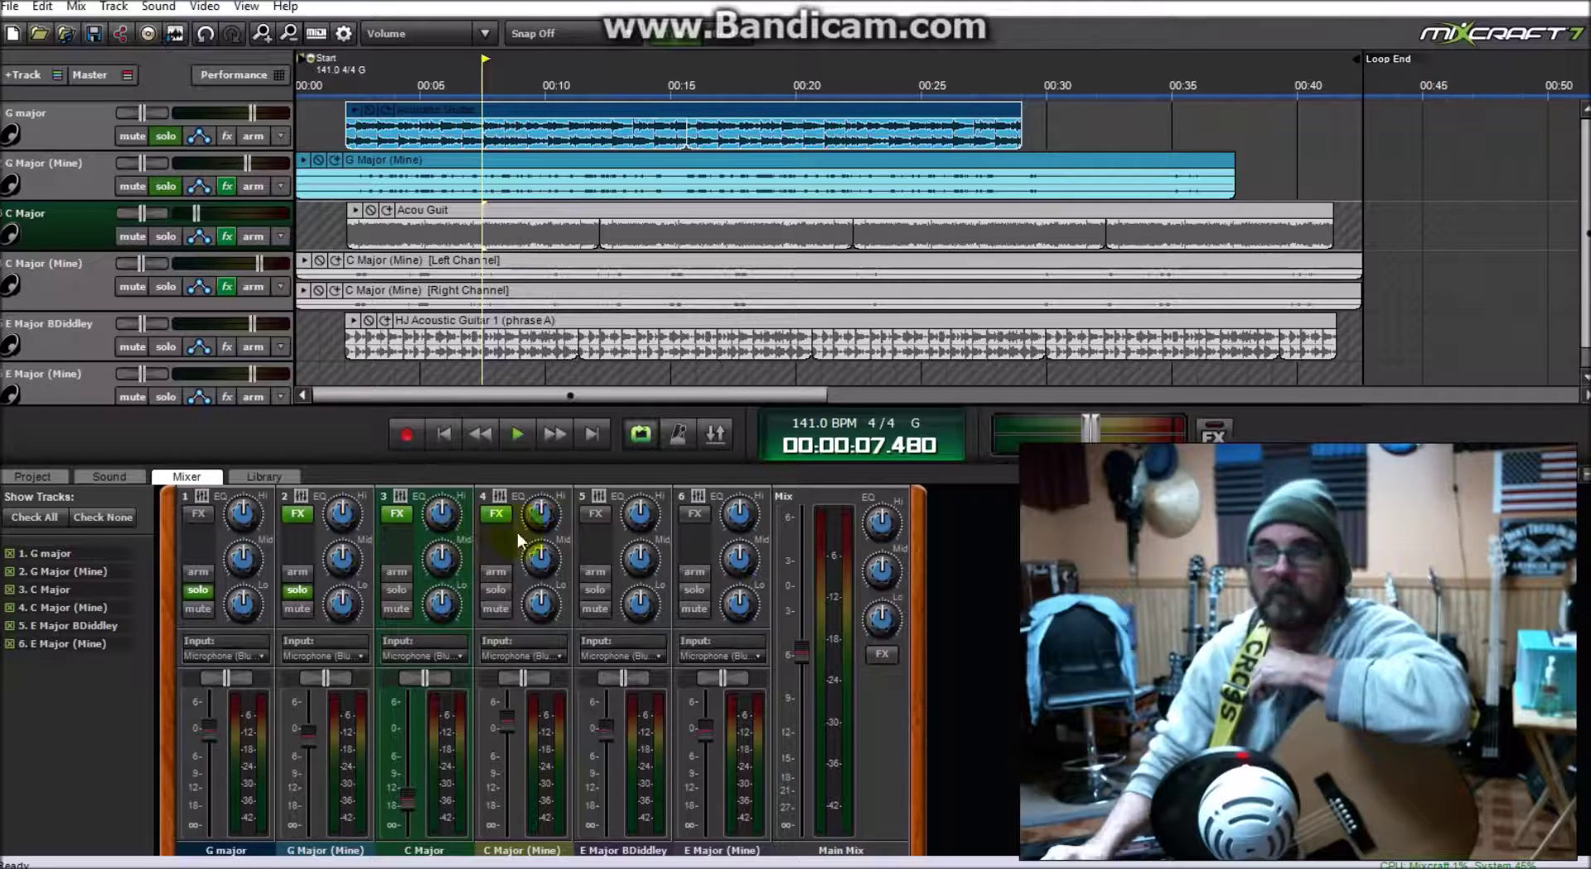
left_click(593, 537)
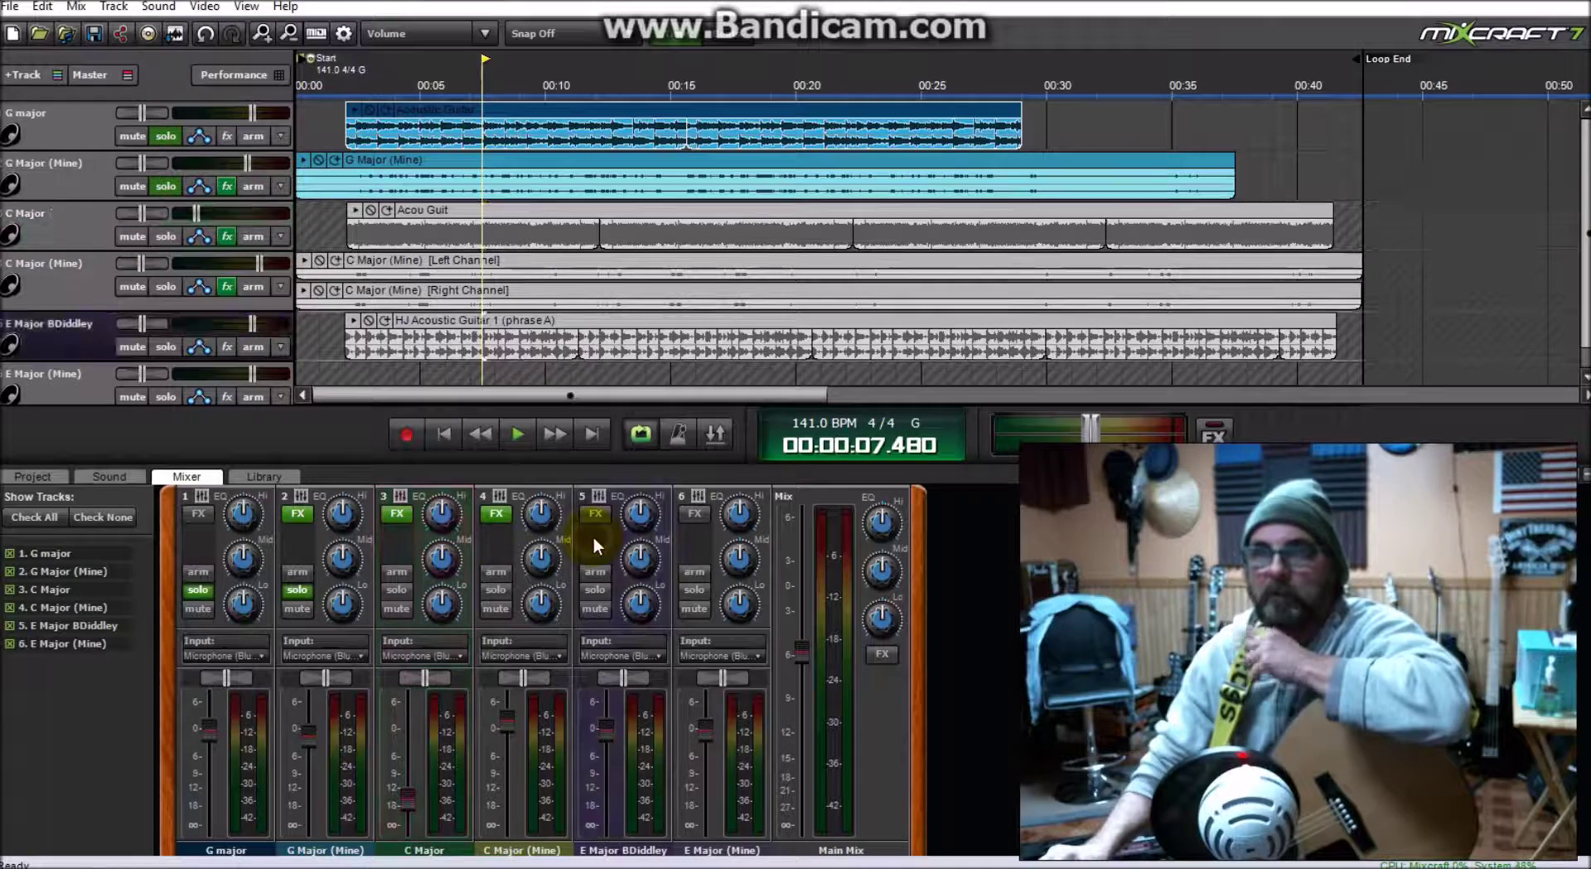
left_click(290, 544)
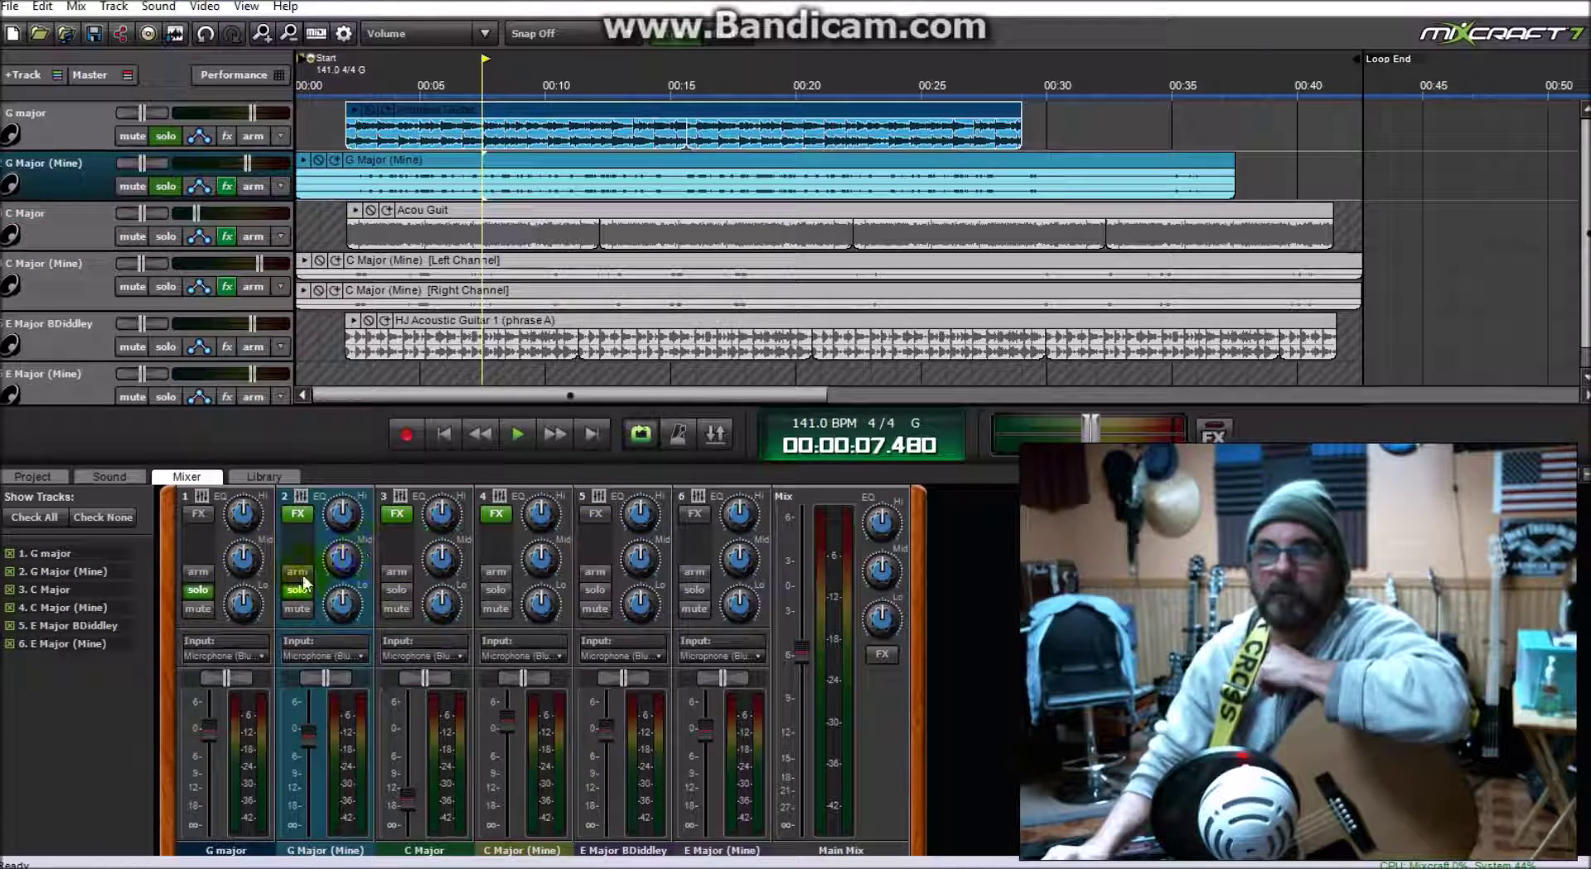
left_click(505, 534)
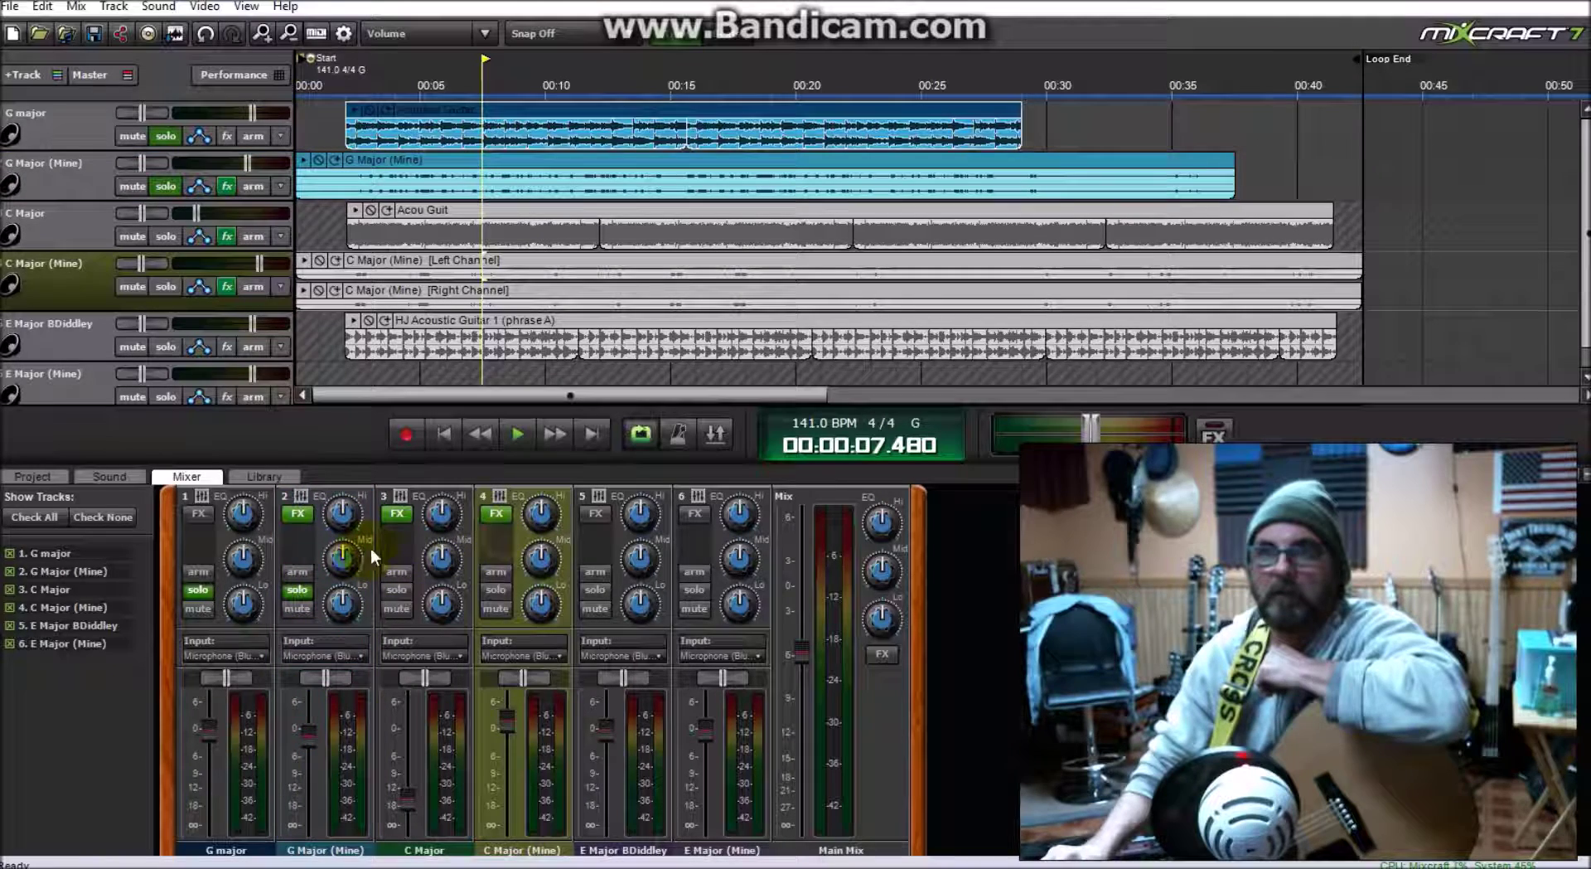
left_click(696, 541)
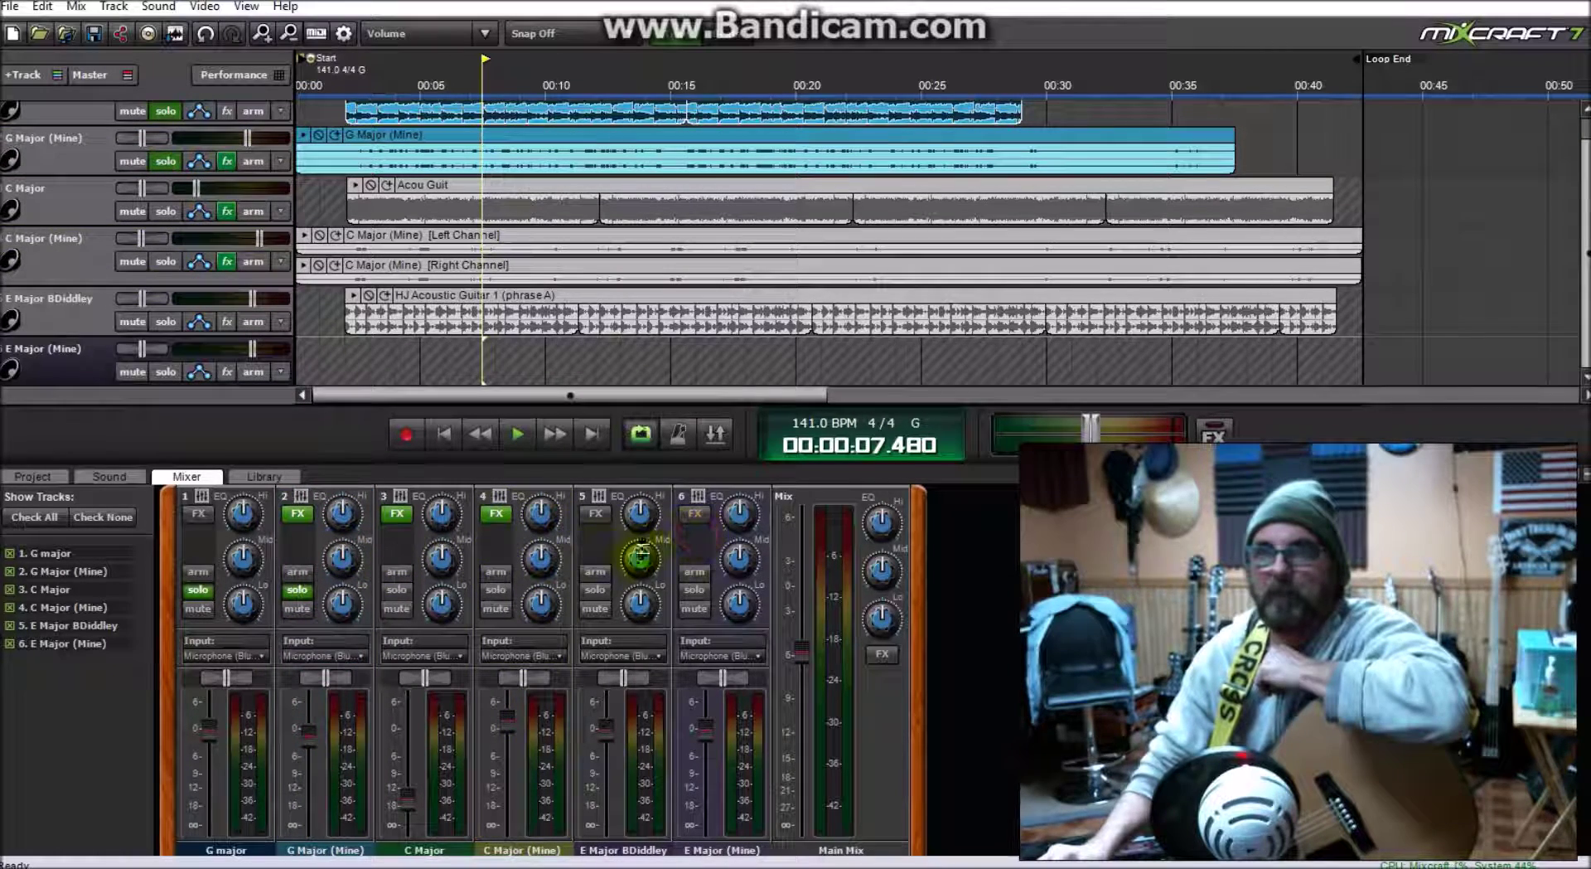
left_click(581, 549)
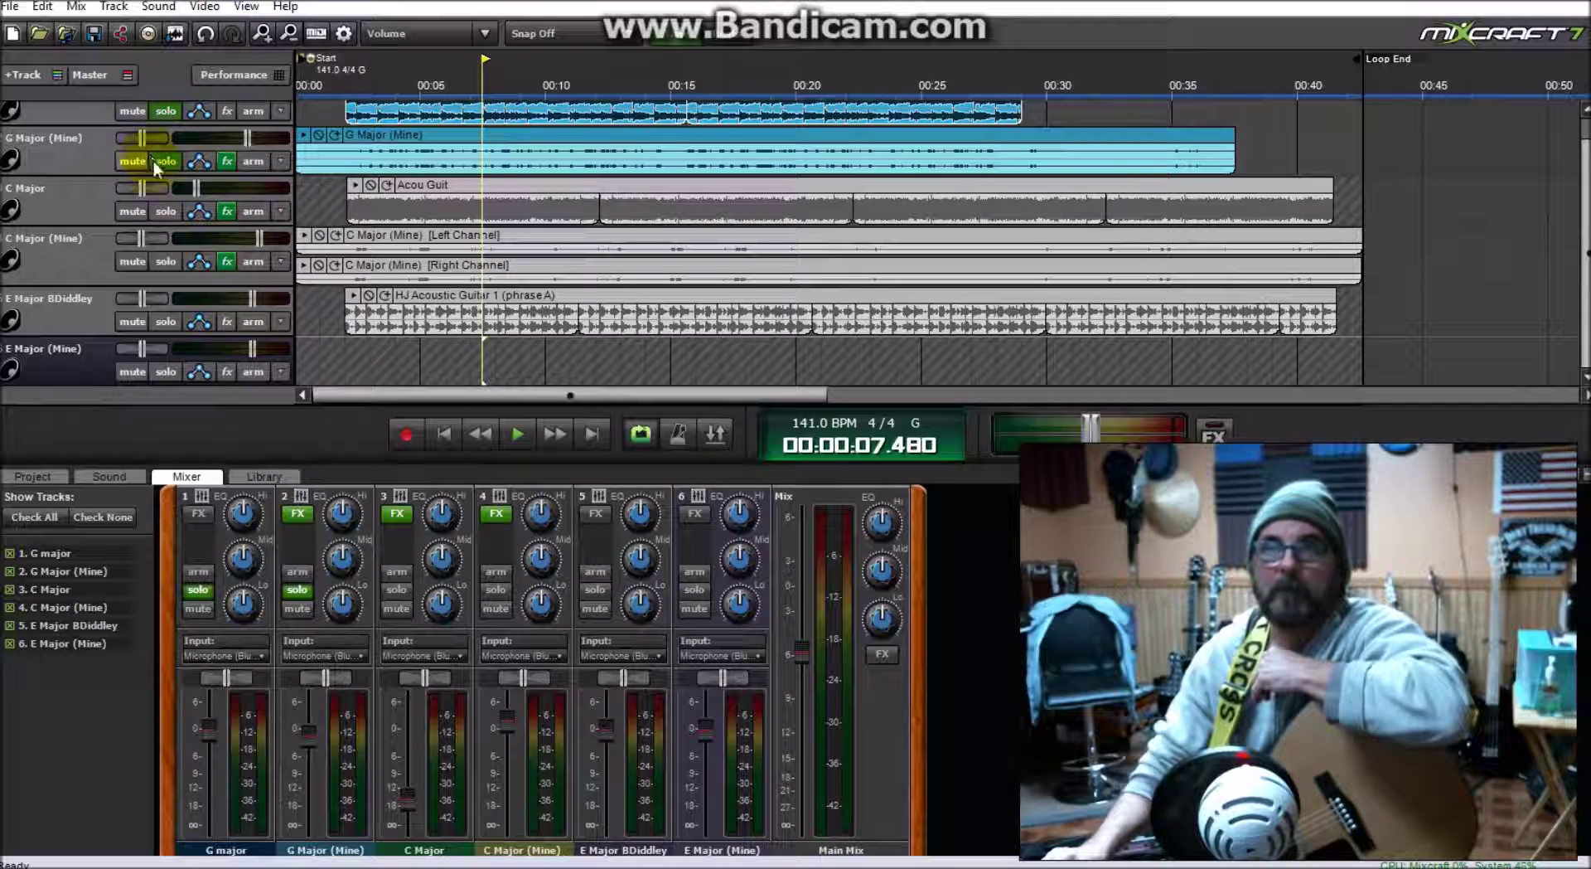
Step: Solo the C Major and C Major (Mine) tracks, and take G major and G Major (Mine) out of solo
left_click(166, 211)
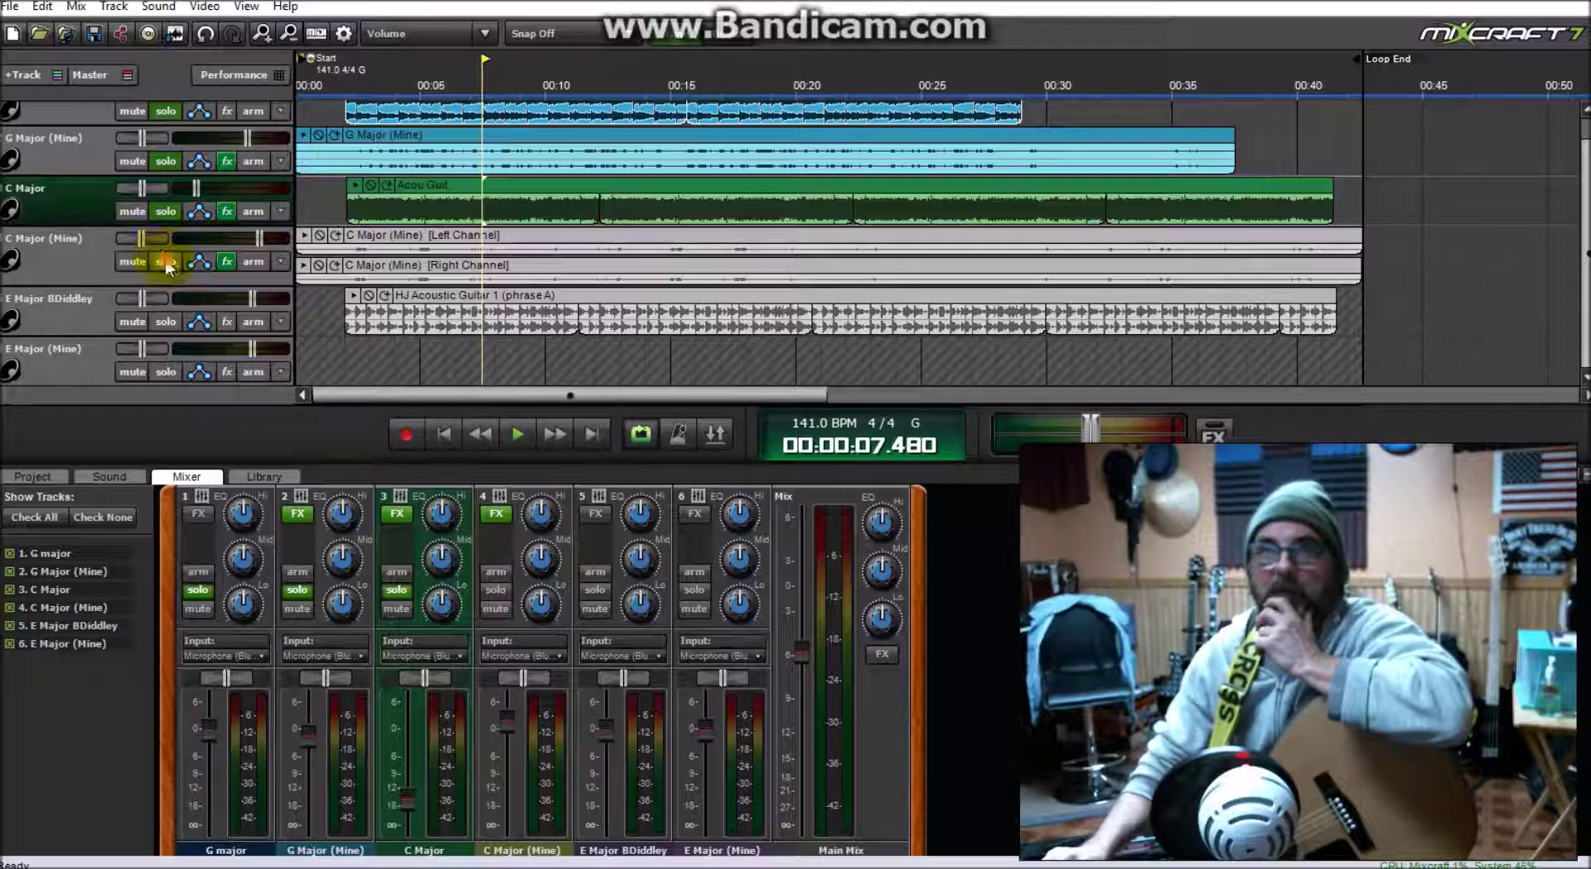
left_click(166, 261)
left_click(163, 112)
left_click(166, 161)
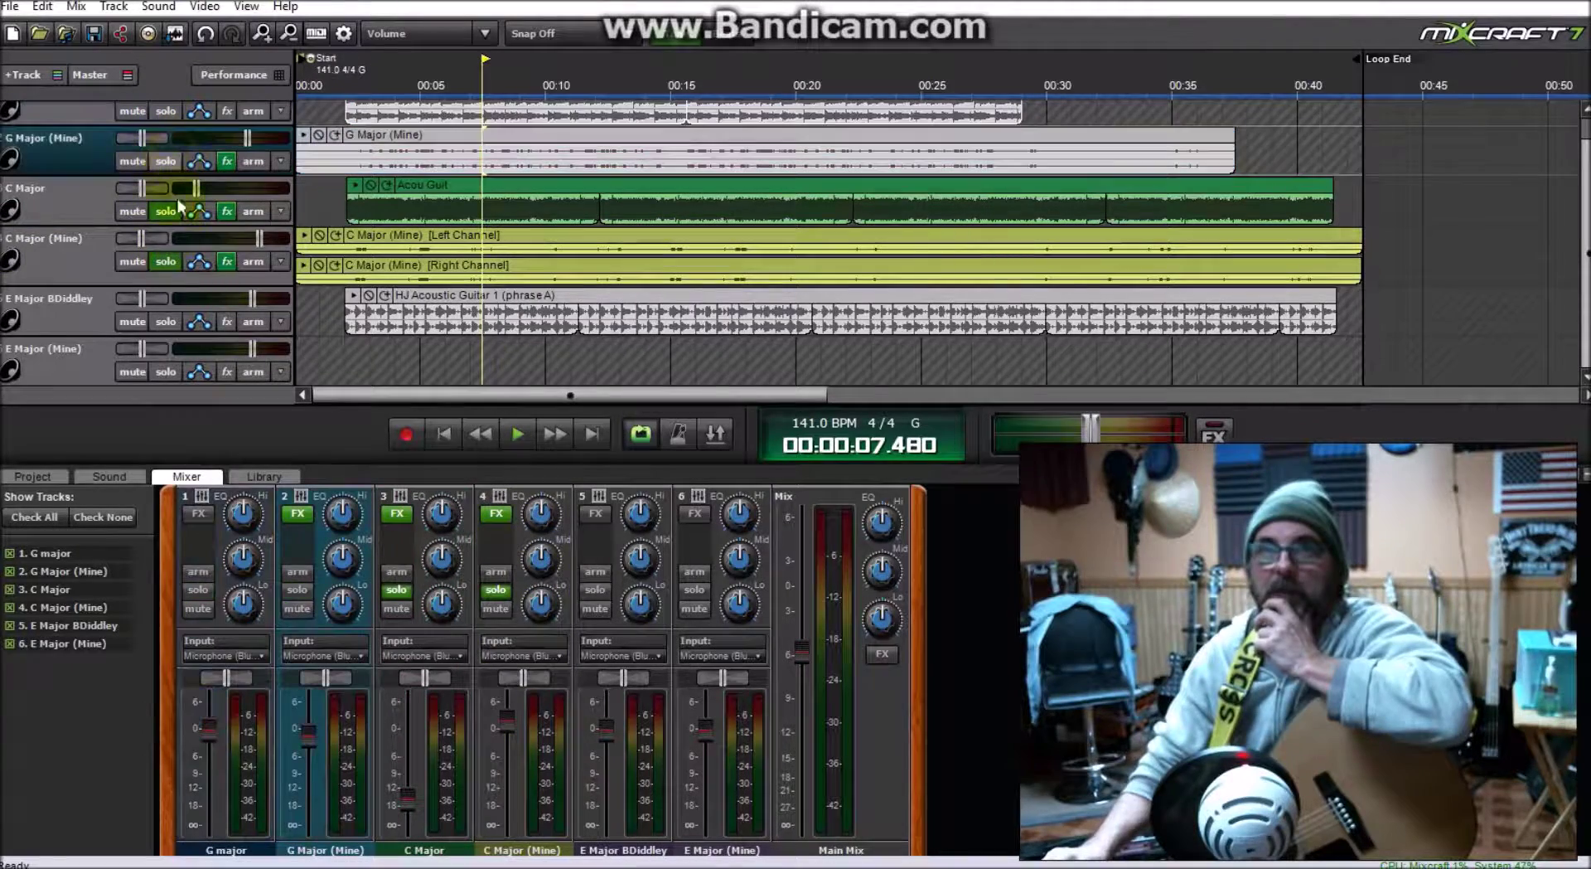
Step: Switch solo on and off again for G Major (Mine) and G major from their mixer channels
left_click(297, 589)
left_click(196, 588)
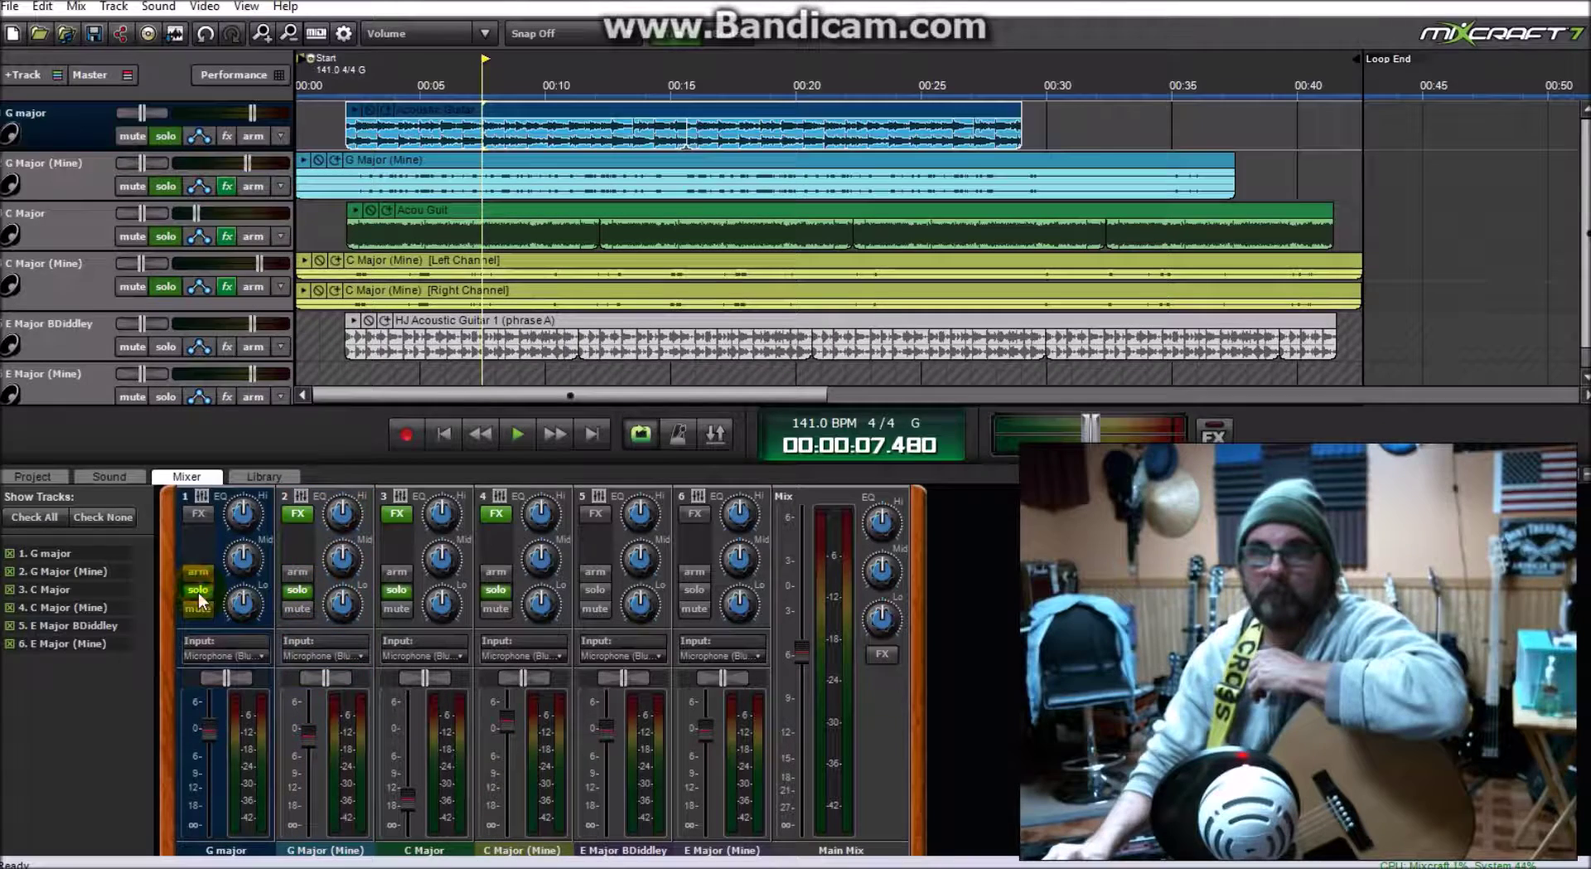
left_click(300, 589)
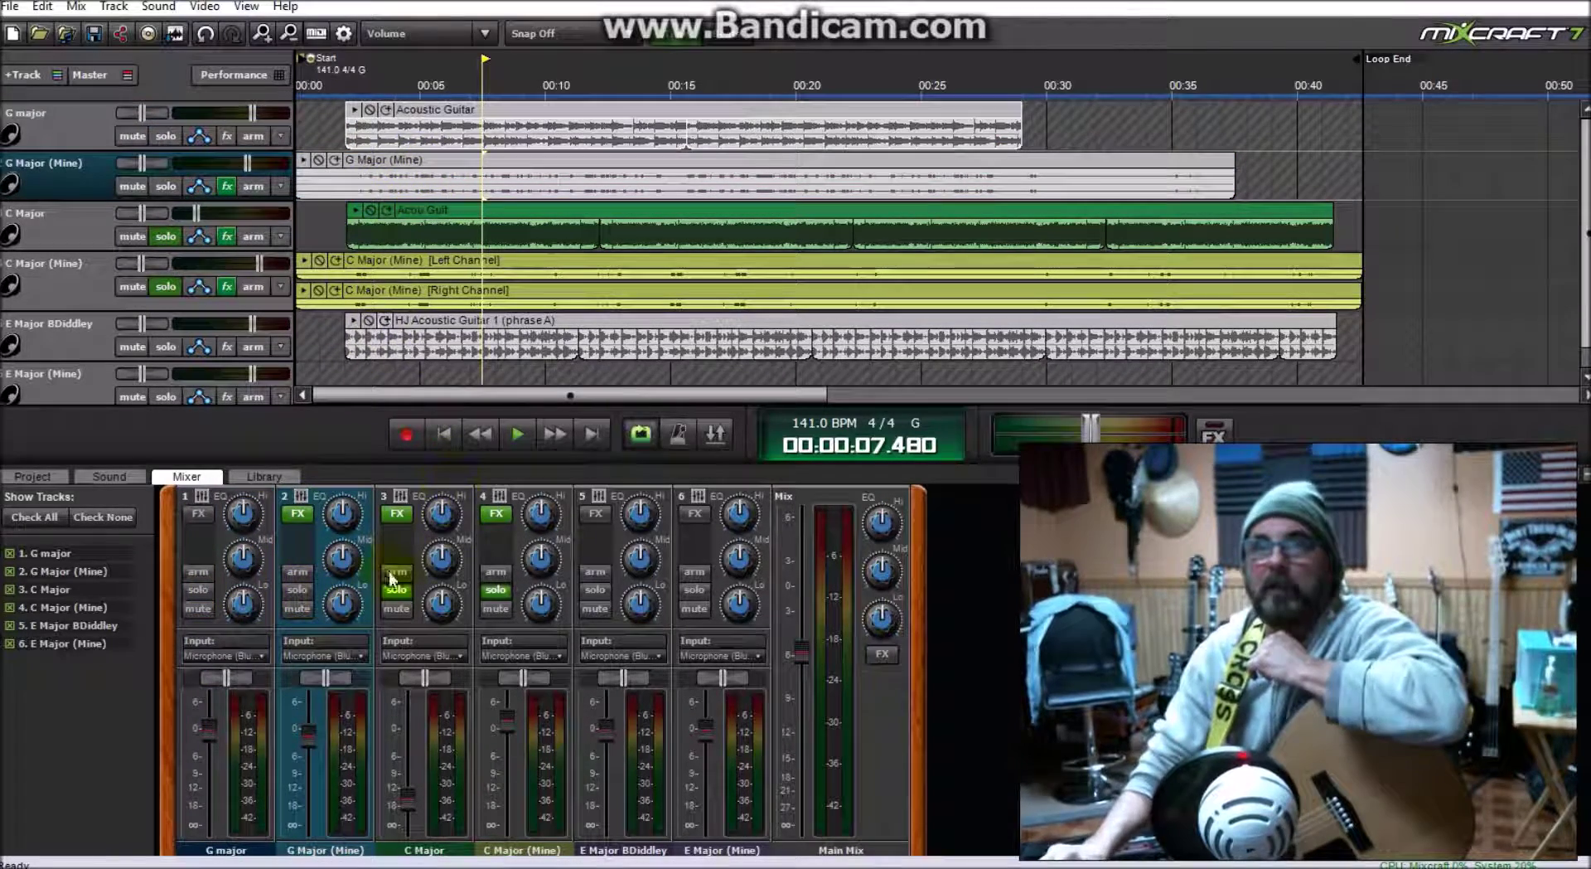
Step: Take C Major (Mine) out of solo and play C Major alone from the start, finishing with the playhead back at zero
left_click(496, 590)
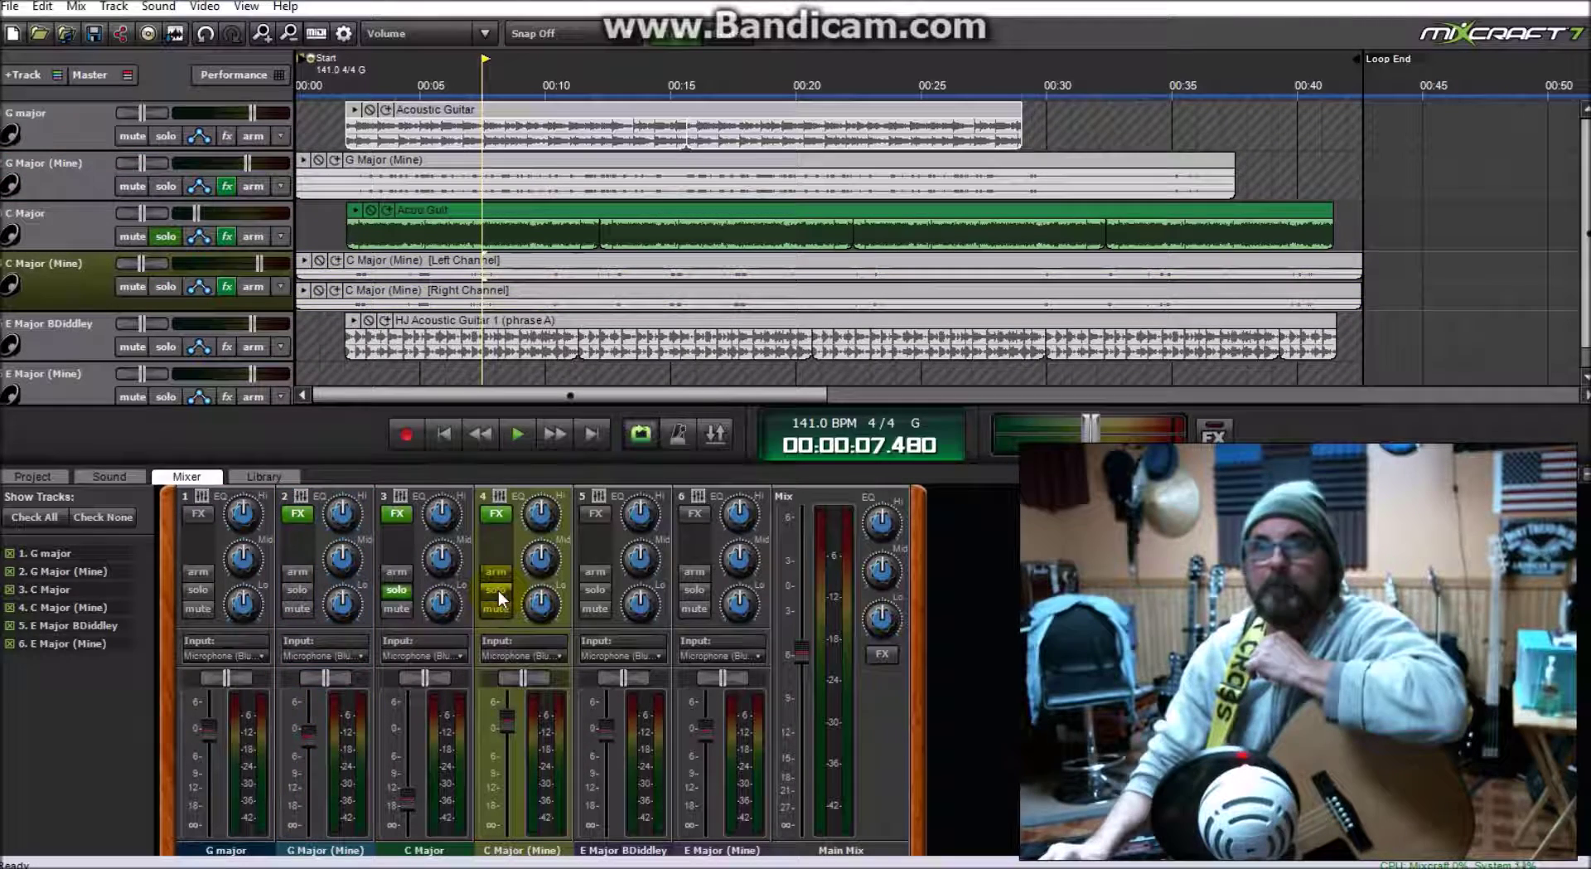
left_click(439, 445)
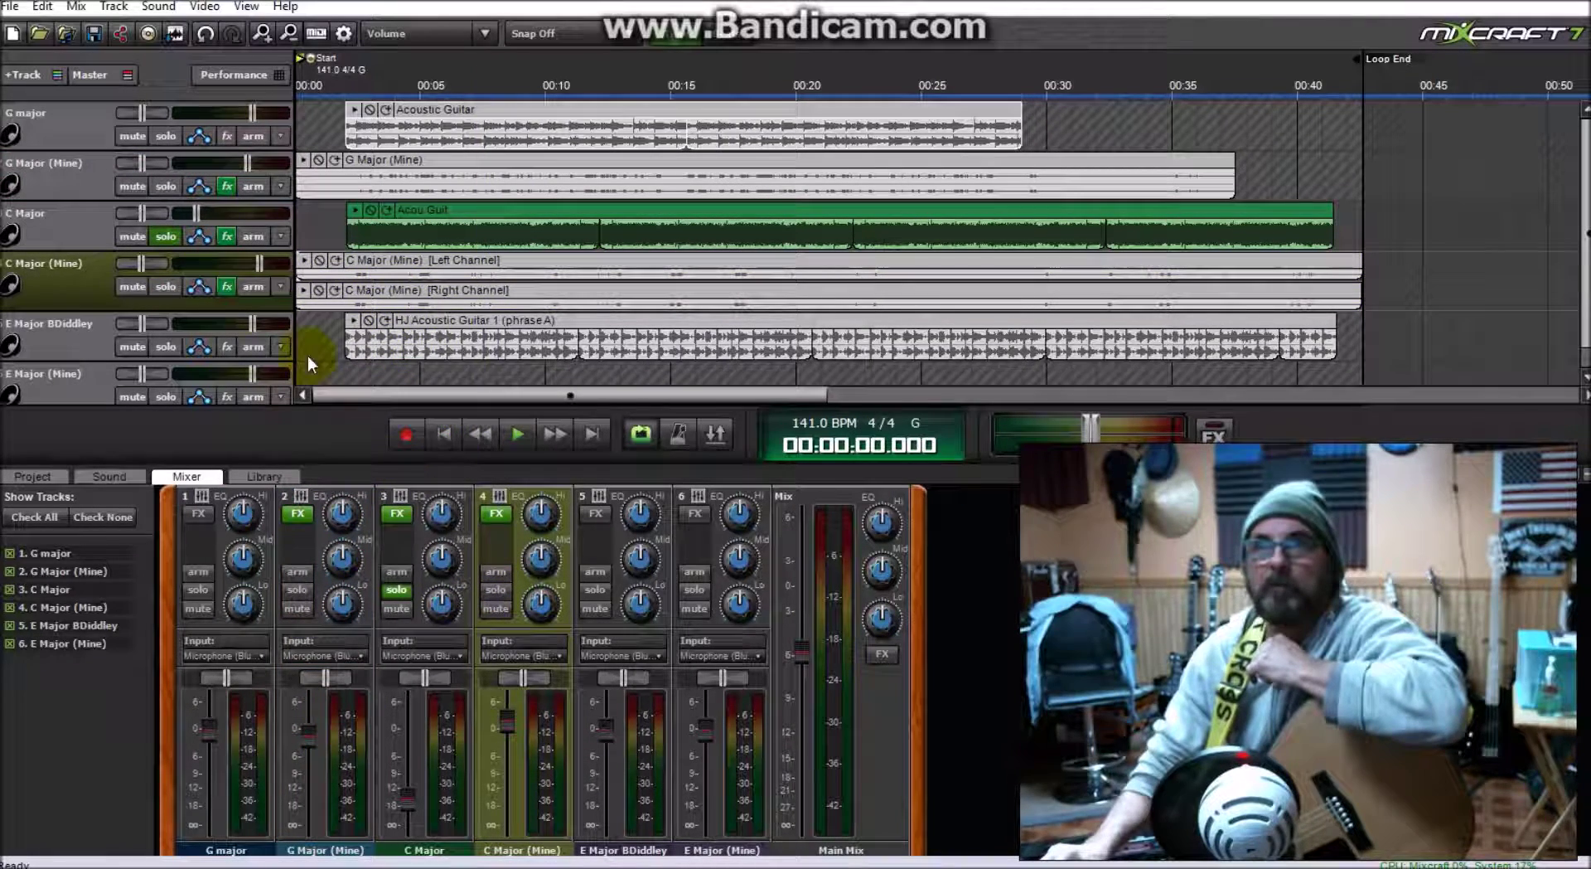
left_click(56, 227)
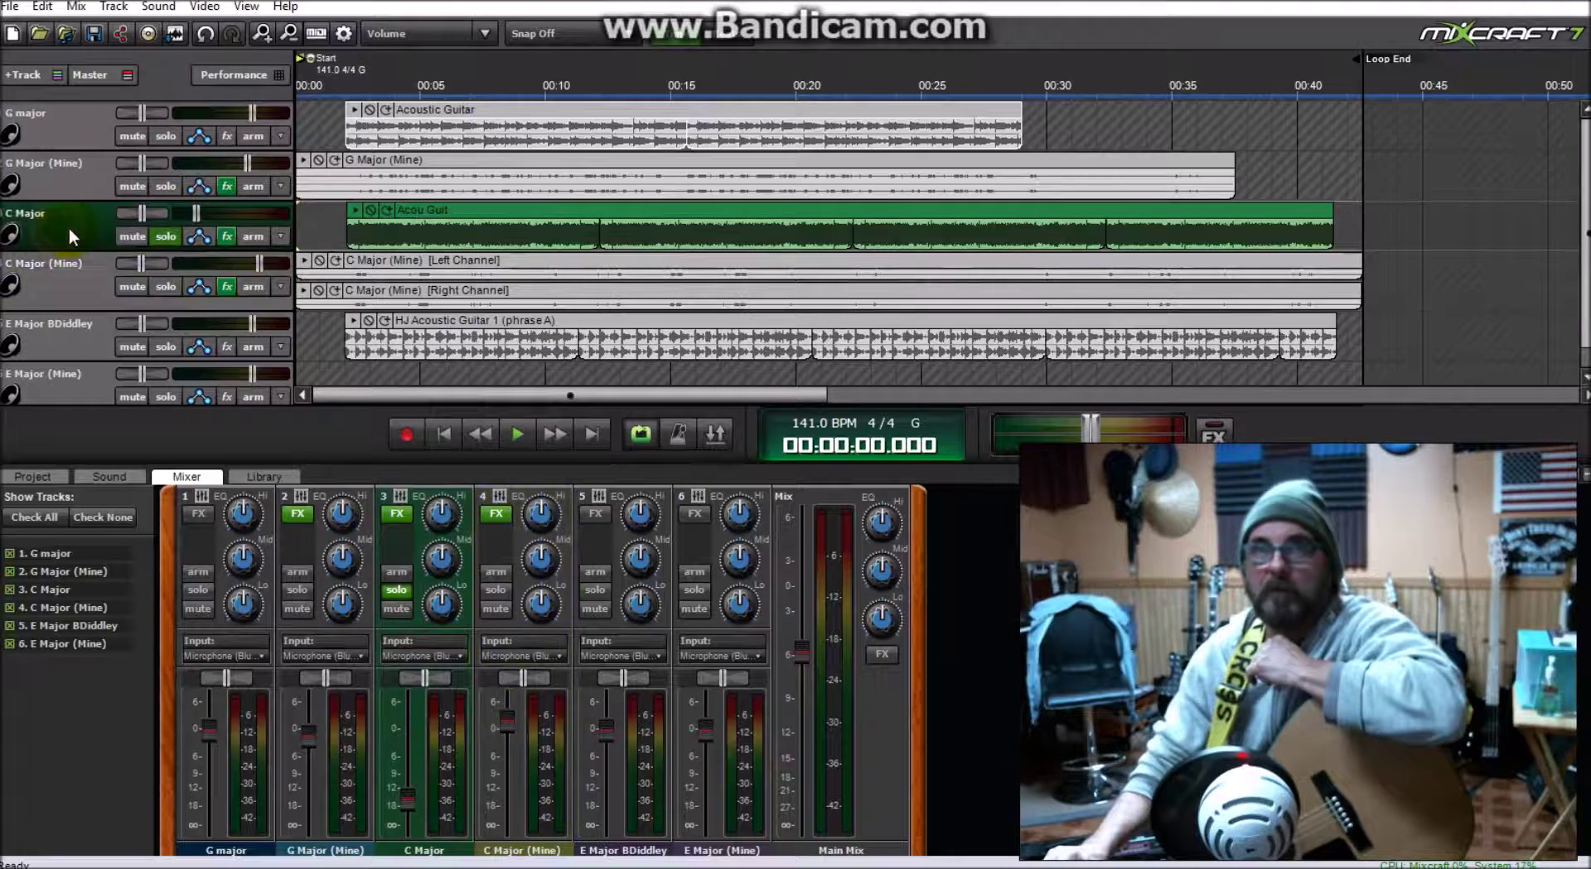
left_click(519, 435)
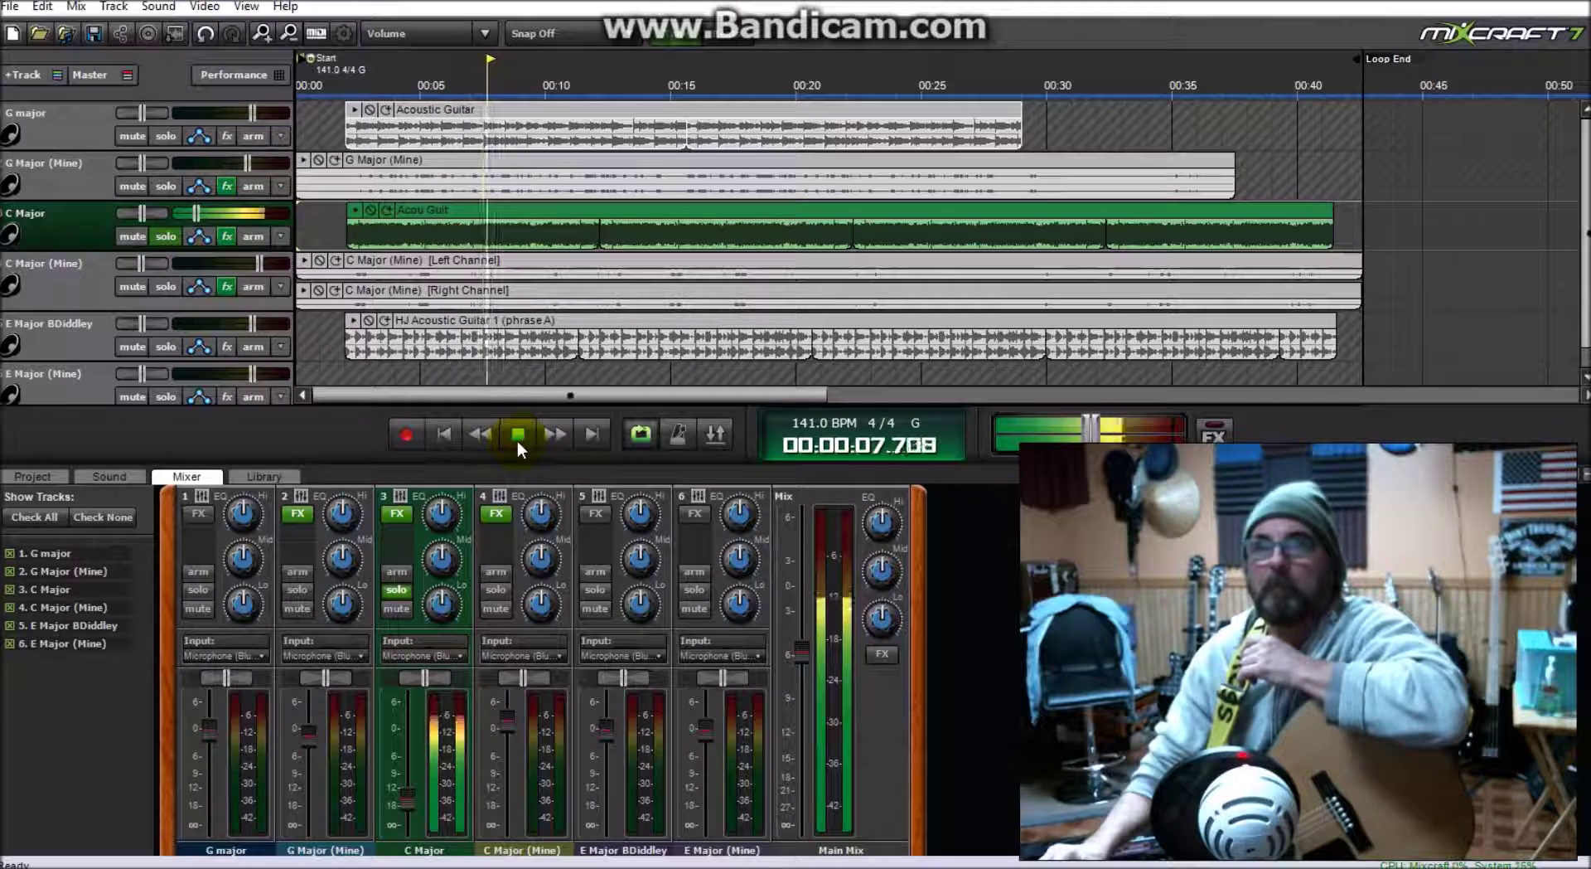
left_click(515, 439)
left_click(442, 434)
Step: Solo C Major (Mine) alongside C Major and play both, briefly dropping C Major's solo, and return the playhead to the start
left_click(497, 590)
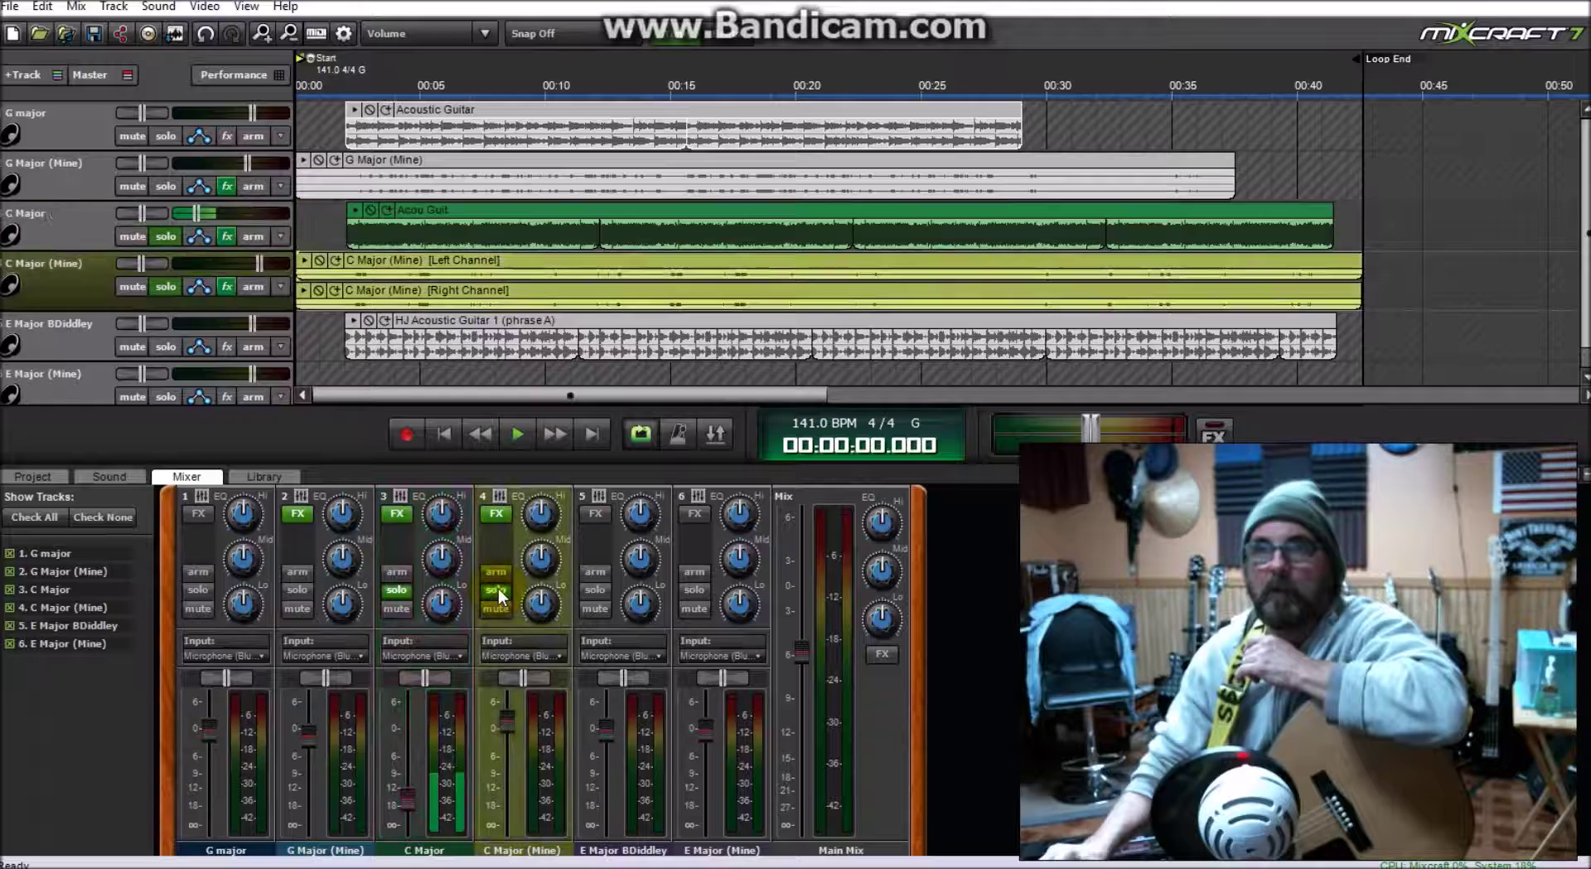
left_click(515, 444)
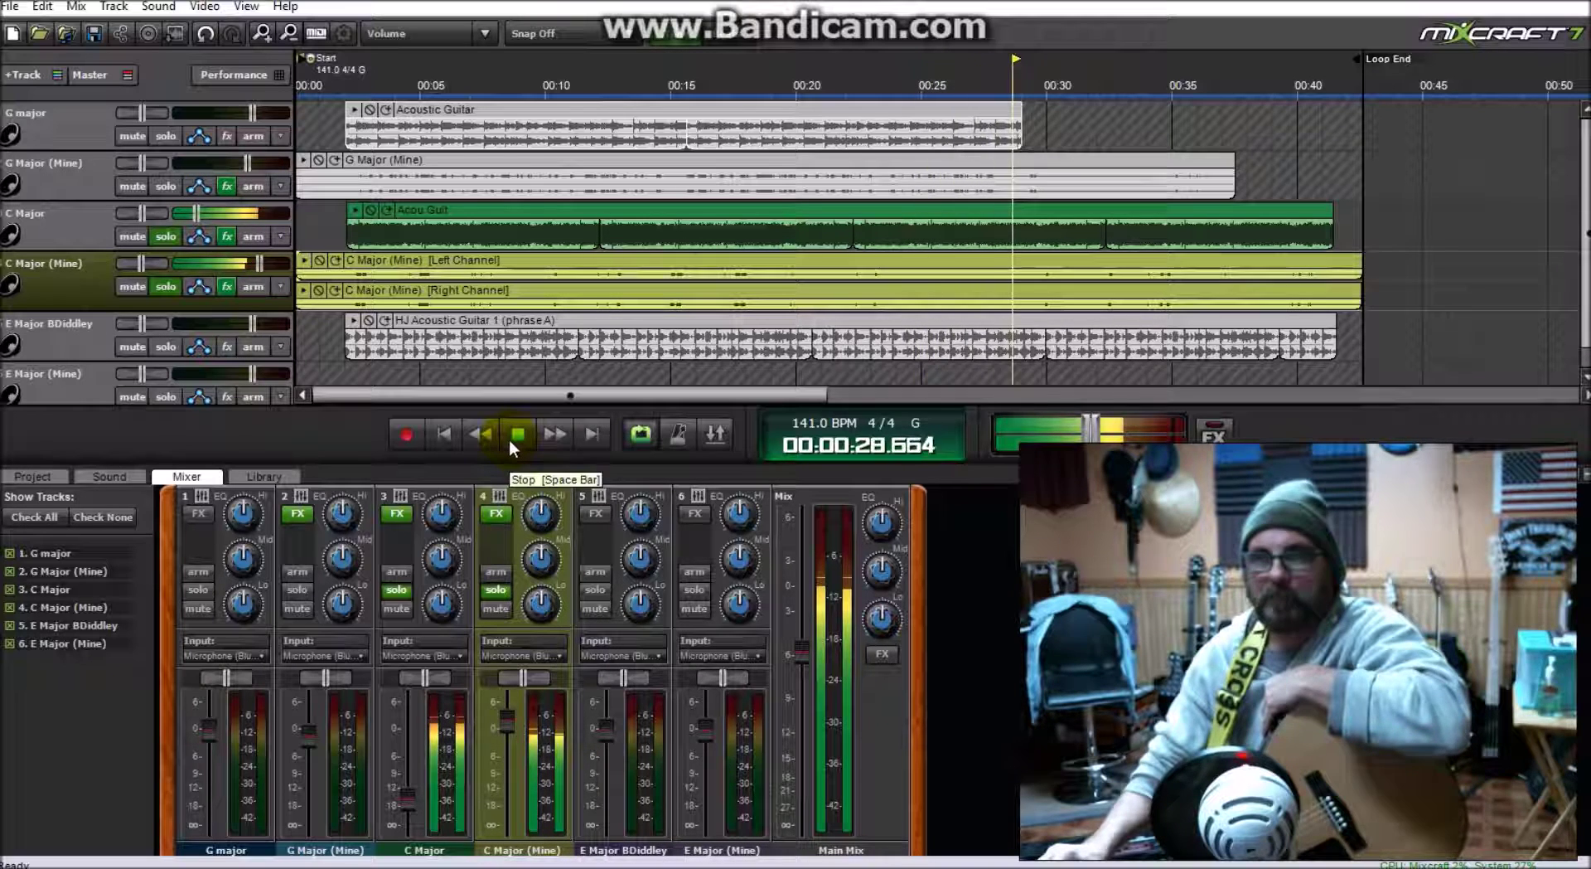
left_click(399, 590)
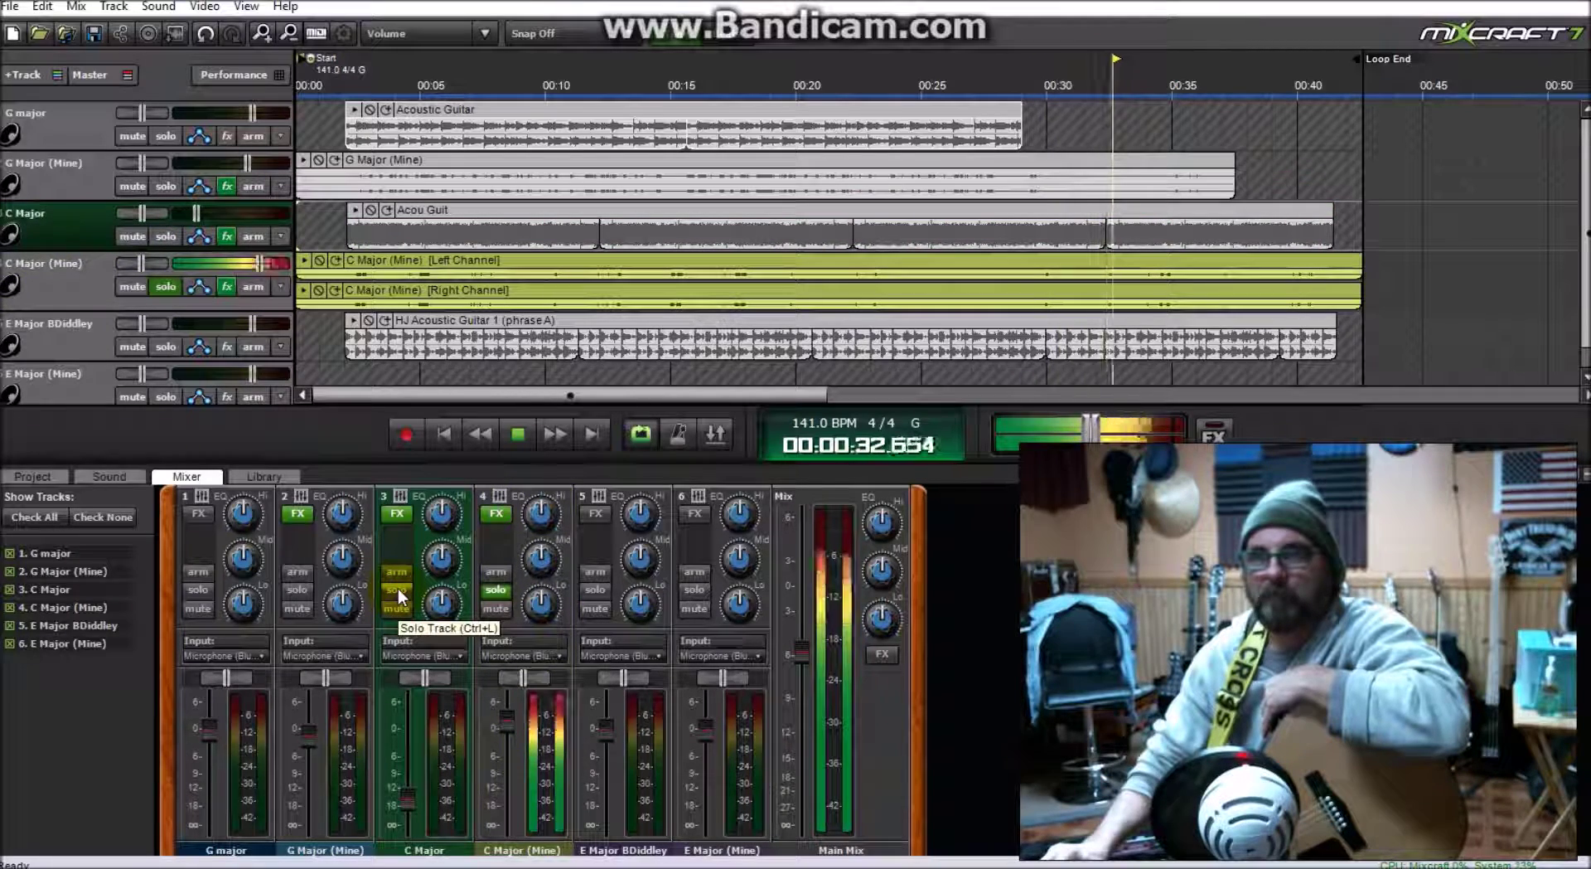
left_click(398, 590)
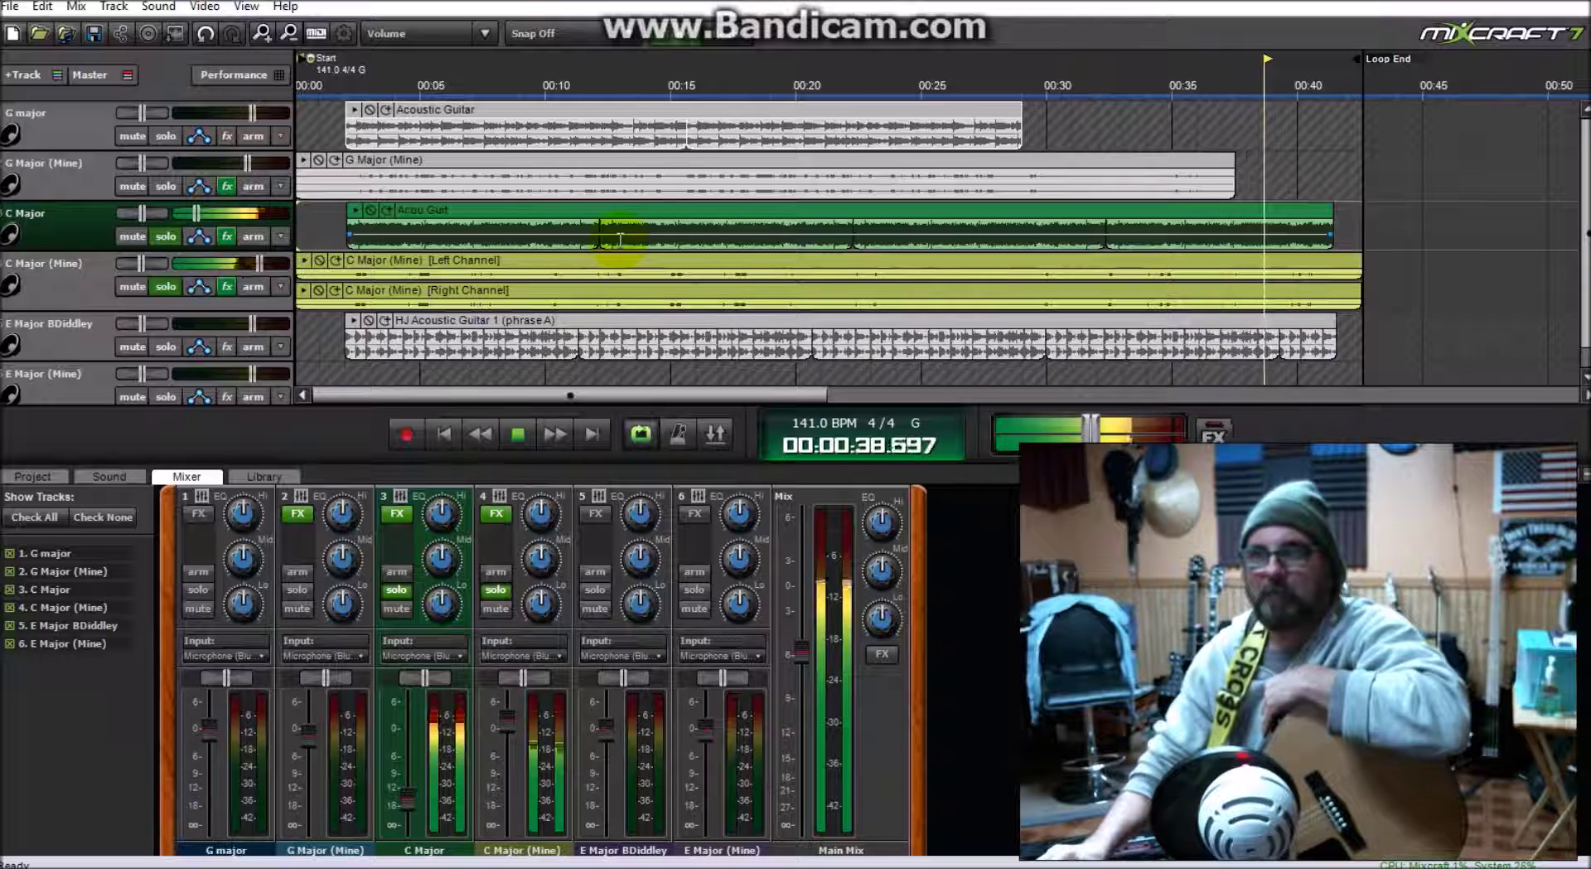
left_click(521, 441)
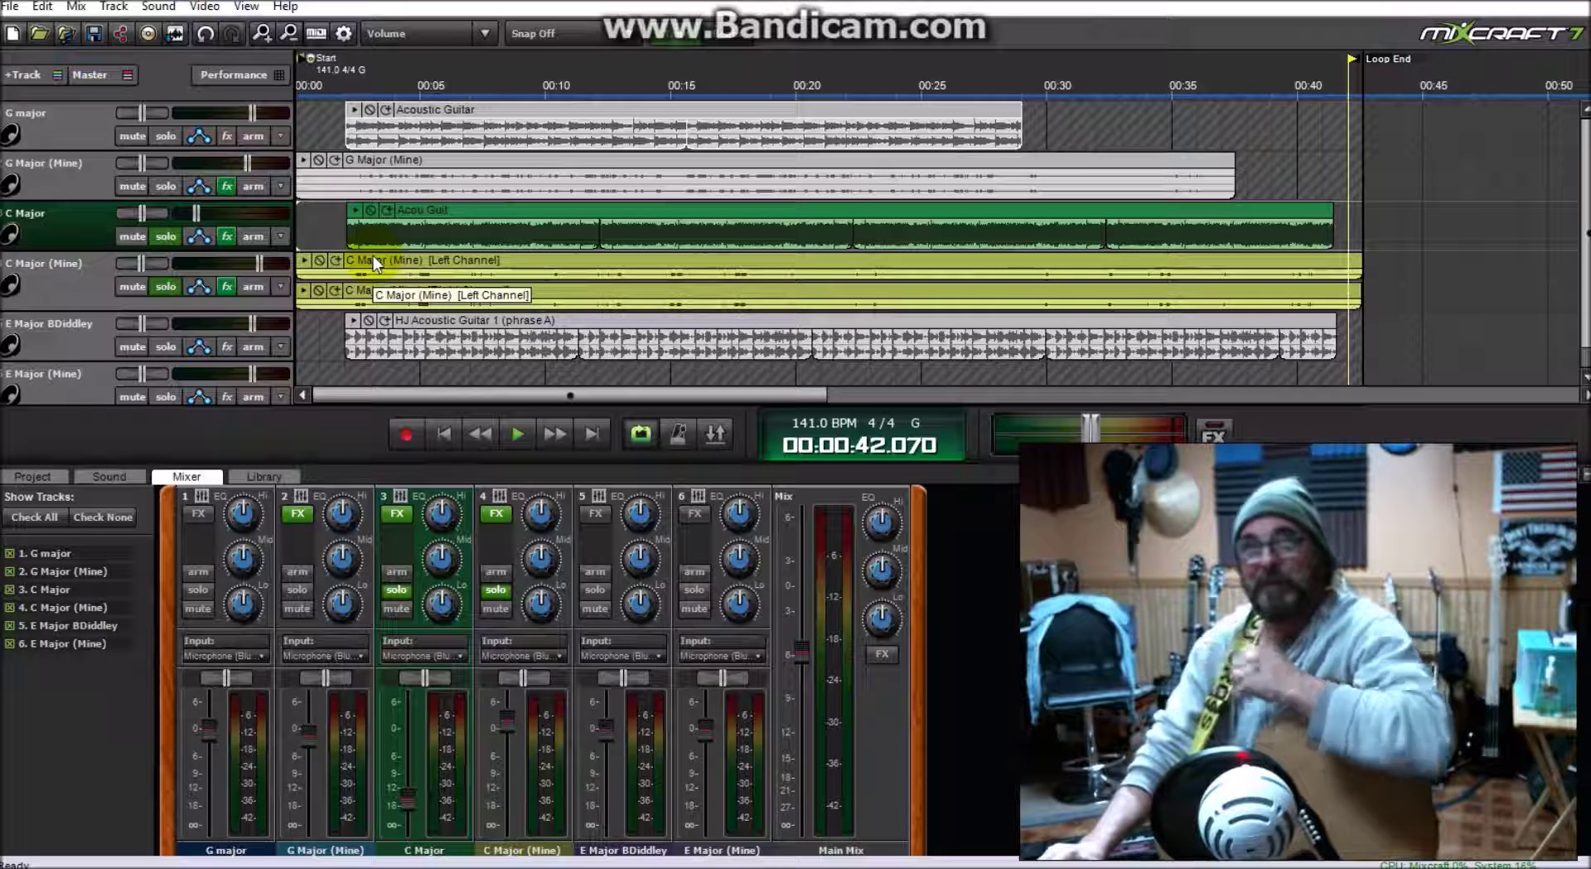
left_click(445, 436)
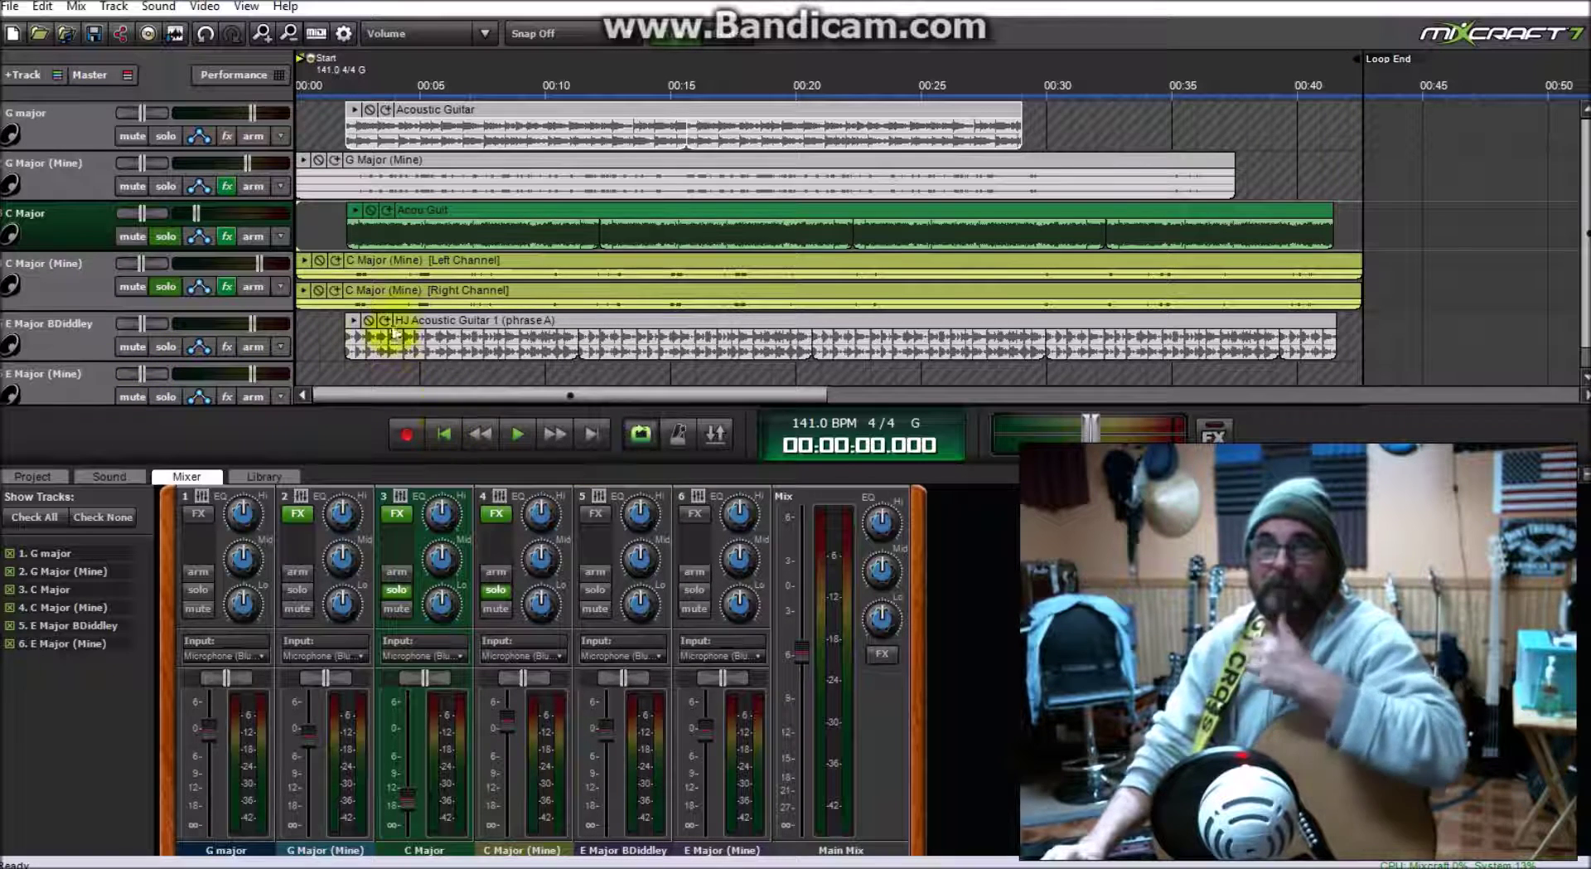
Step: Take C Major and C Major (Mine) out of solo, and play E Major BDiddley soloed from the start before stopping
left_click(100, 325)
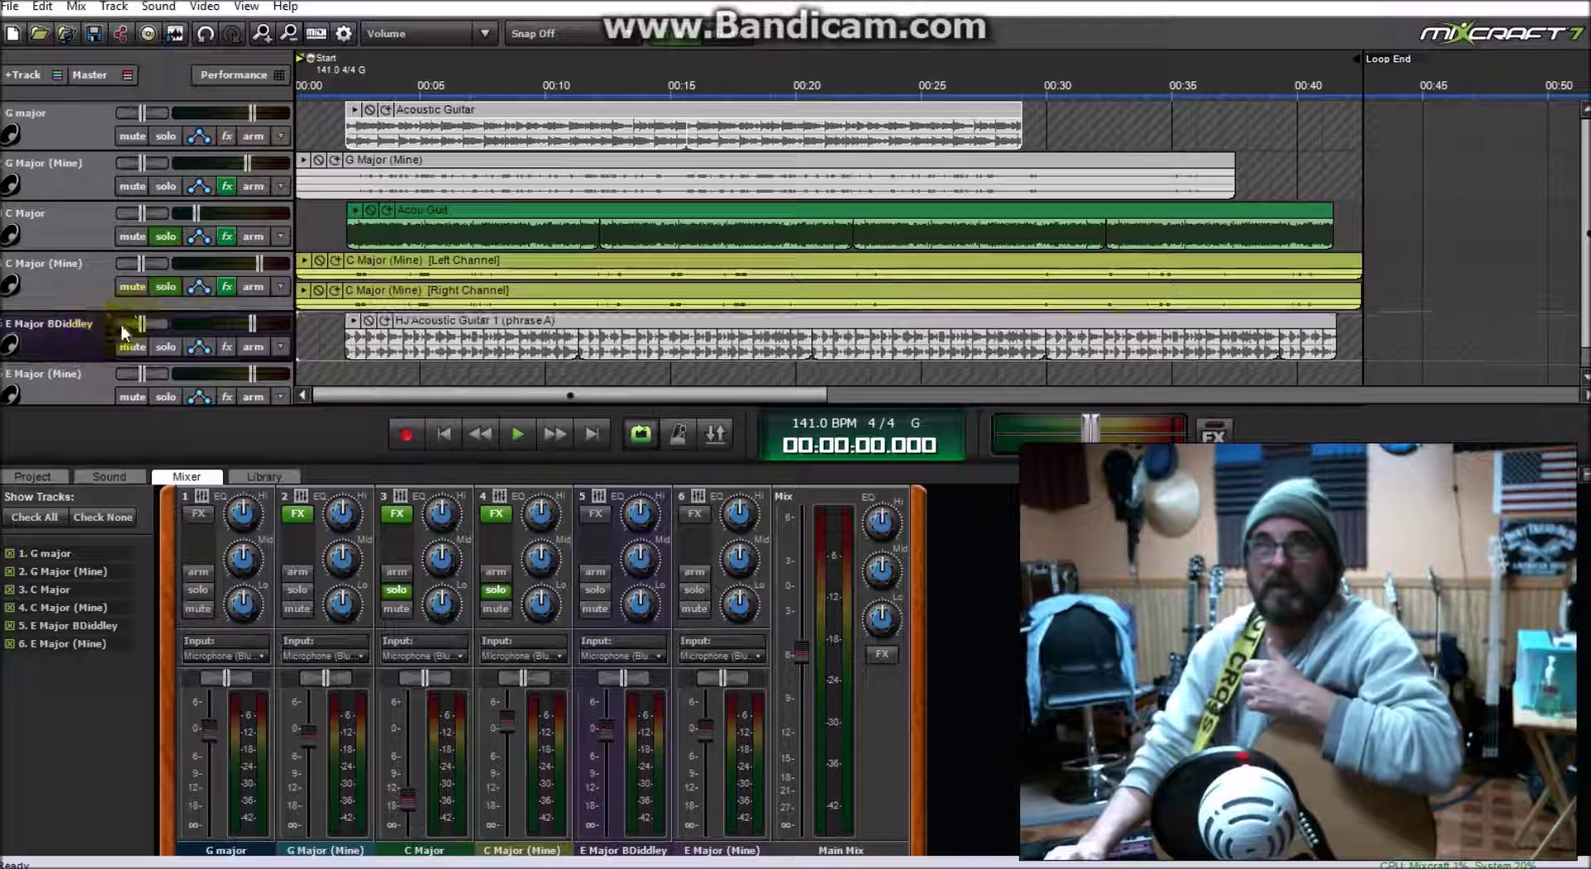
left_click(164, 237)
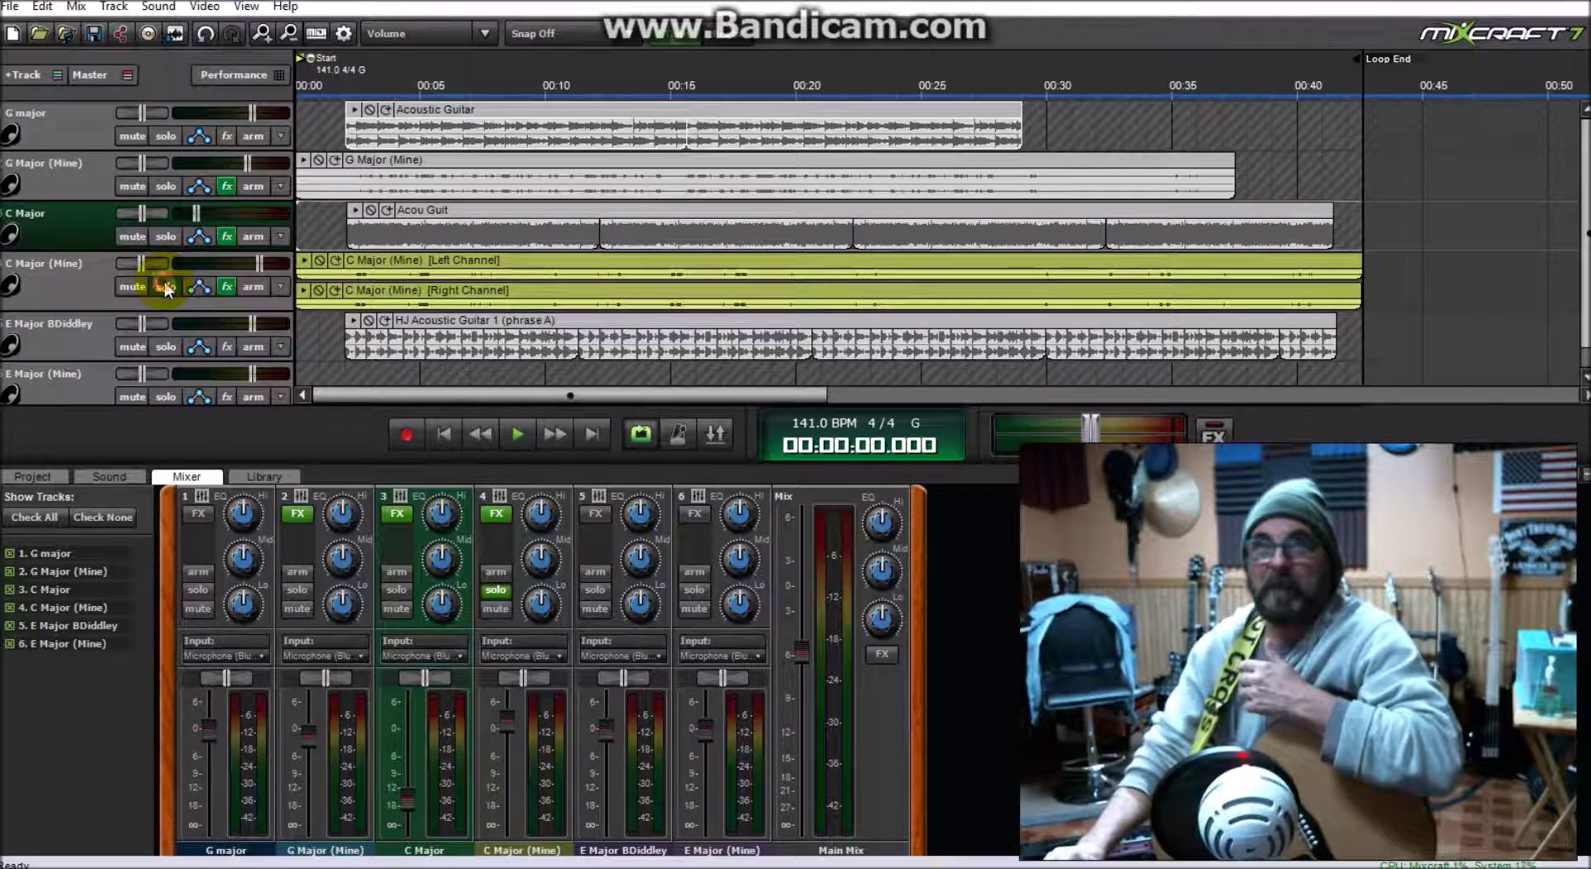
left_click(167, 287)
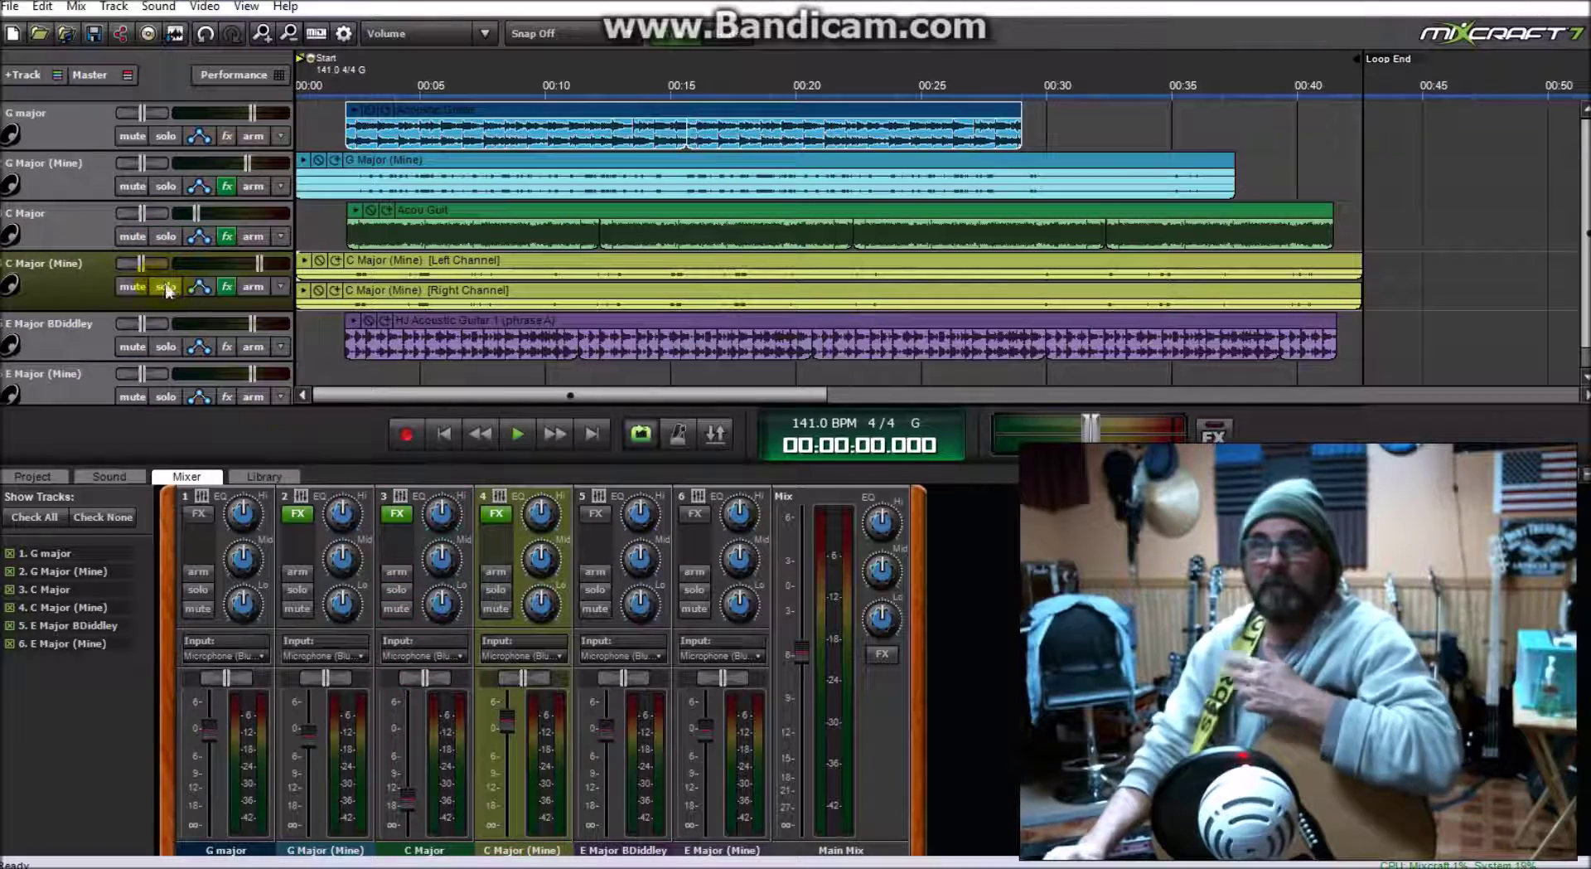
left_click(521, 437)
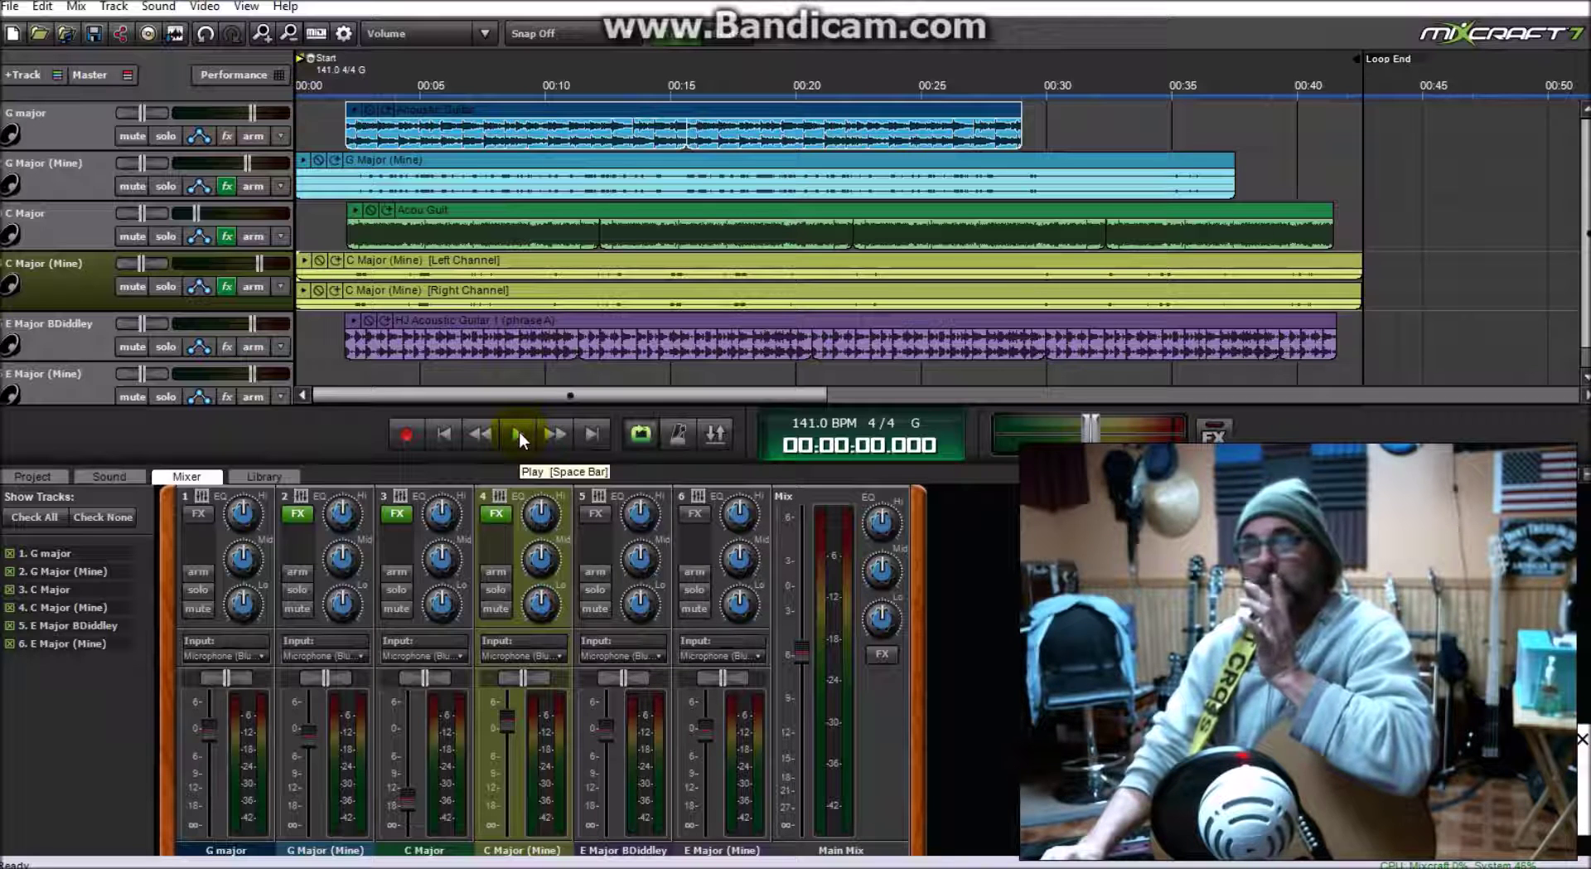
left_click(519, 435)
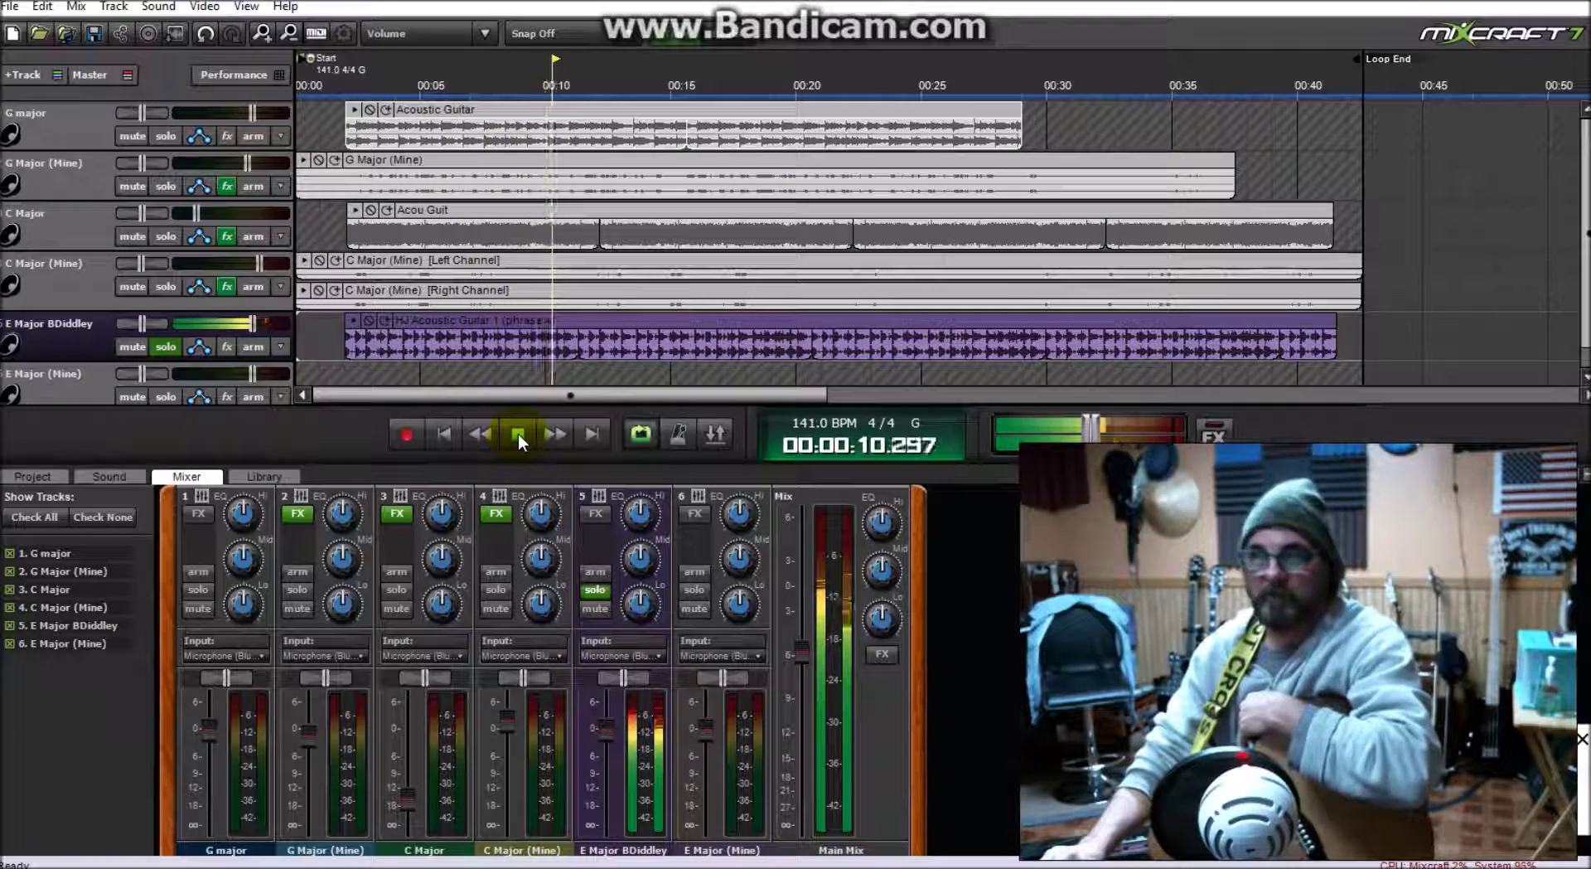
left_click(518, 434)
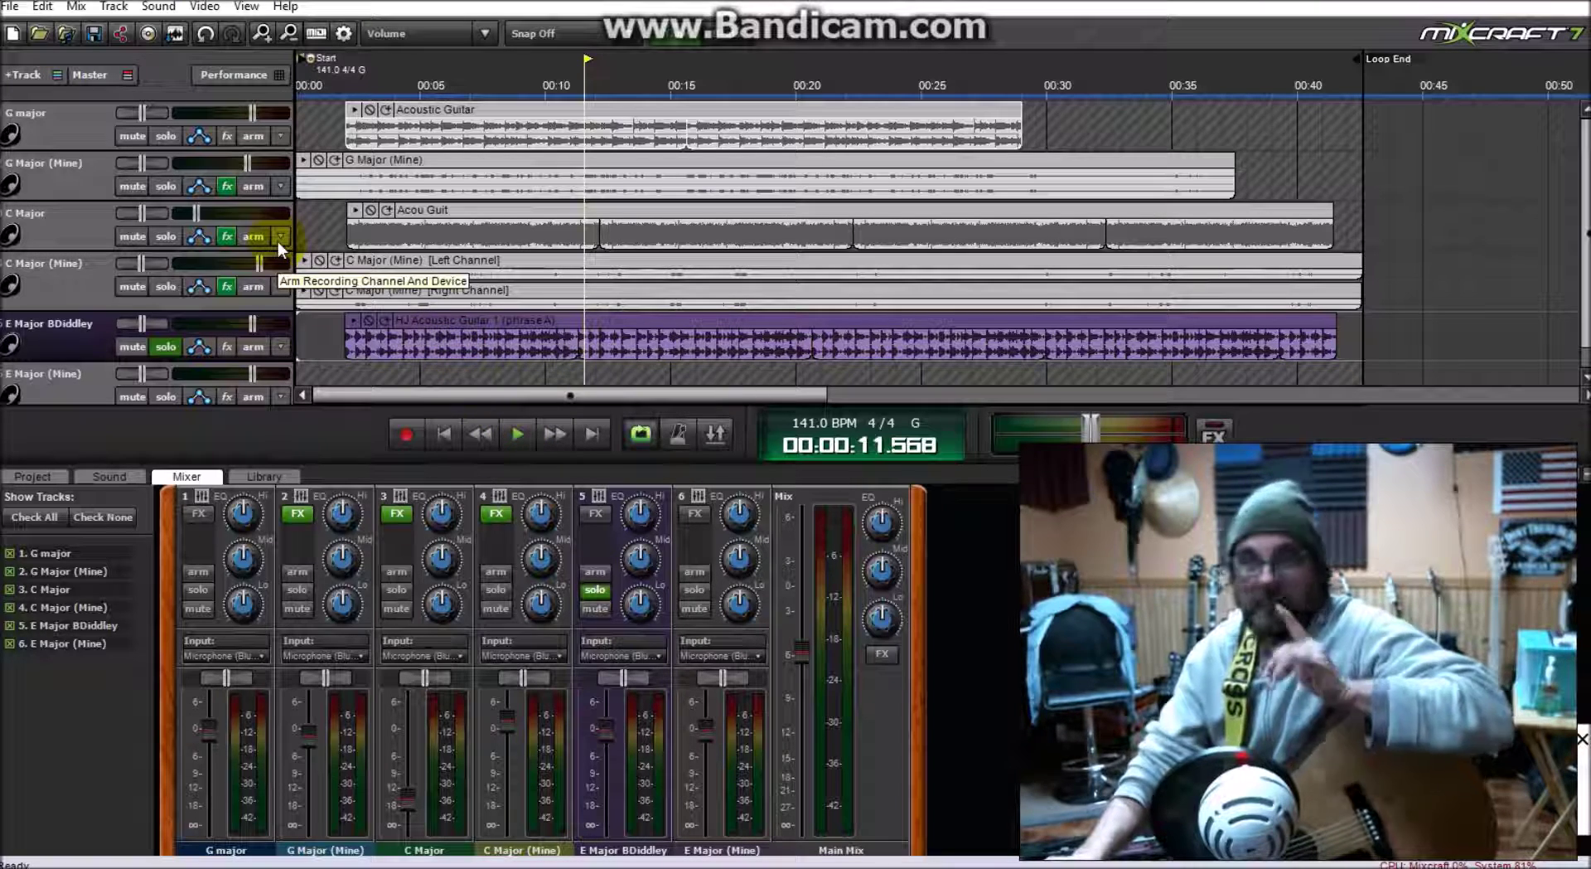
Step: Play more of the soloed E Major BDiddley track, clear its solo and return the playhead to the start
left_click(58, 327)
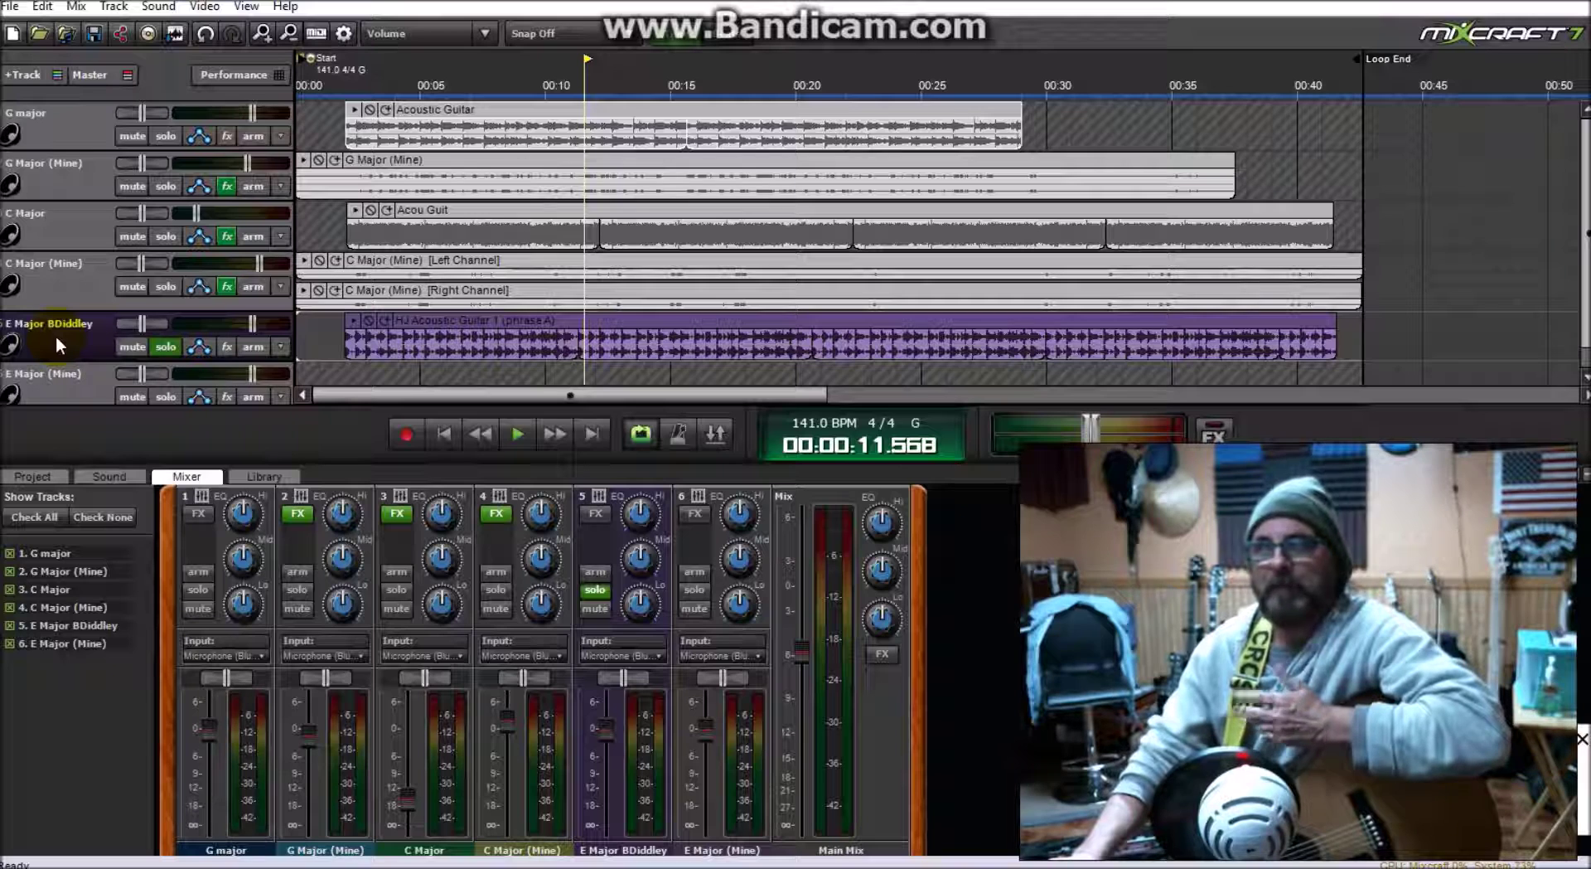
left_click(132, 347)
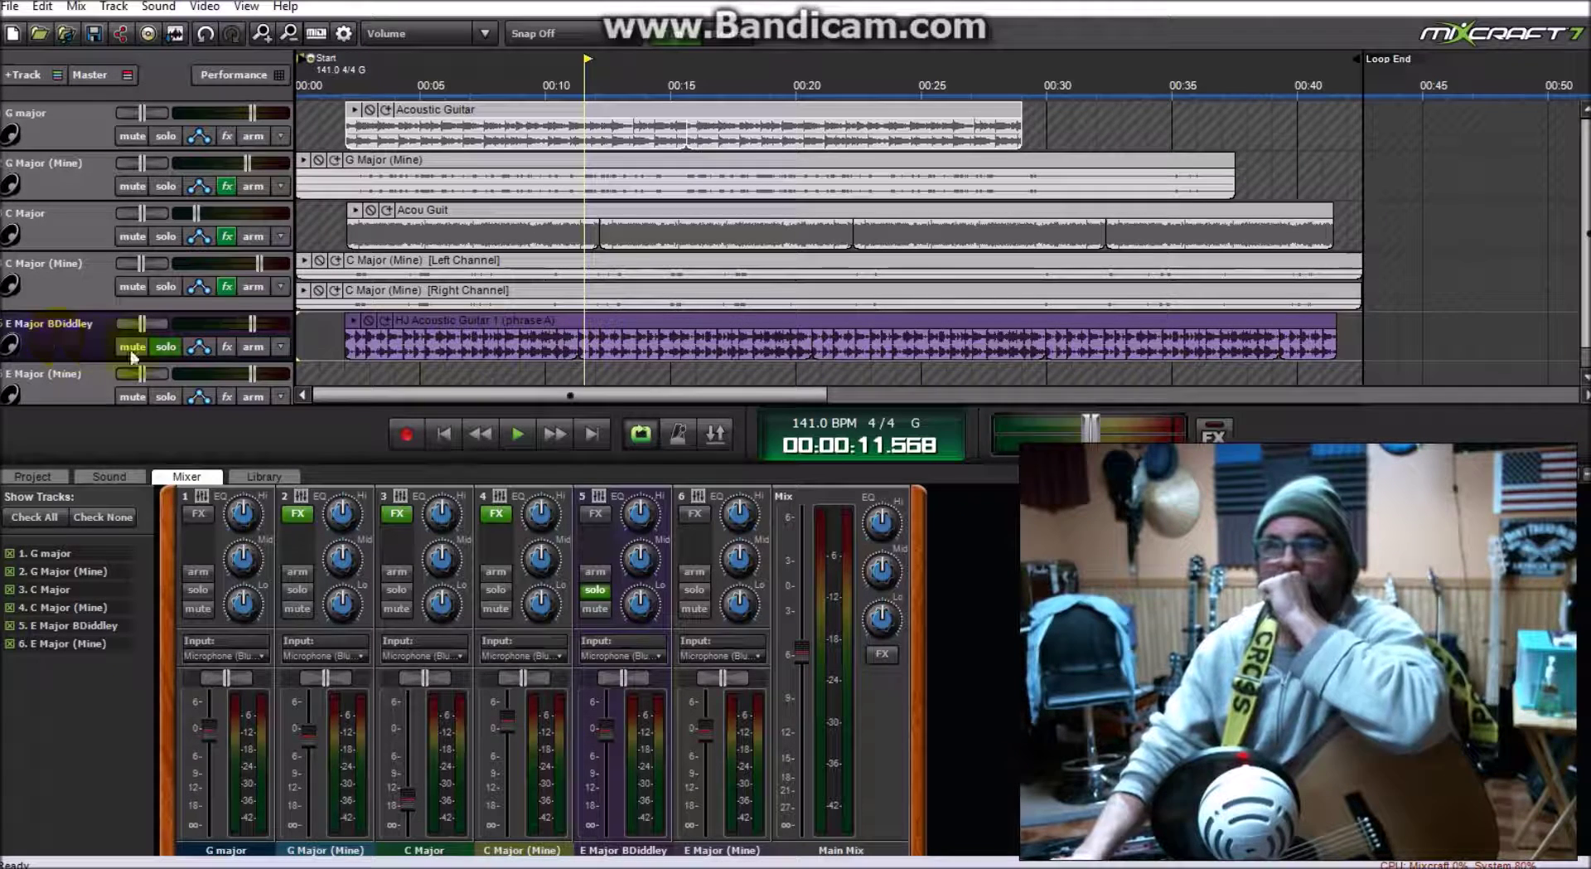
left_click(515, 435)
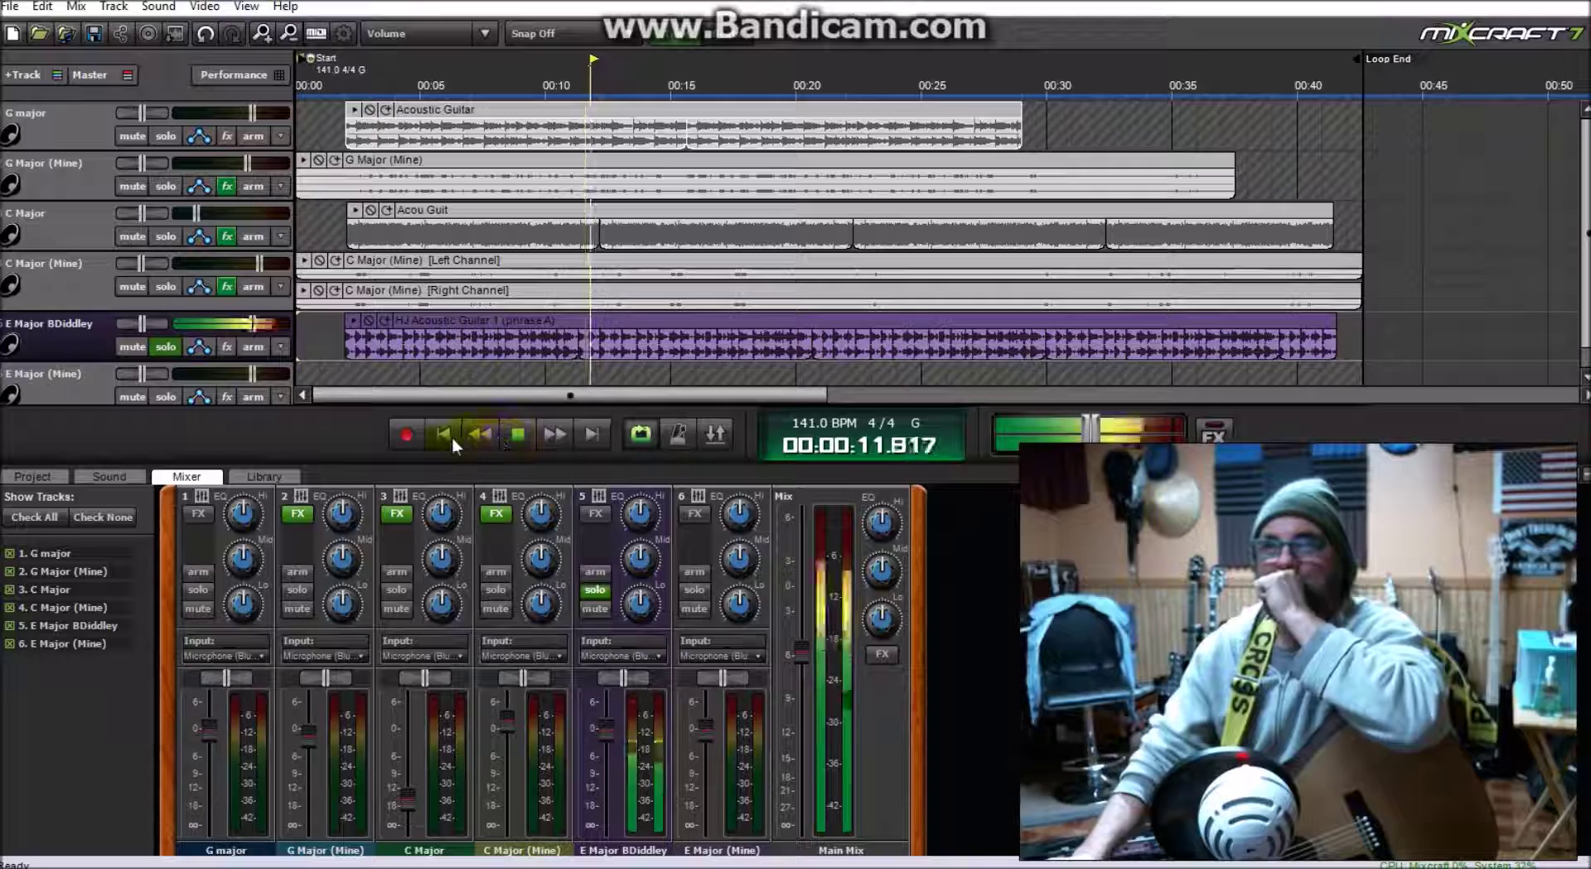
left_click(519, 434)
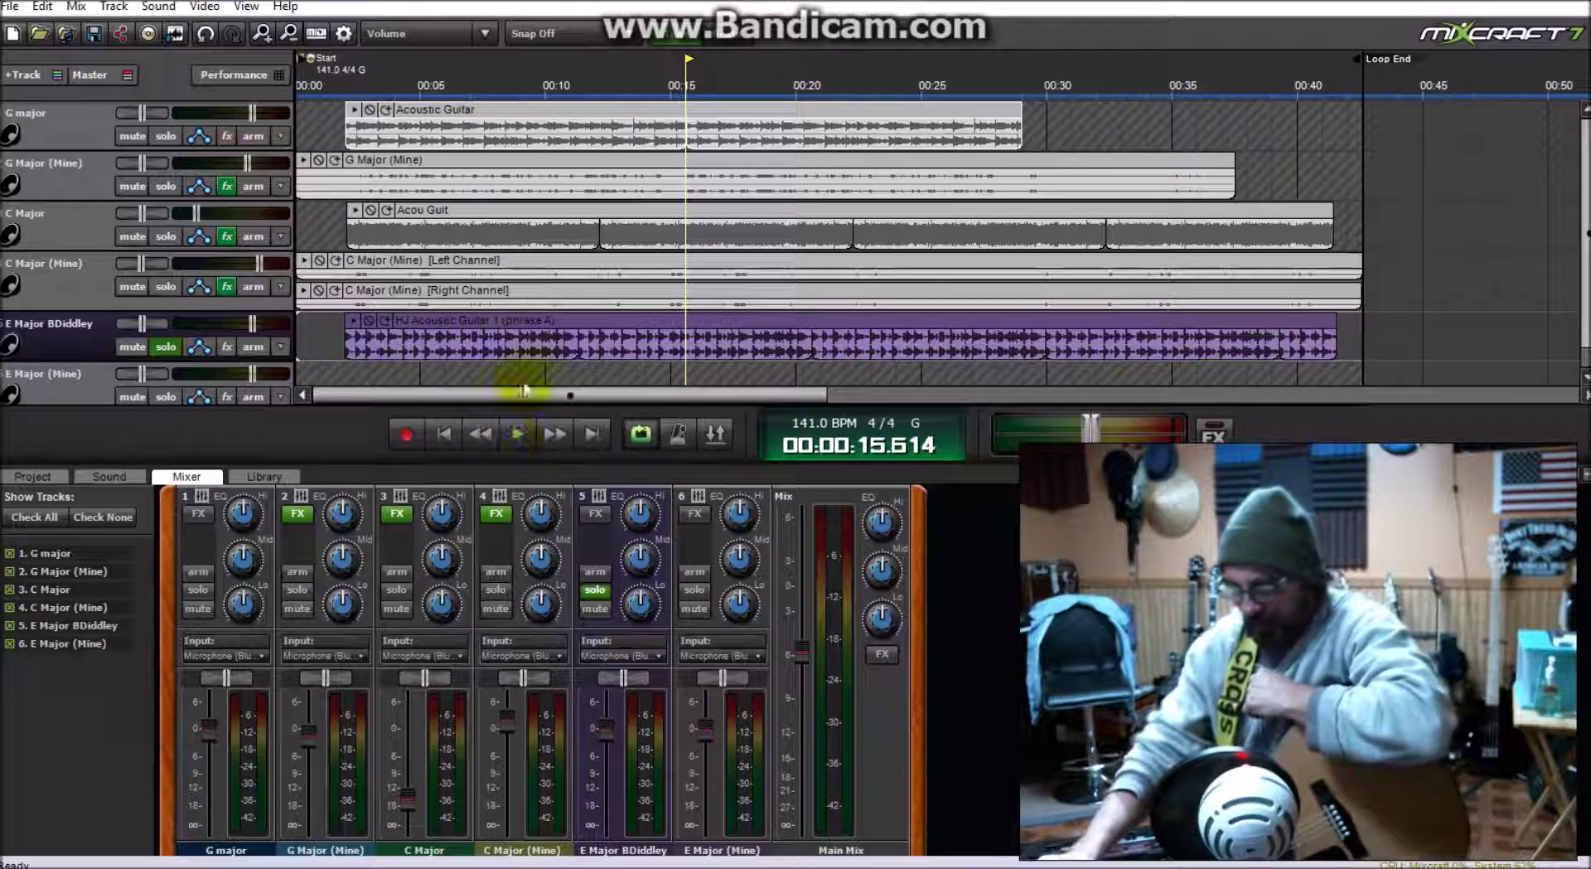
left_click(519, 434)
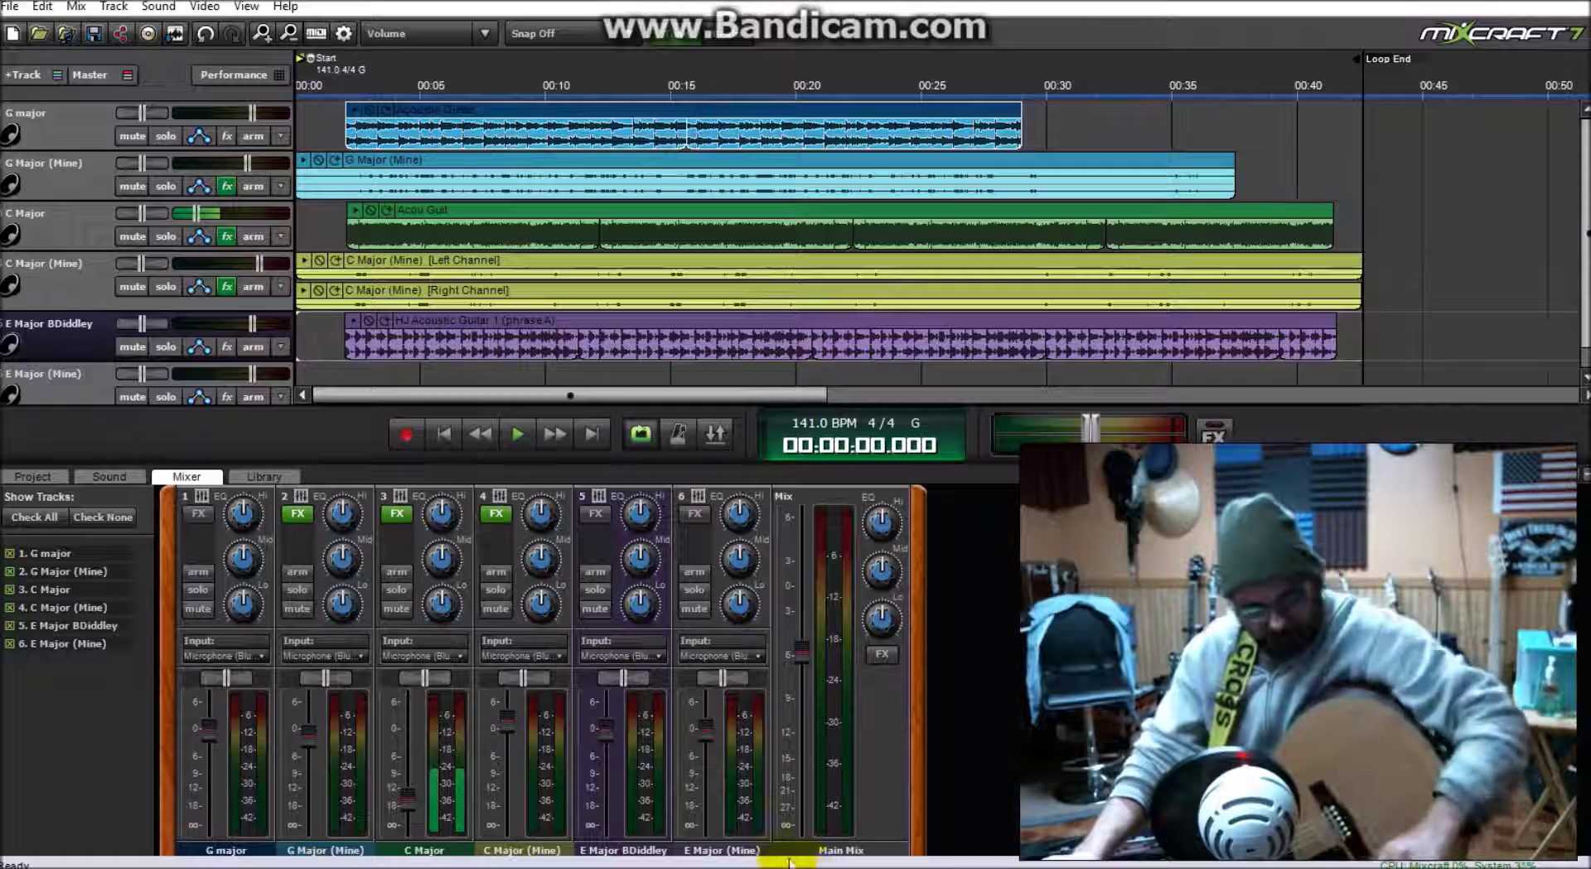
Step: Switch to Google Chrome and view the Mixcraft 7 University video topics, the Mixcraft YouTube channel and the GMac Productions channel
key("super")
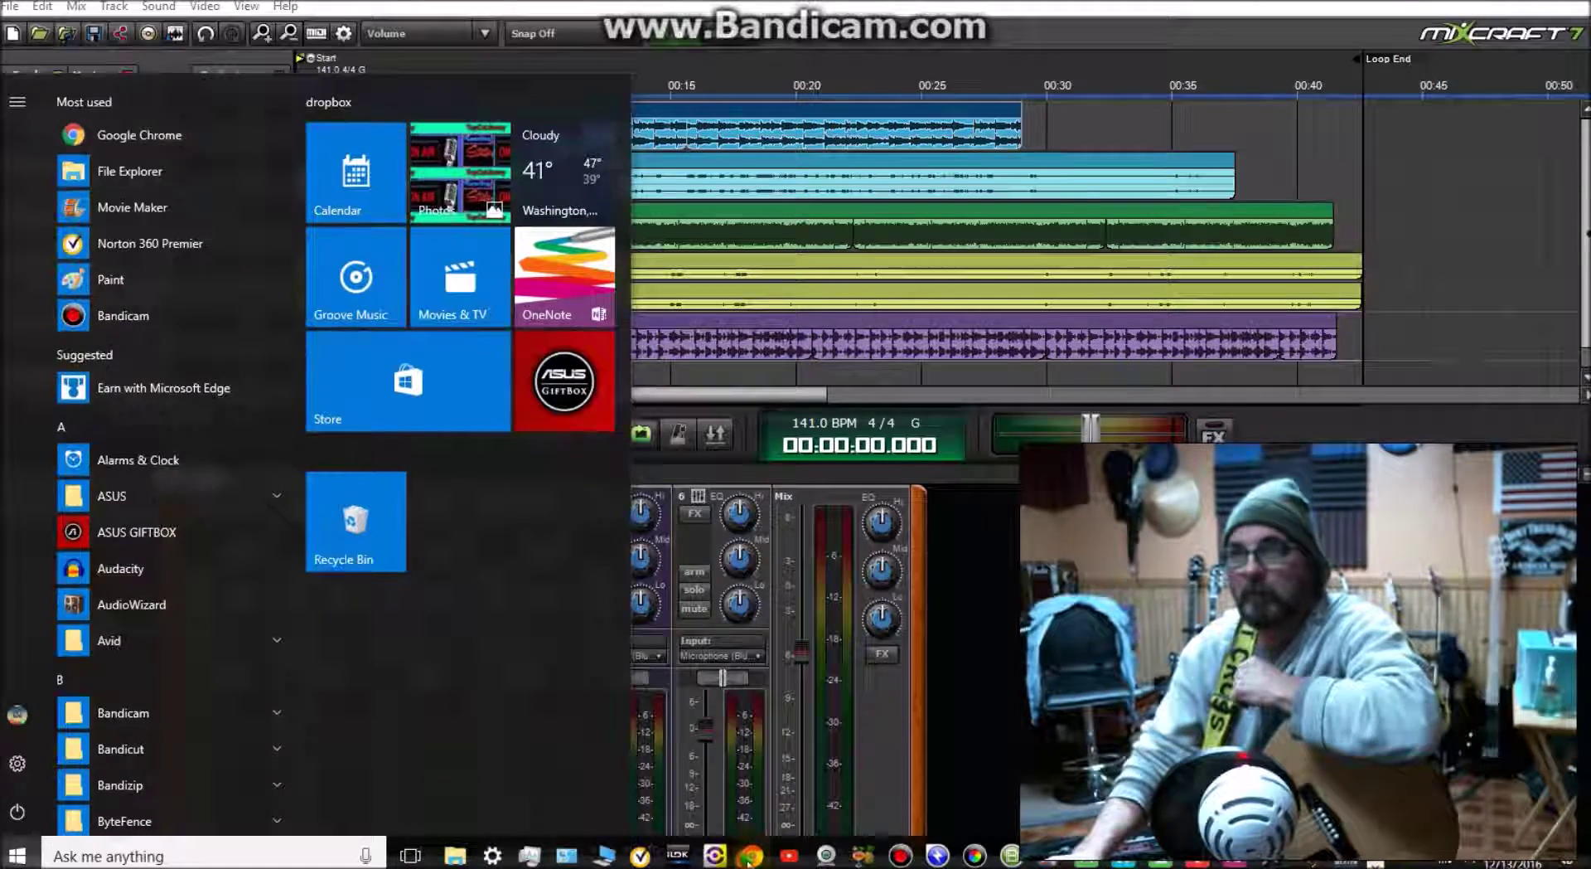
left_click(748, 857)
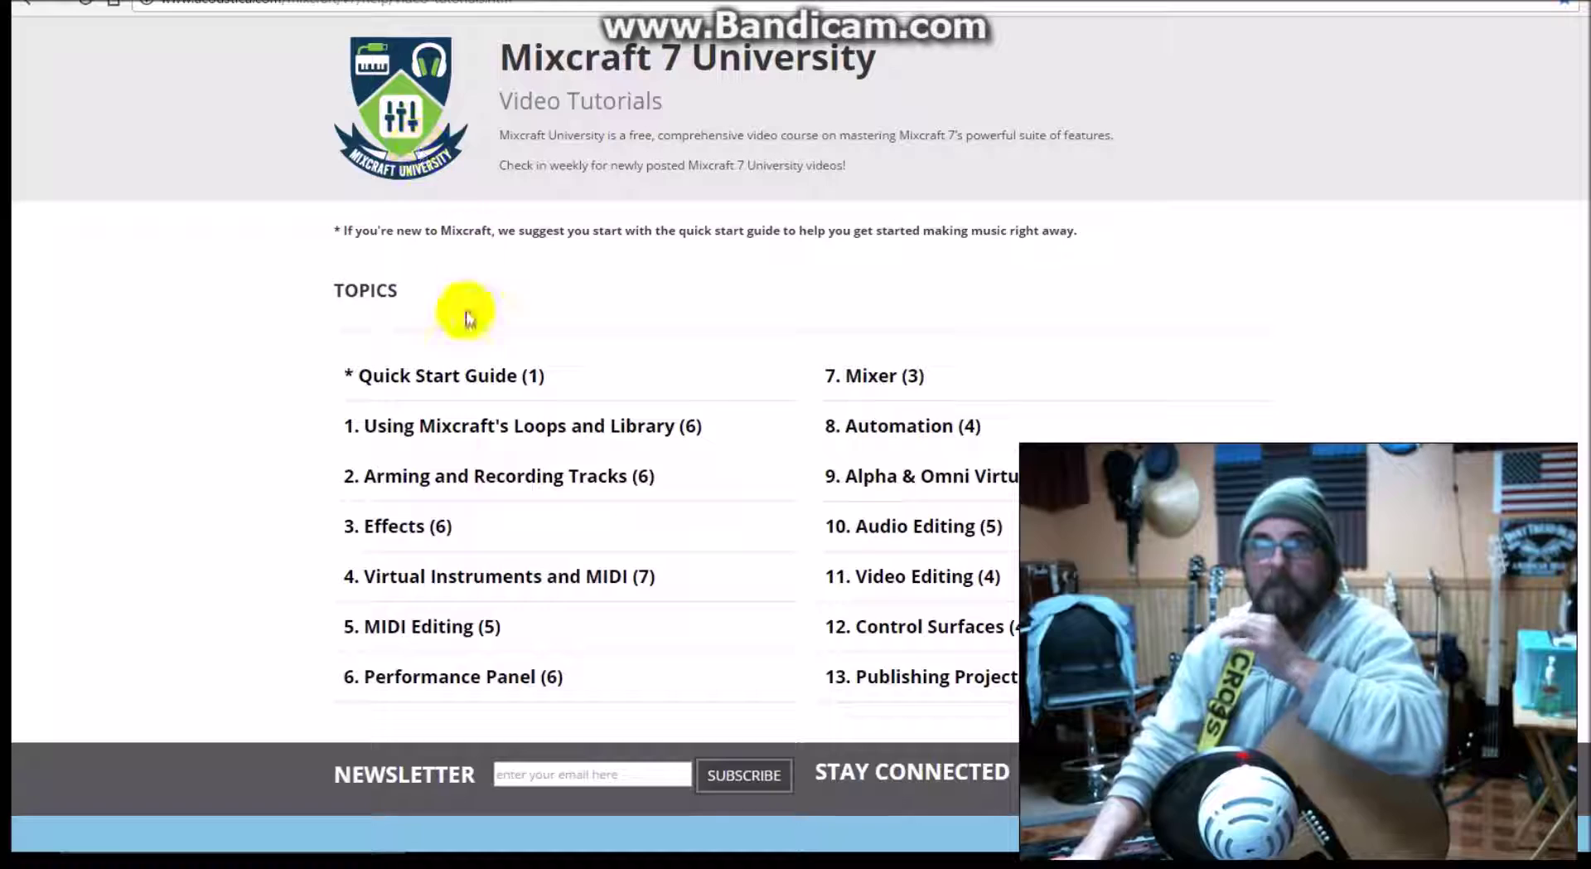
scroll(529, 451, "down", 1)
scroll(529, 452, "up", 2)
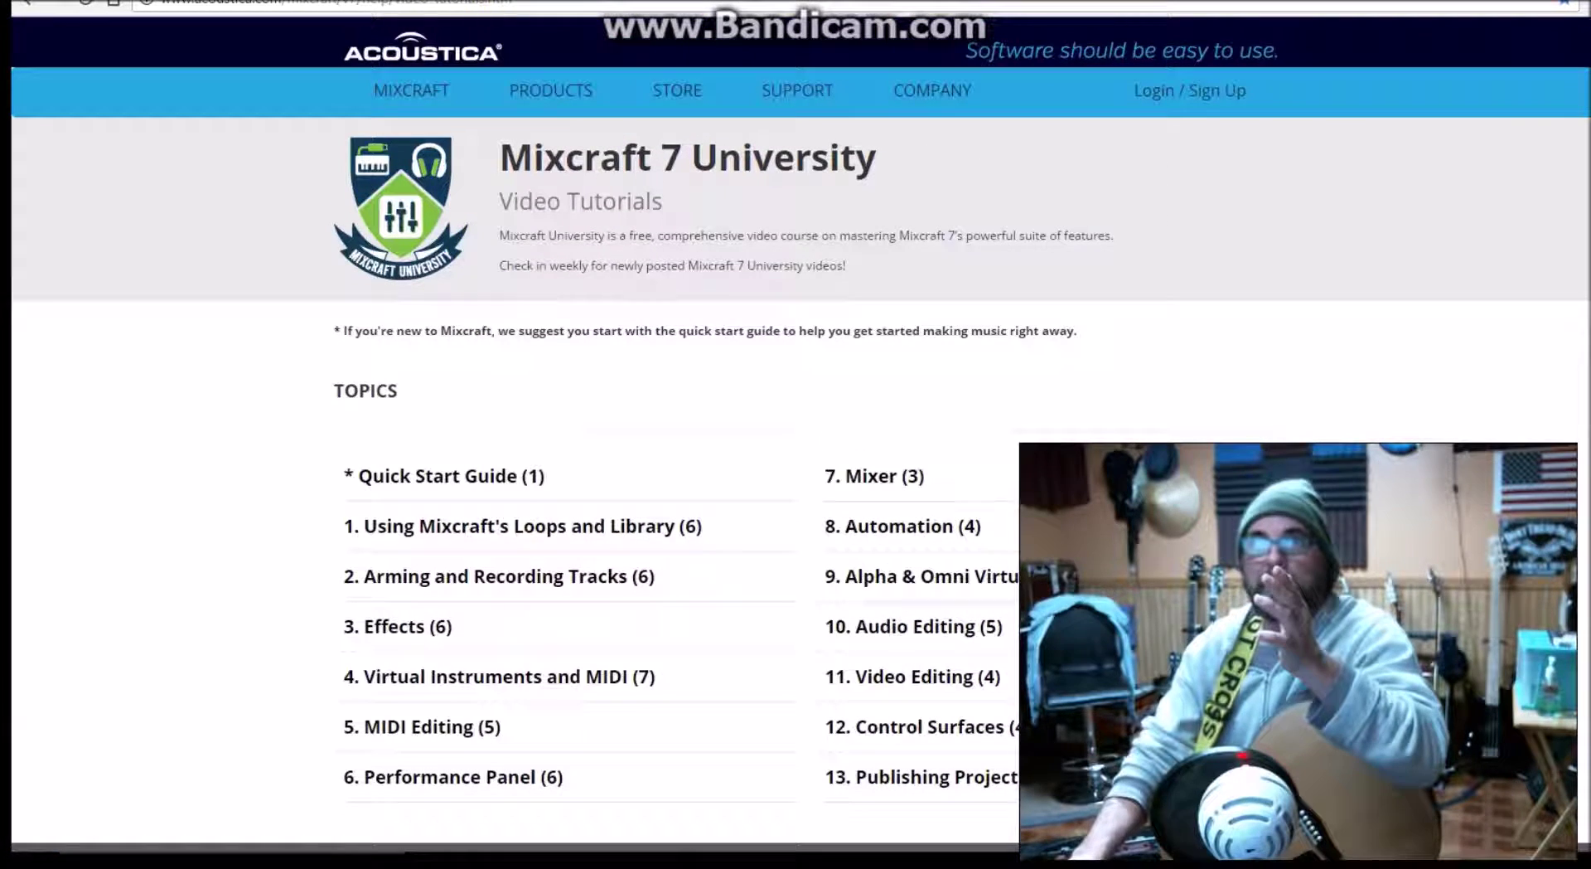
left_click(415, 1)
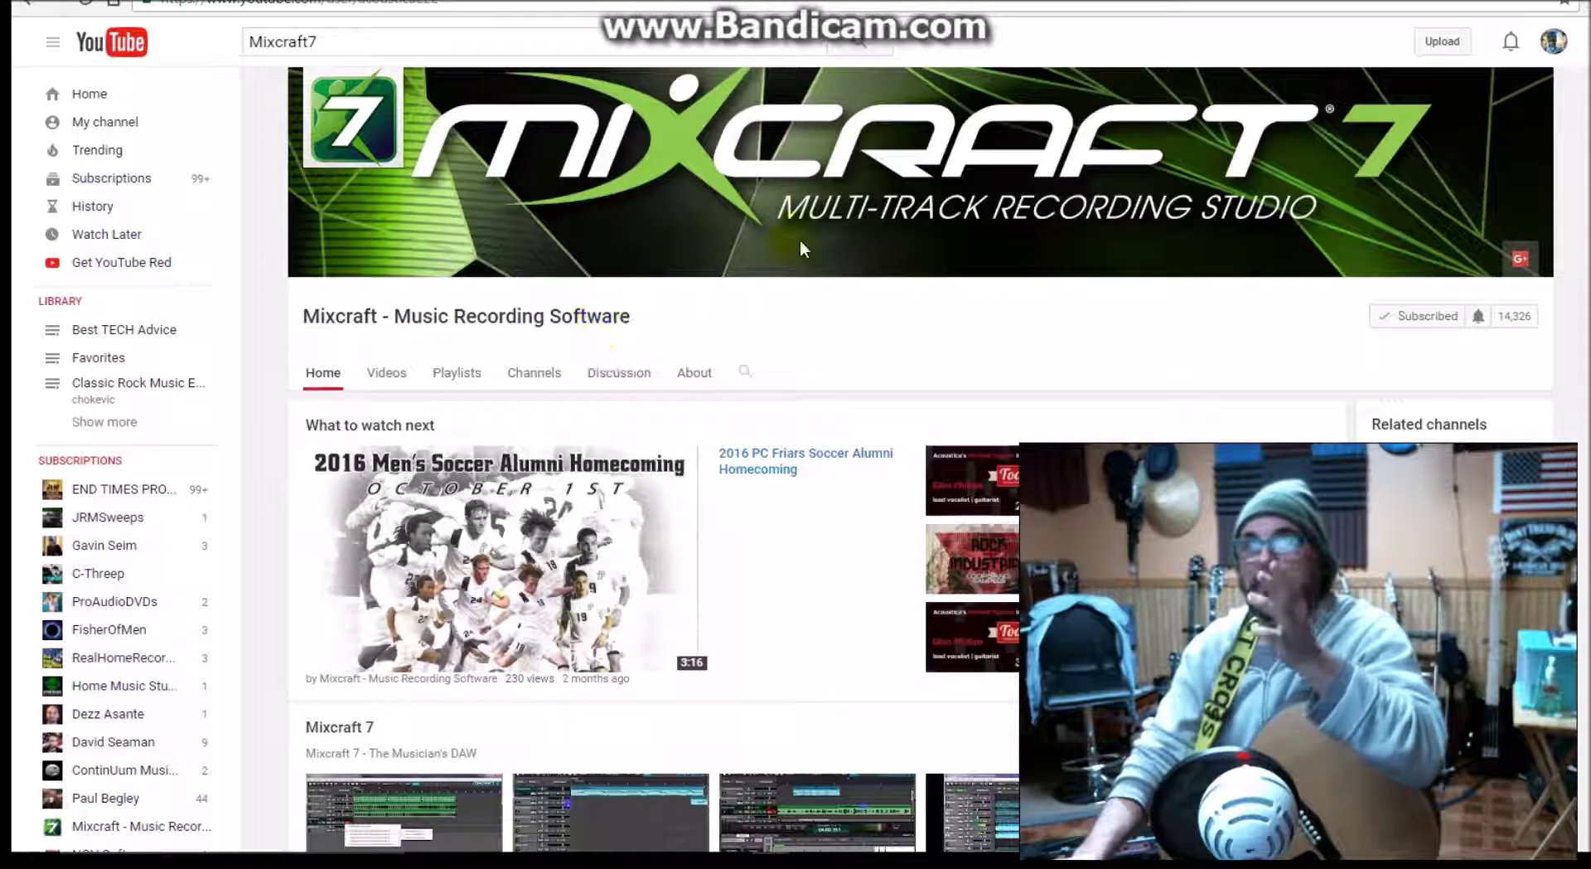
left_click(526, 1)
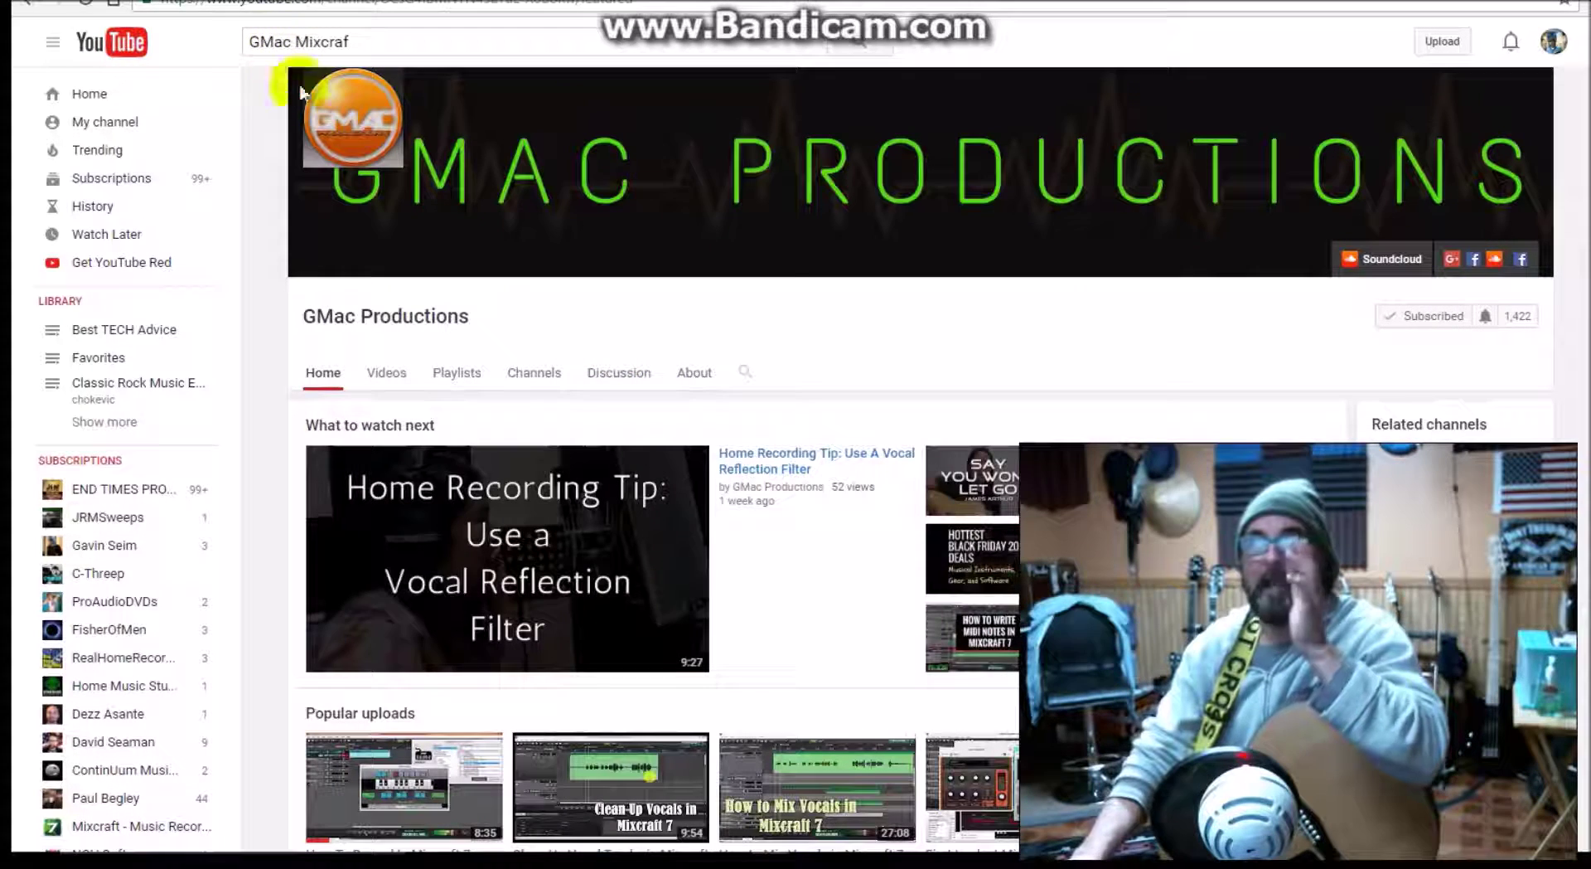